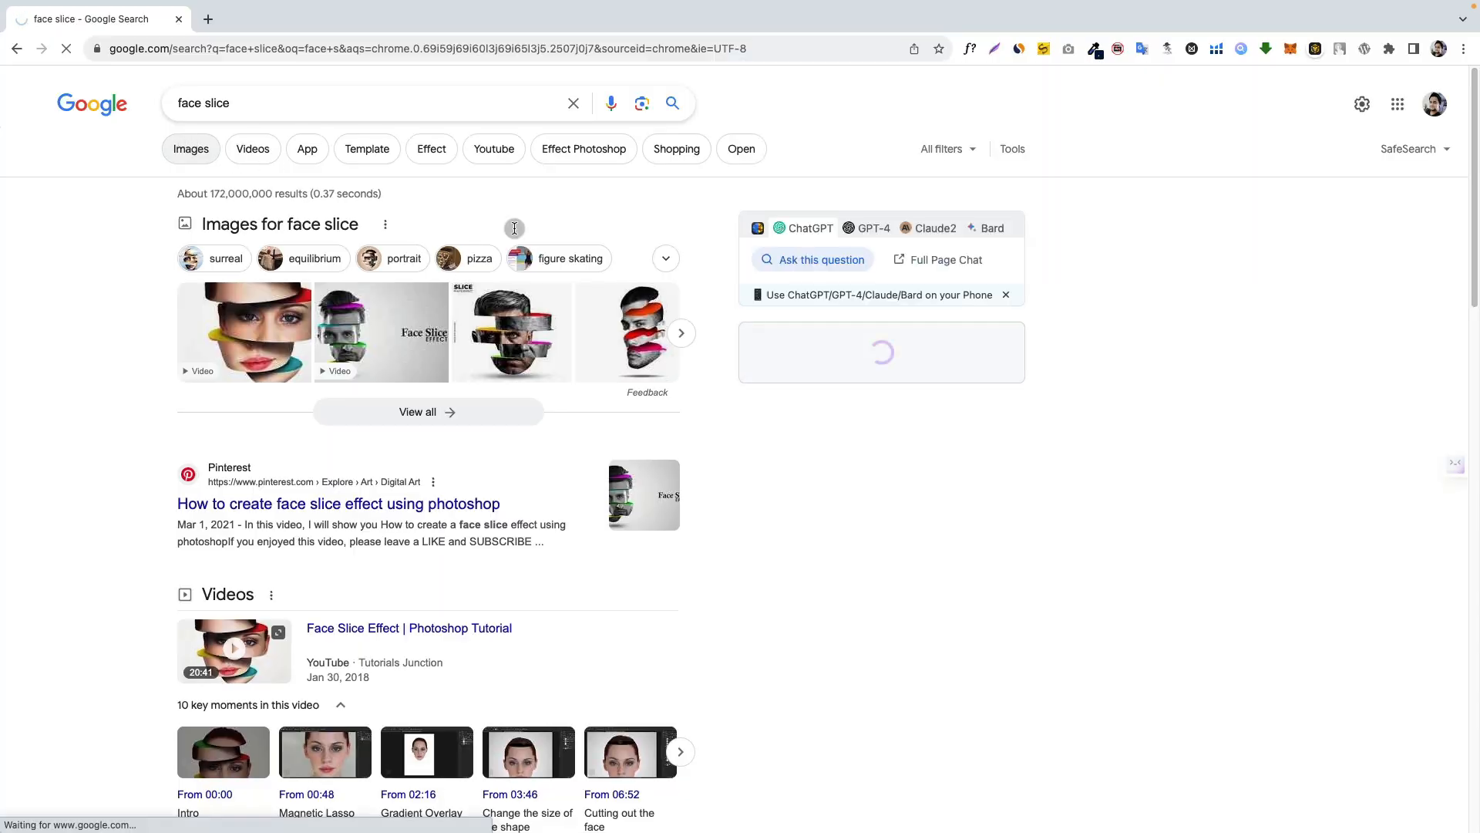
Step: Browse the image results for "face slice" and view a Dribbble example of the effect
click(597, 376)
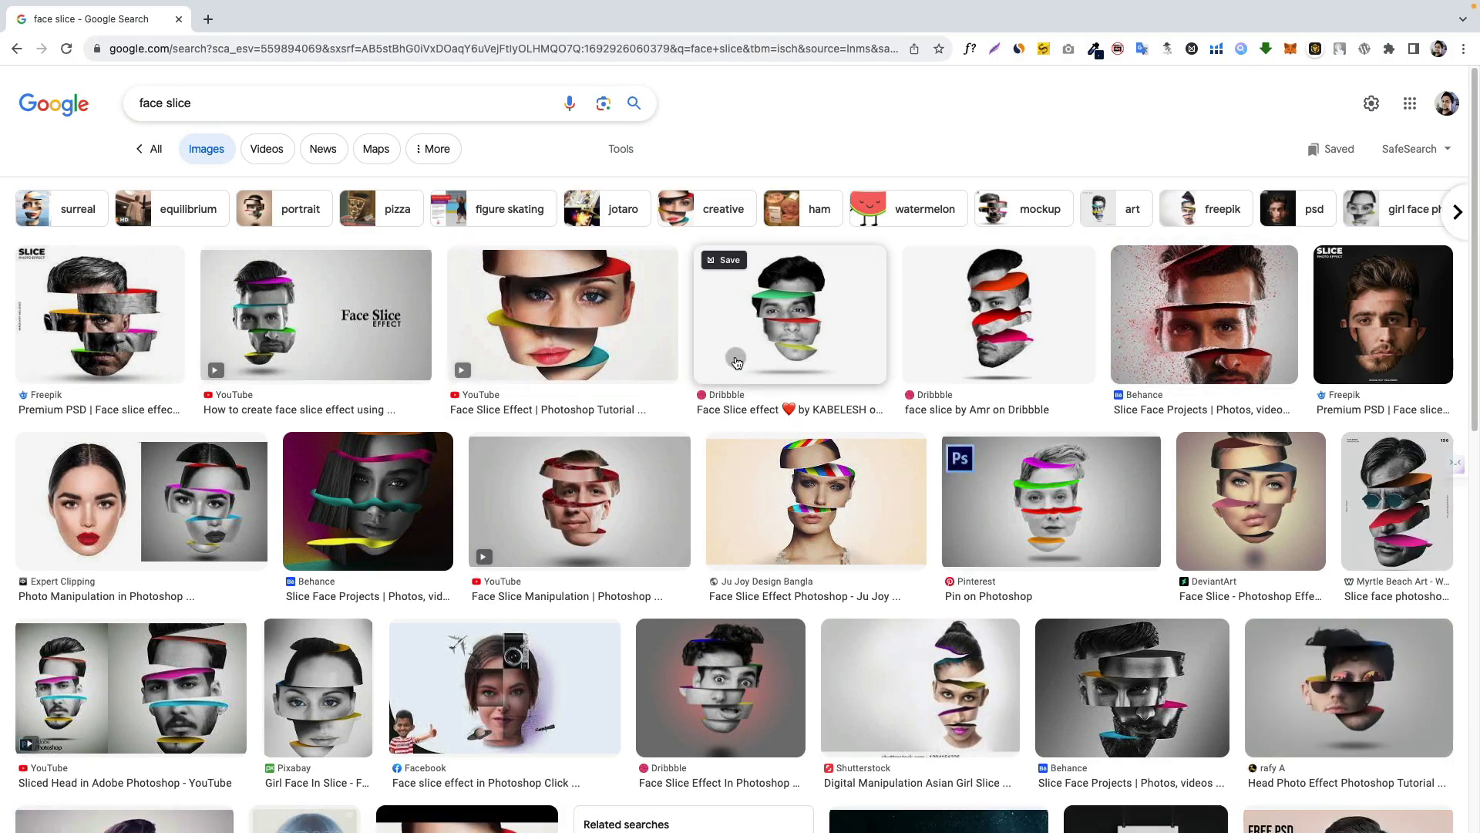
click(737, 362)
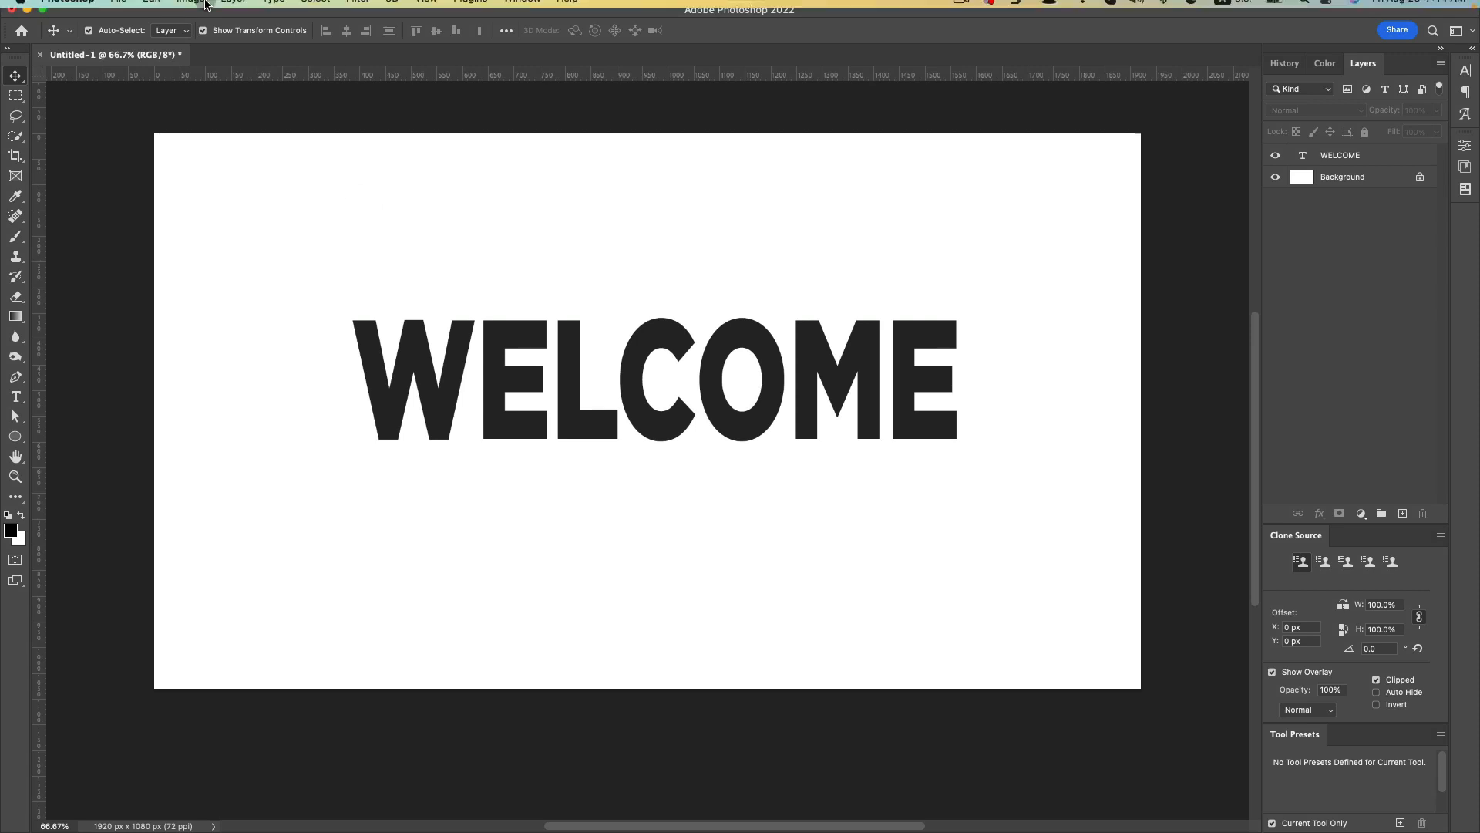
Step: Switch to Photoshop and create a 1920 x 1080 px RGB document at 72 pixels/inch with a white background
key(super+n)
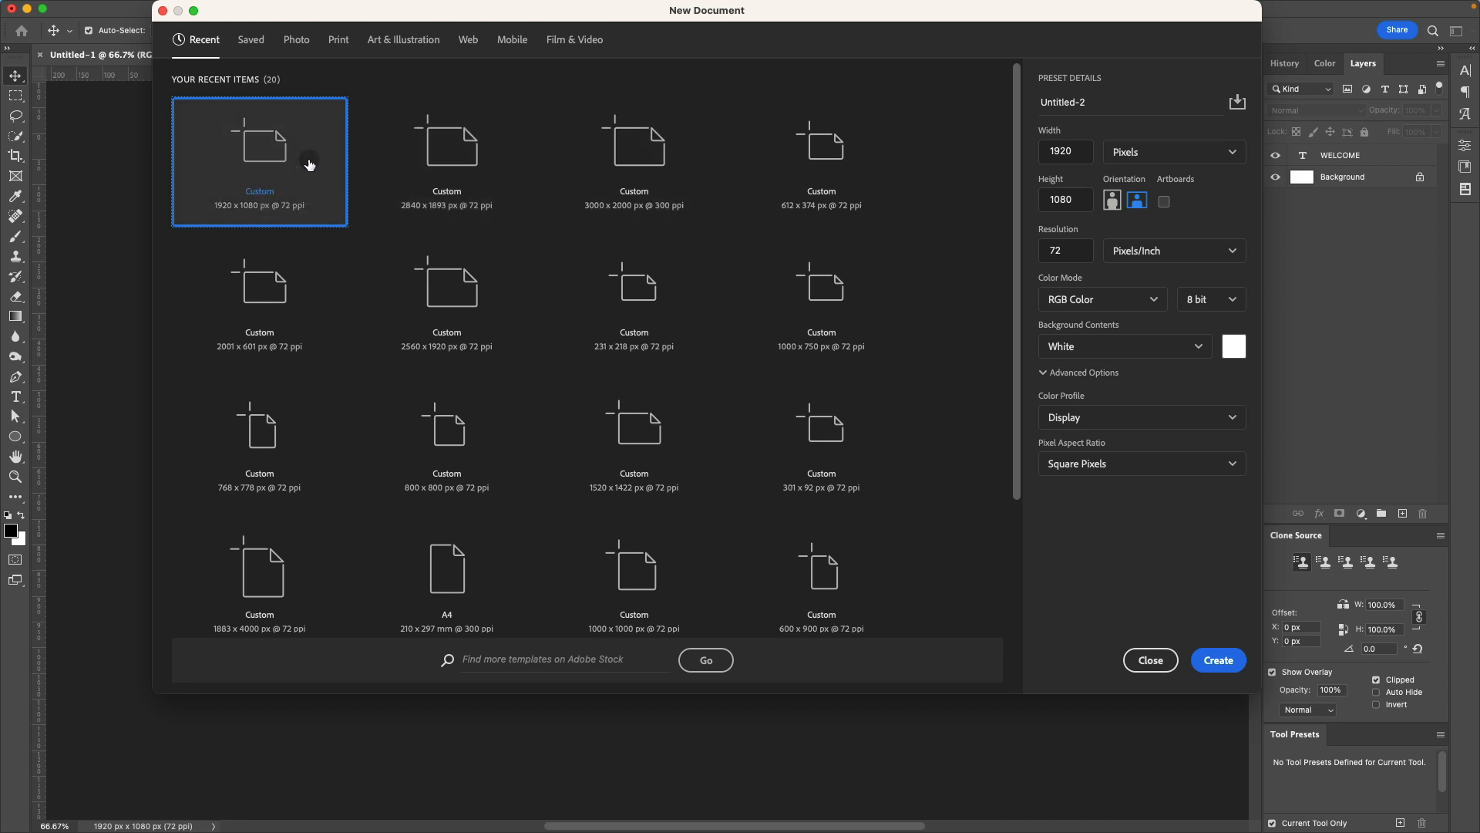
click(1215, 661)
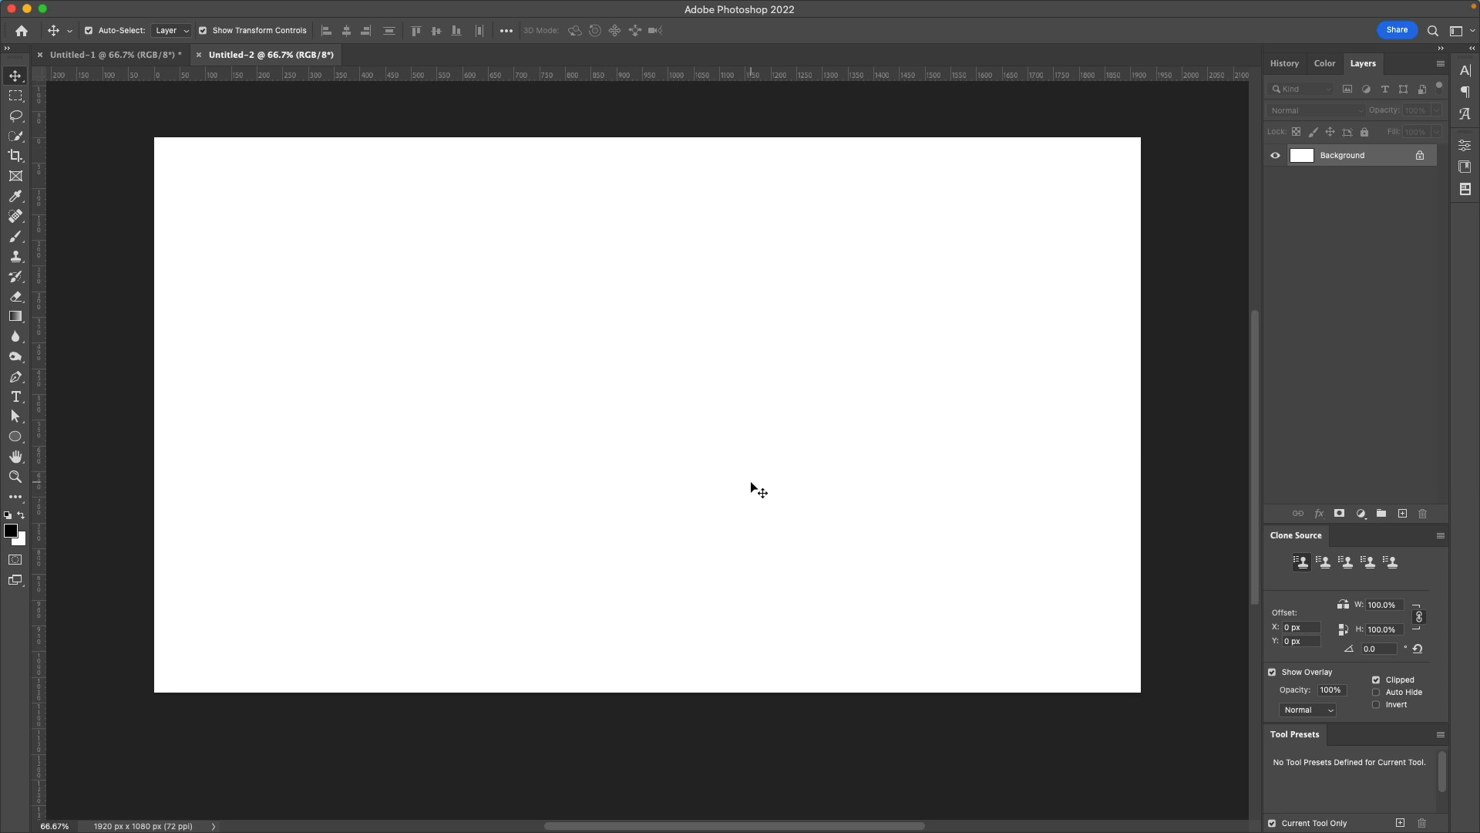
click(716, 396)
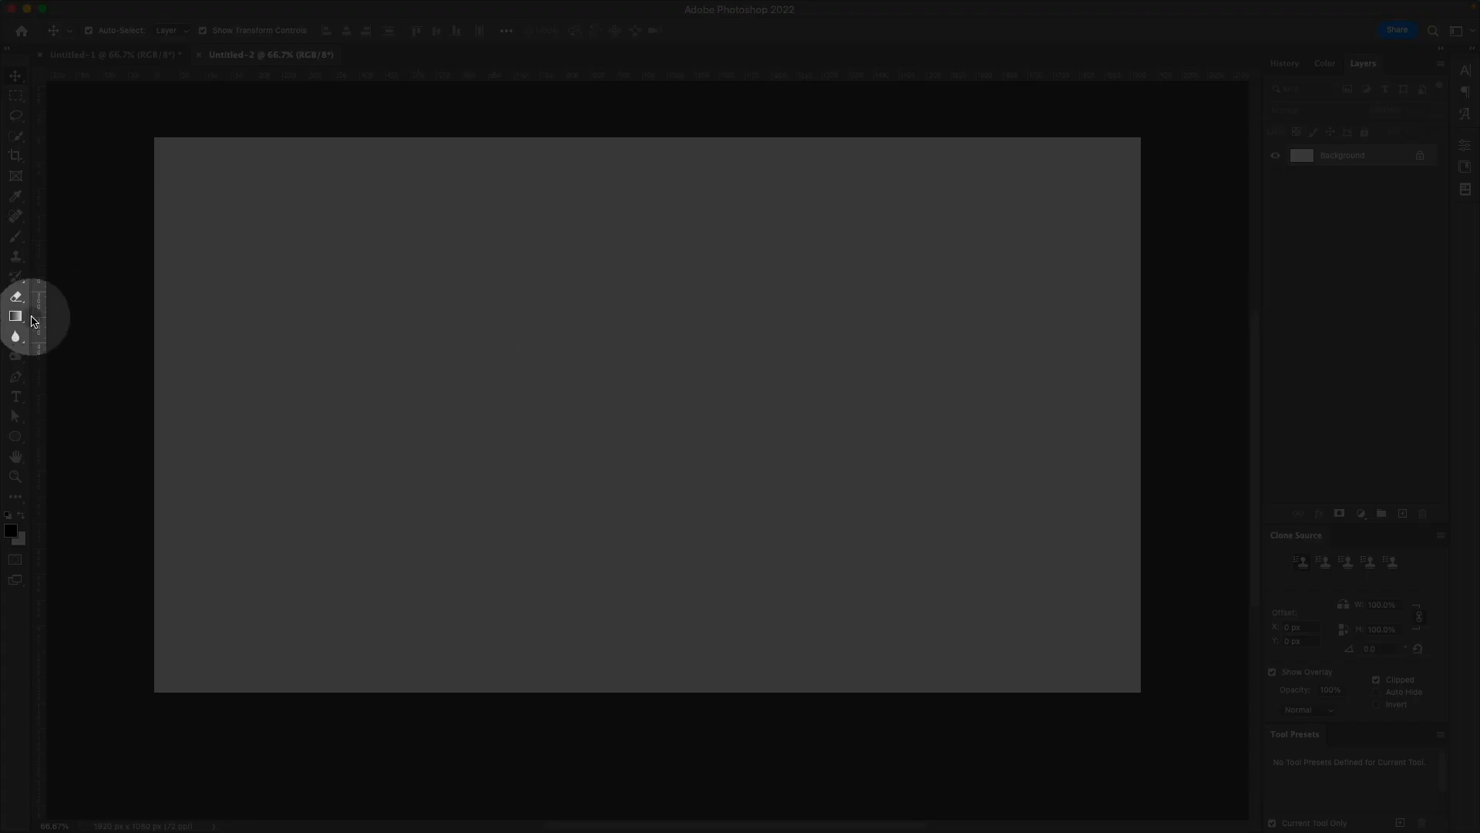
Step: Edit the Gradient tool's gradient so its starting stop is grey #a2a2a2, fading to white
click(18, 318)
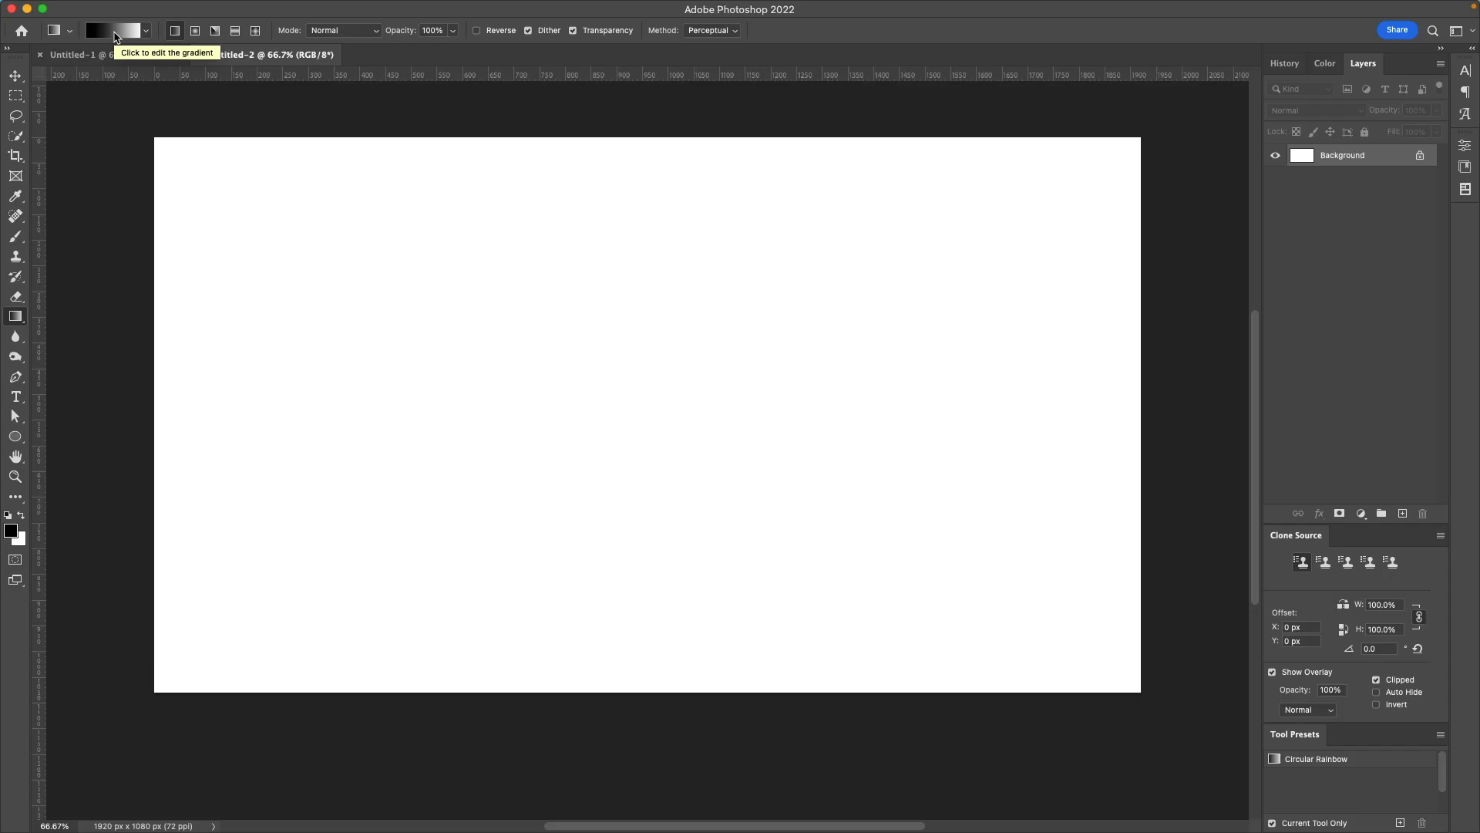
click(116, 36)
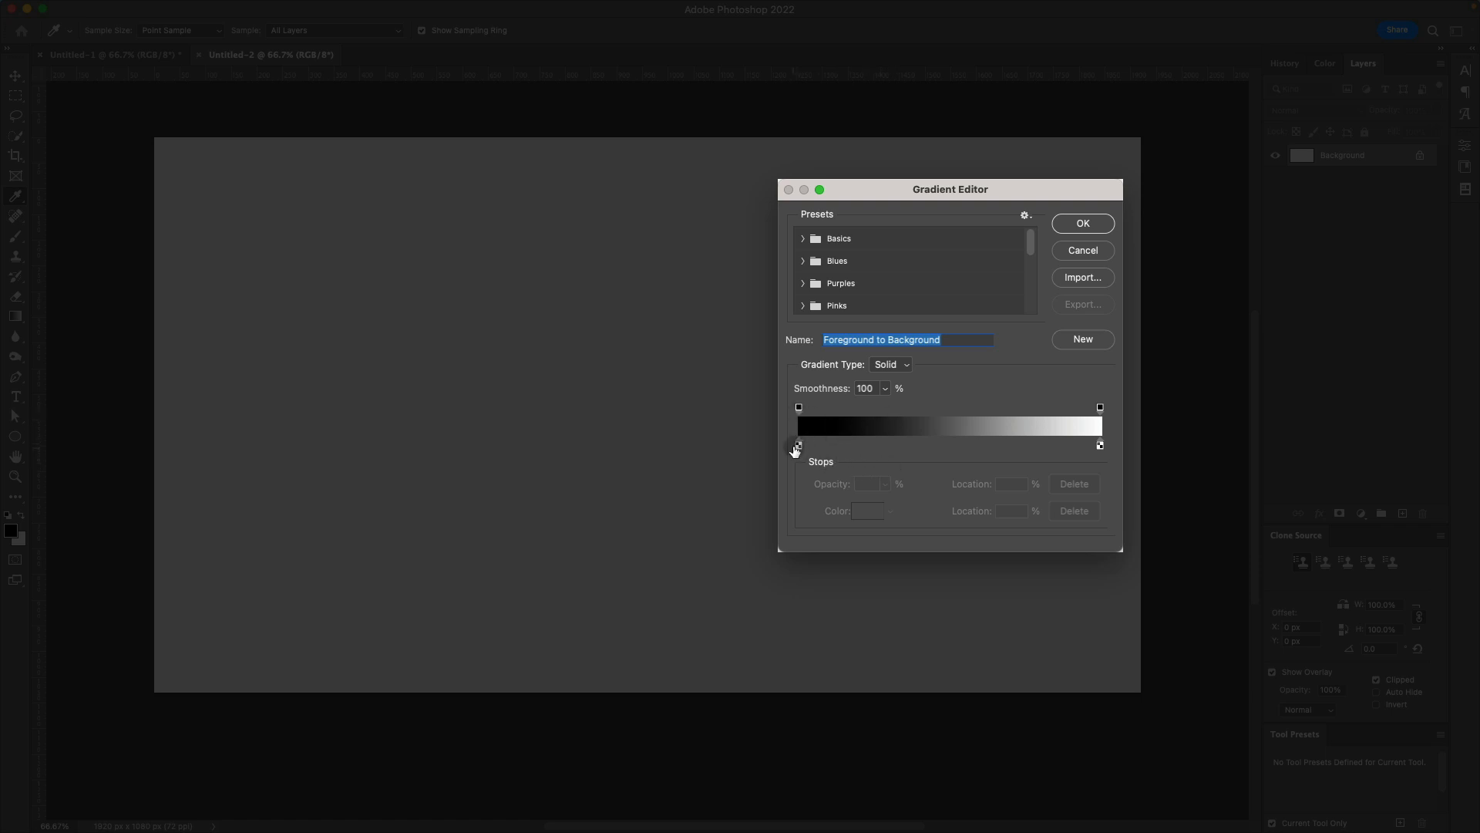
double_click(799, 445)
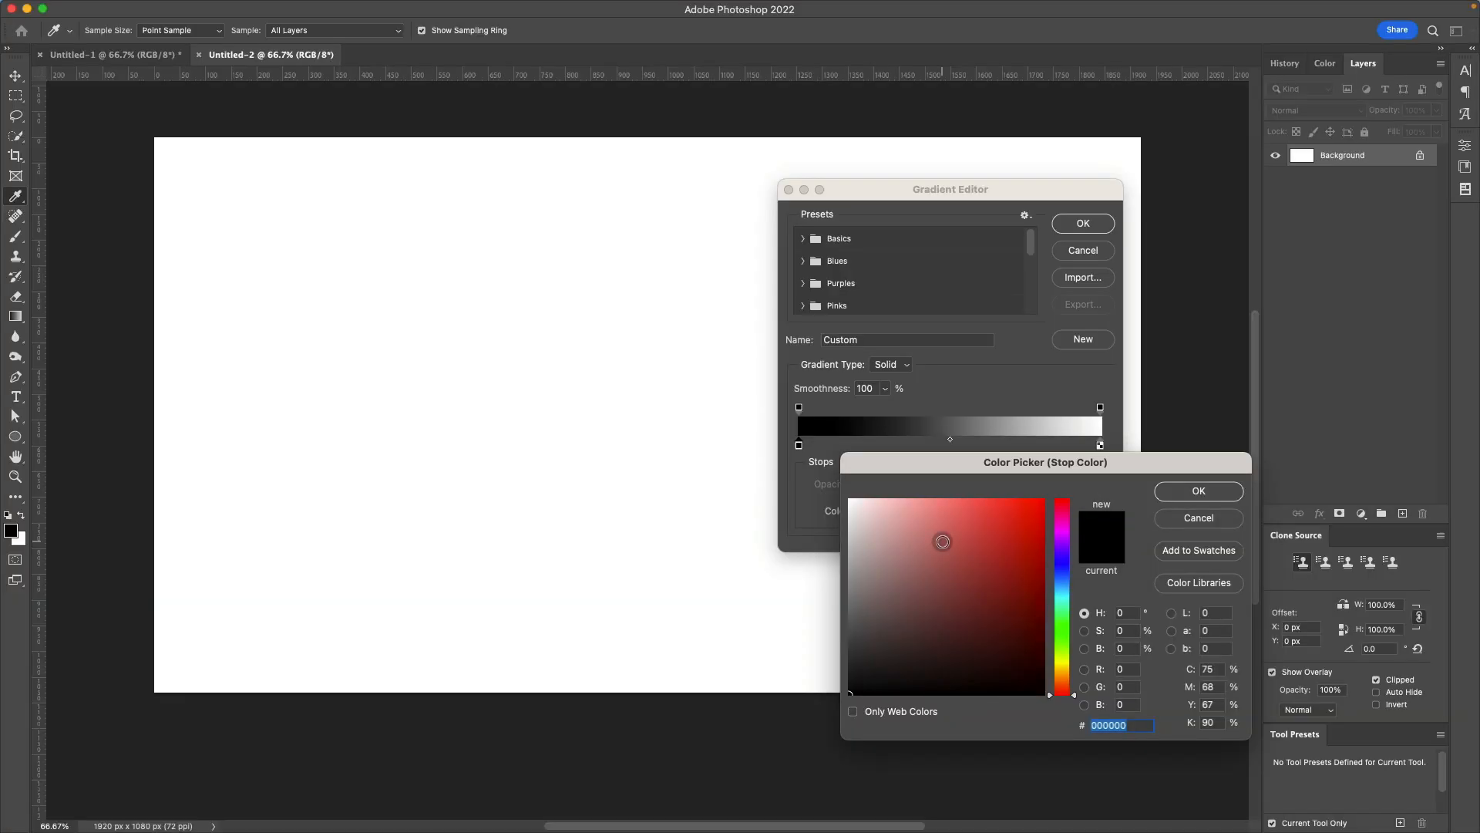
drag(938, 532, 839, 568)
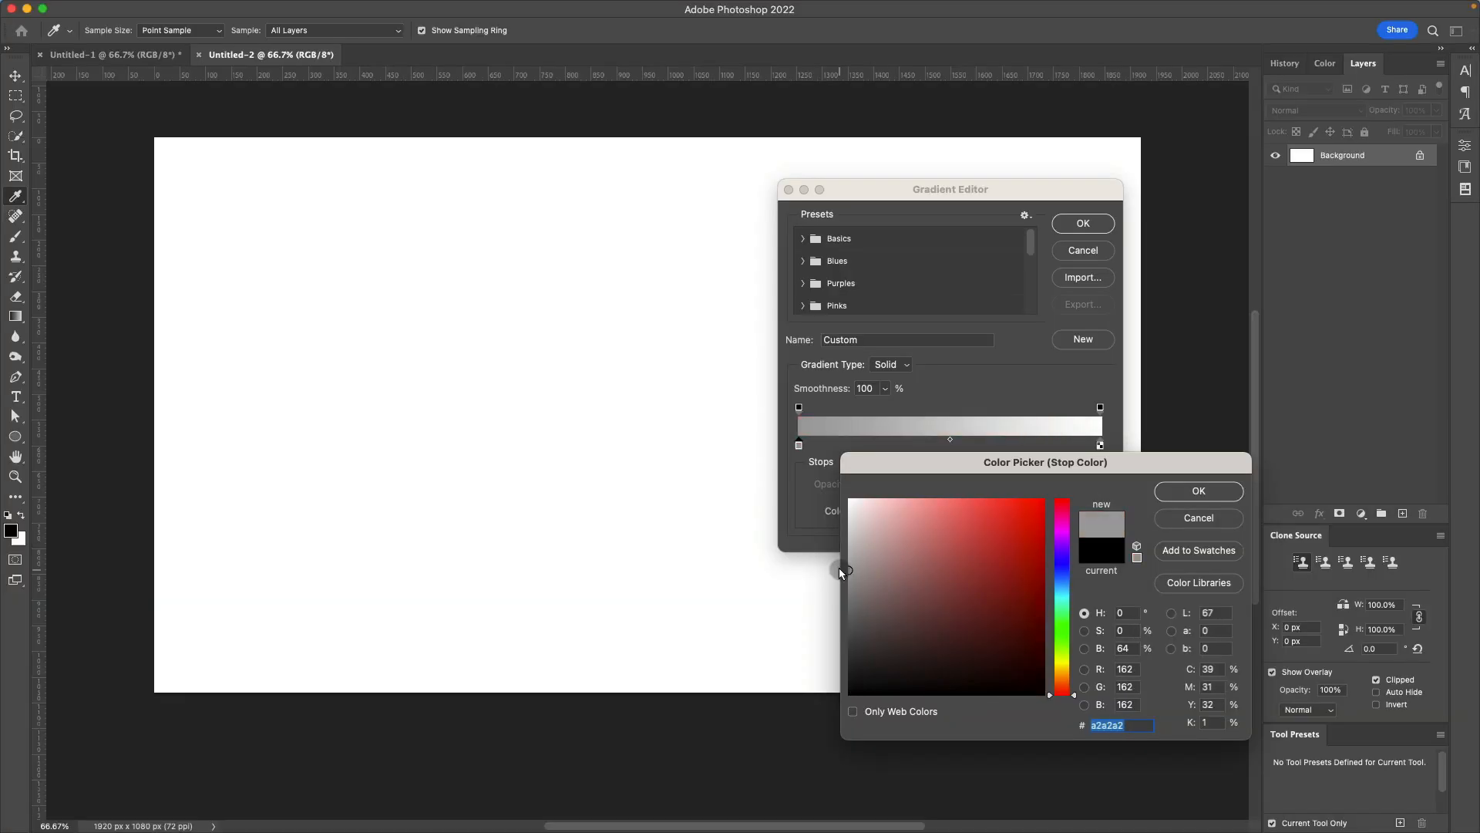
click(1193, 491)
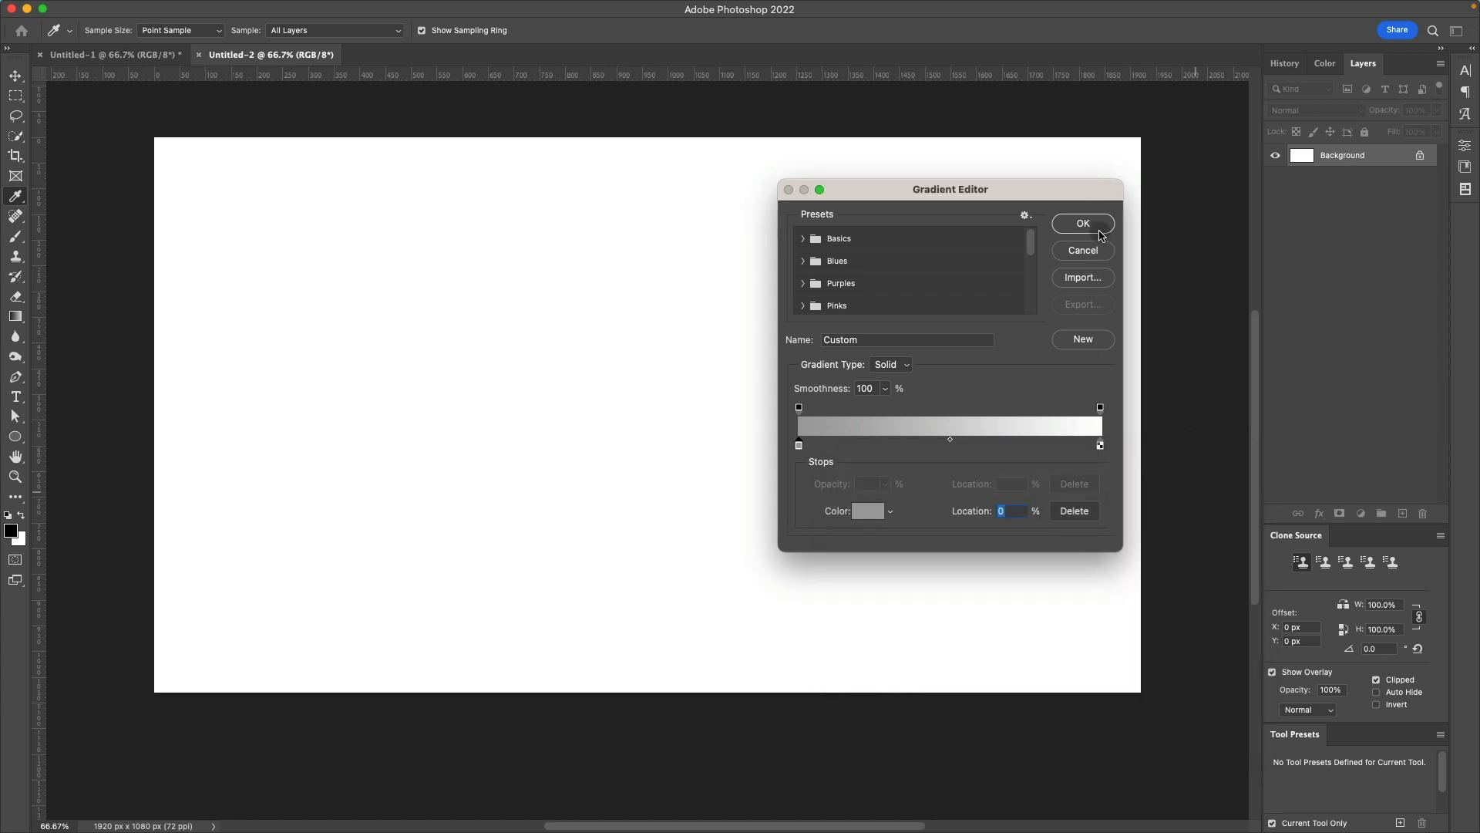
click(1100, 231)
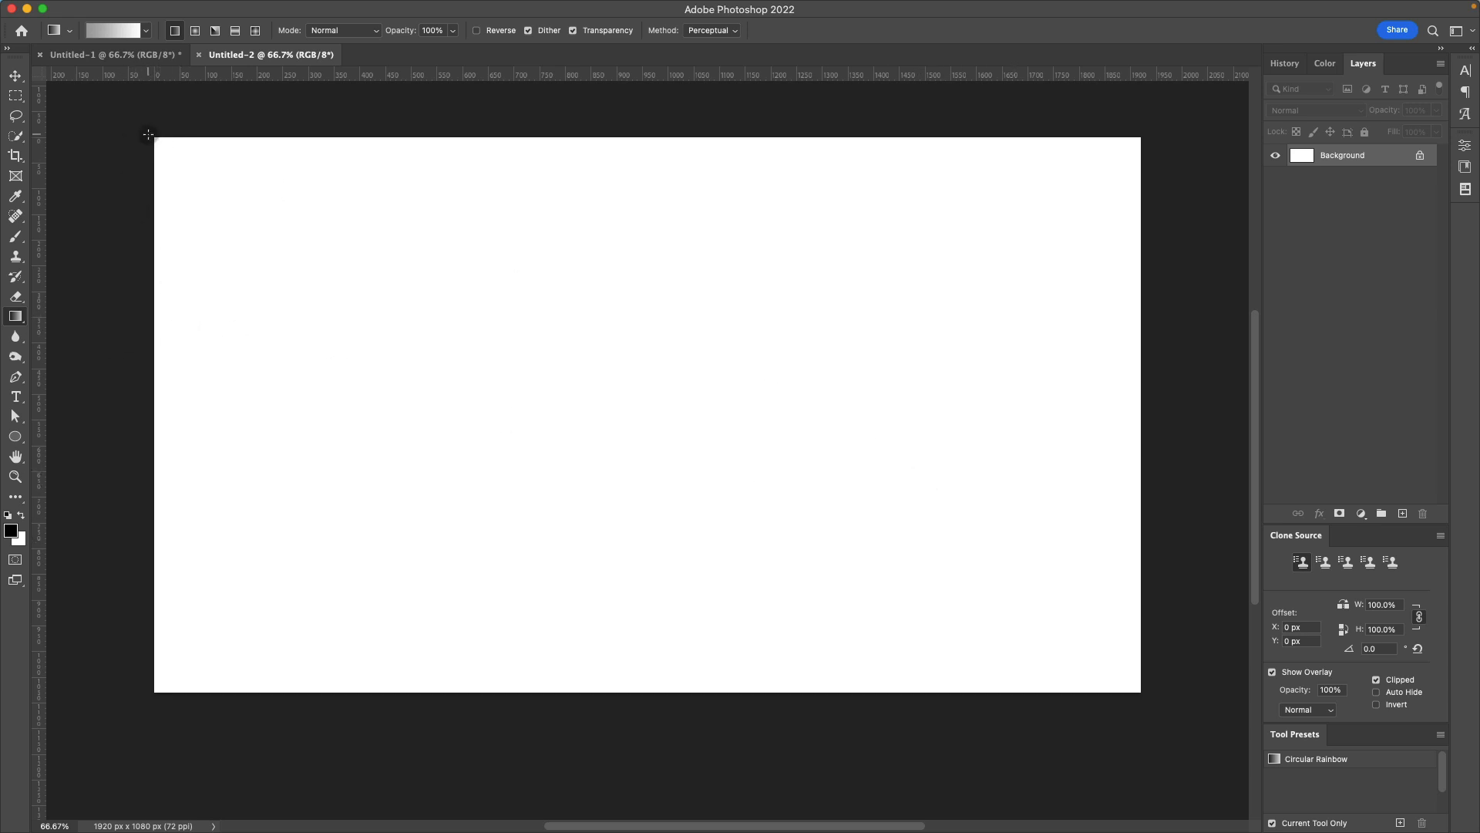
Step: Fill the Background layer with the grey-to-white gradient diagonally from the canvas's upper-left corner to its lower-right corner
drag(148, 134, 1158, 694)
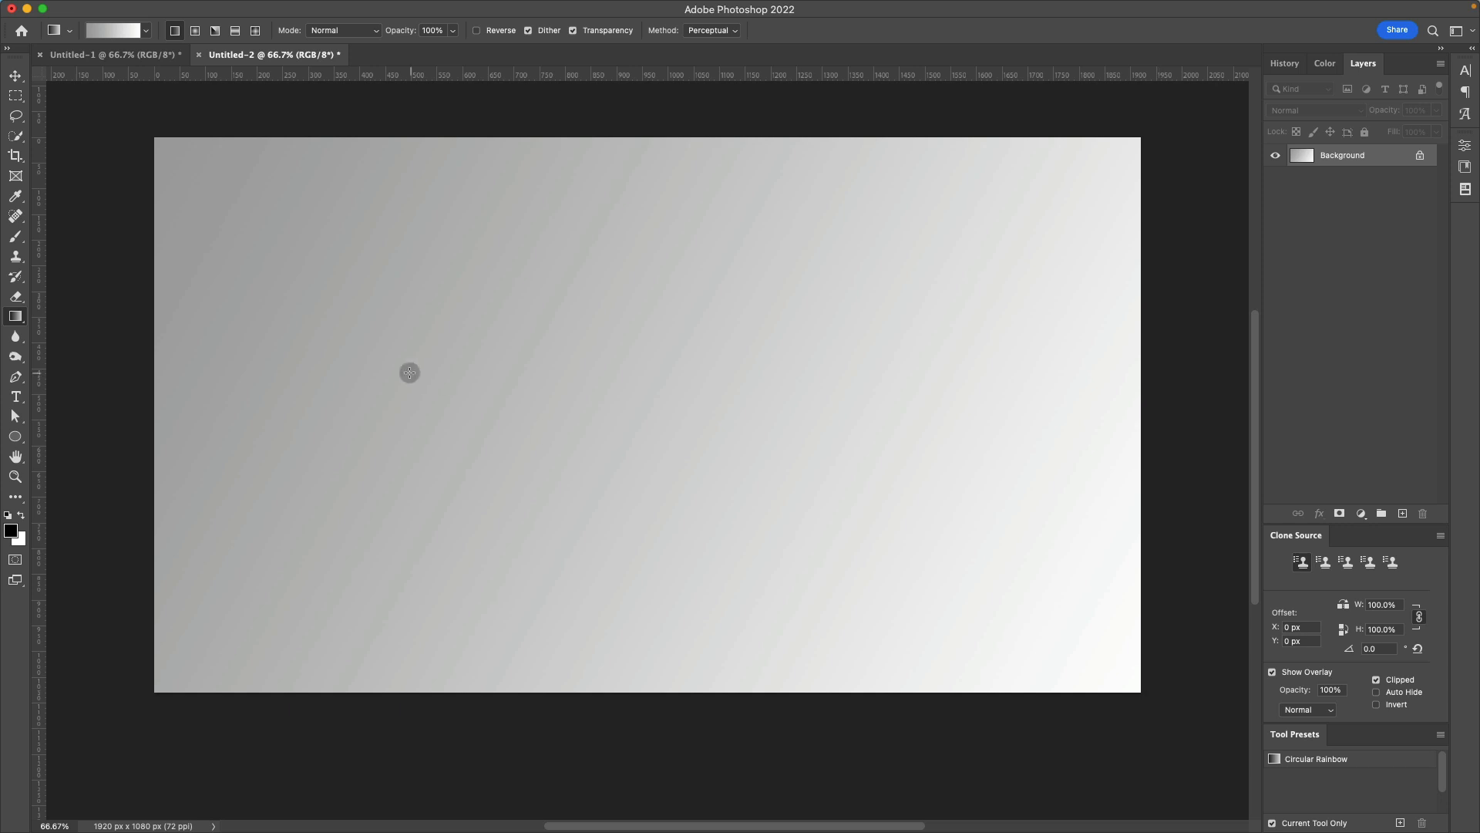
click(15, 76)
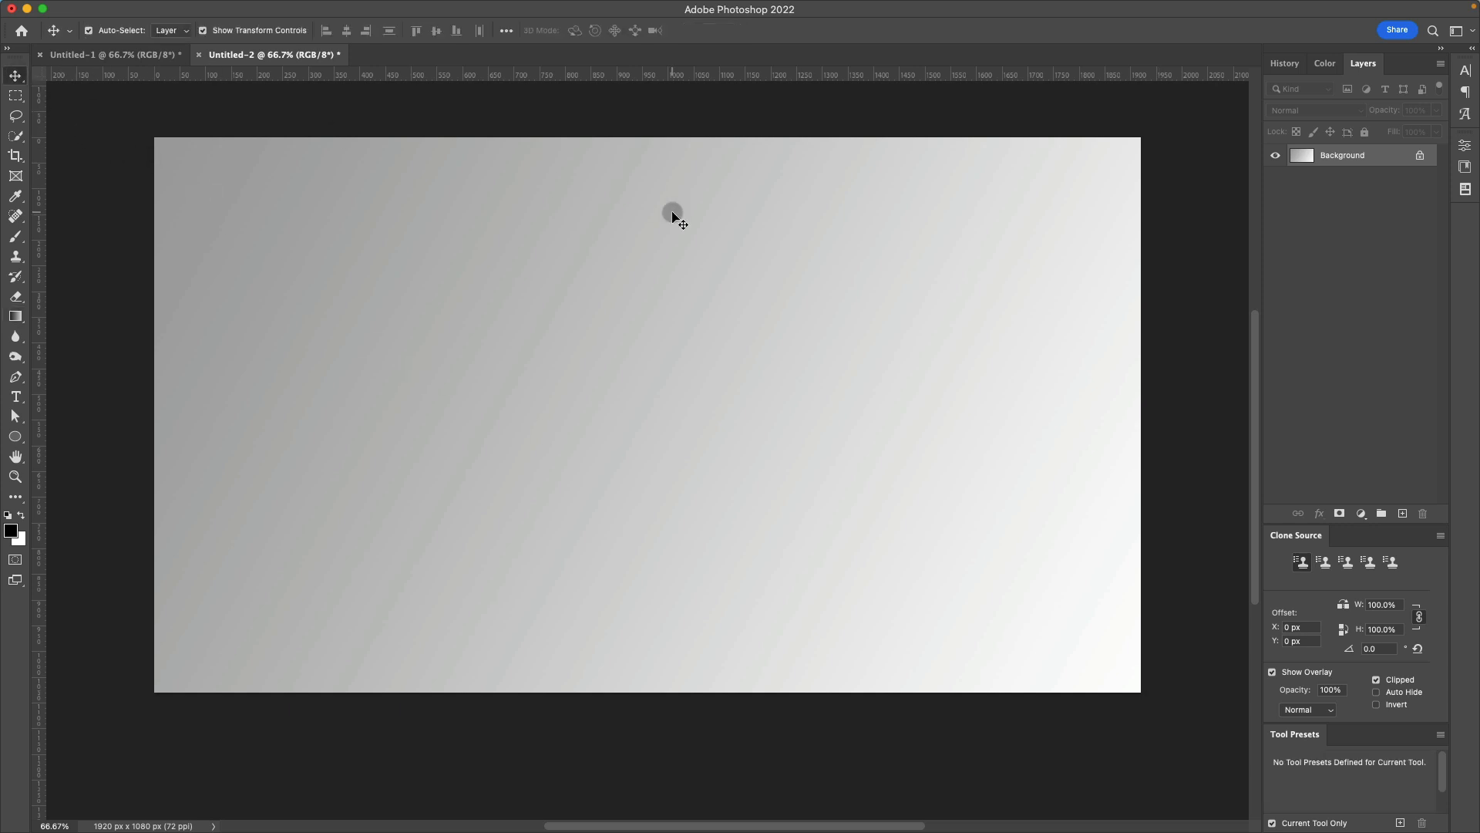
scroll(672, 215, up, 1)
scroll(672, 215, down, 3)
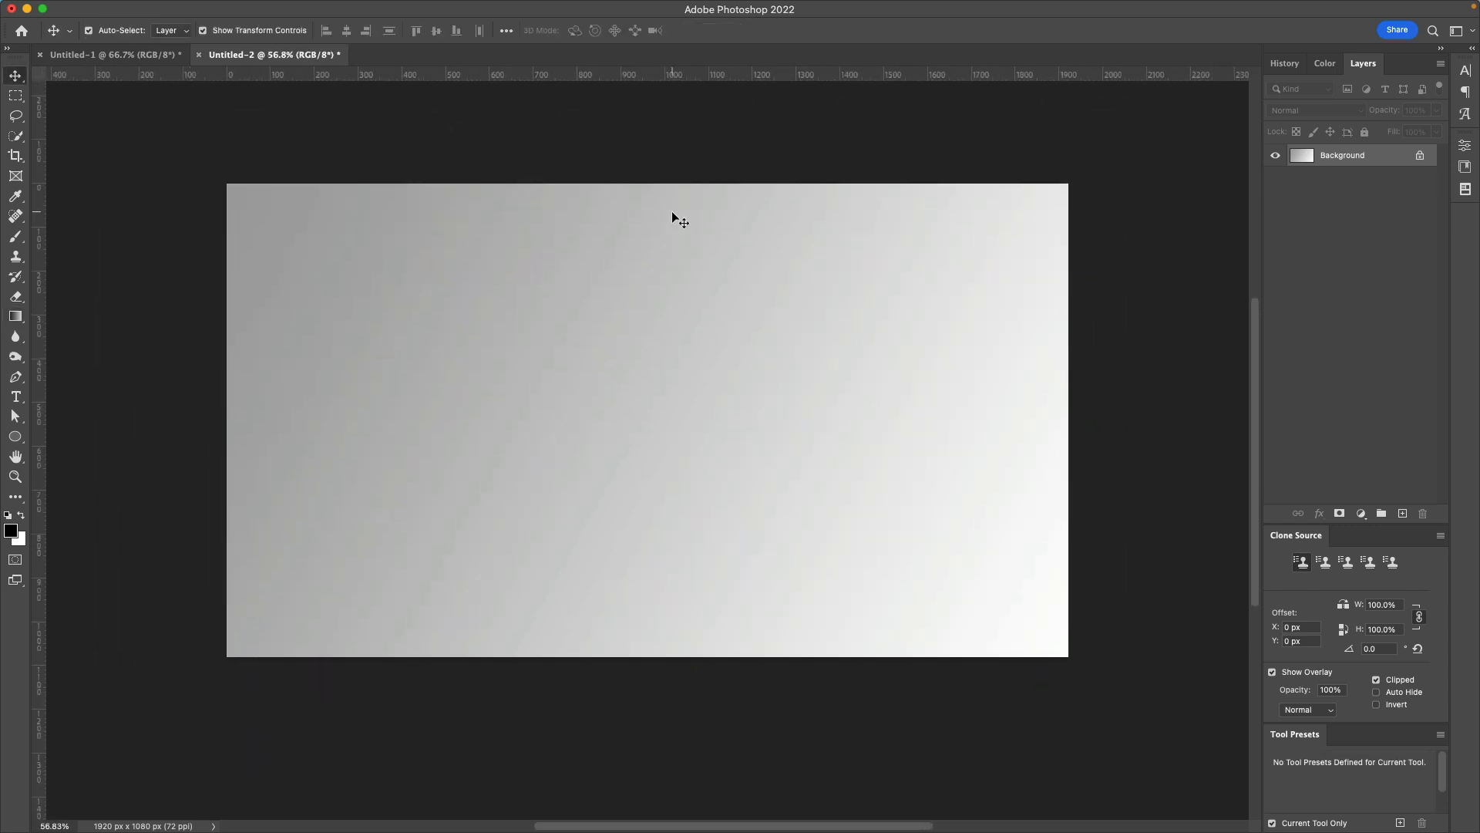
scroll(672, 214, up, 1)
scroll(673, 214, down, 2)
scroll(672, 214, up, 1)
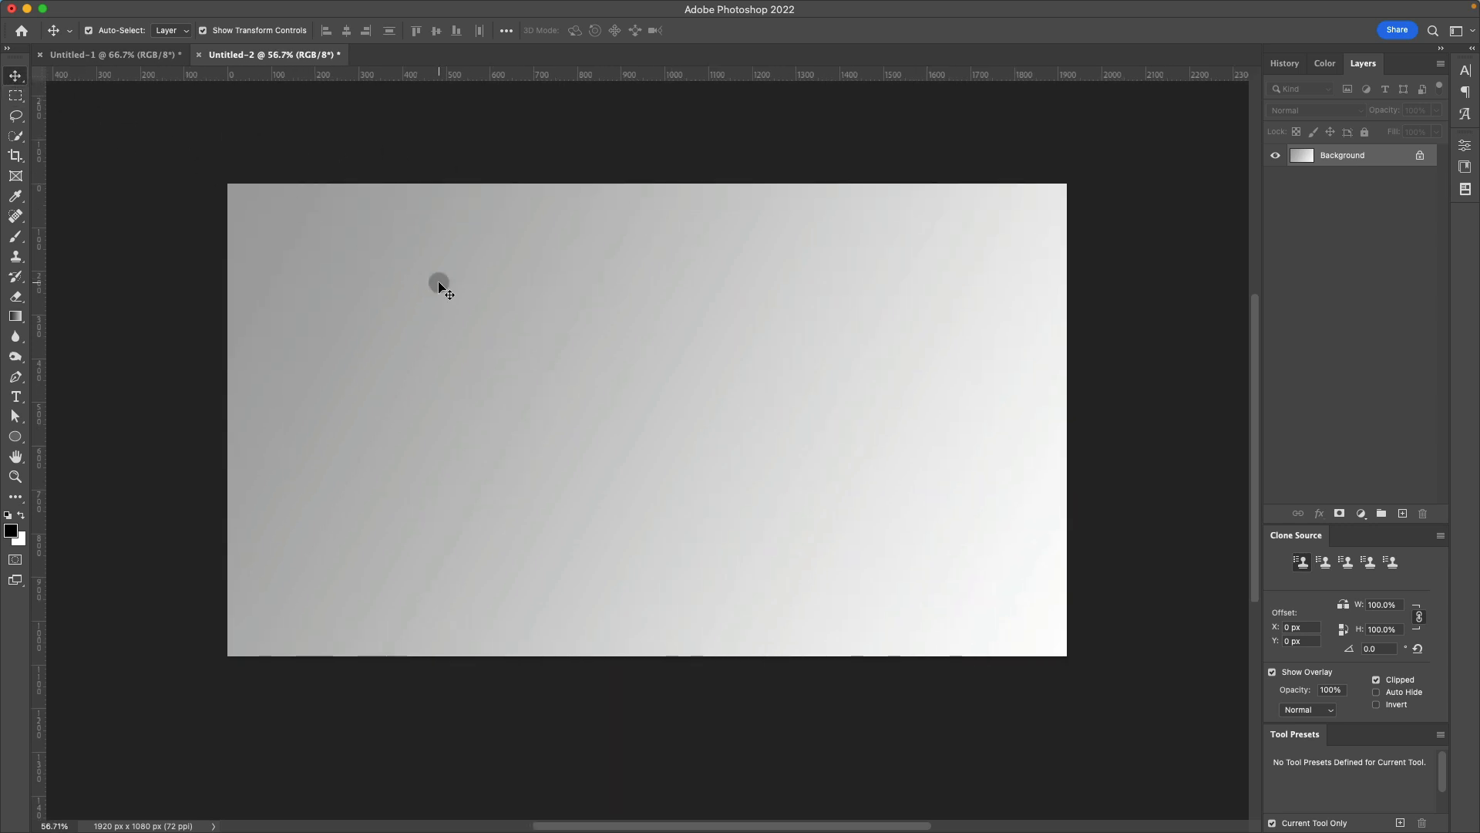
Step: Switch to the browser and open the graphic designer's personal portfolio website
key(ctrl+Right)
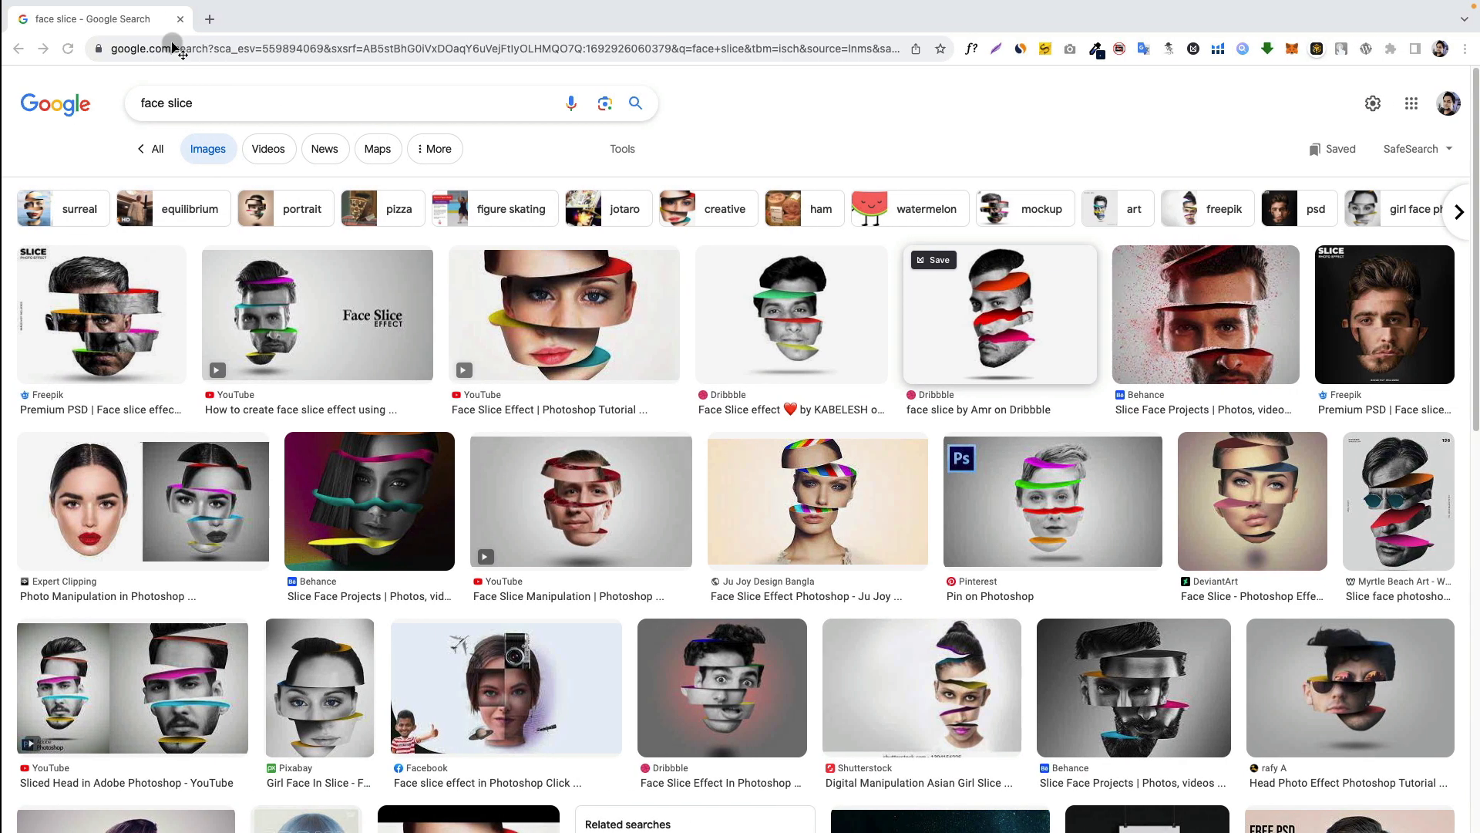
click(171, 48)
text(has)
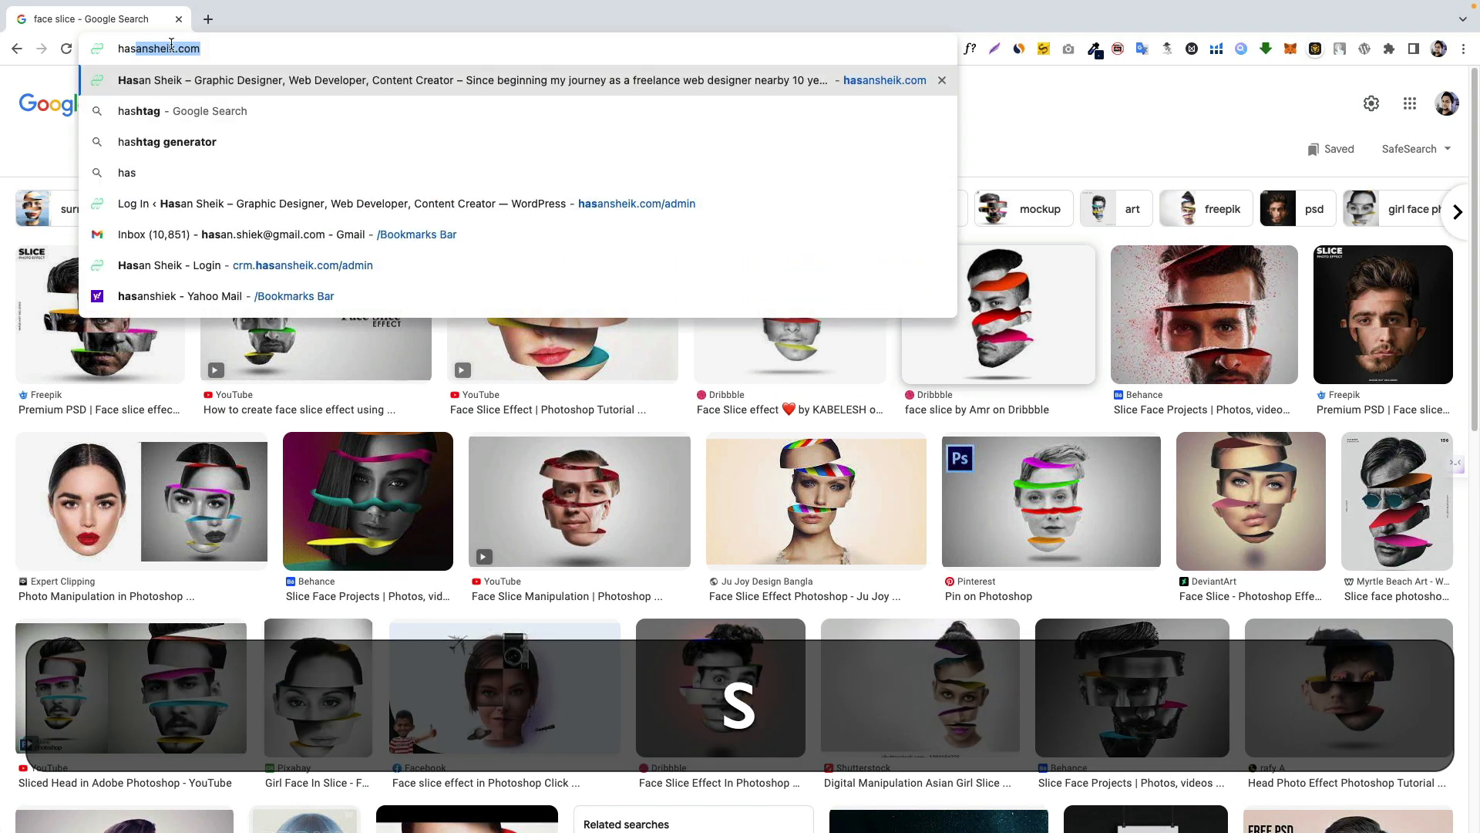
key(Return)
key(ctrl+Left)
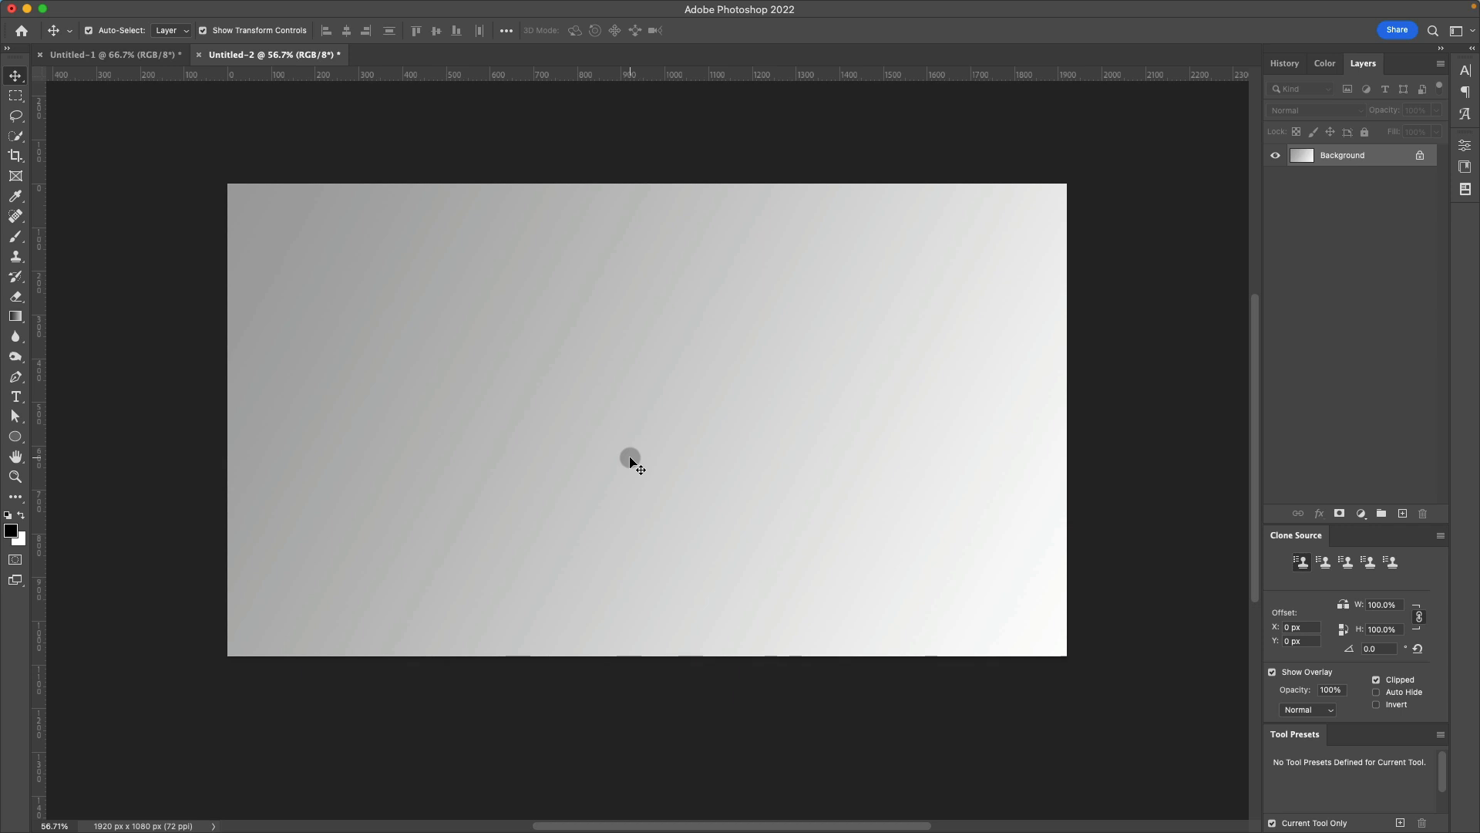
key(ctrl+Right)
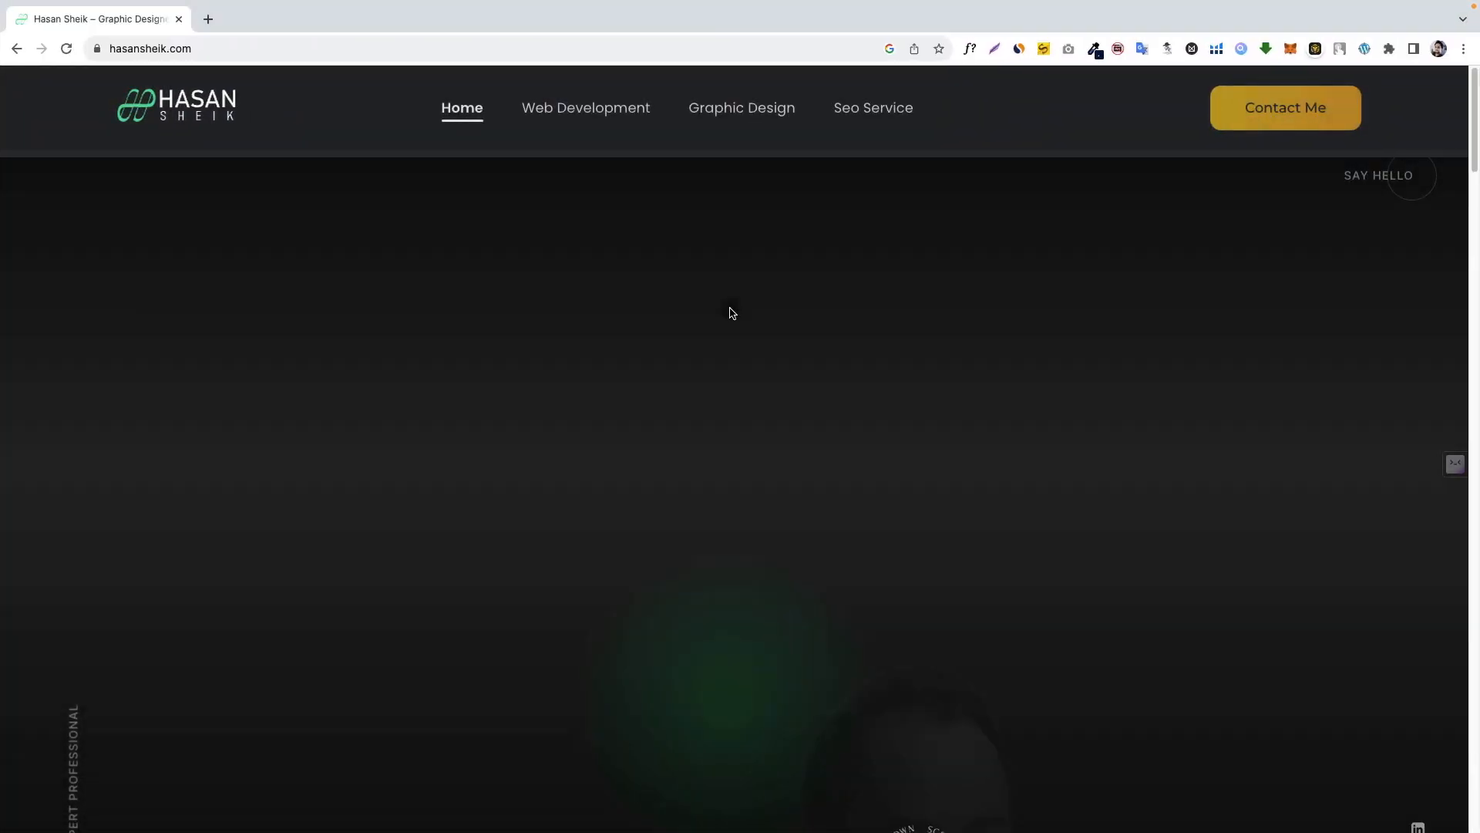
Step: Copy the black-and-white portrait from the website's introduction section and paste it into the gradient document in Photoshop
scroll(732, 312, down, 1)
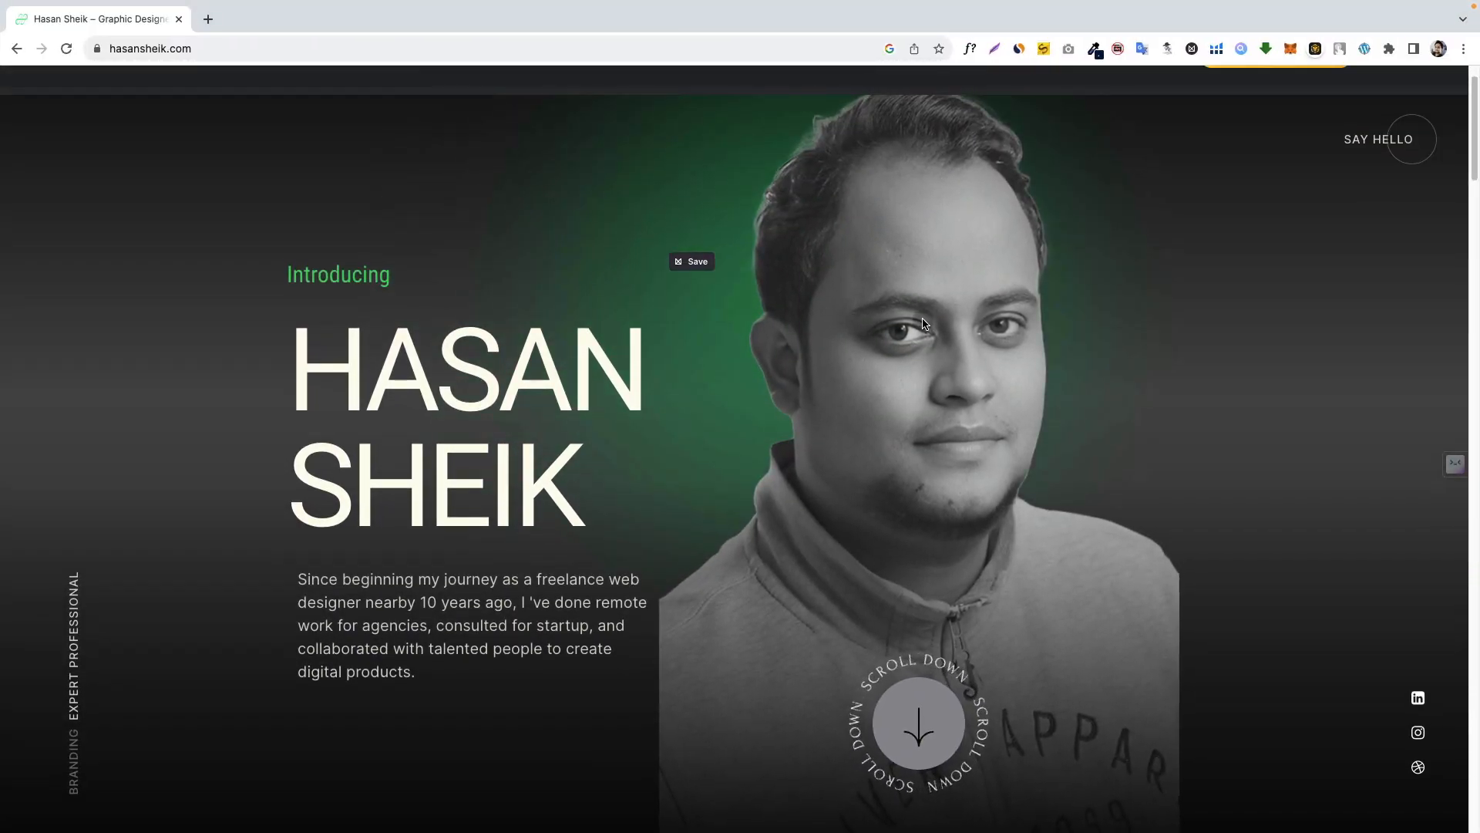
right_click(924, 323)
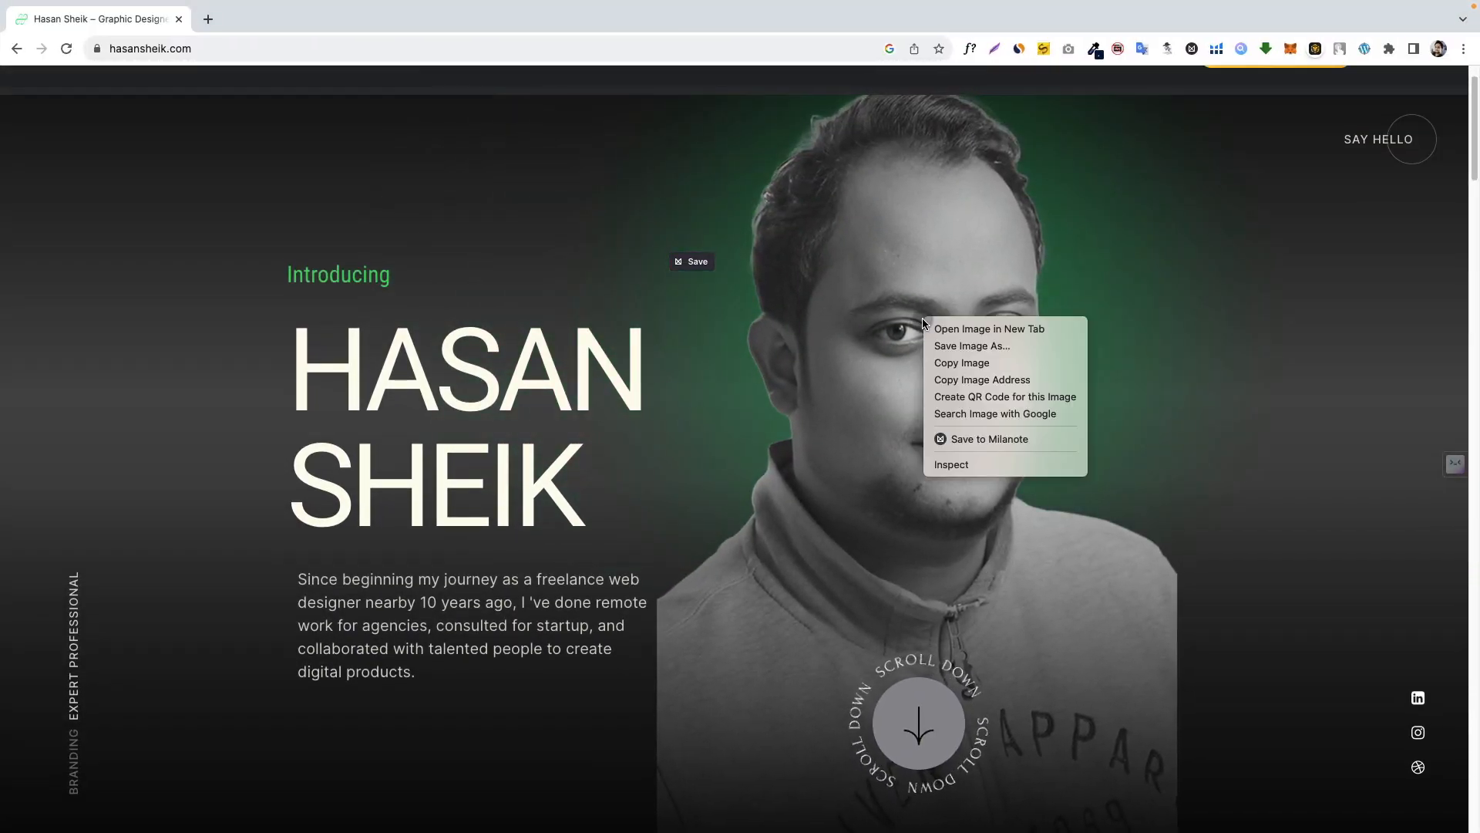
click(962, 363)
key(ctrl+Left)
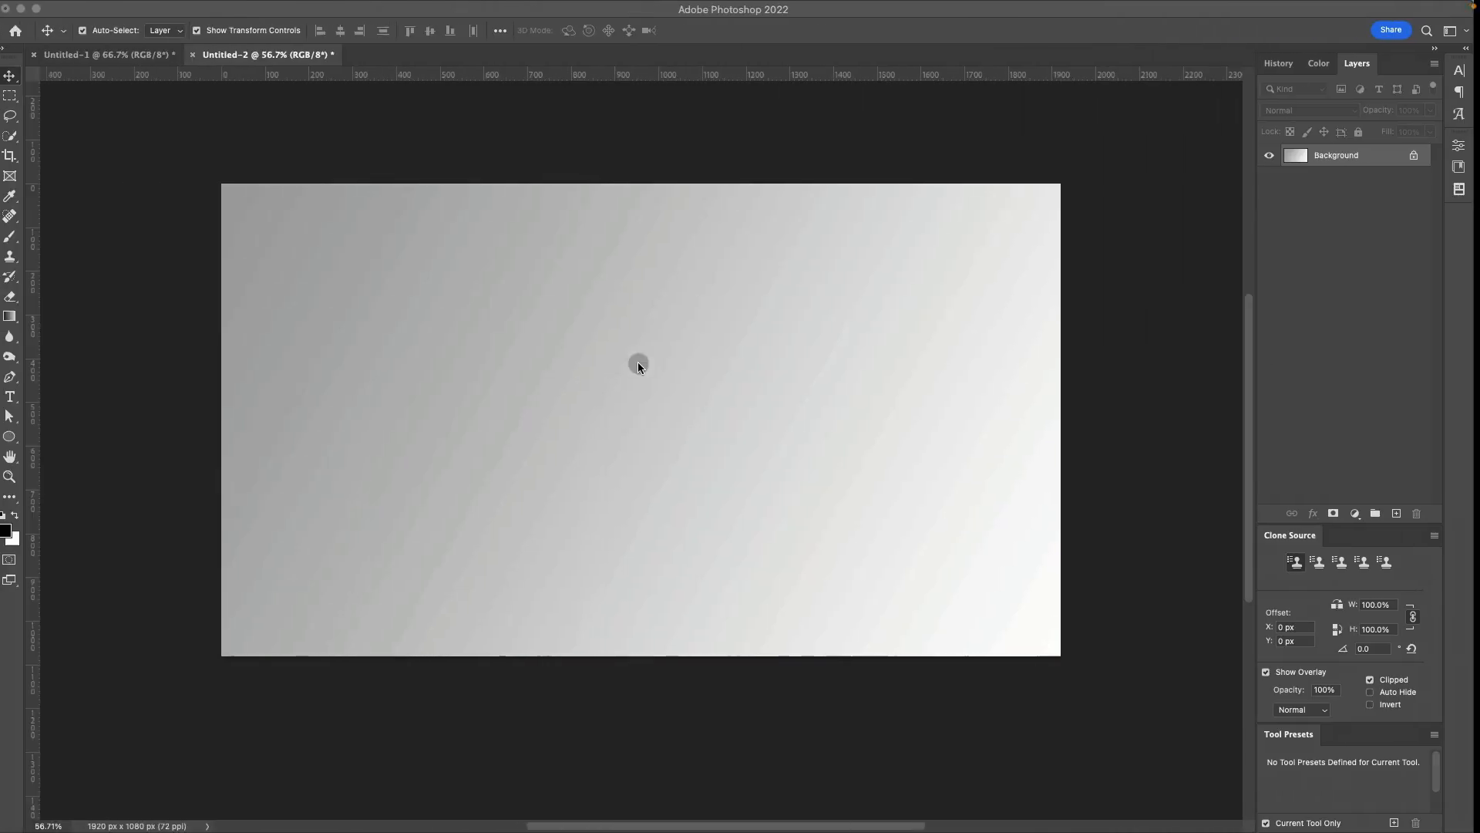
key(super+Tab)
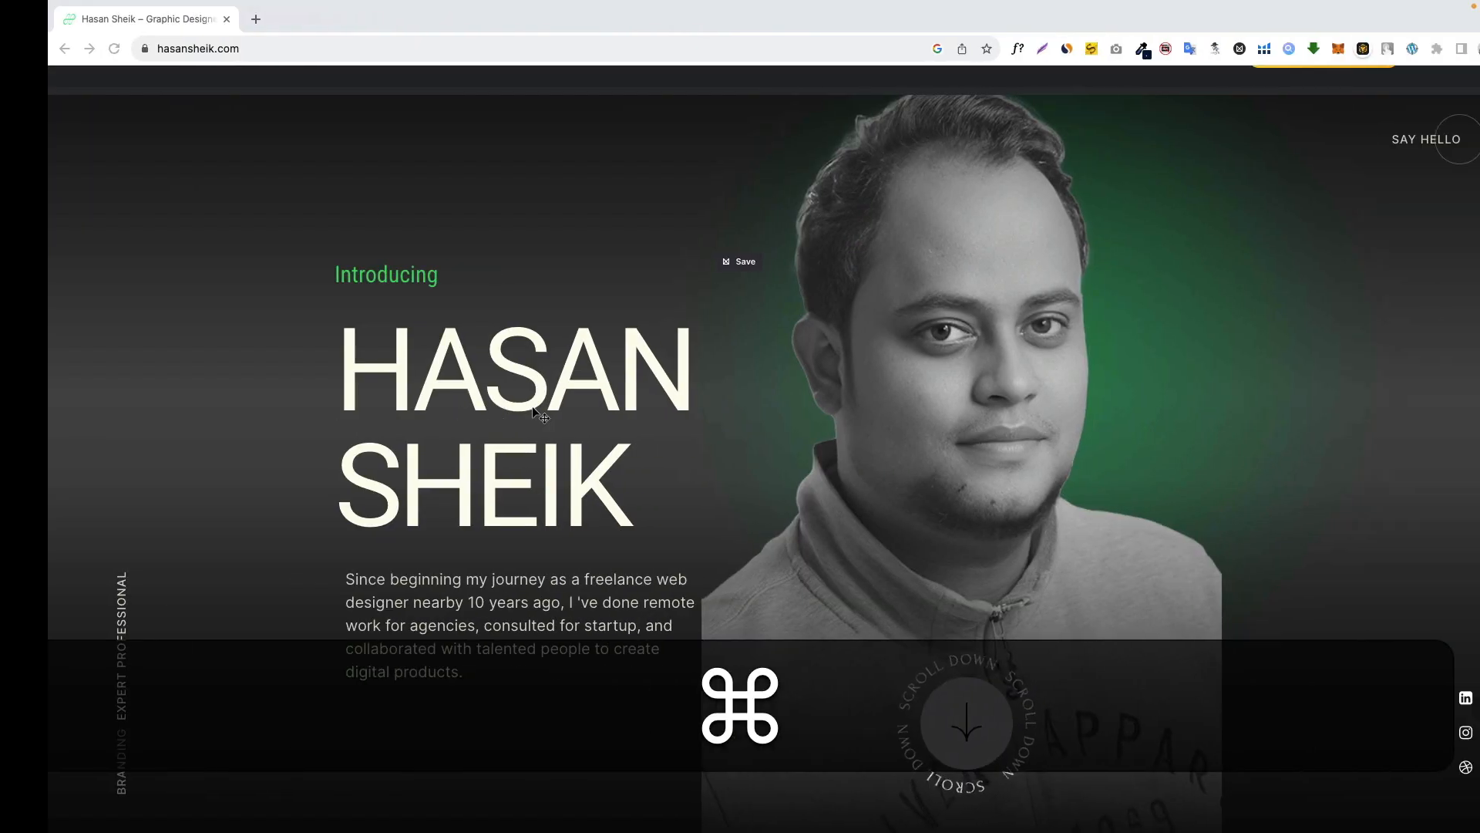
key(super+Tab)
key(super+v)
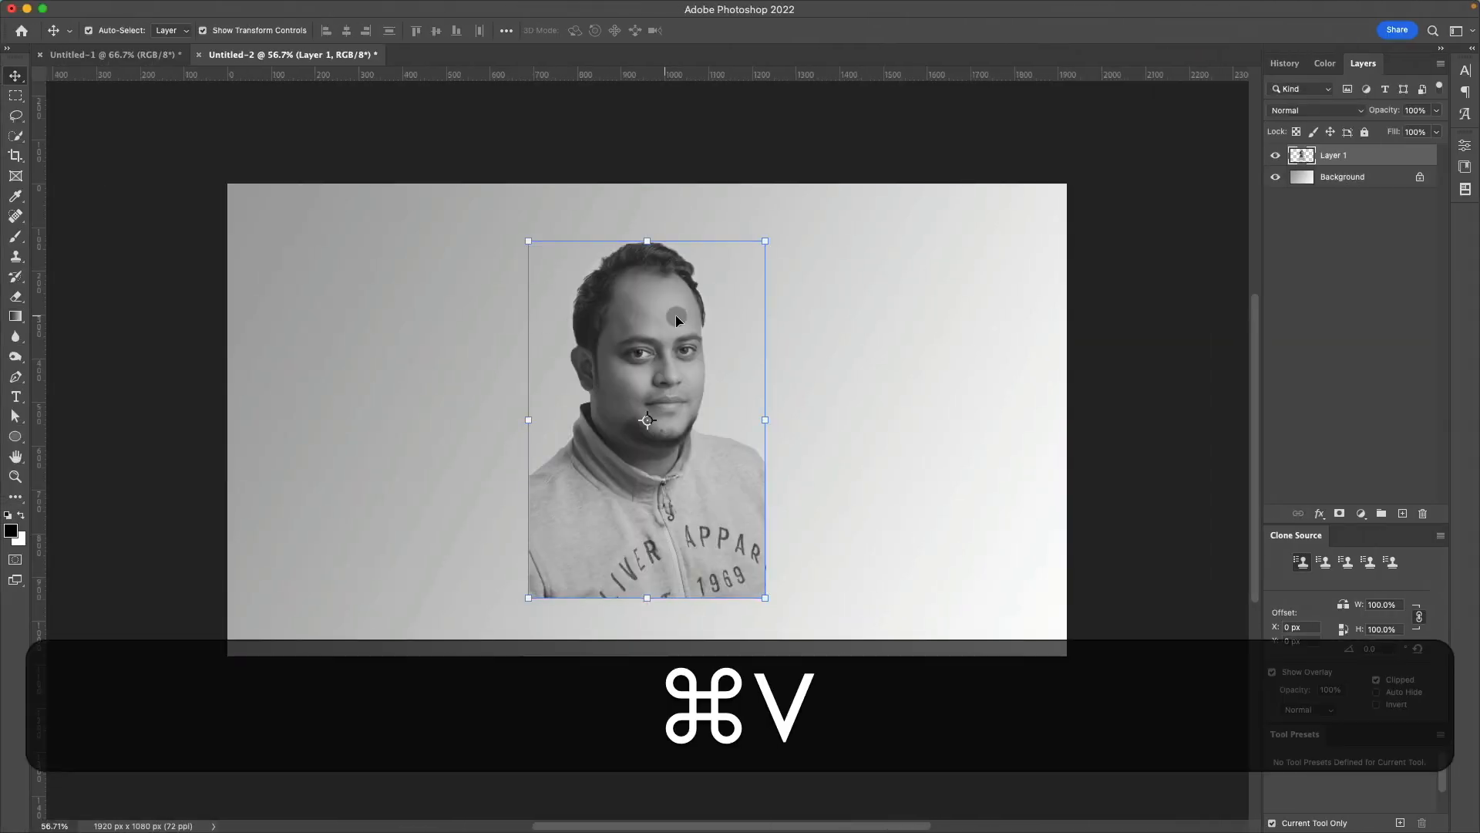
Step: Move the pasted portrait from the centre to the left part of the canvas
drag(676, 315, 683, 382)
key(ctrl+Right)
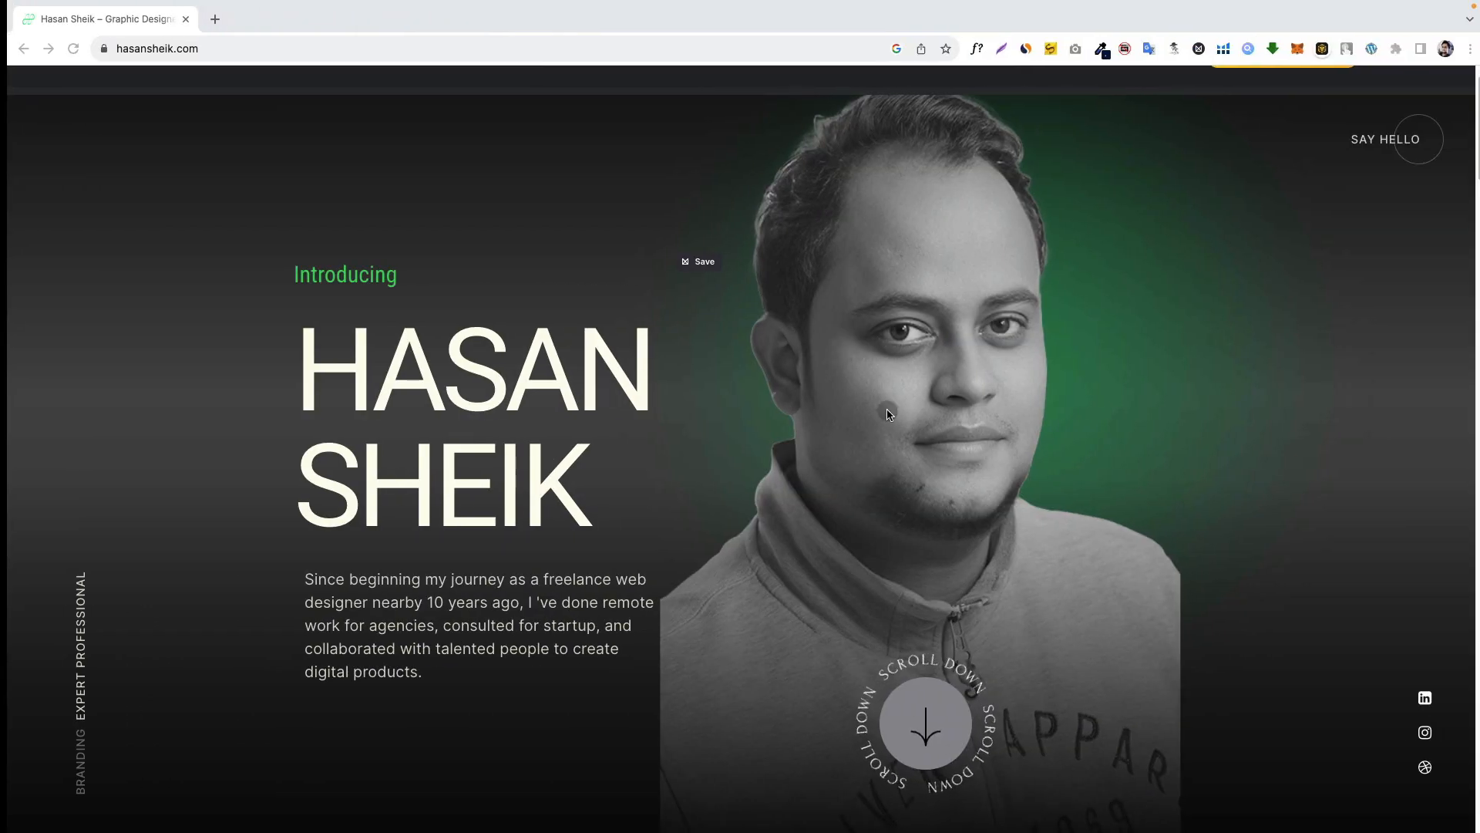
key(ctrl+Left)
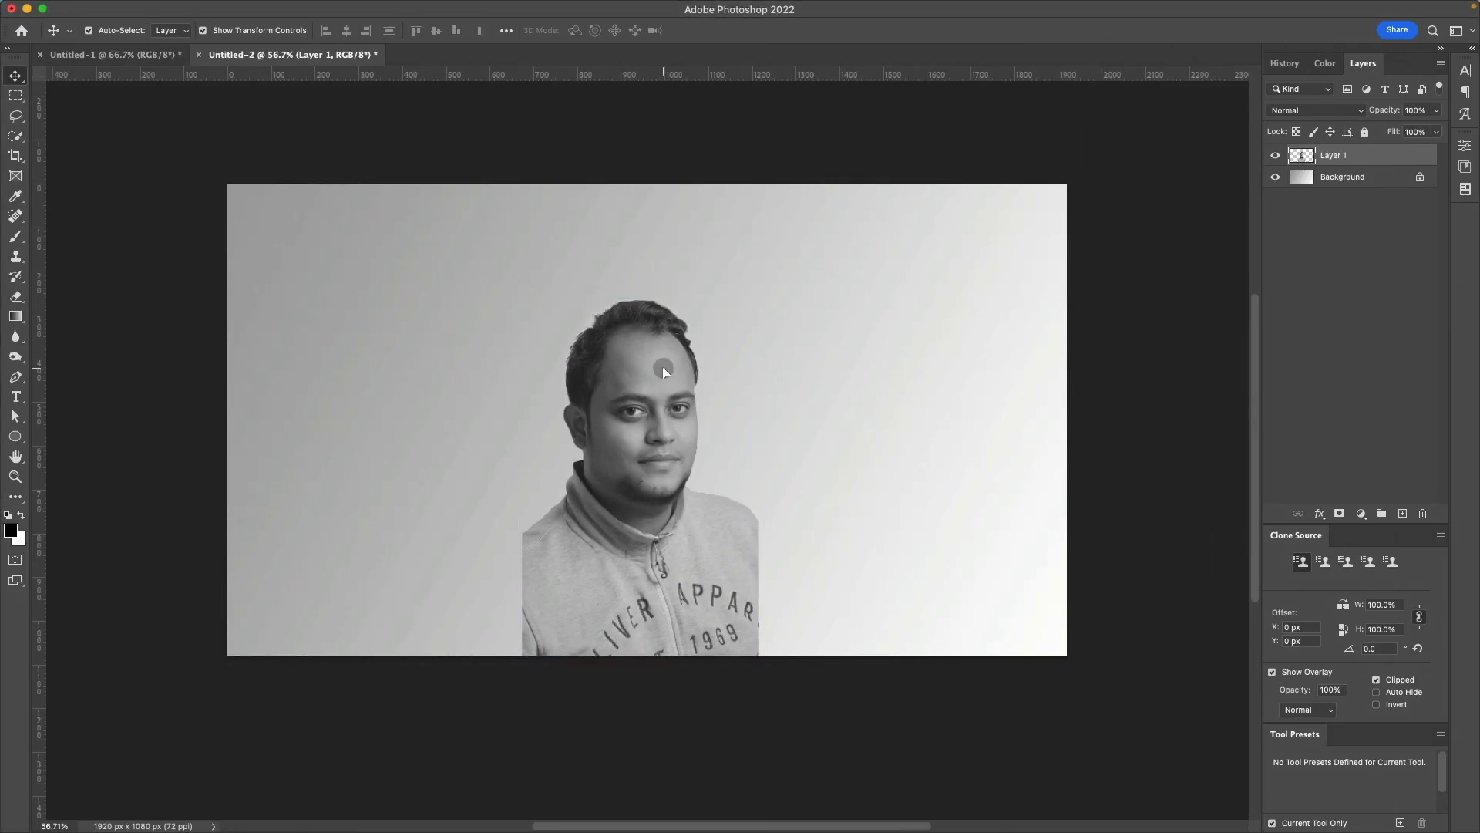
drag(663, 367, 519, 322)
key(ctrl+Right)
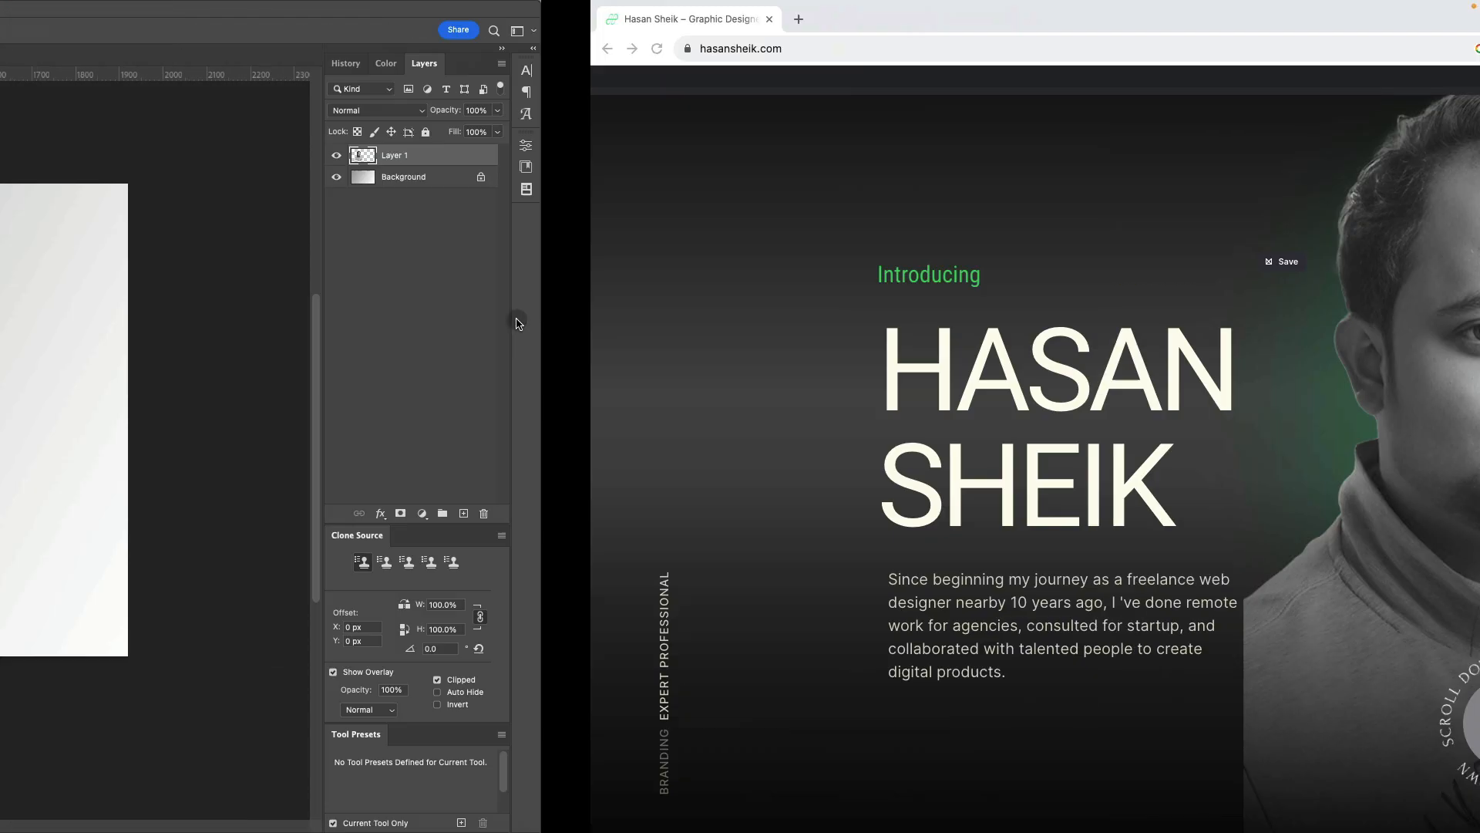
key(ctrl+Left)
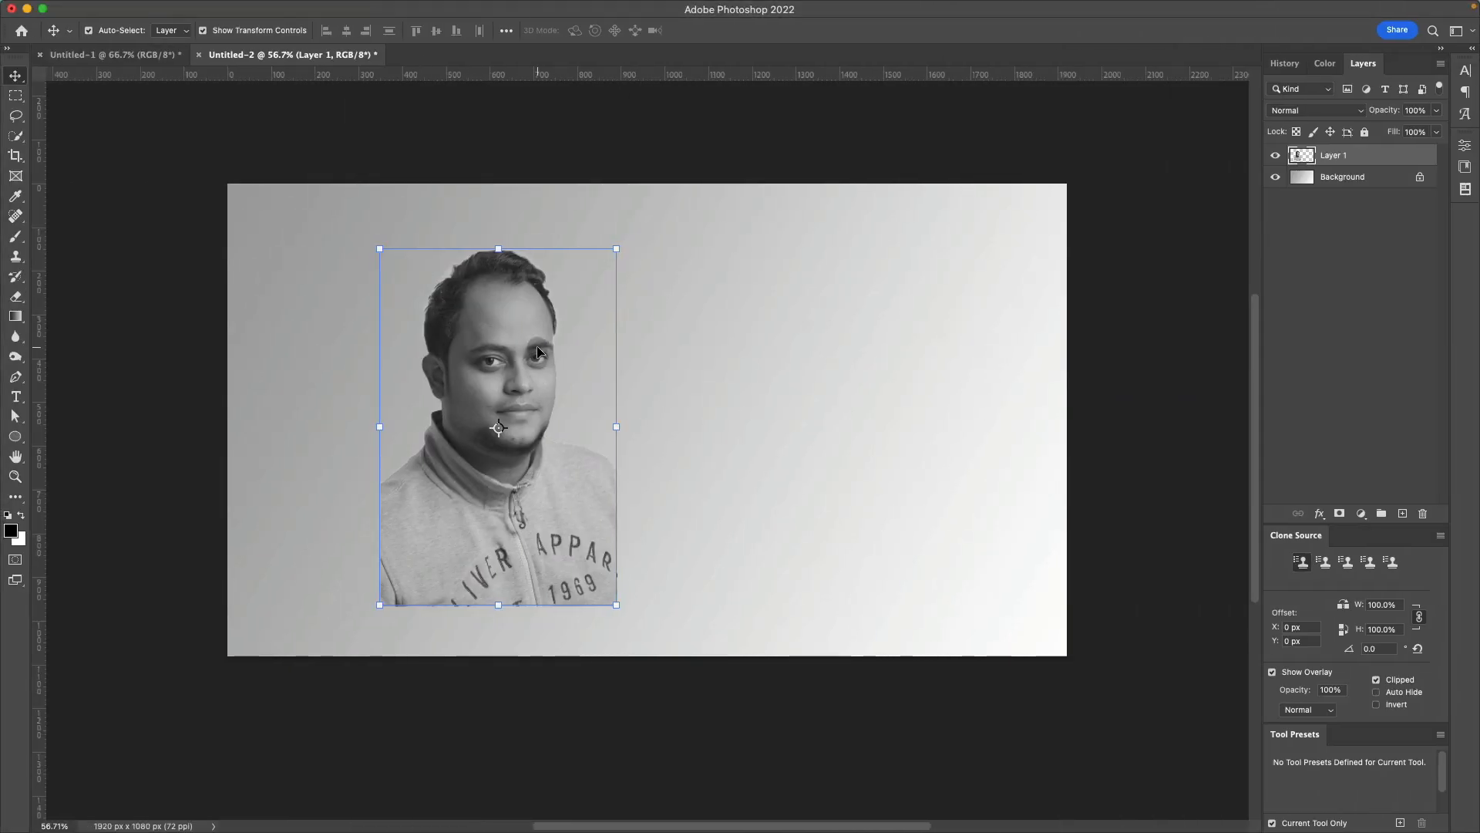
drag(537, 351, 475, 344)
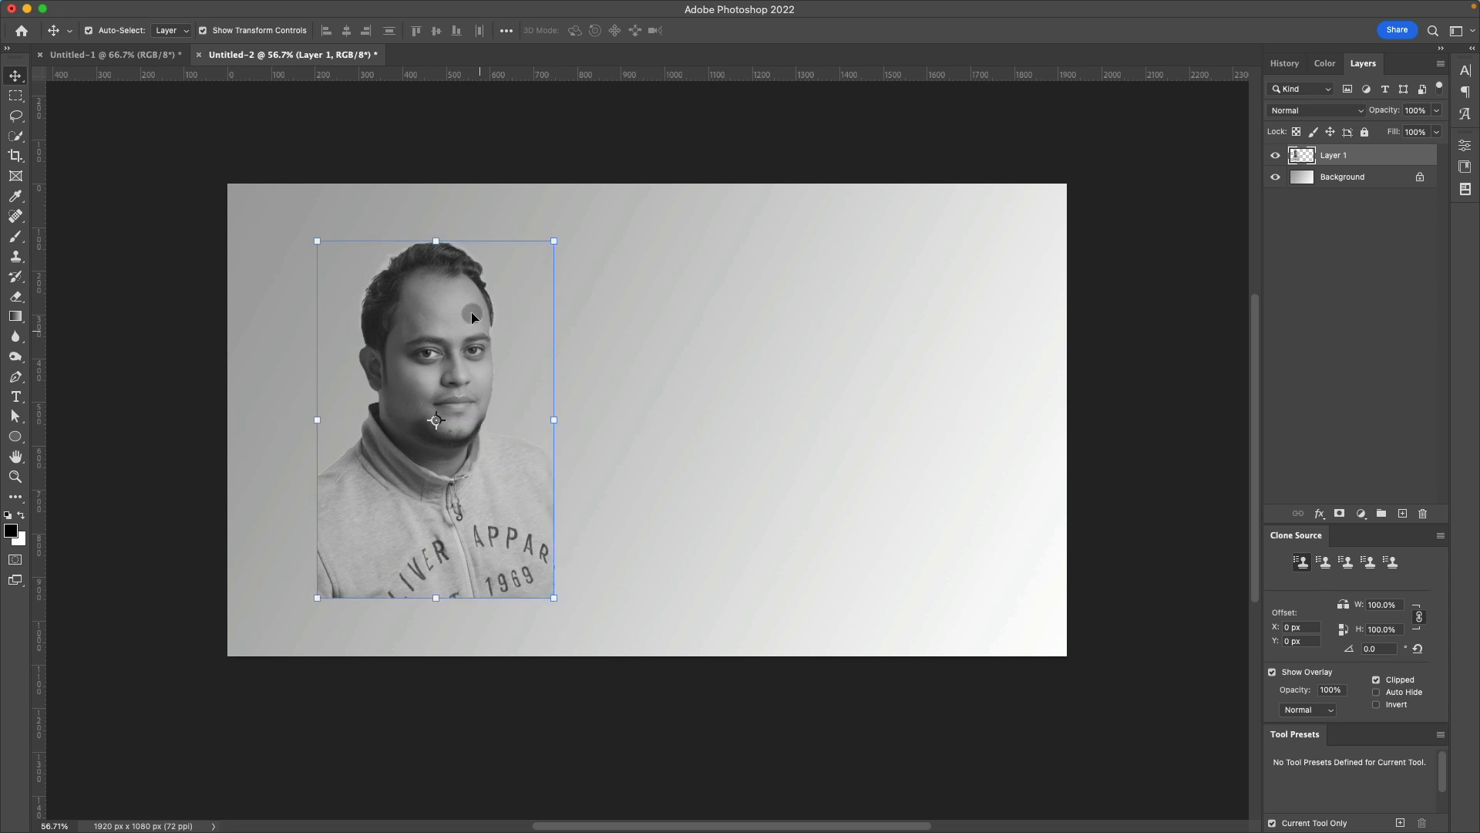
Step: Reselect the portrait layer and shift it slightly upward, closer to the canvas's top edge
click(502, 429)
click(301, 373)
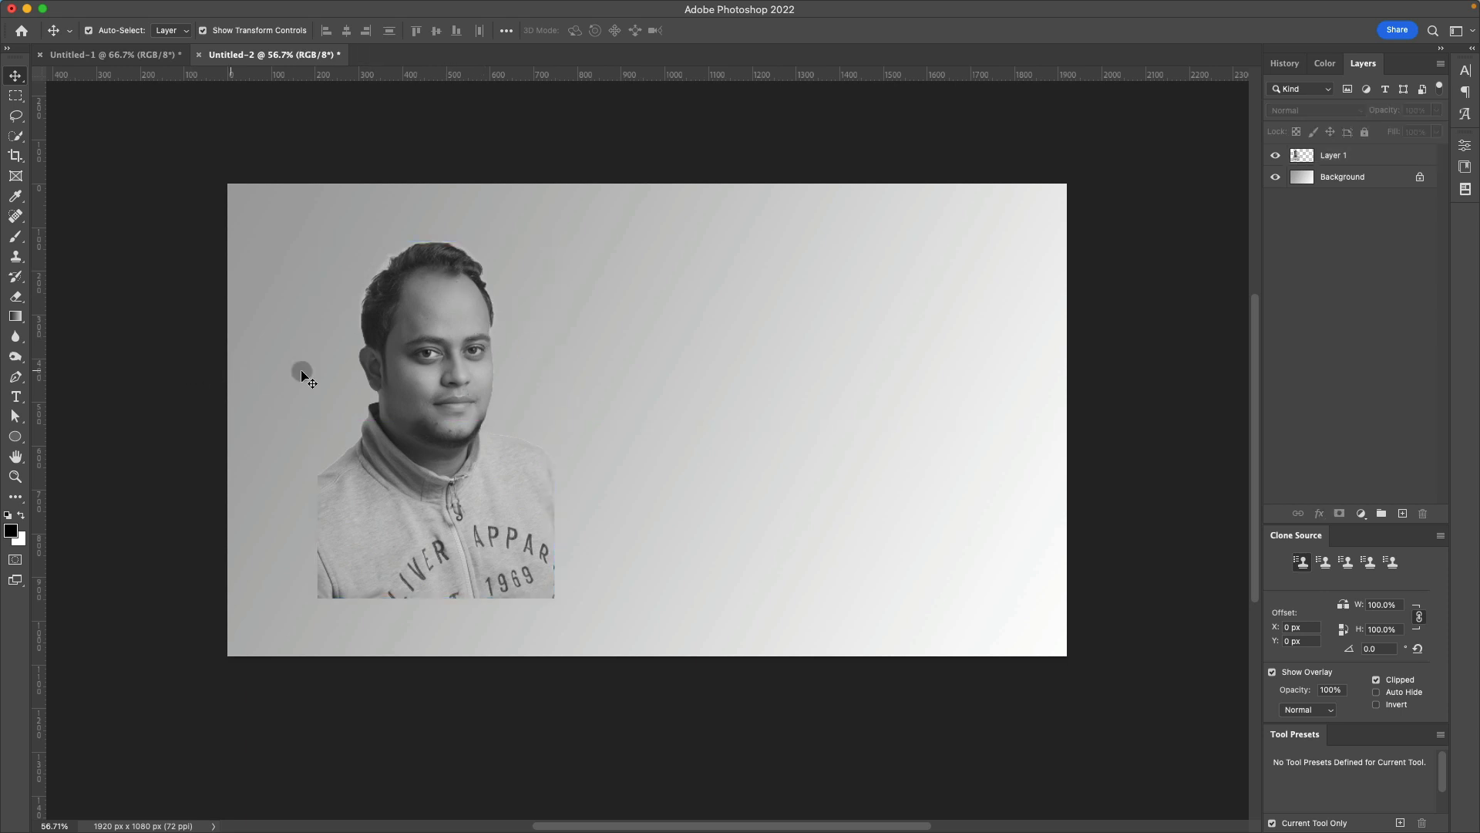
click(446, 284)
click(218, 363)
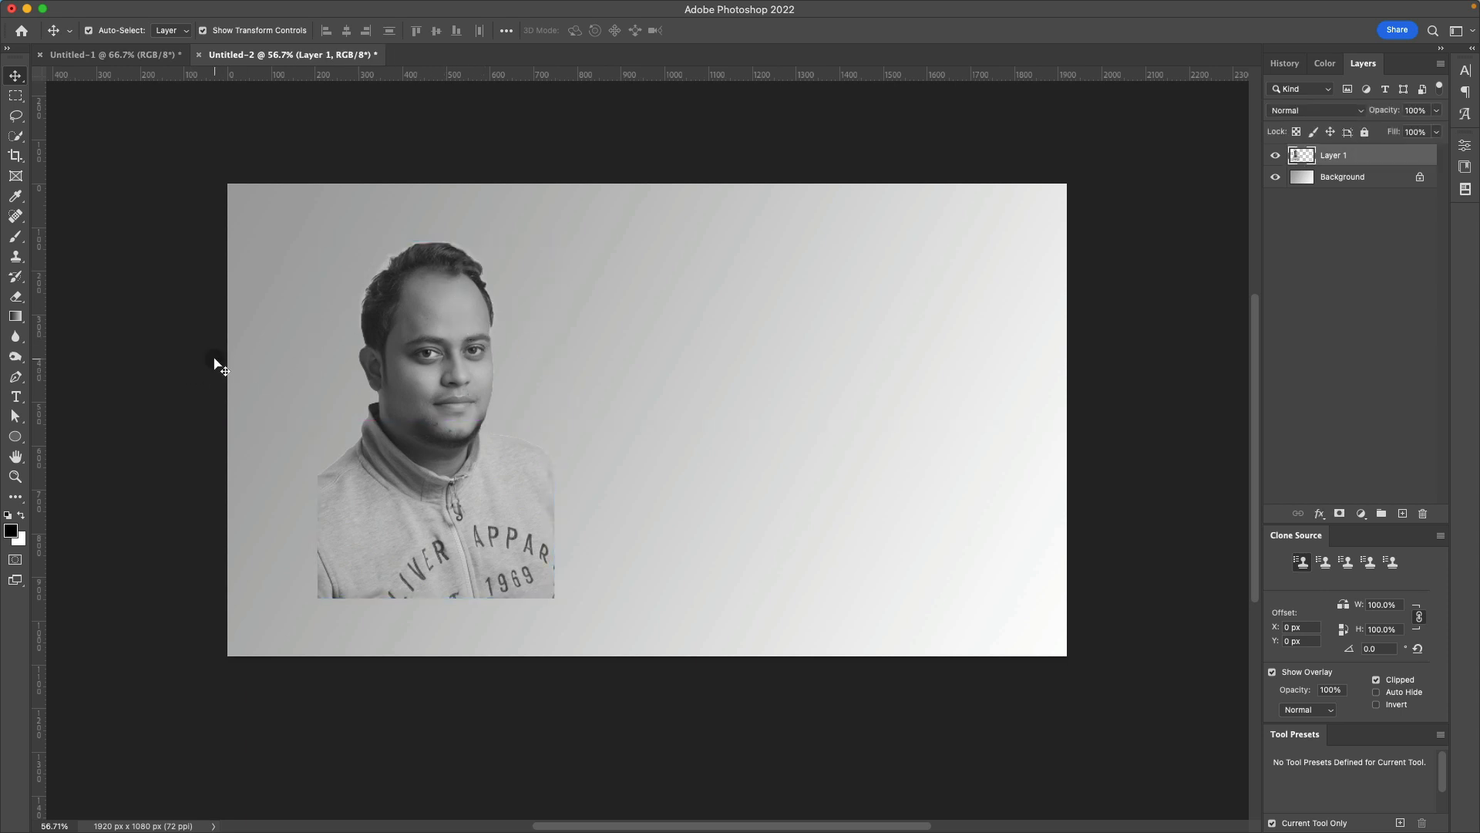
click(316, 381)
click(423, 379)
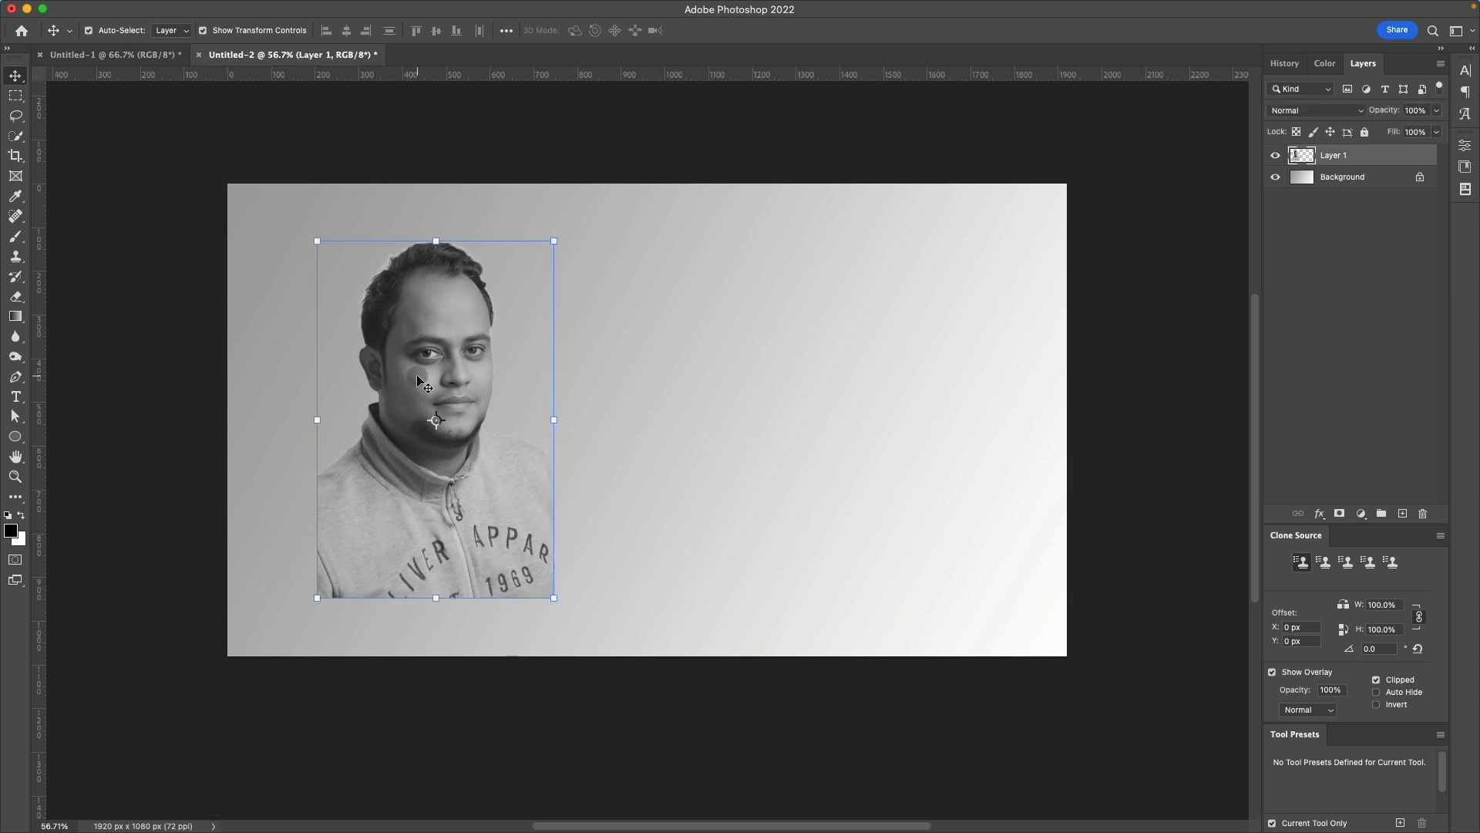
drag(432, 373, 438, 360)
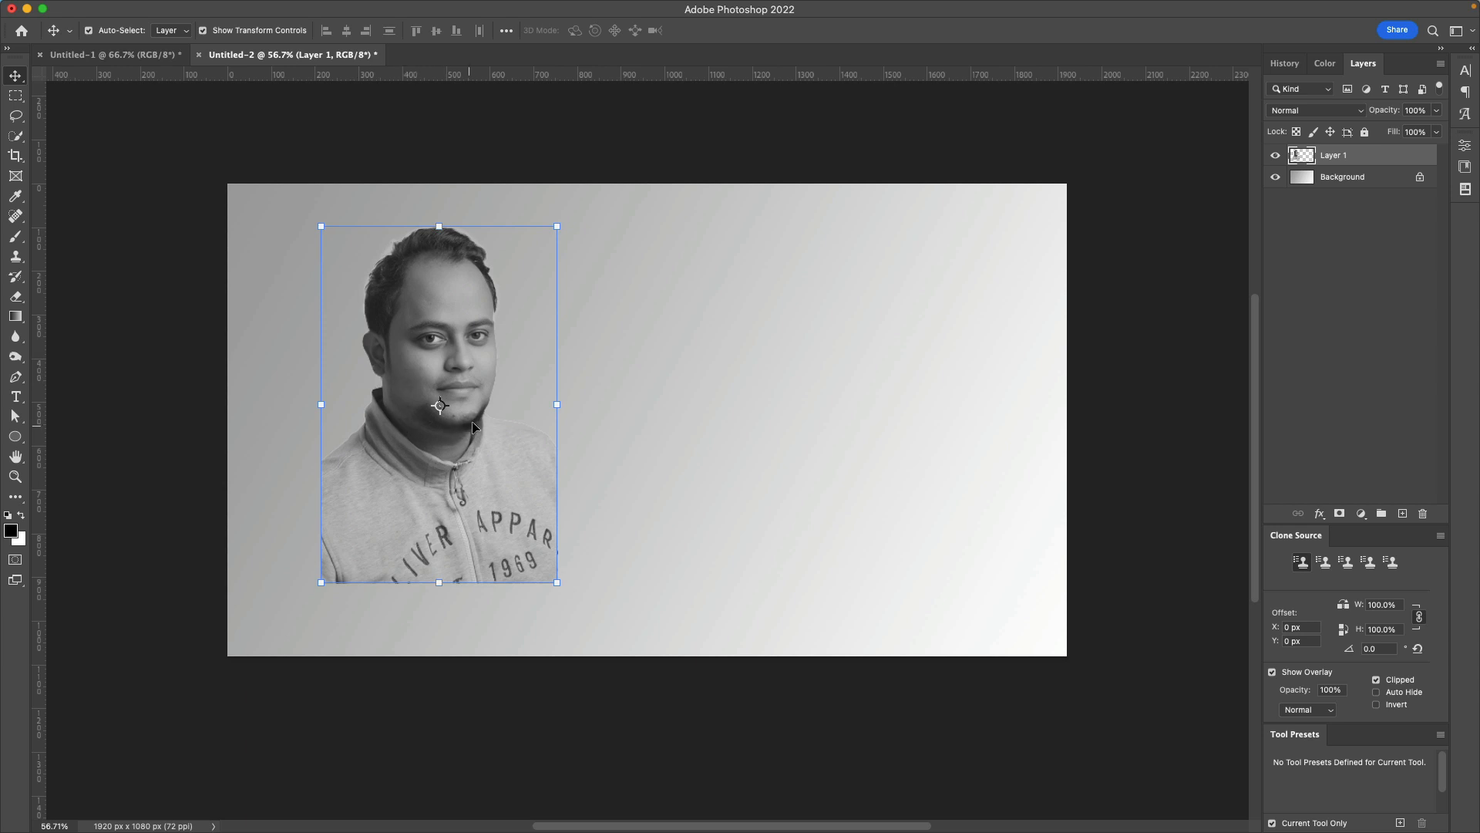
Step: Trace the portrait's jawline with the Pen tool, curving from below the ear under the chin to the opposite jaw
scroll(478, 421, up, 3)
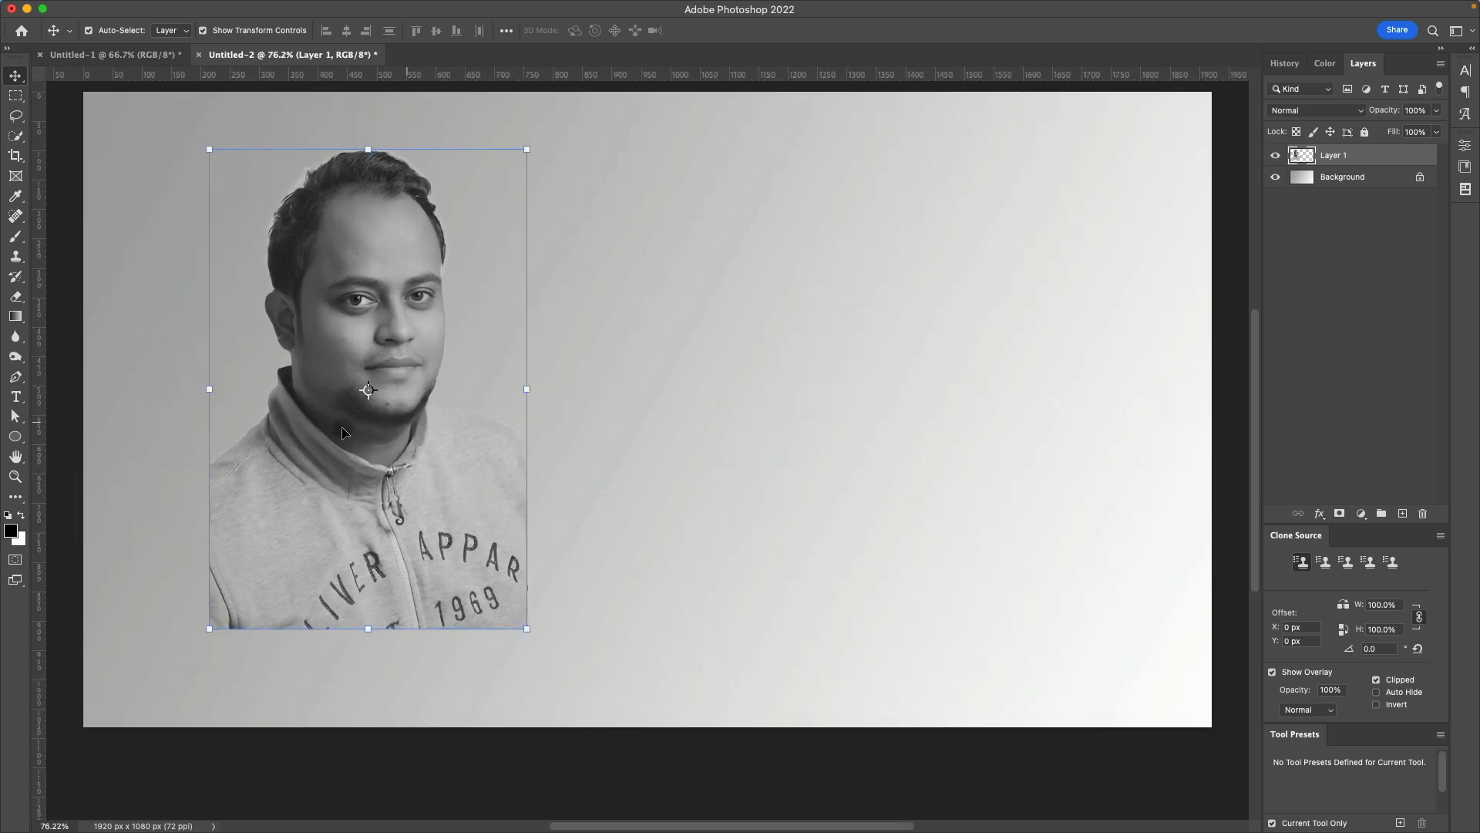
click(16, 377)
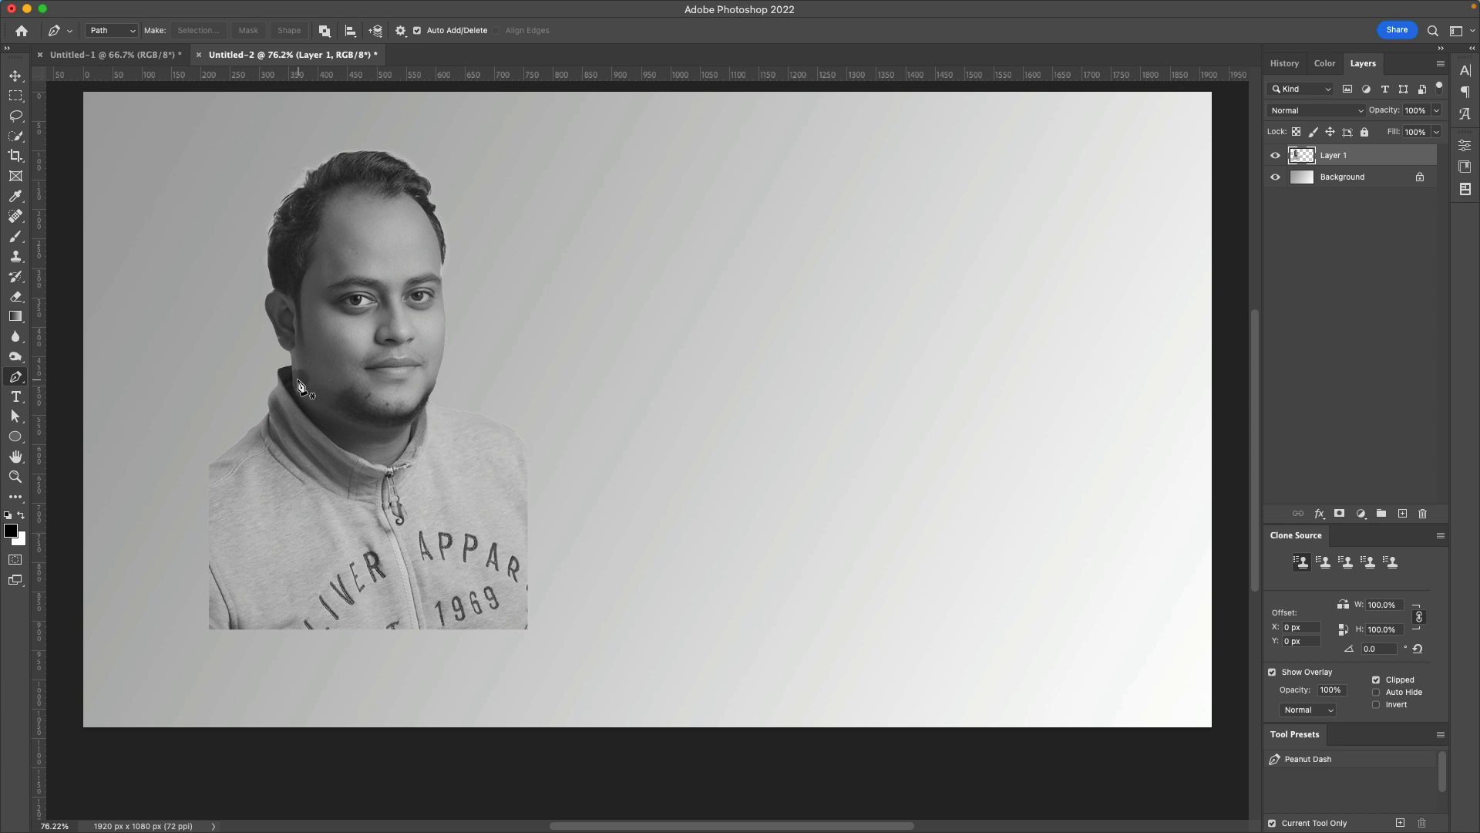
click(284, 356)
drag(455, 419, 453, 419)
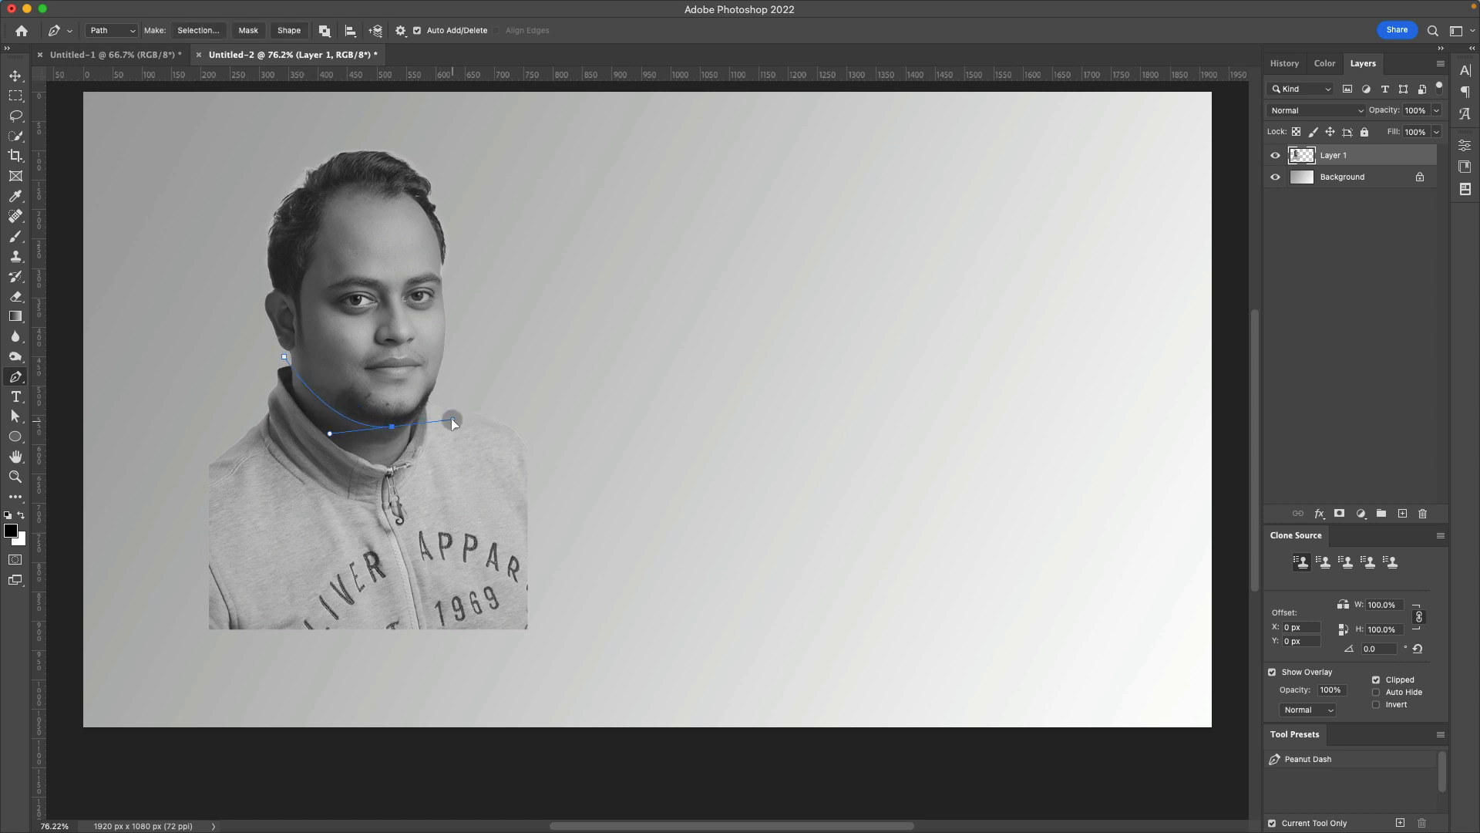
key(alt)
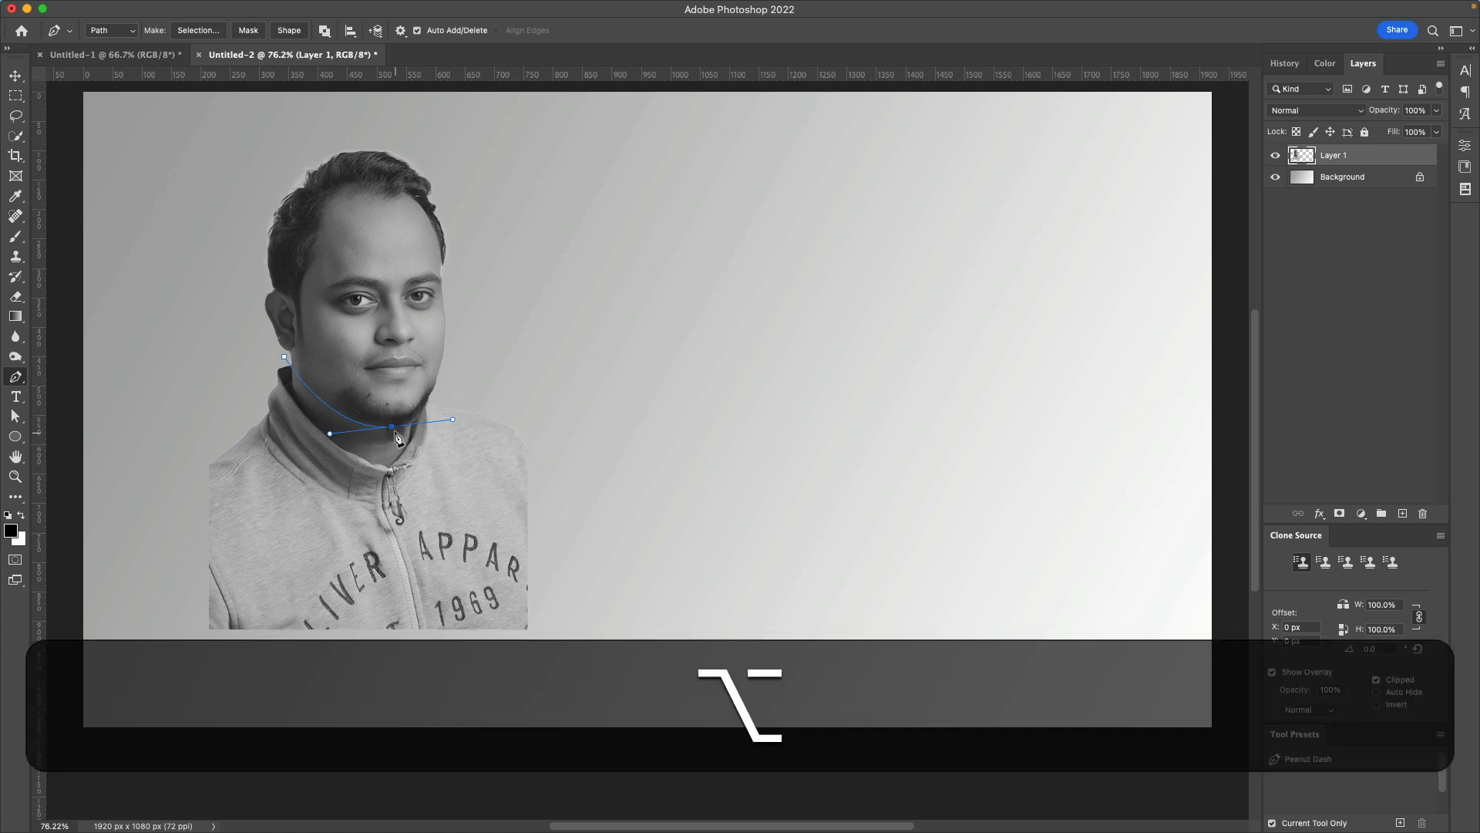
drag(392, 429, 418, 423)
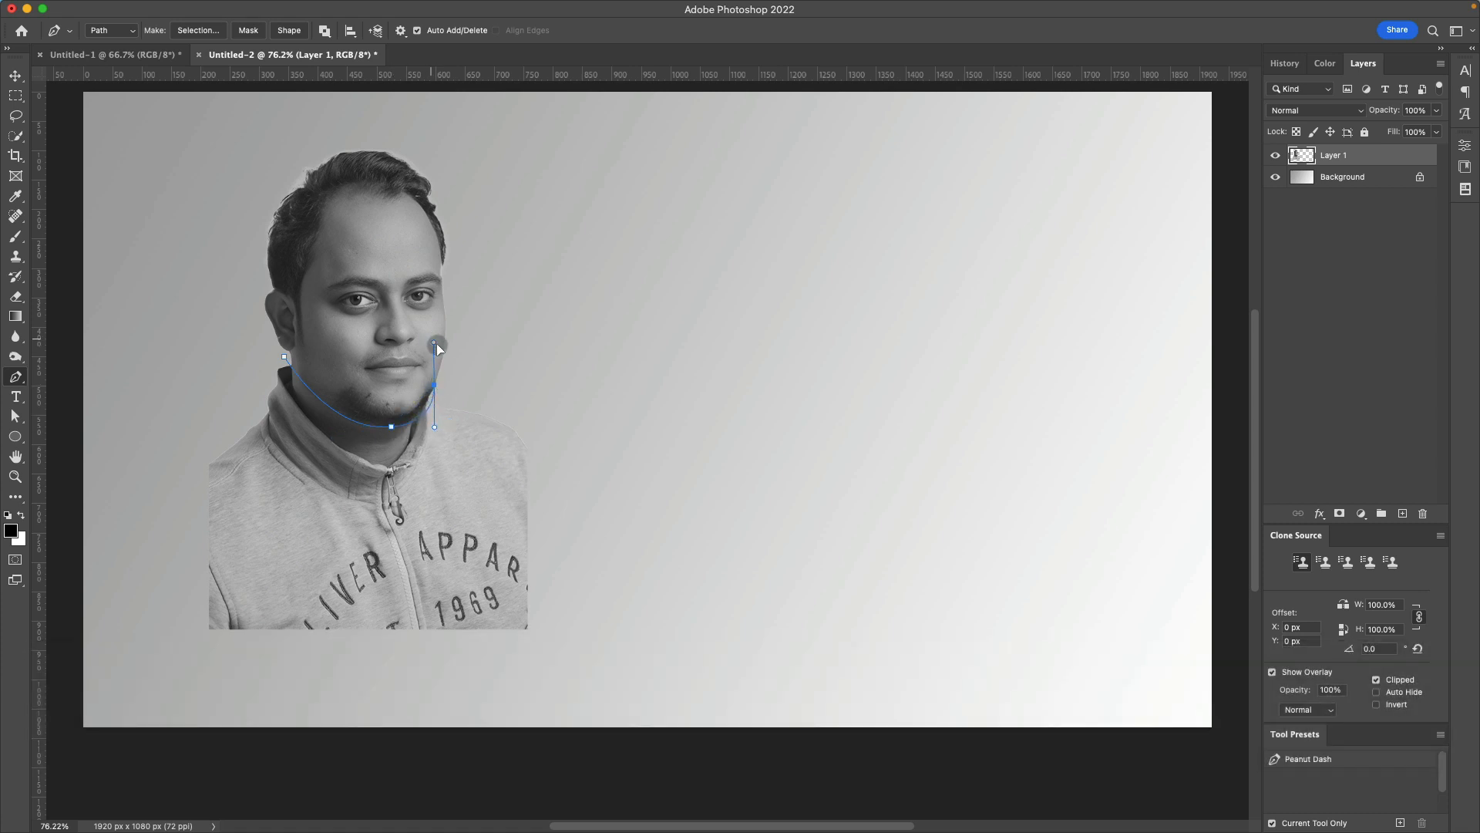
drag(451, 350, 445, 349)
key(alt)
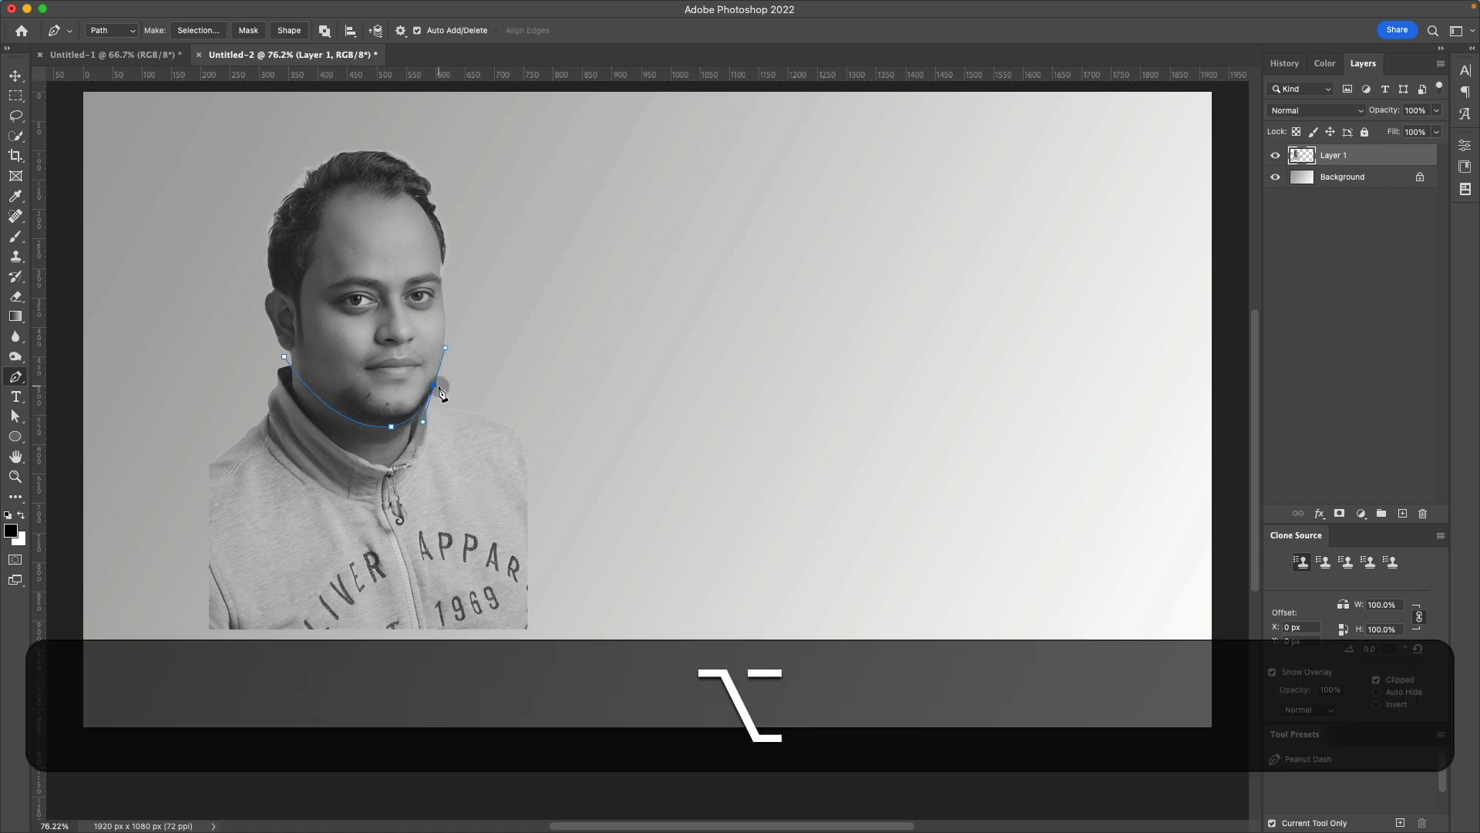
alt+click(434, 384)
Step: Close the pen path loosely around the head with straight segments, ending at the starting anchor below the ear
click(546, 303)
click(532, 188)
click(328, 135)
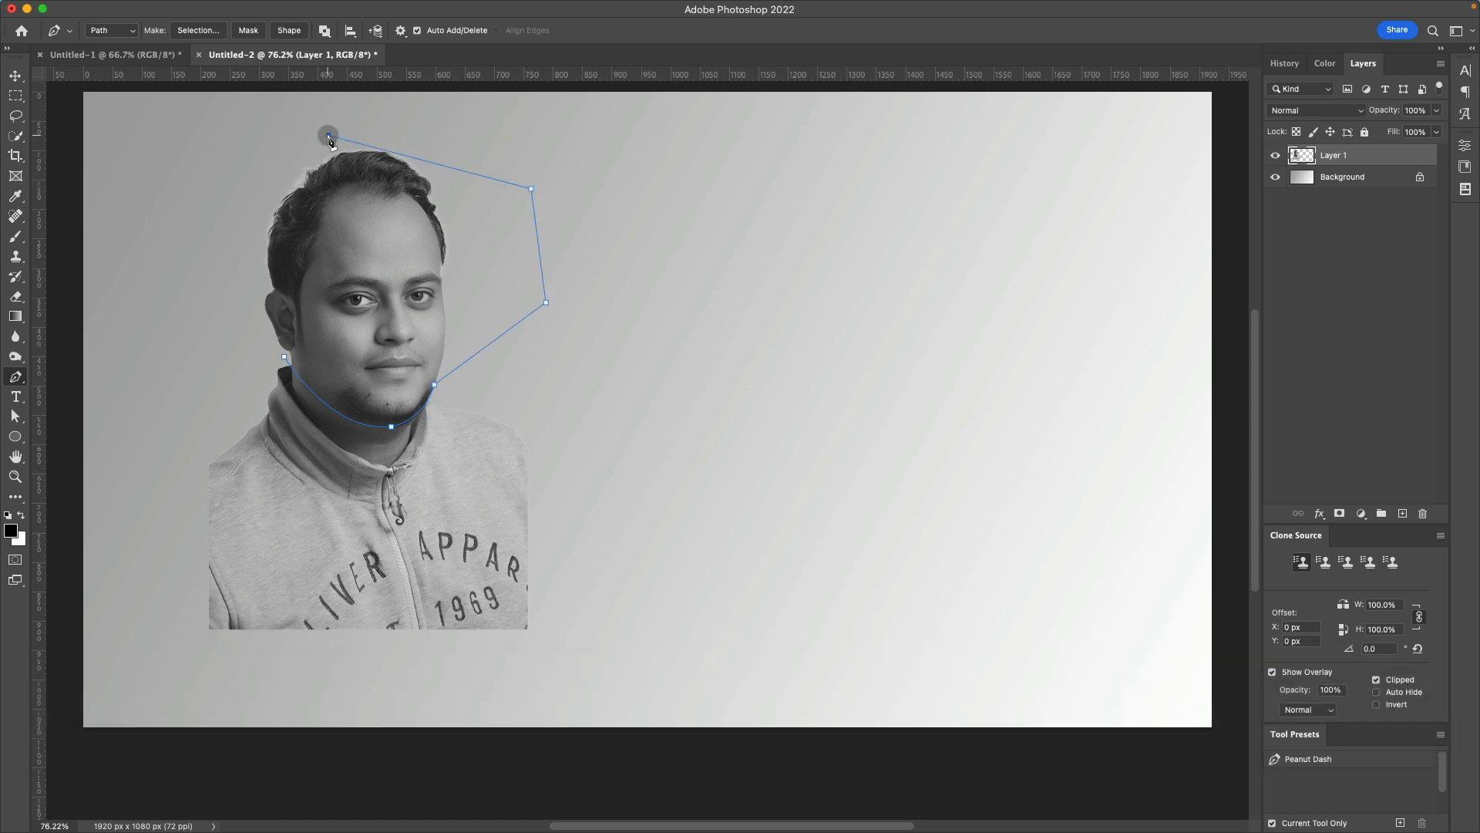
click(146, 185)
click(217, 296)
click(246, 337)
click(284, 359)
Step: Convert the head path into a new anti-aliased selection with a feather radius of 0 pixels
right_click(409, 271)
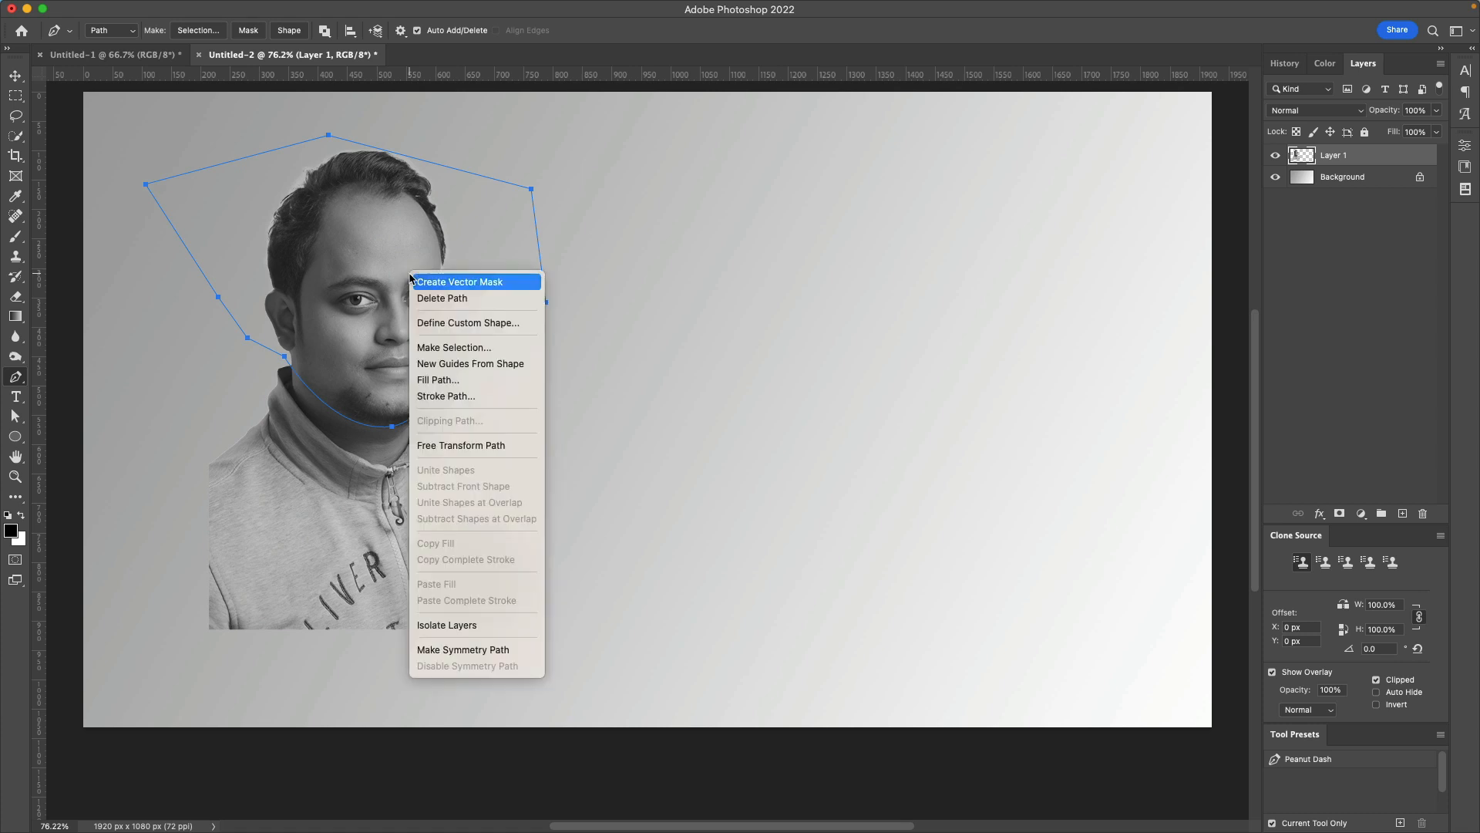
click(476, 348)
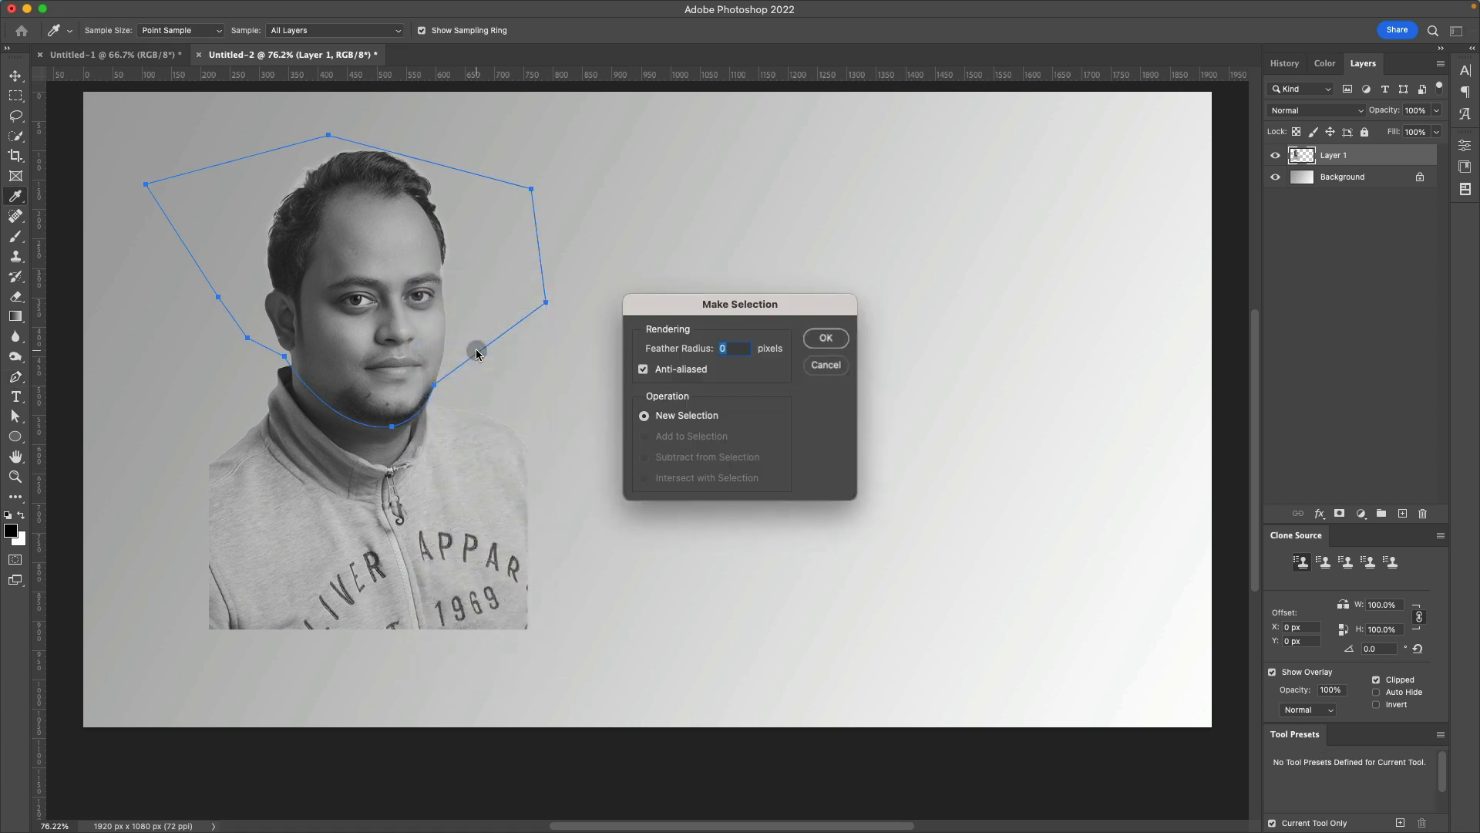
click(824, 337)
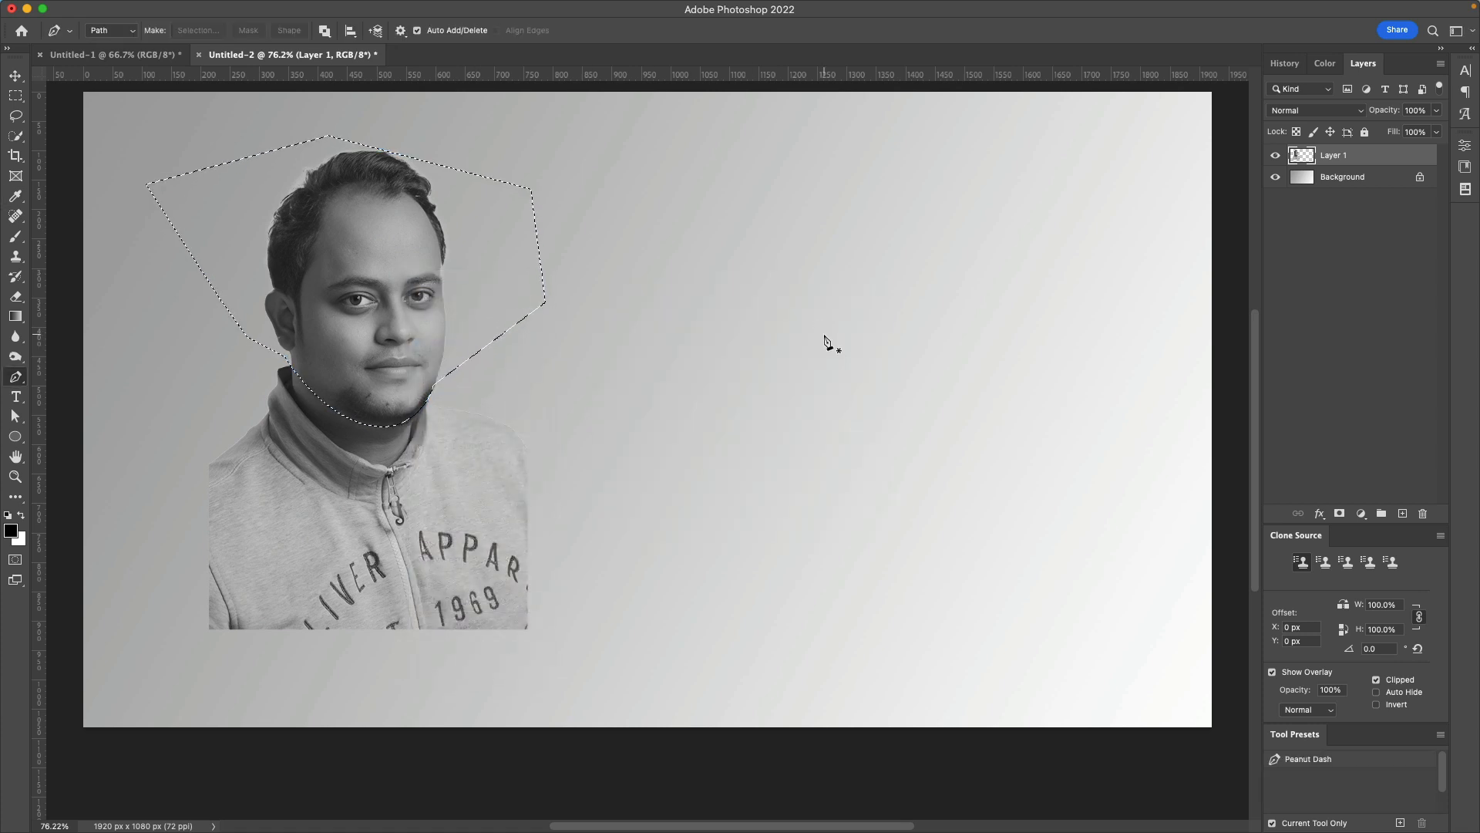
scroll(824, 341, left, 3)
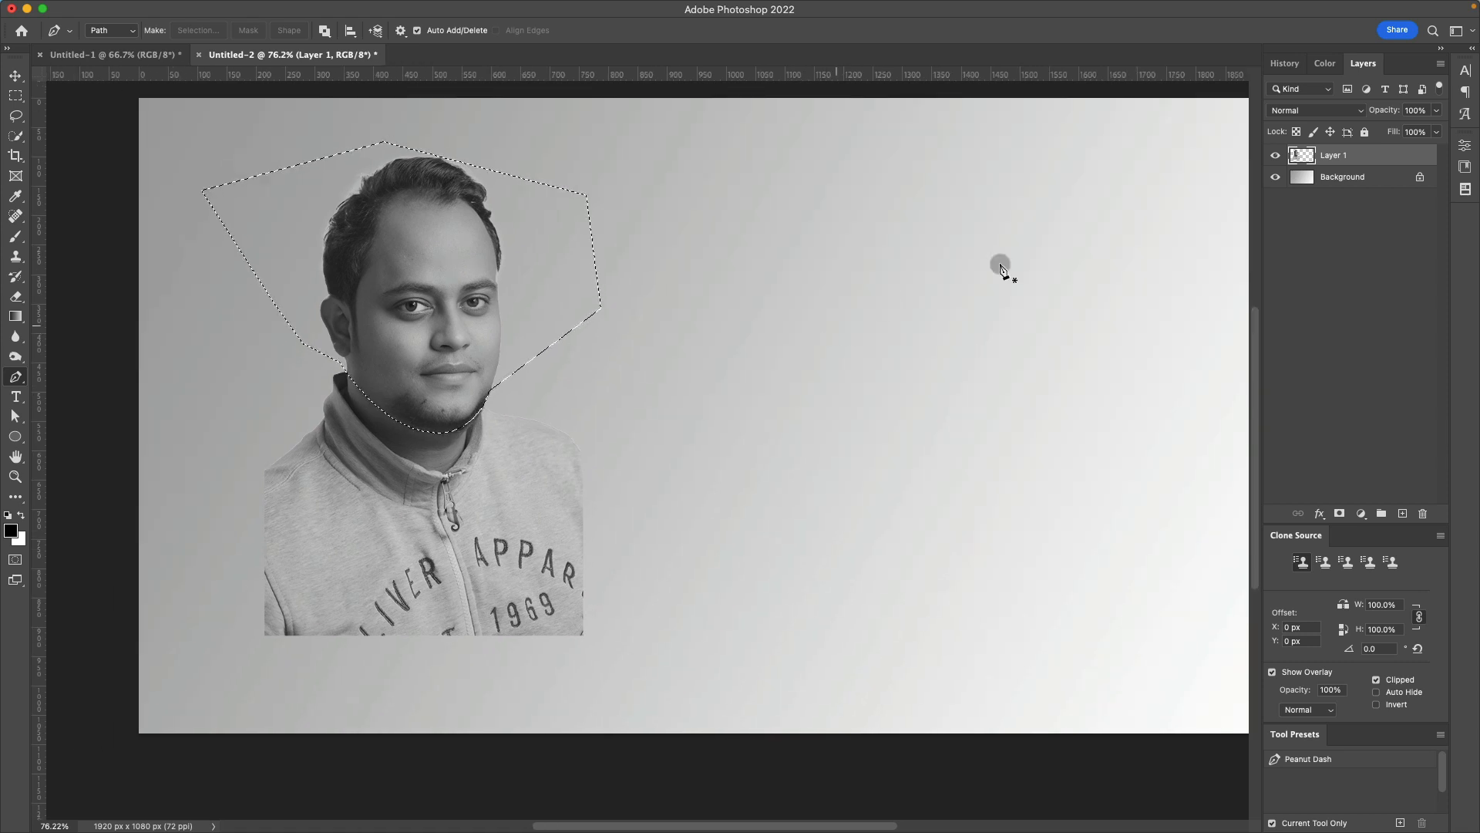
click(1376, 159)
key(BackSpace)
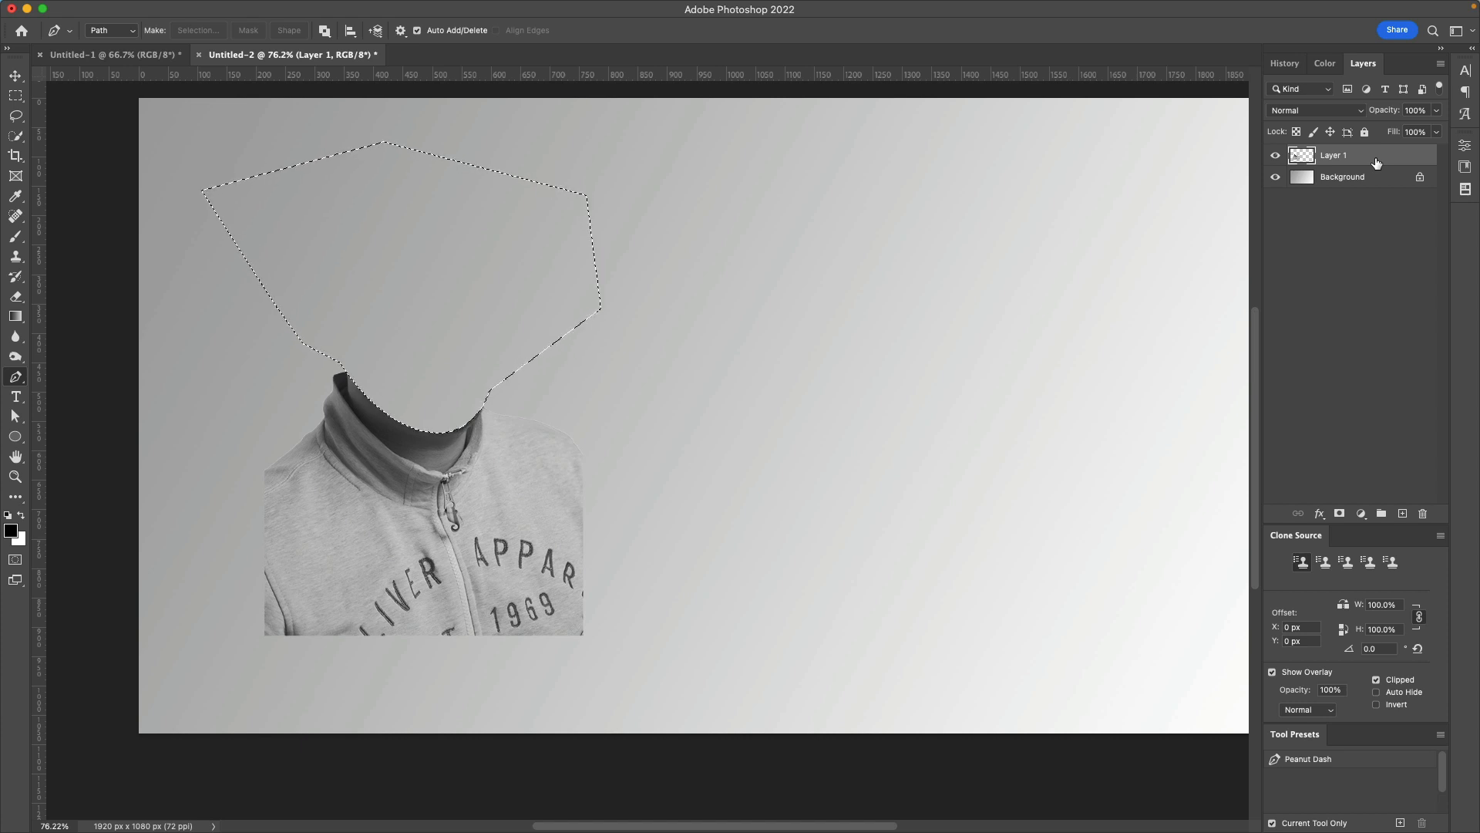
key(super+z)
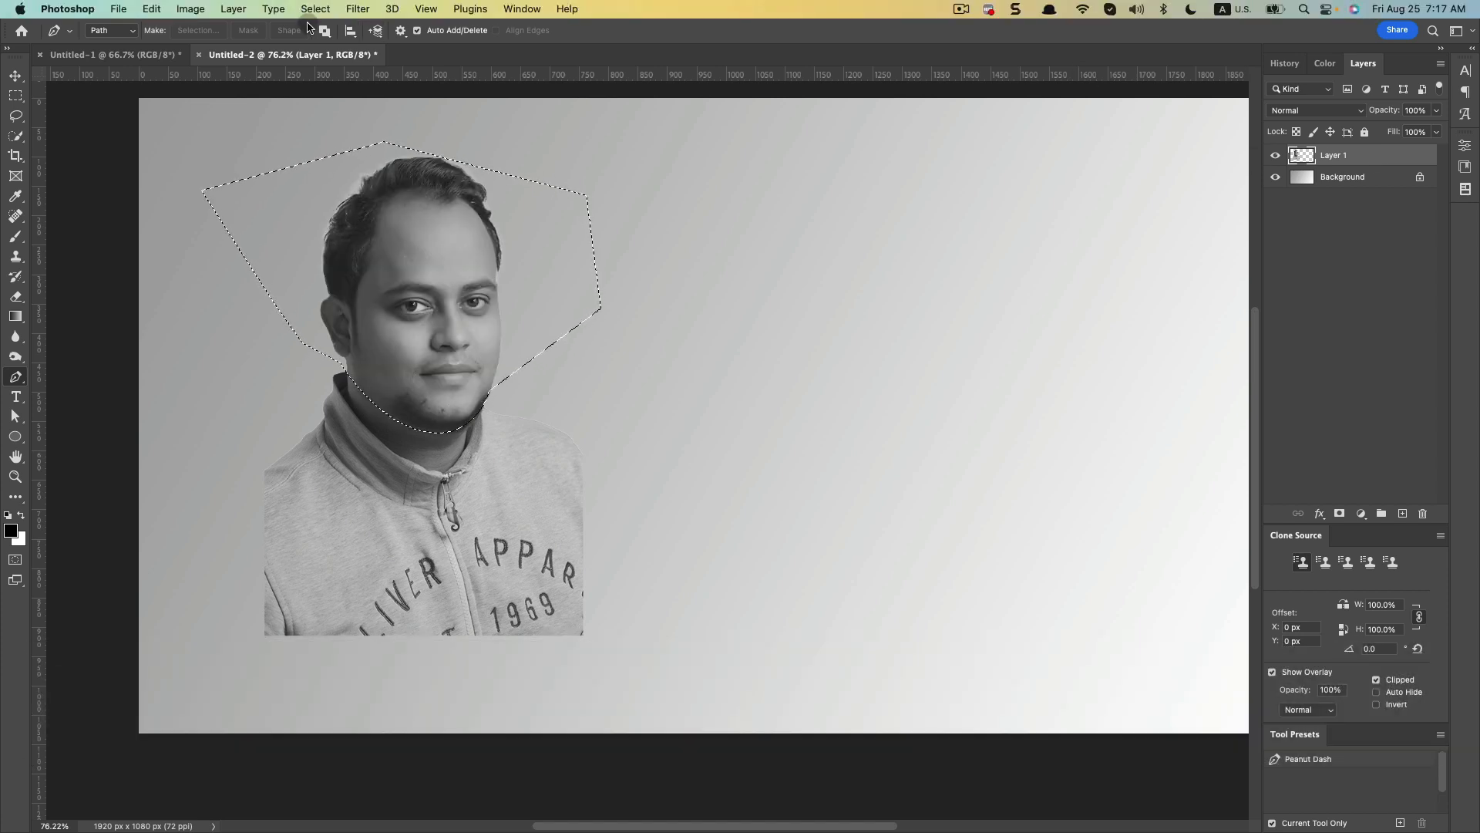
Step: Invert the head selection, delete the neck and body from Layer 1, and deselect
click(313, 8)
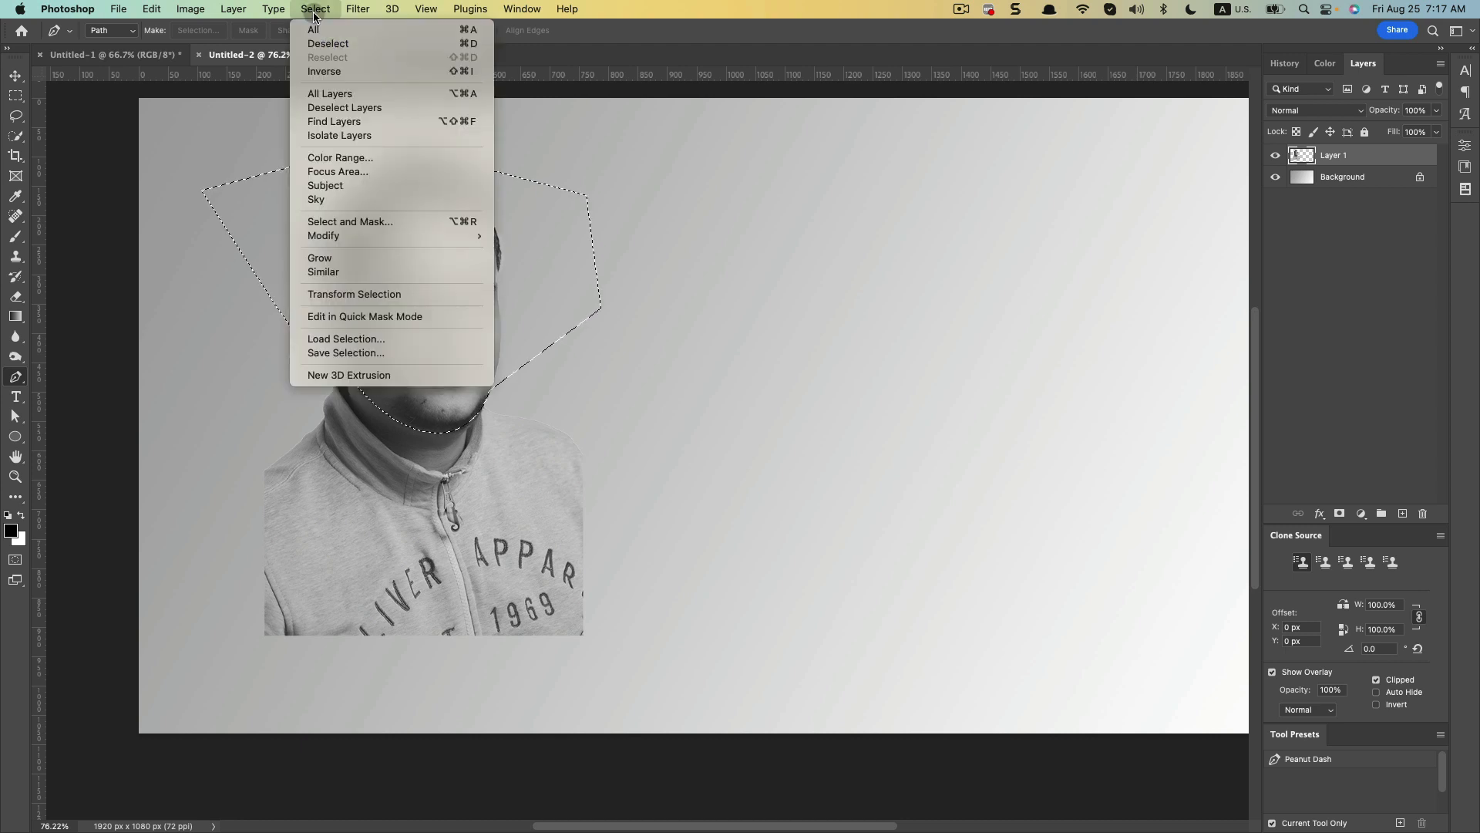
click(330, 62)
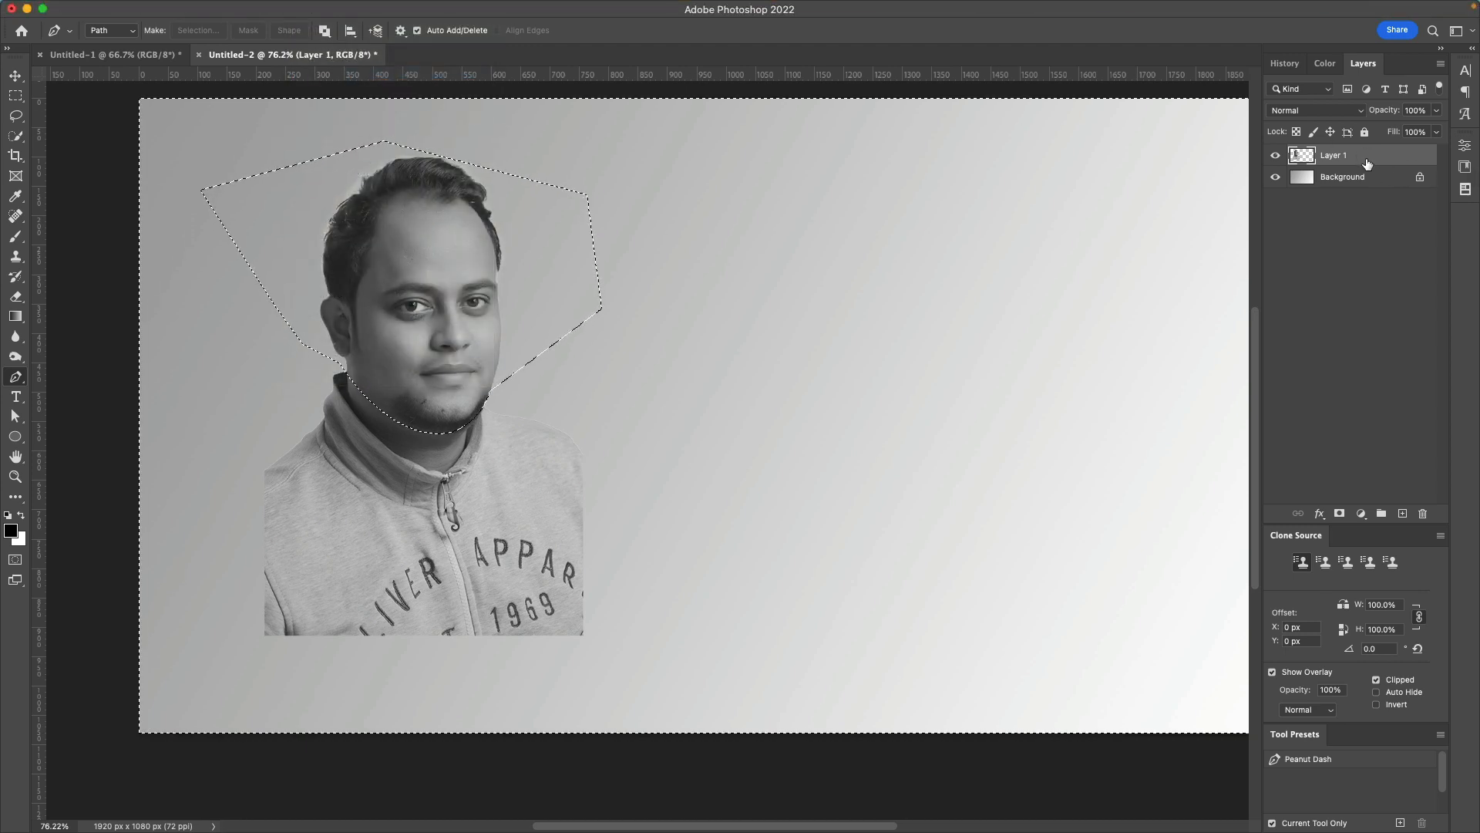
key(BackSpace)
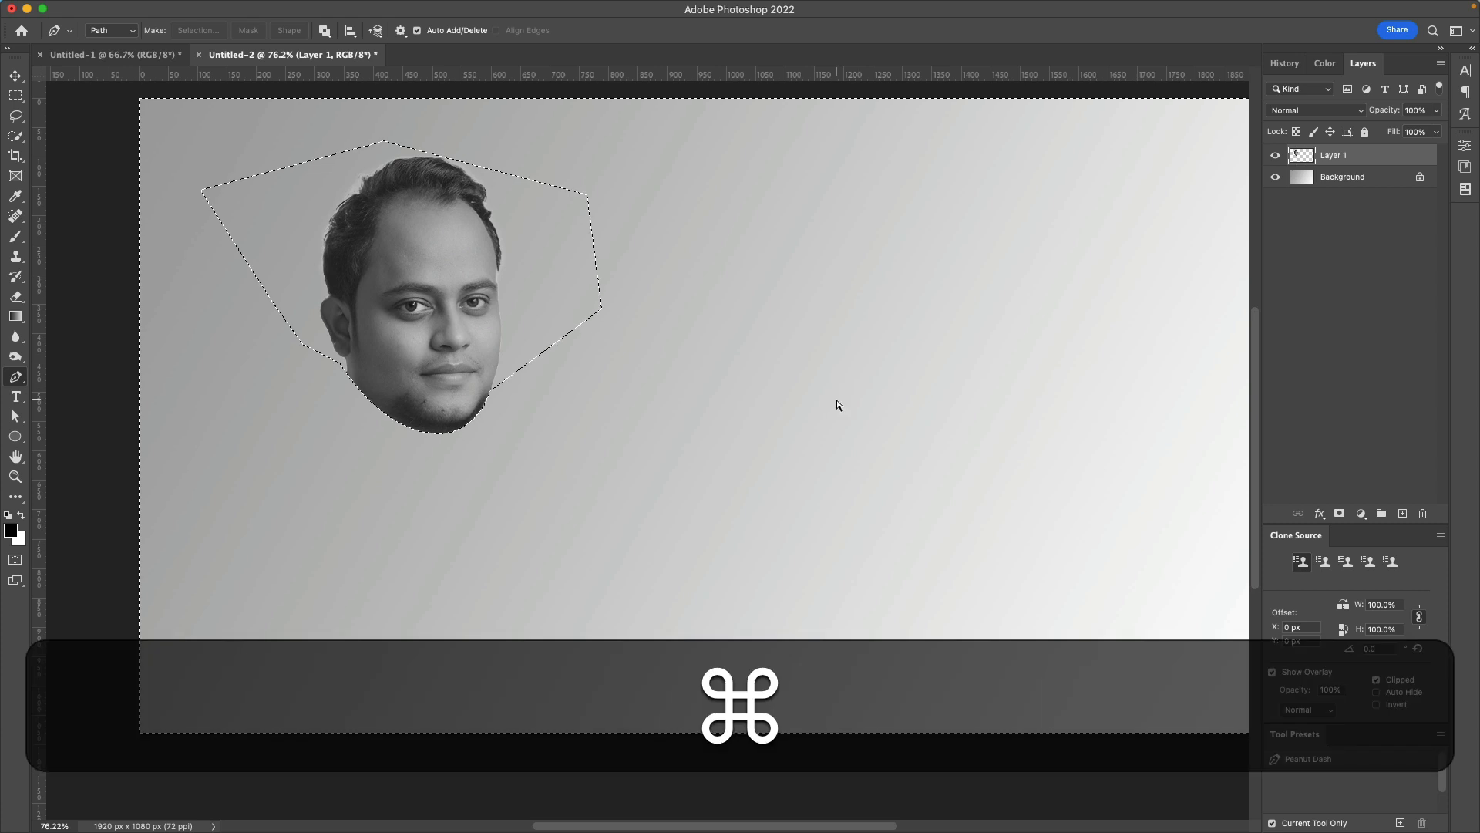
key(super+d)
key(v)
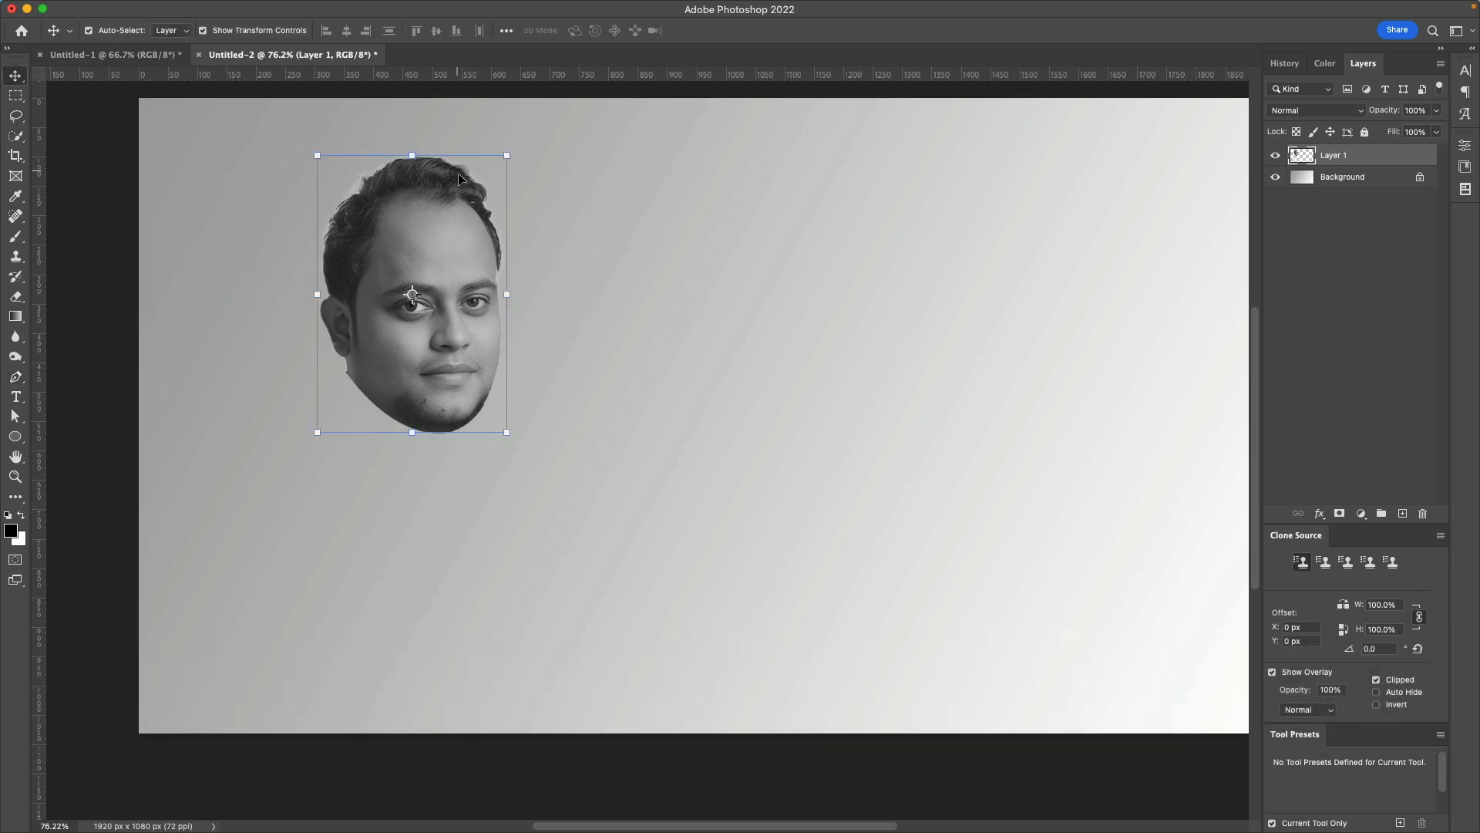
Step: Move the cut-out head slightly down and toward the canvas's centre, and deselect its layer
drag(517, 231, 502, 287)
click(73, 268)
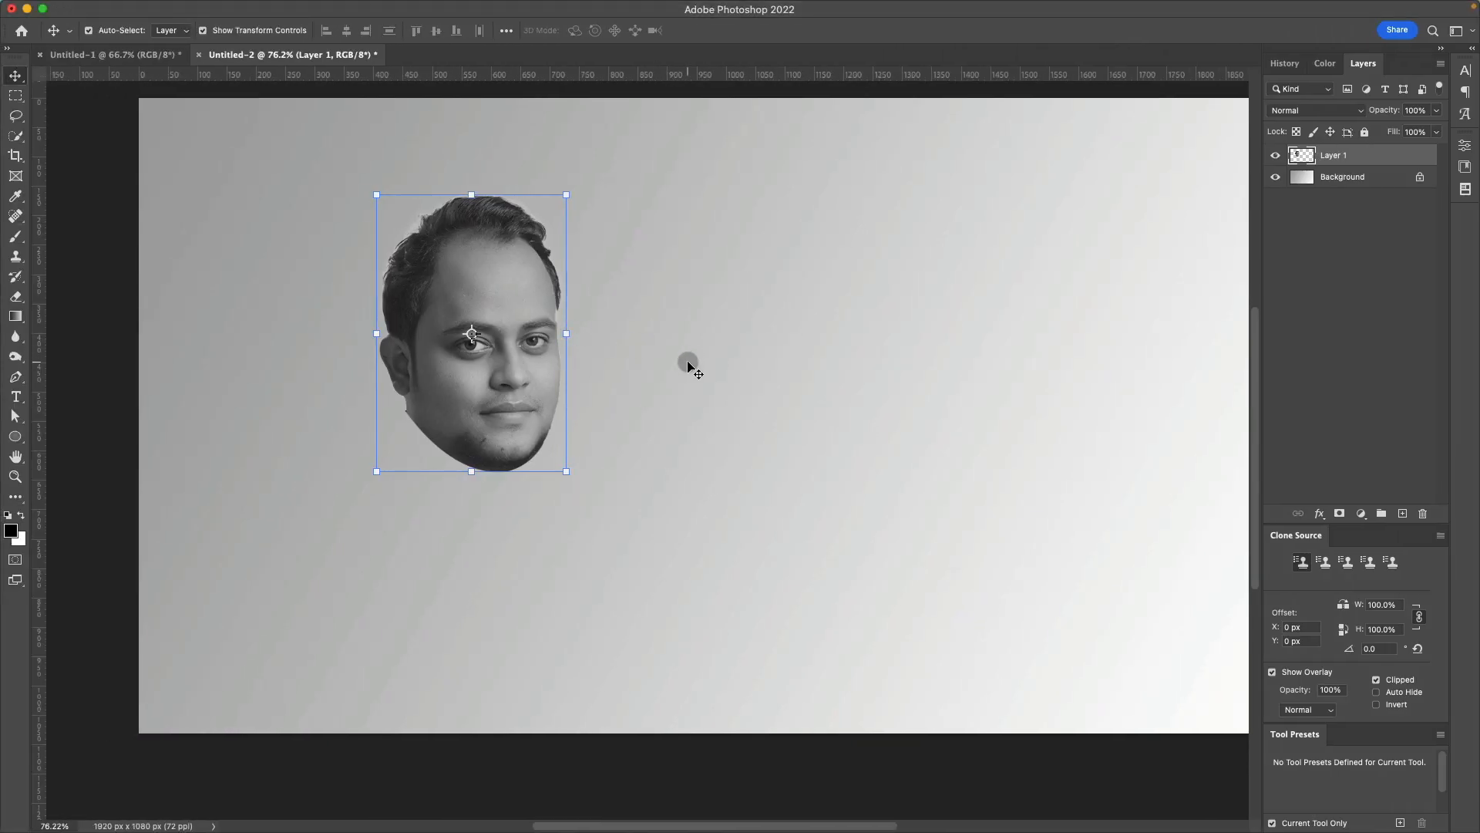
click(686, 361)
drag(518, 256, 517, 264)
click(731, 267)
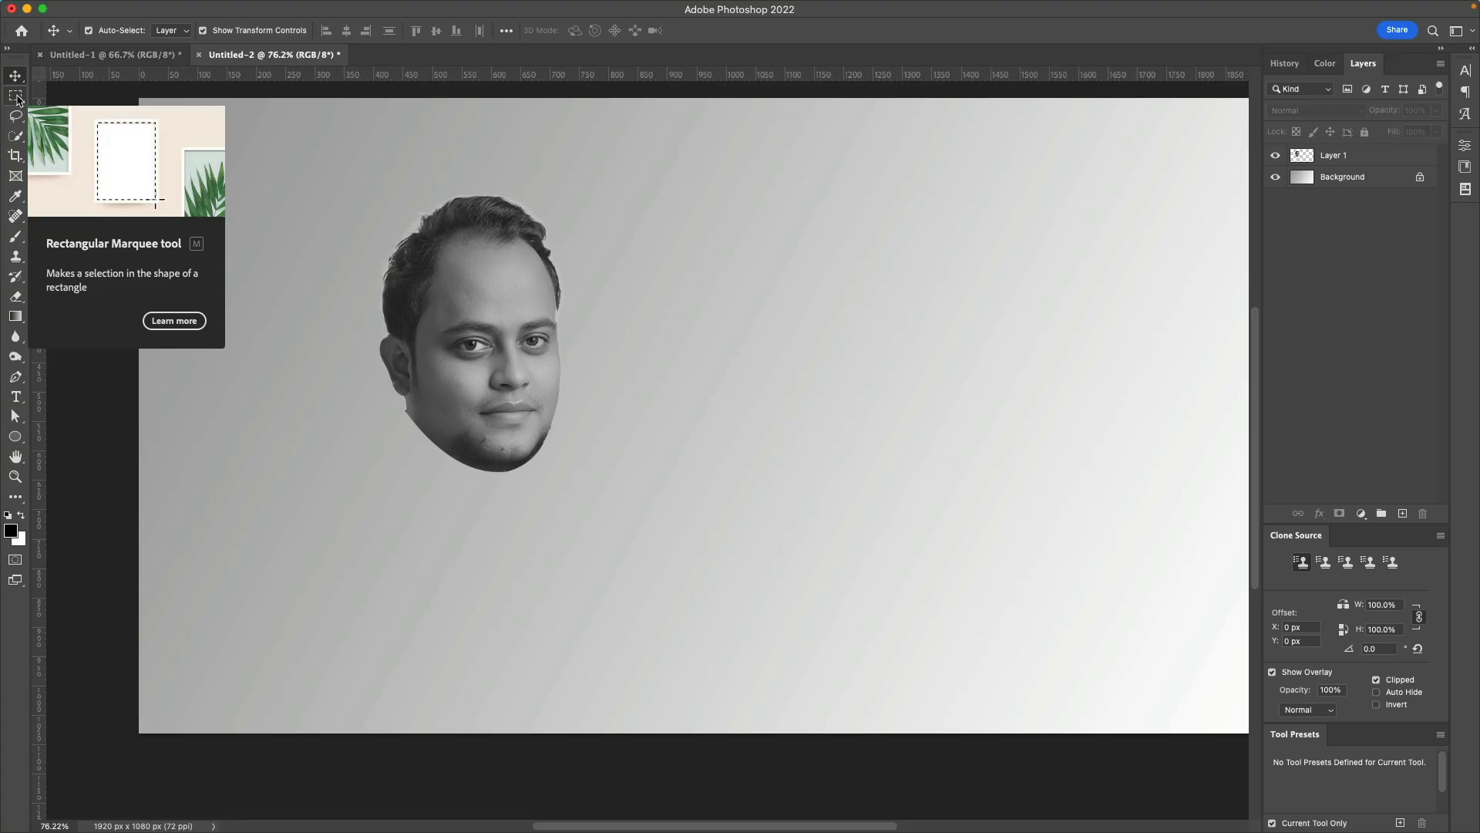
Step: Make three separate horizontal rectangular marquee selections across the head, covering the hair and upper forehead, the eyes, and the chin
click(15, 95)
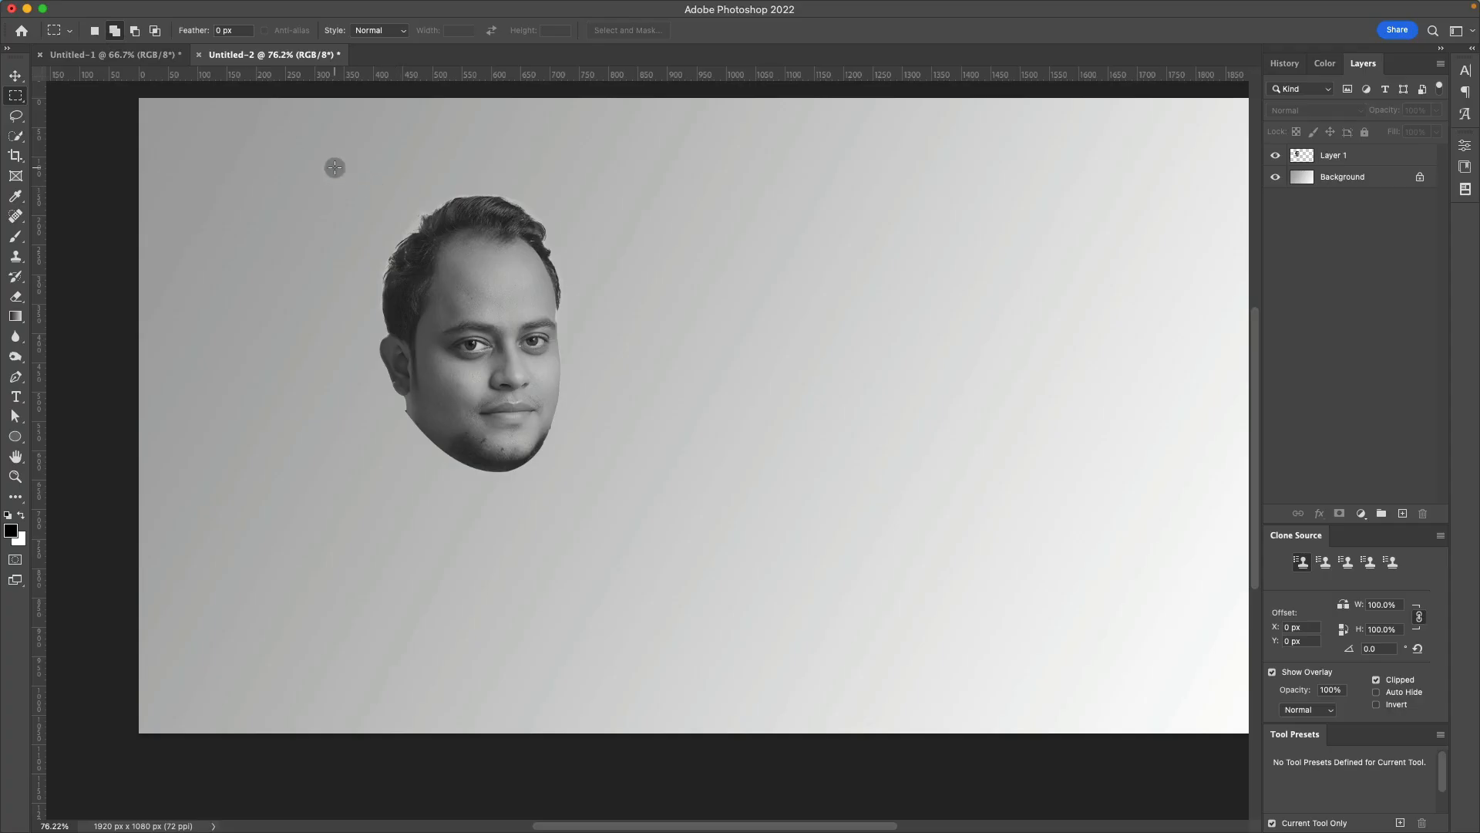
drag(335, 168, 635, 266)
drag(336, 286, 369, 287)
key(super+z)
drag(340, 301, 638, 376)
drag(452, 430, 638, 499)
Step: Cut the three selected face strips from Layer 1 onto a new layer
key(v)
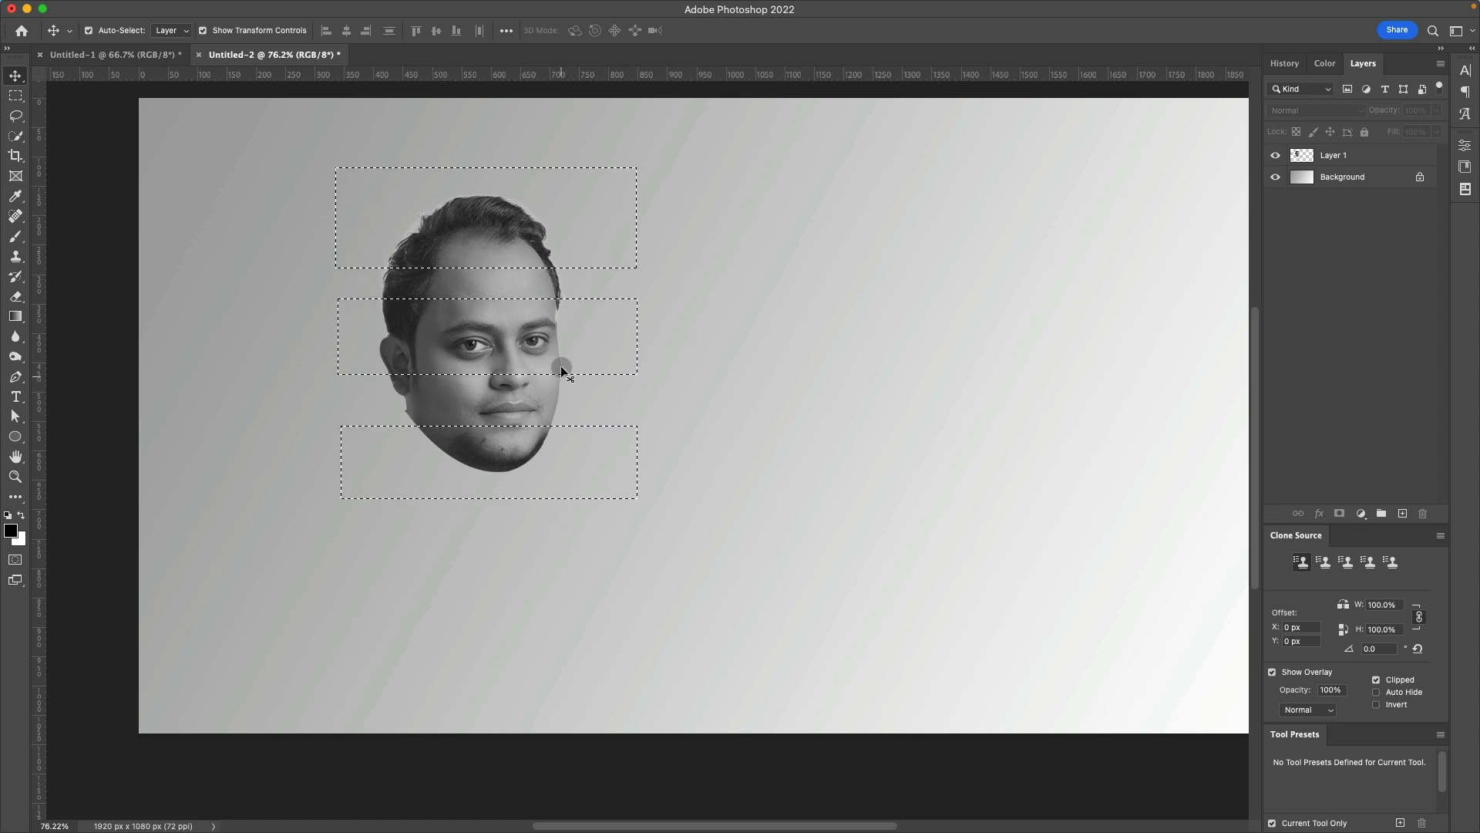
click(679, 374)
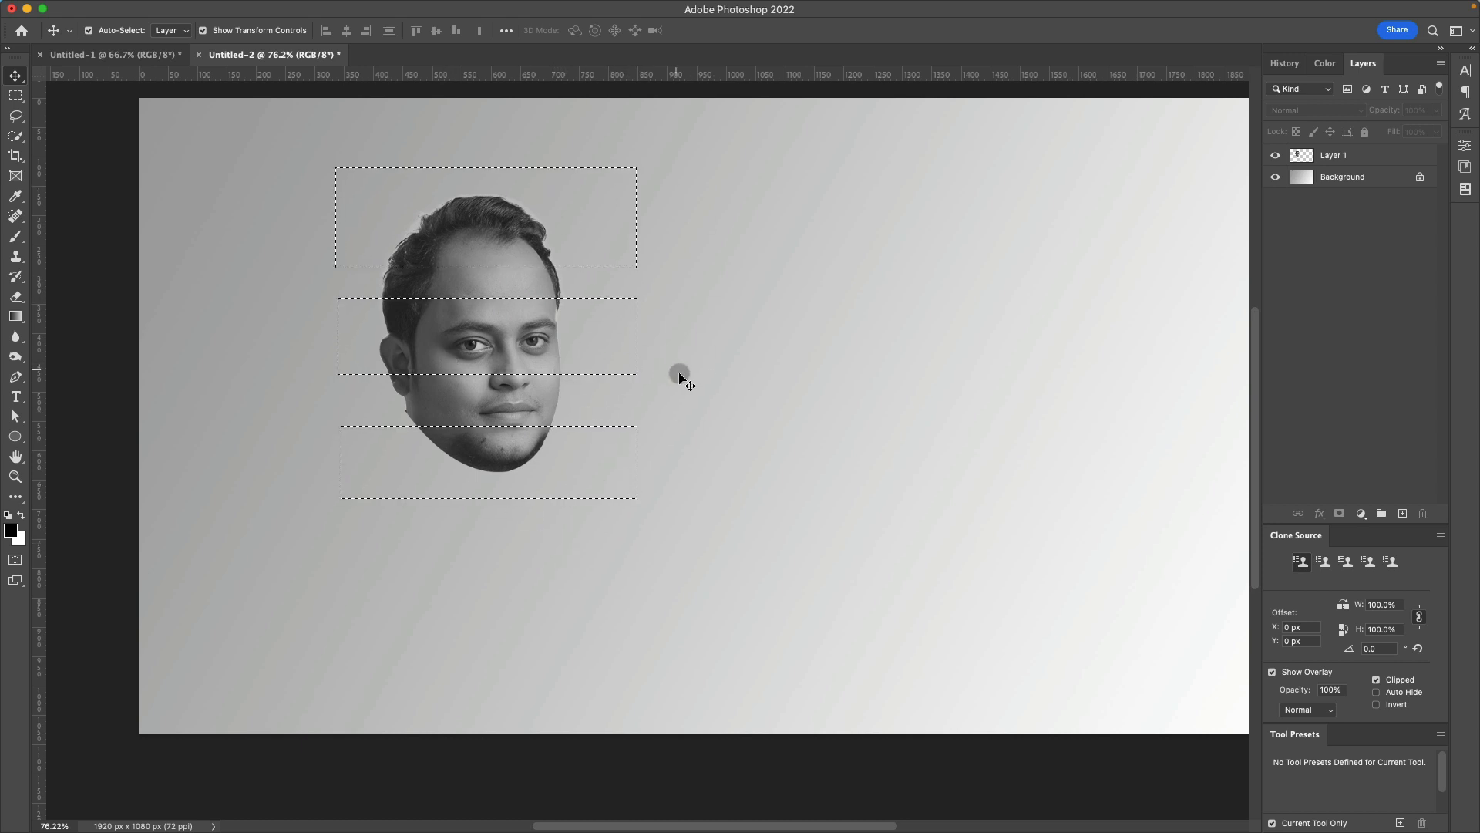
click(1344, 155)
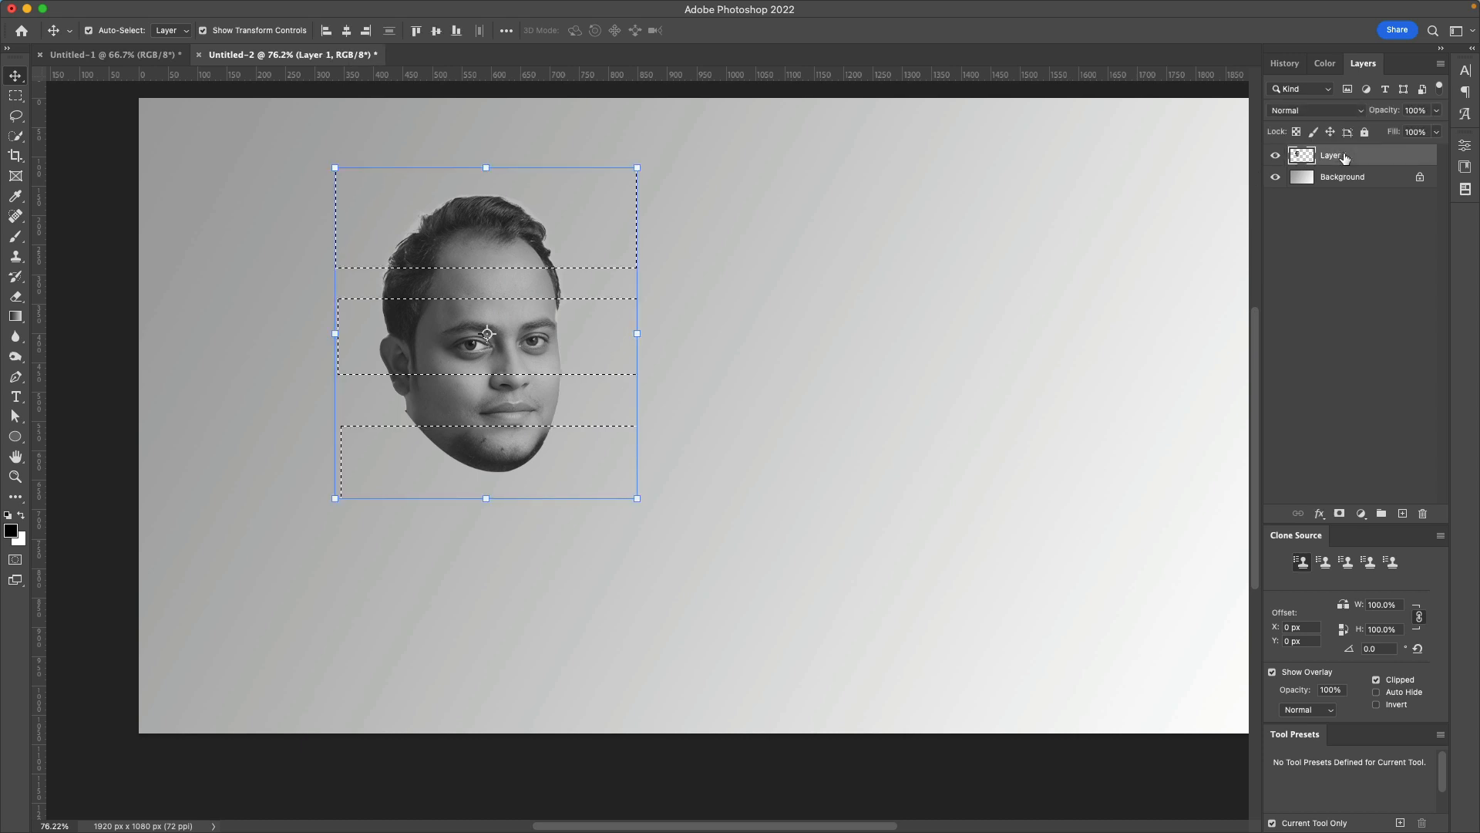
click(822, 273)
click(1303, 162)
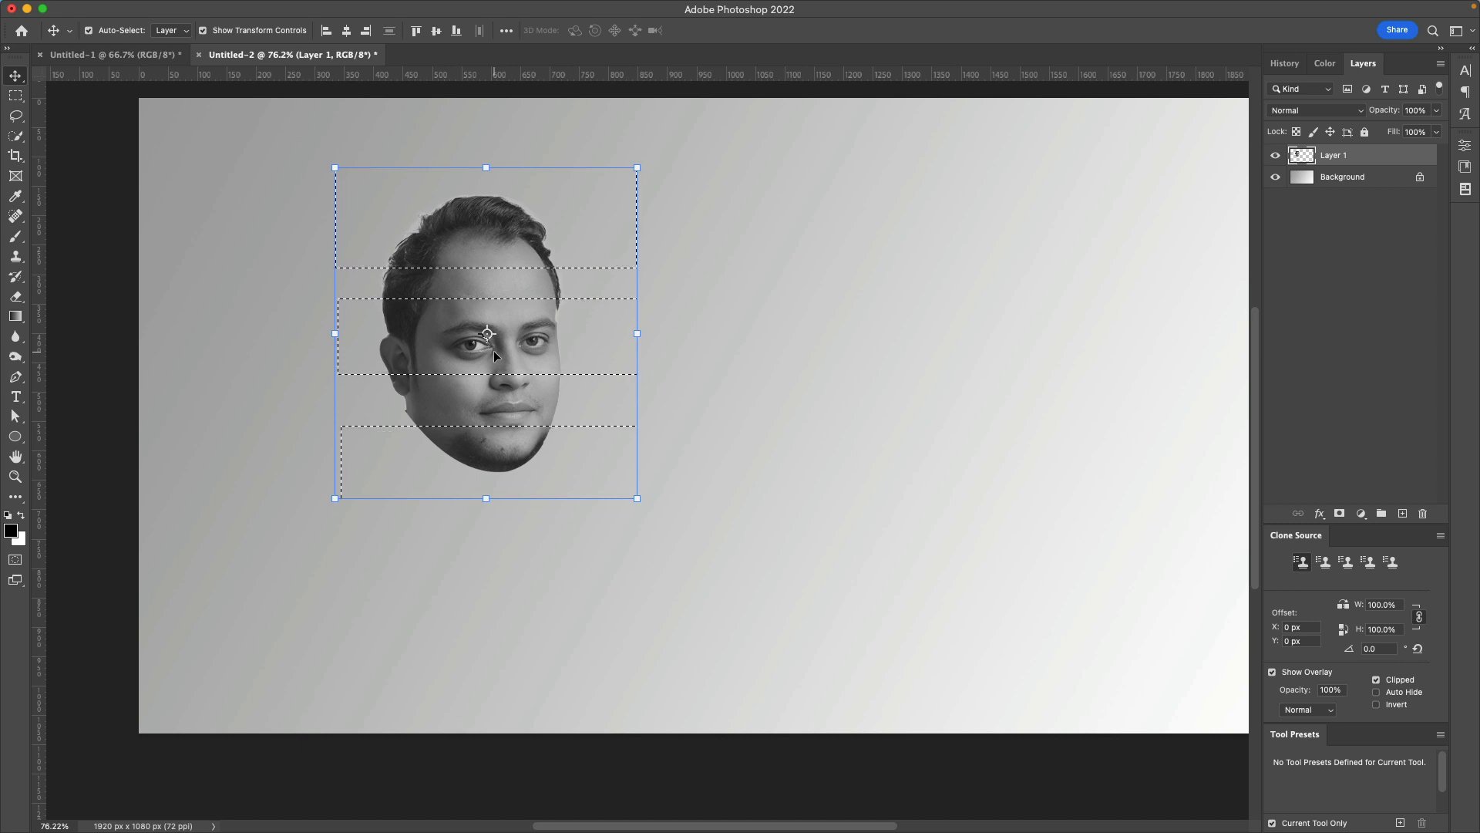
key(super)
key(shift+super+j)
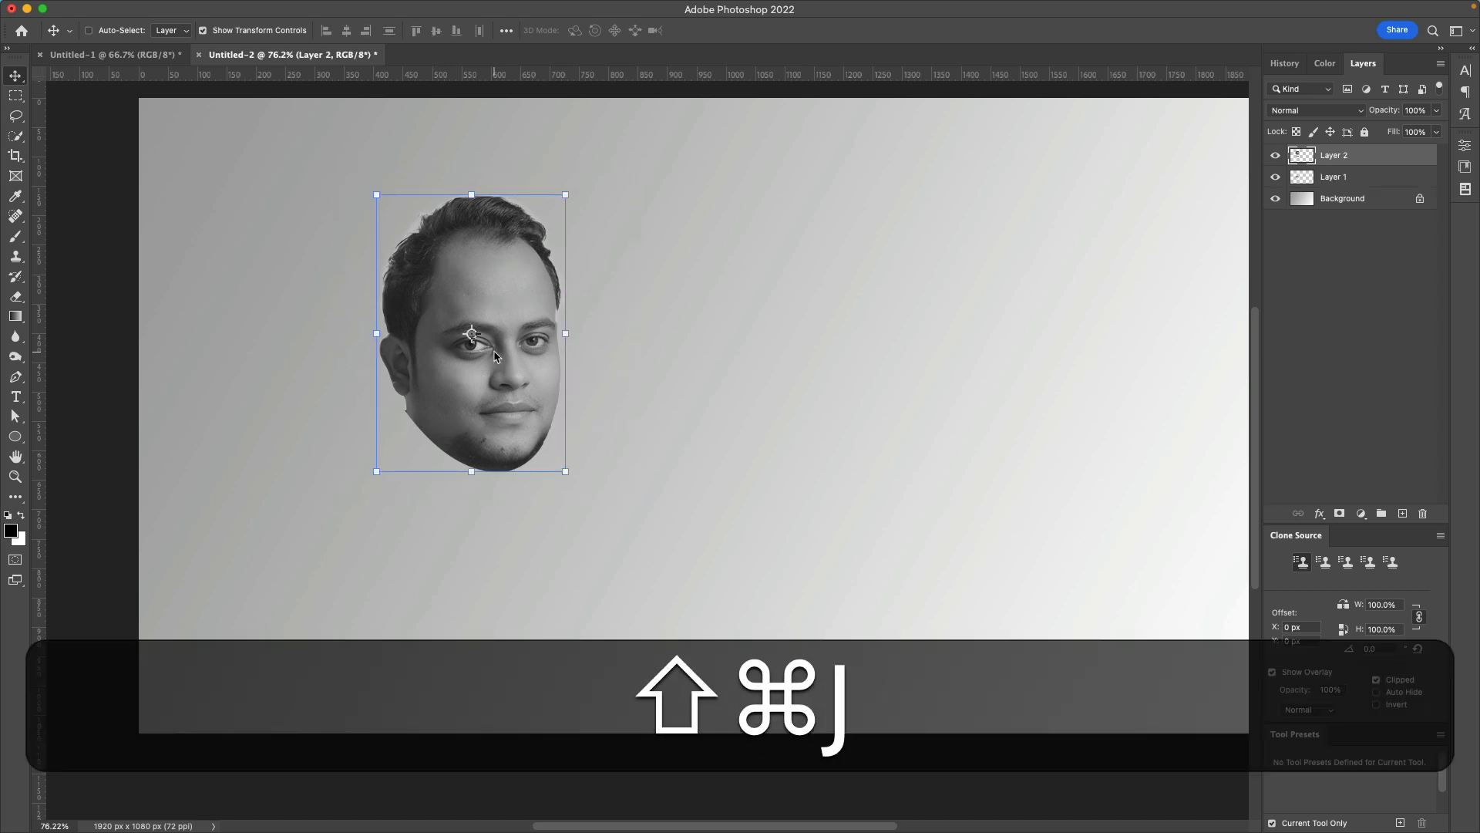
Step: Toggle the visibility of Layer 2 to check which face strips were separated from Layer 1
click(1275, 155)
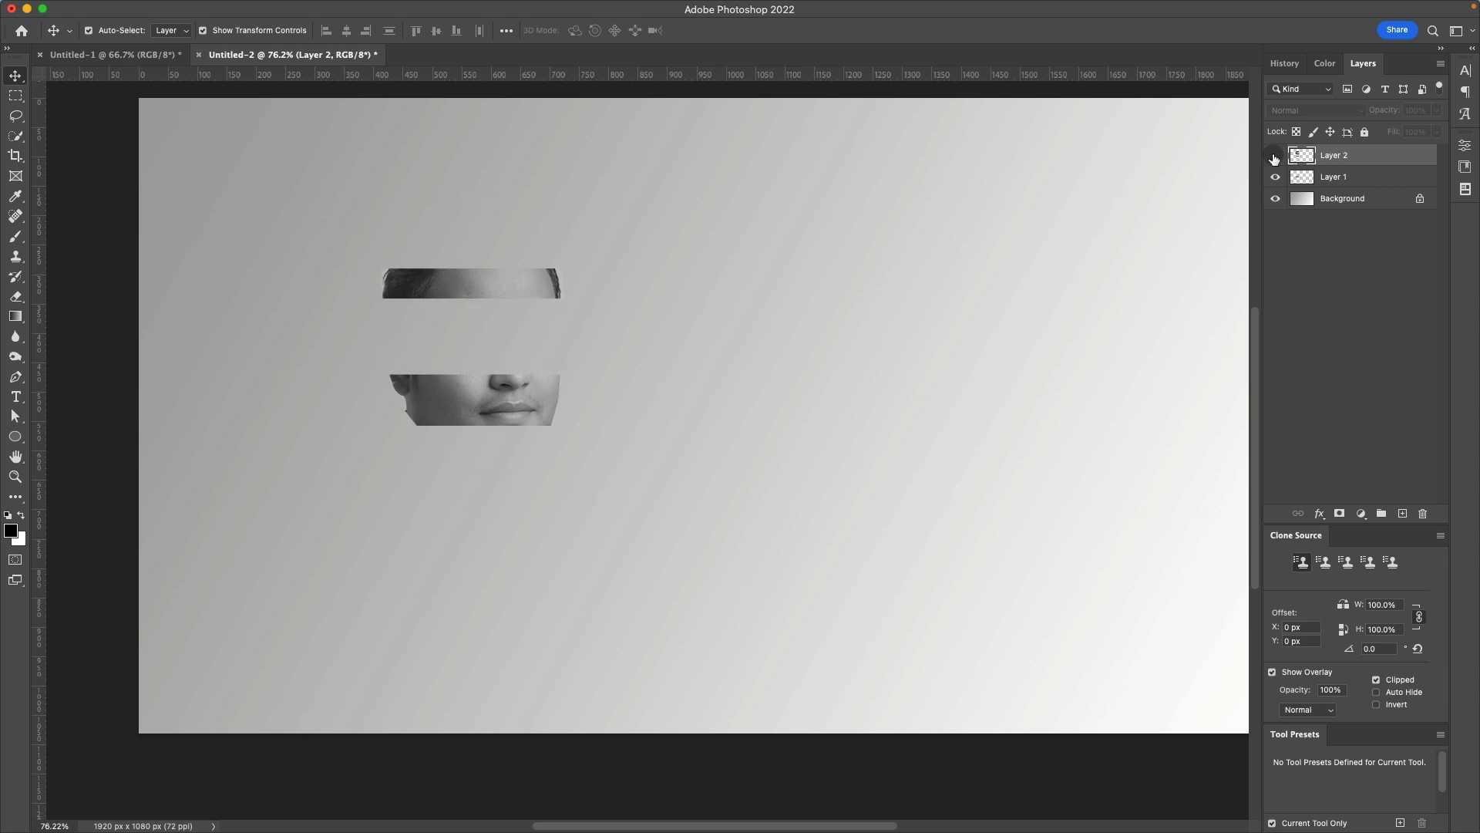
click(1276, 155)
click(1275, 155)
click(1275, 155)
click(1275, 155)
click(1276, 155)
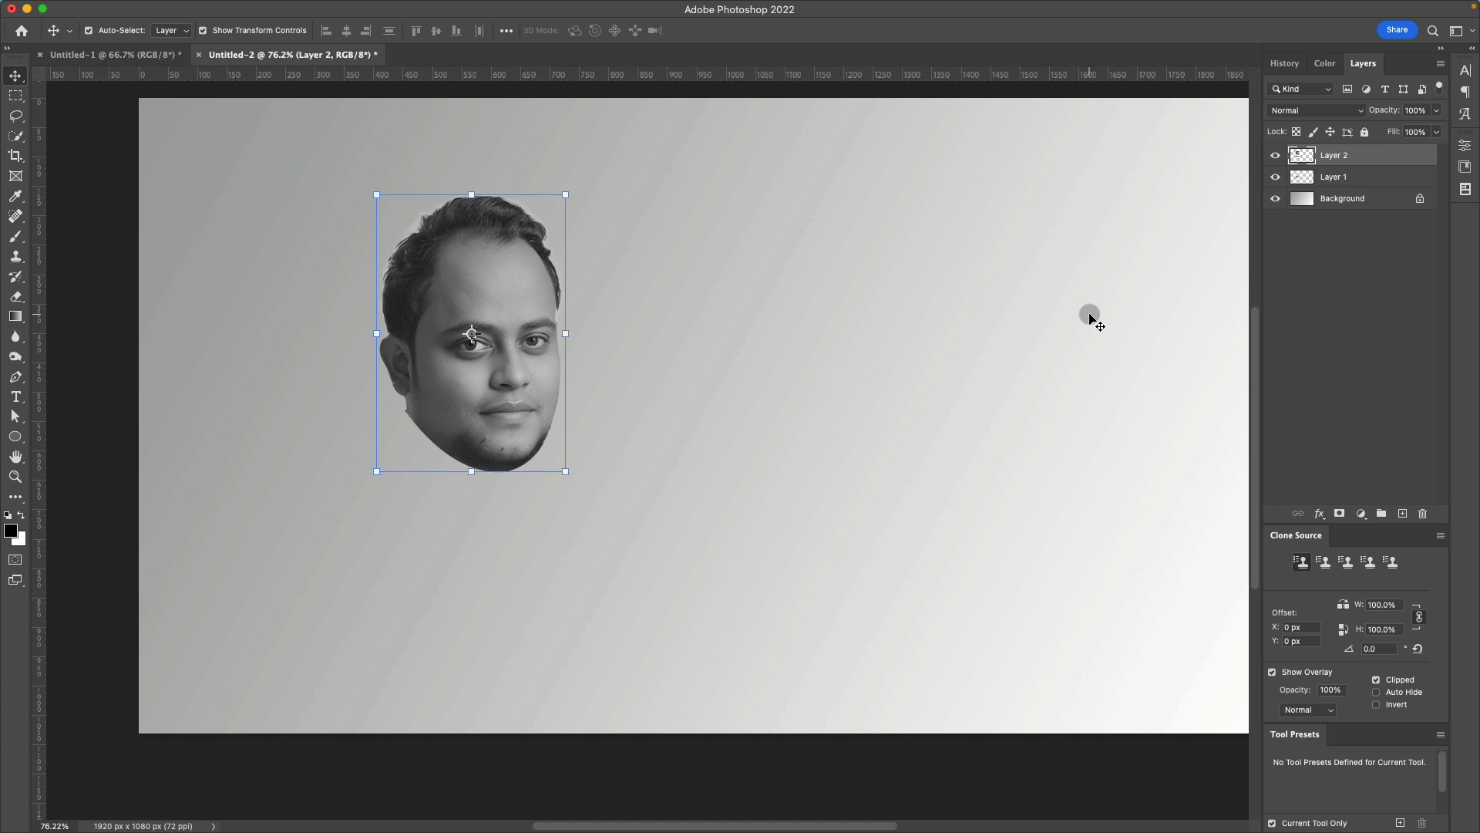
Step: Undo the visibility changes and the layer cut, back to the three marquee selections on the head
key(super+z)
key(super+z)
key(super+z)
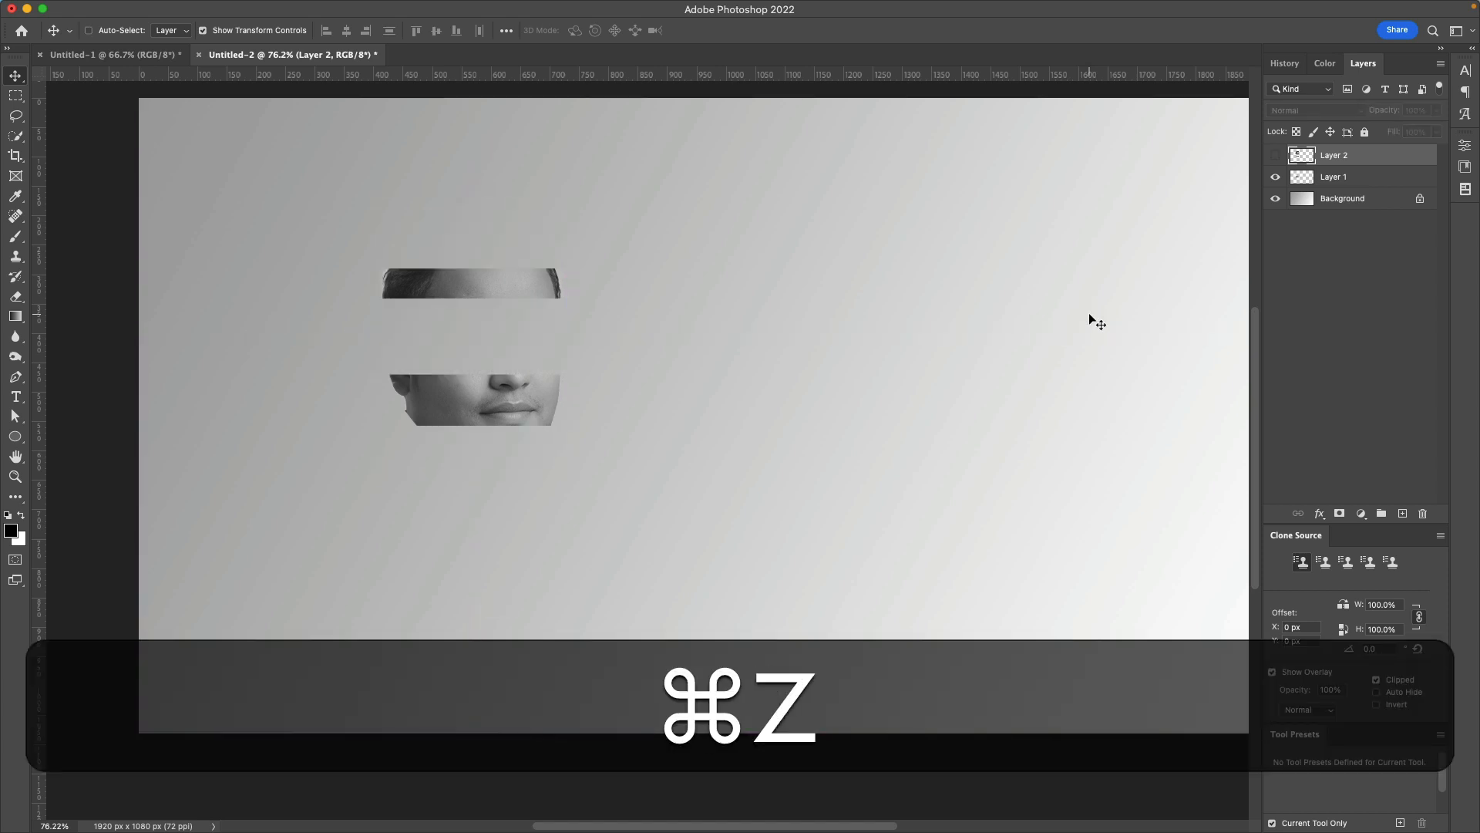
key(super+z)
key(super+z)
key(super+z)
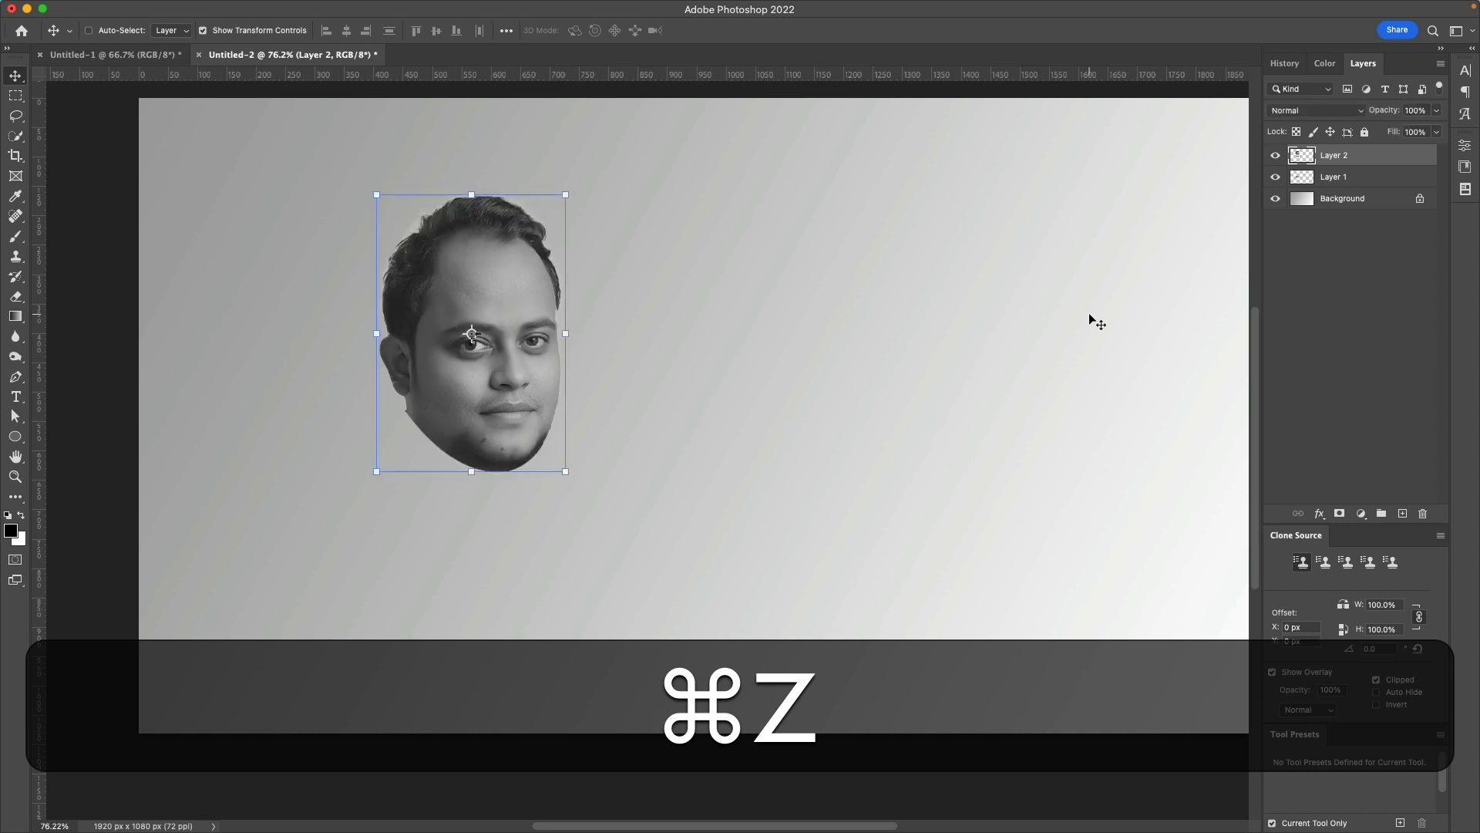
key(super+z)
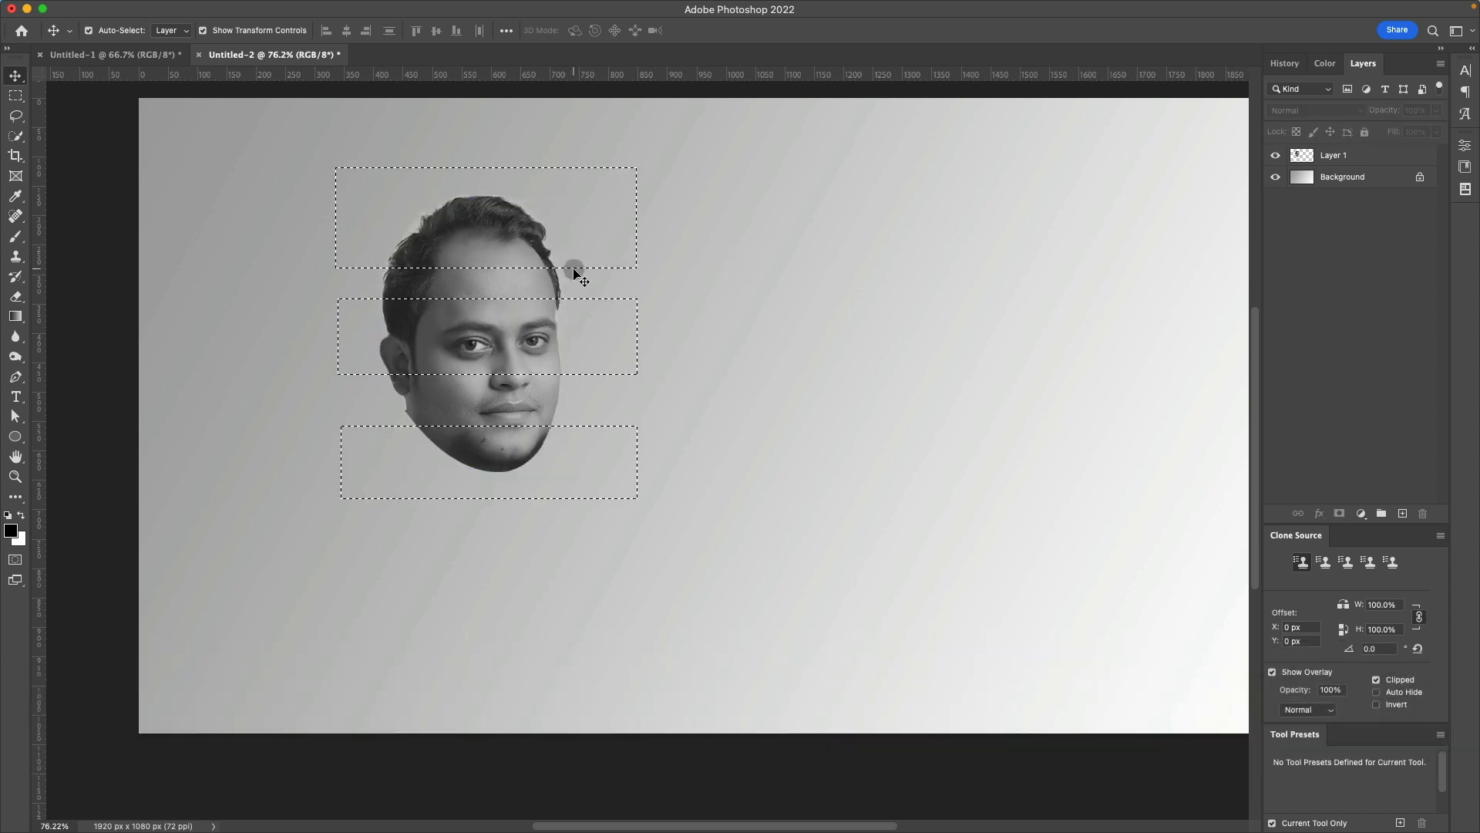
Step: Move the three selected face strips from Layer 1 onto their own layer using Layer Via Cut
click(17, 96)
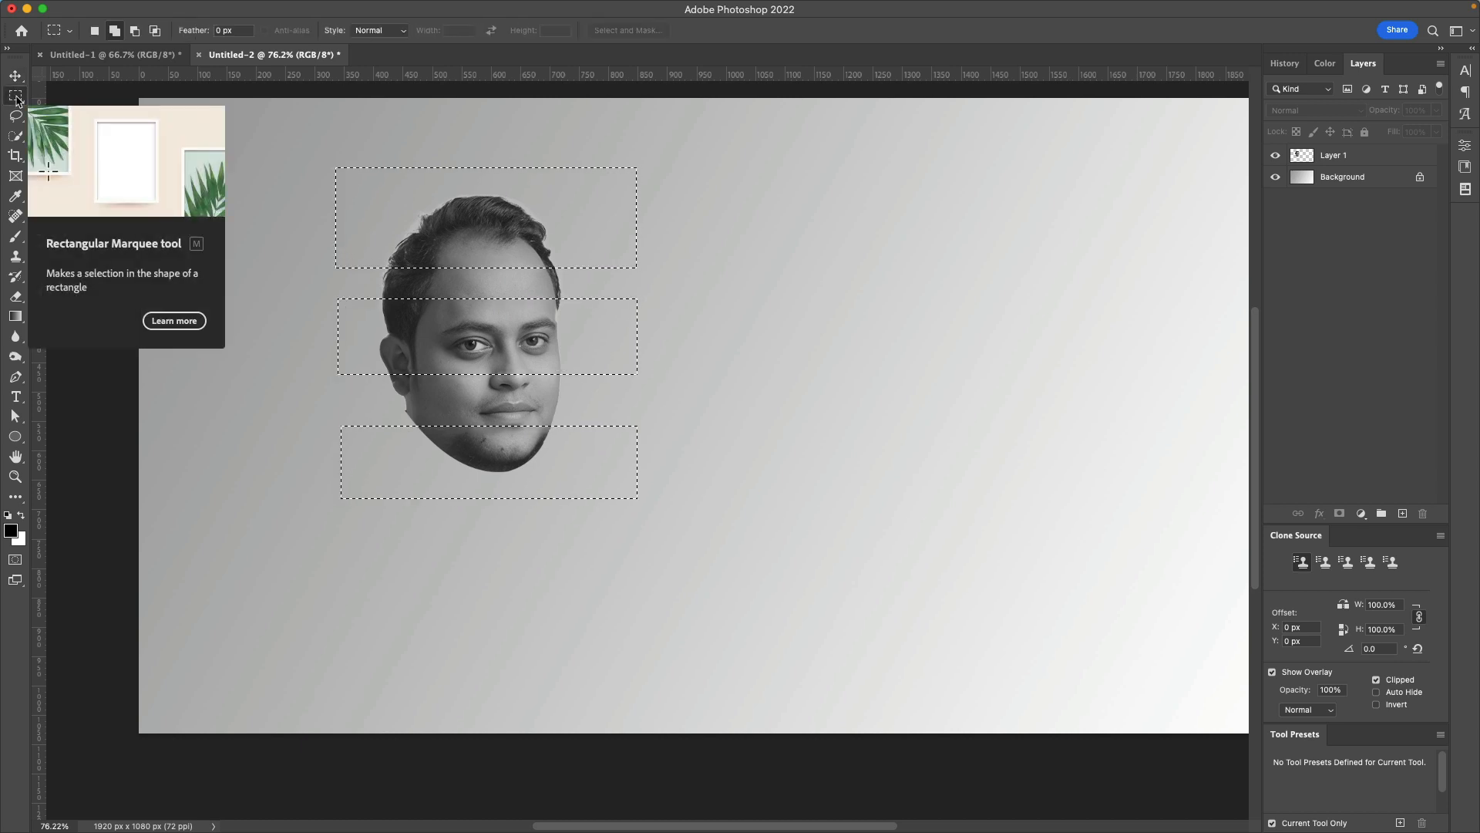
right_click(530, 198)
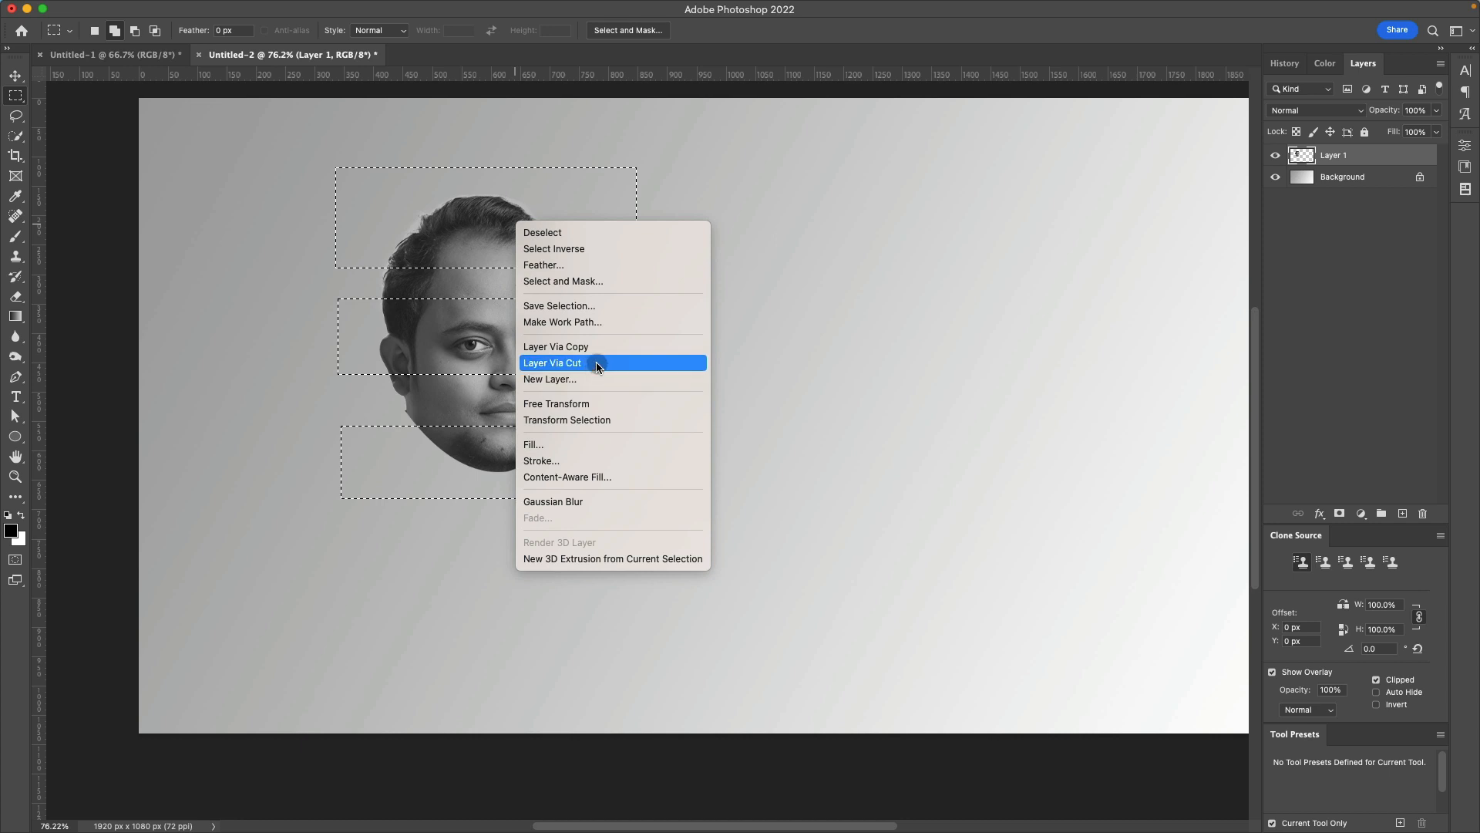
click(599, 364)
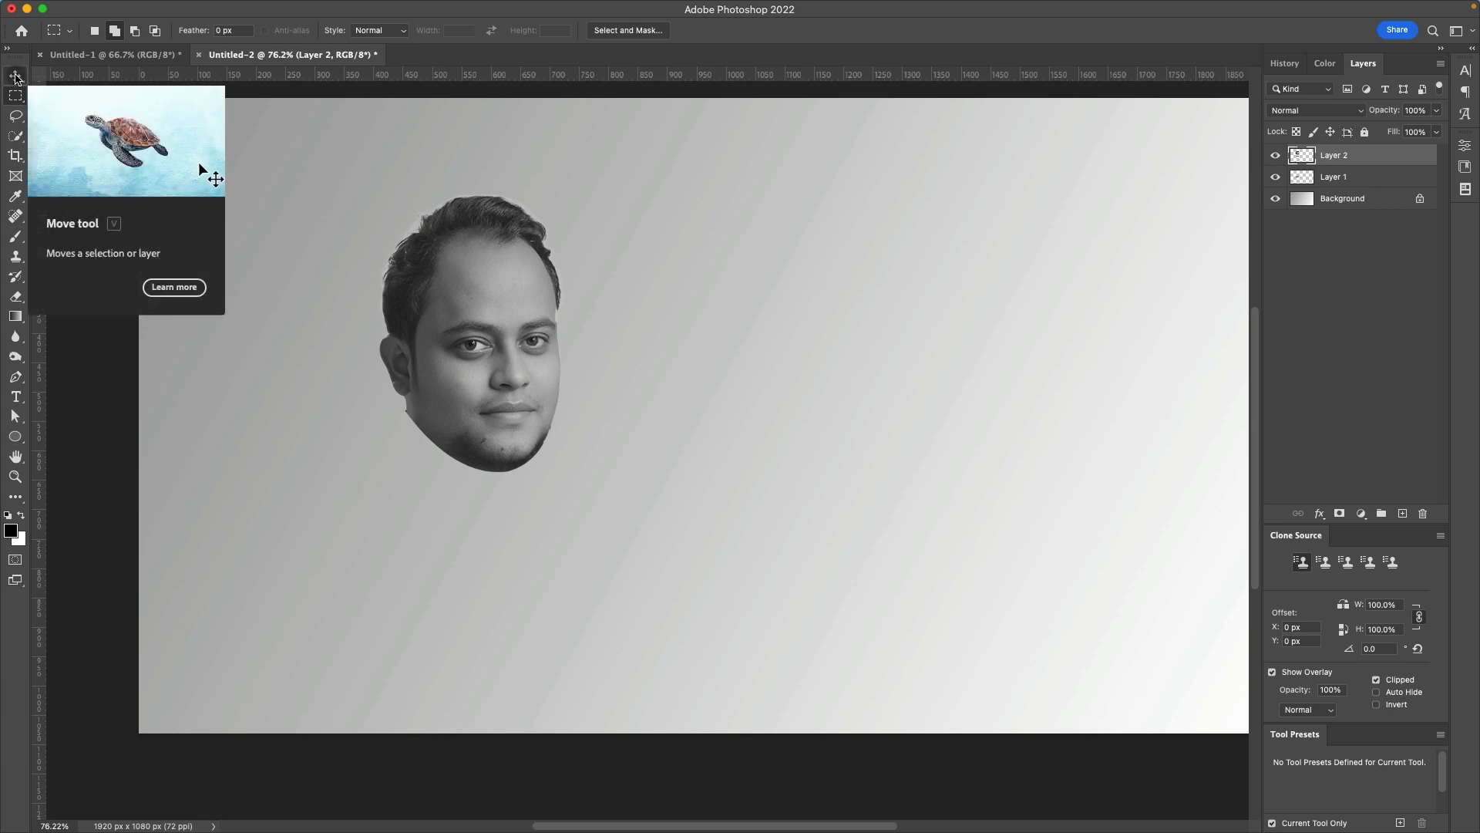
Step: Toggle Layer 2's visibility to check which face strips it holds and which remain on Layer 1
click(15, 78)
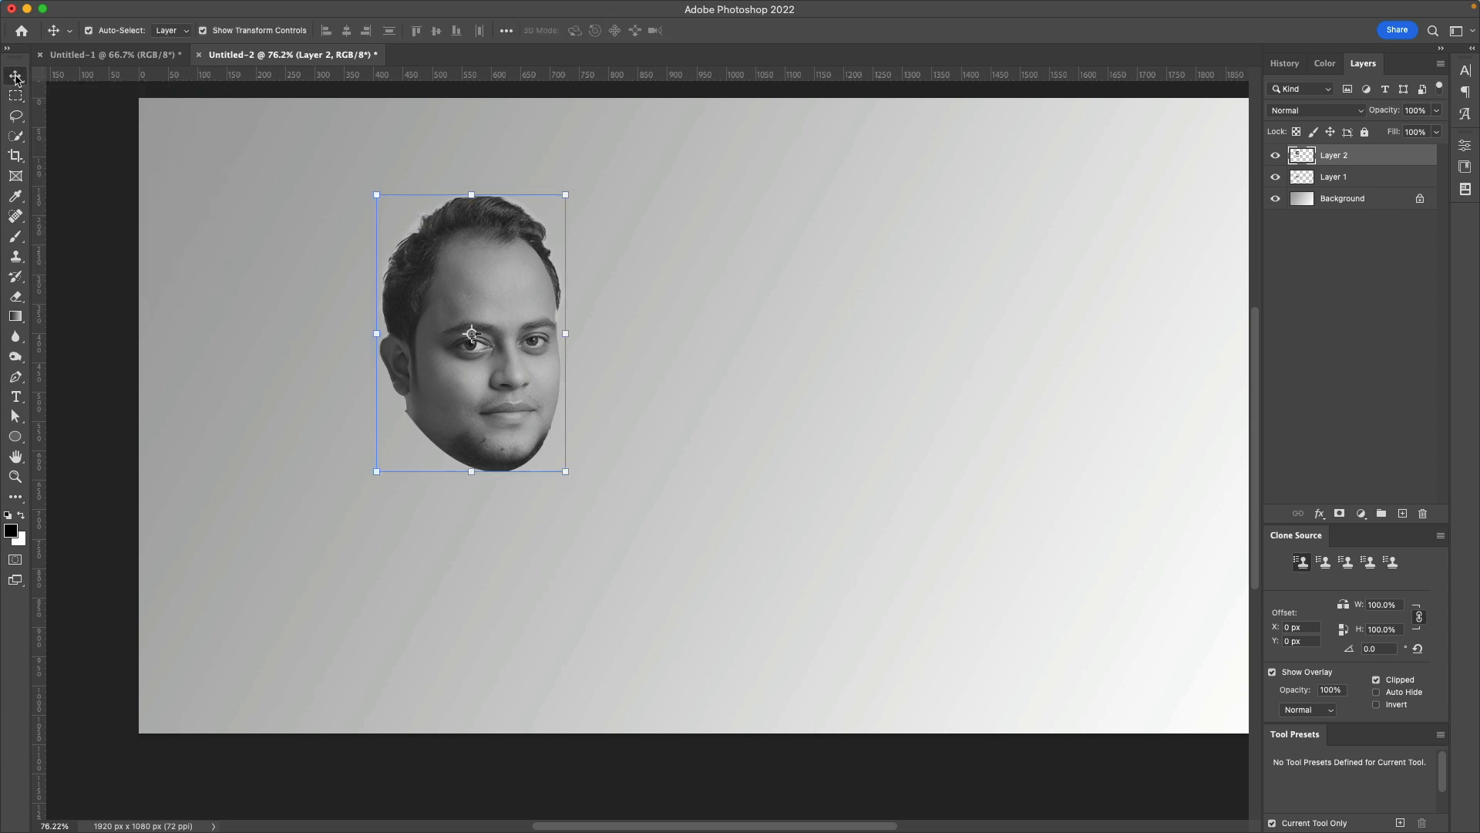
click(809, 386)
click(420, 317)
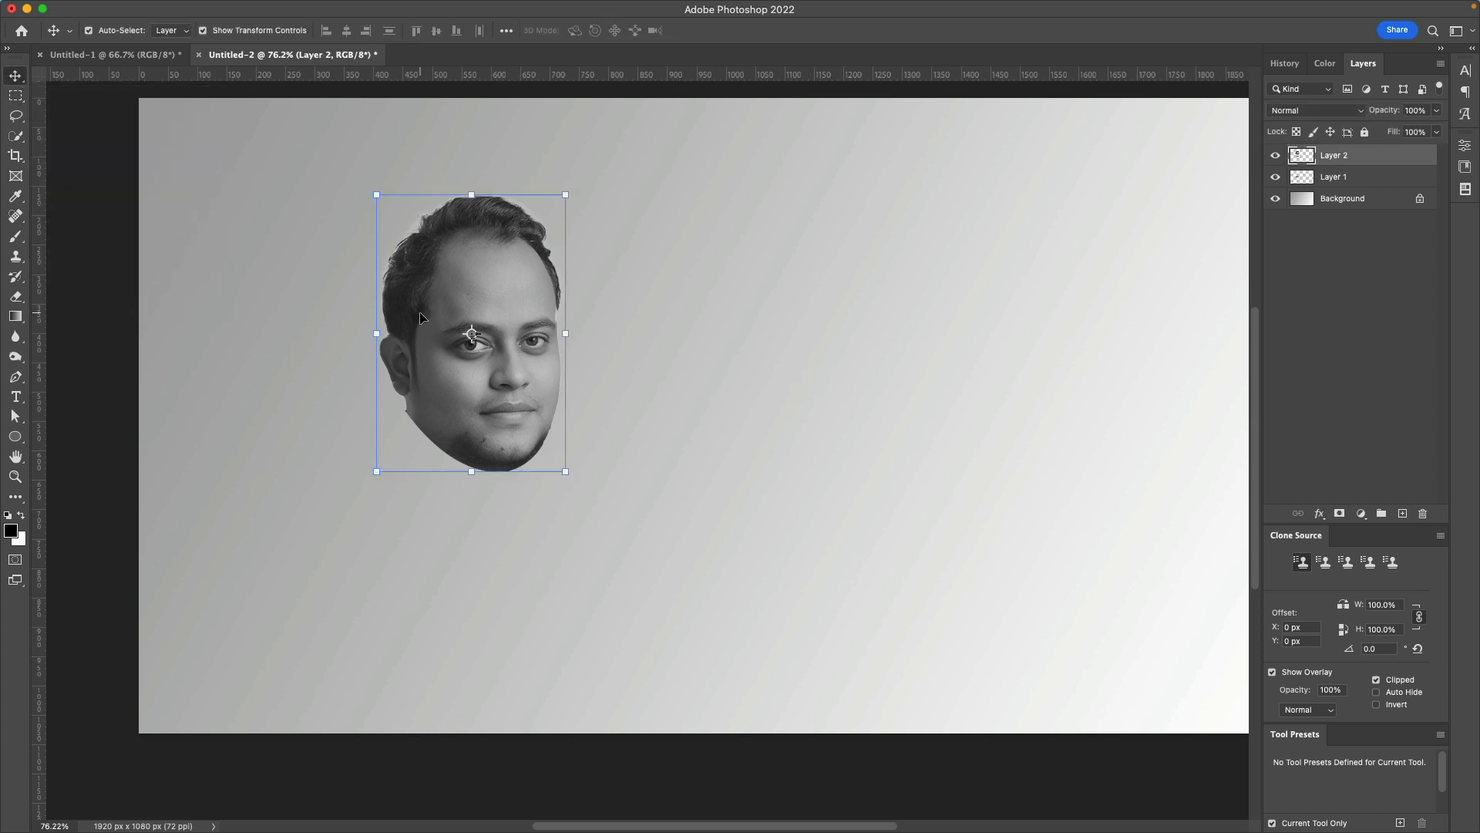
click(1276, 156)
click(1276, 157)
click(1276, 157)
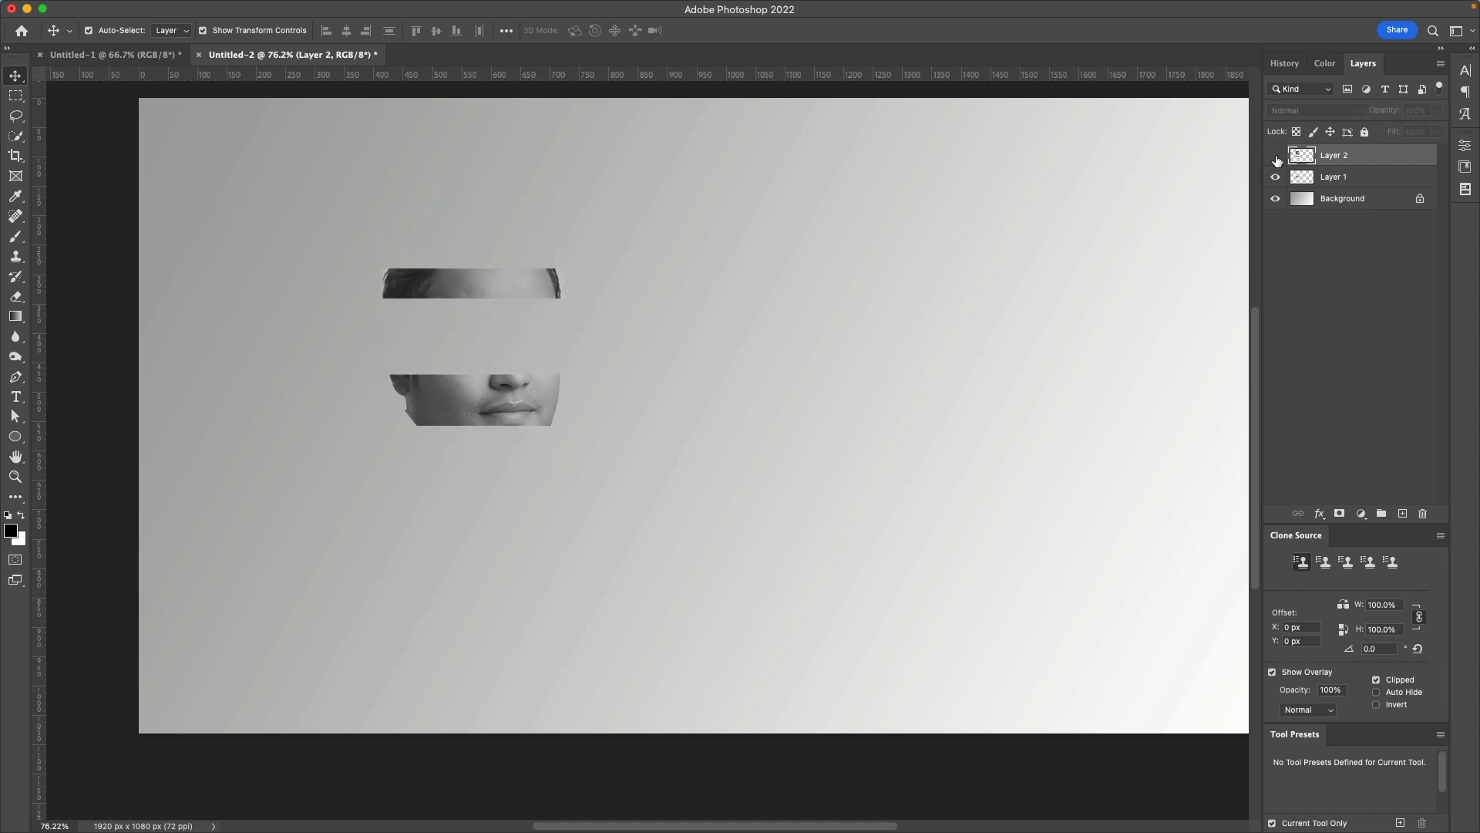
click(1276, 157)
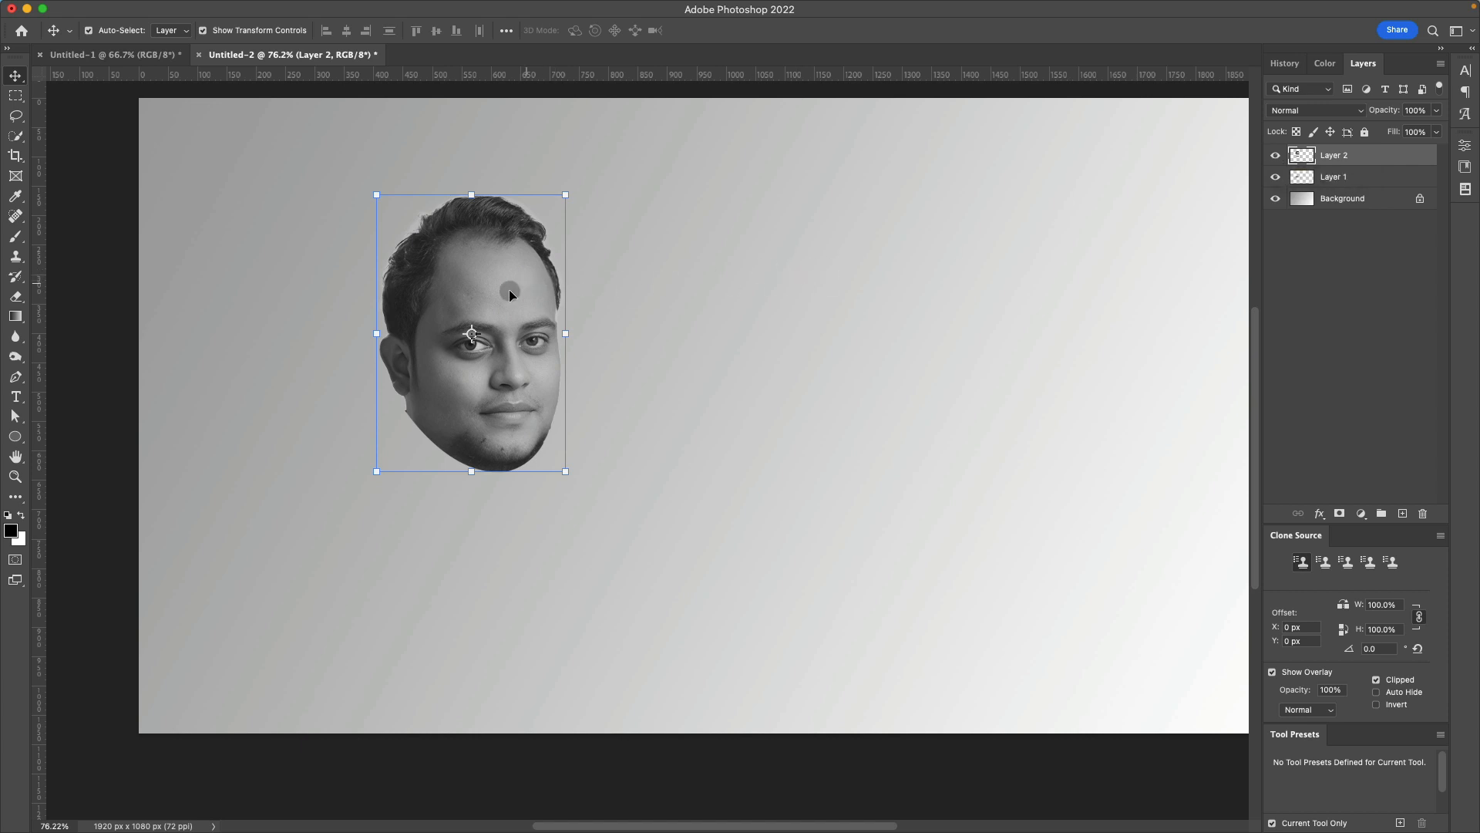
click(494, 316)
Step: Rename Layer 2 as Face Slice
click(1378, 157)
right_click(1377, 157)
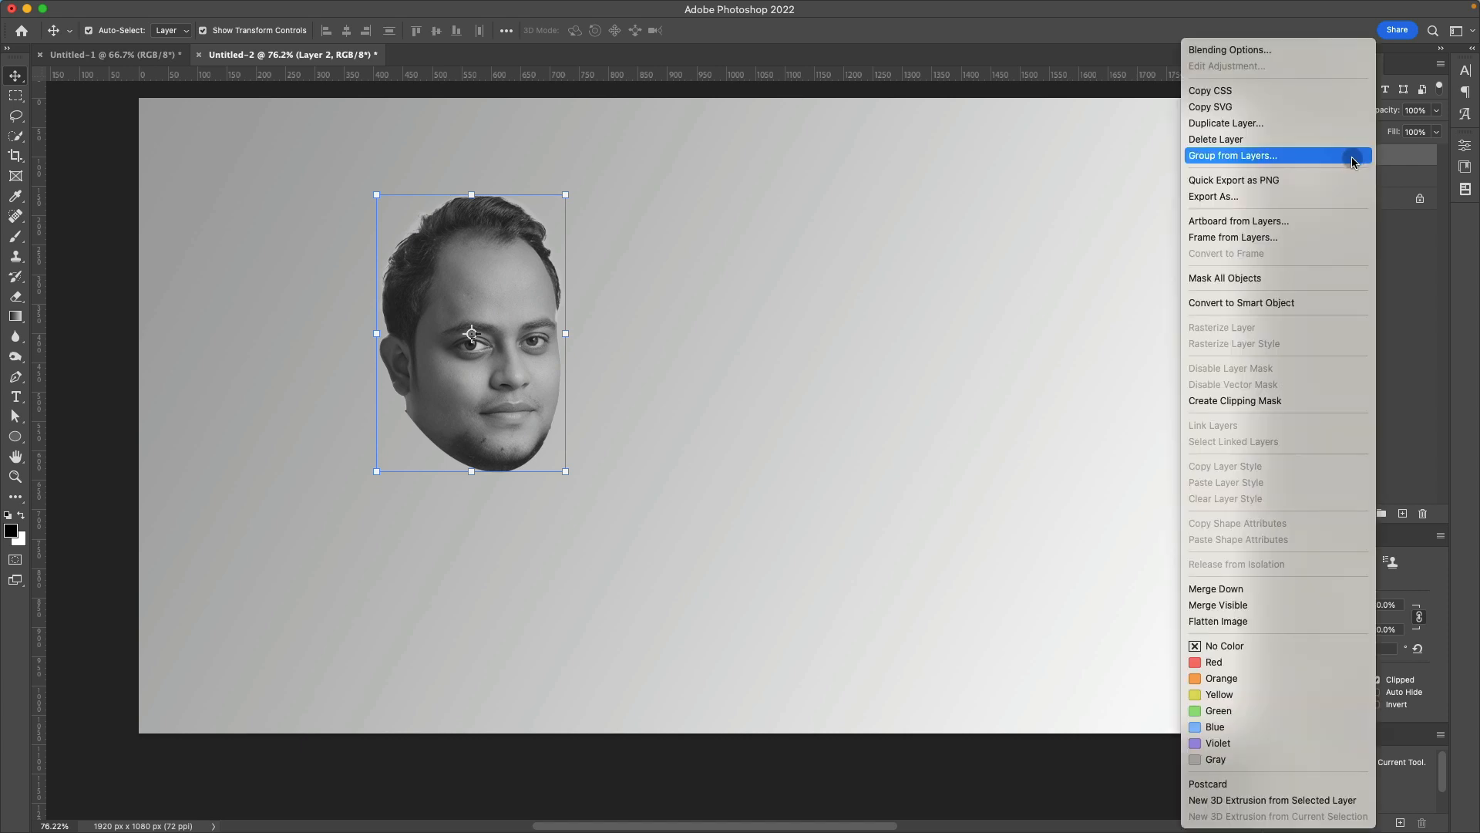
double_click(1336, 155)
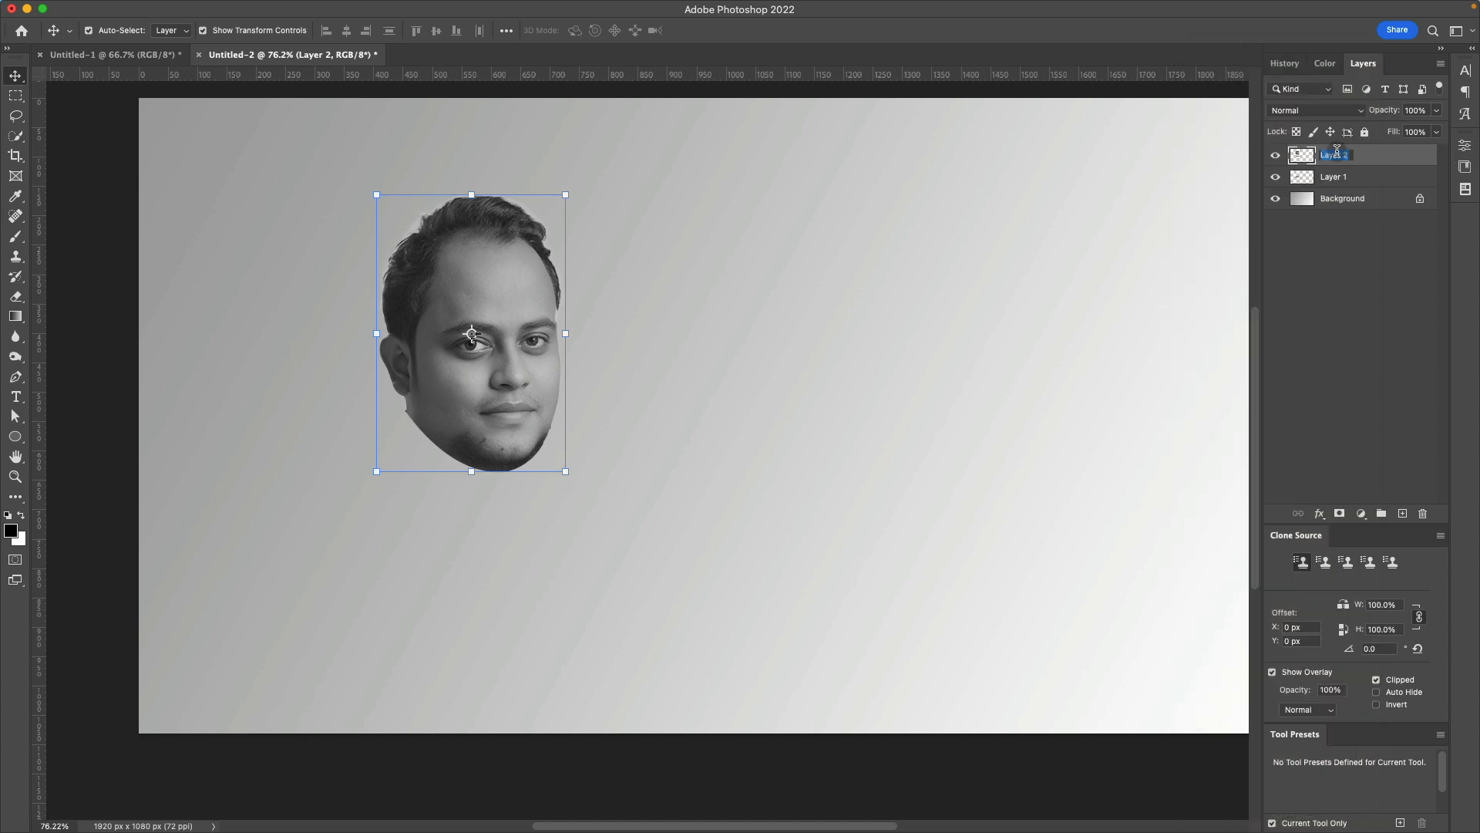
text(Face)
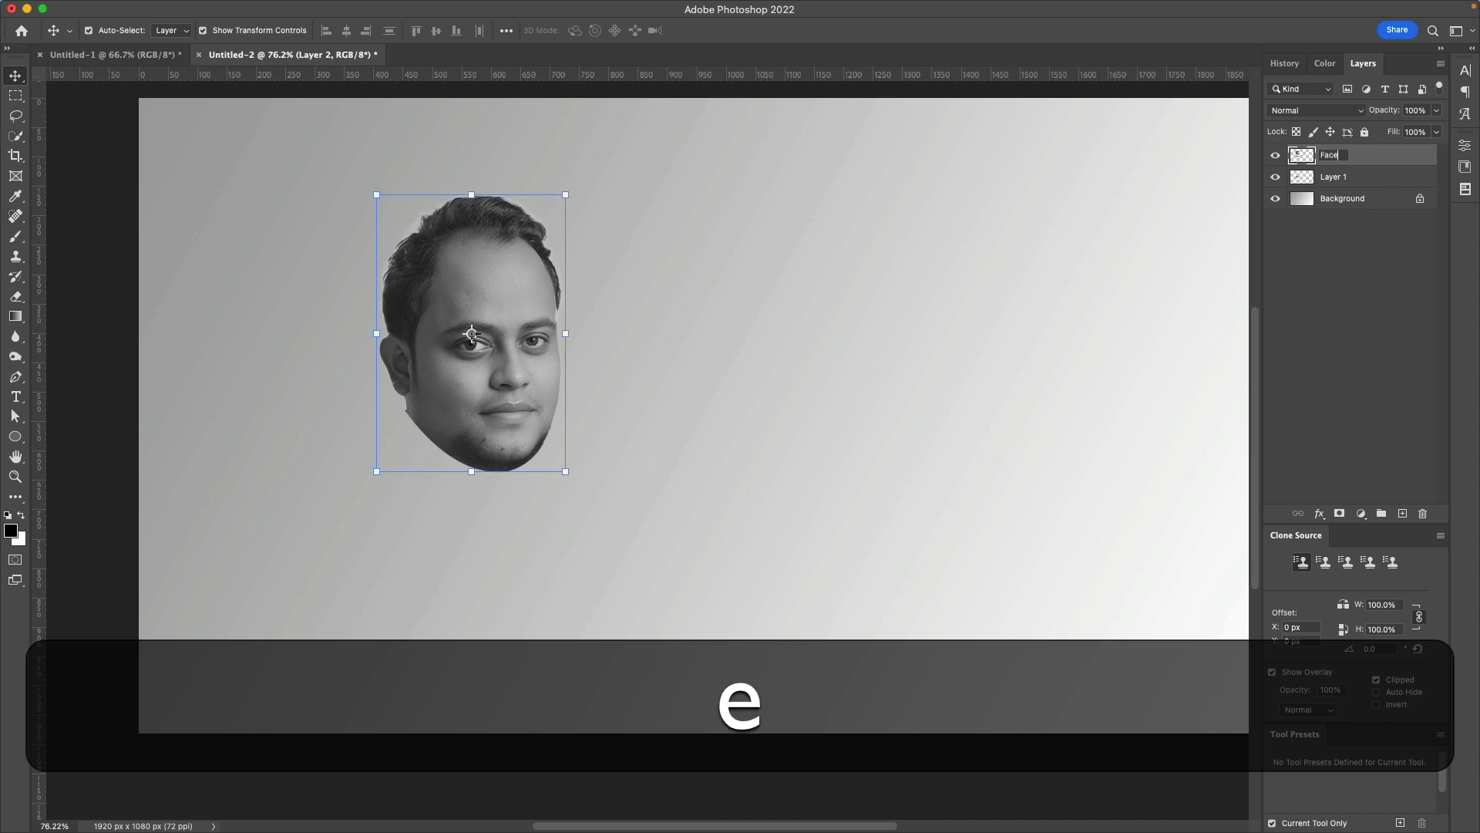
text( Slice)
click(1372, 275)
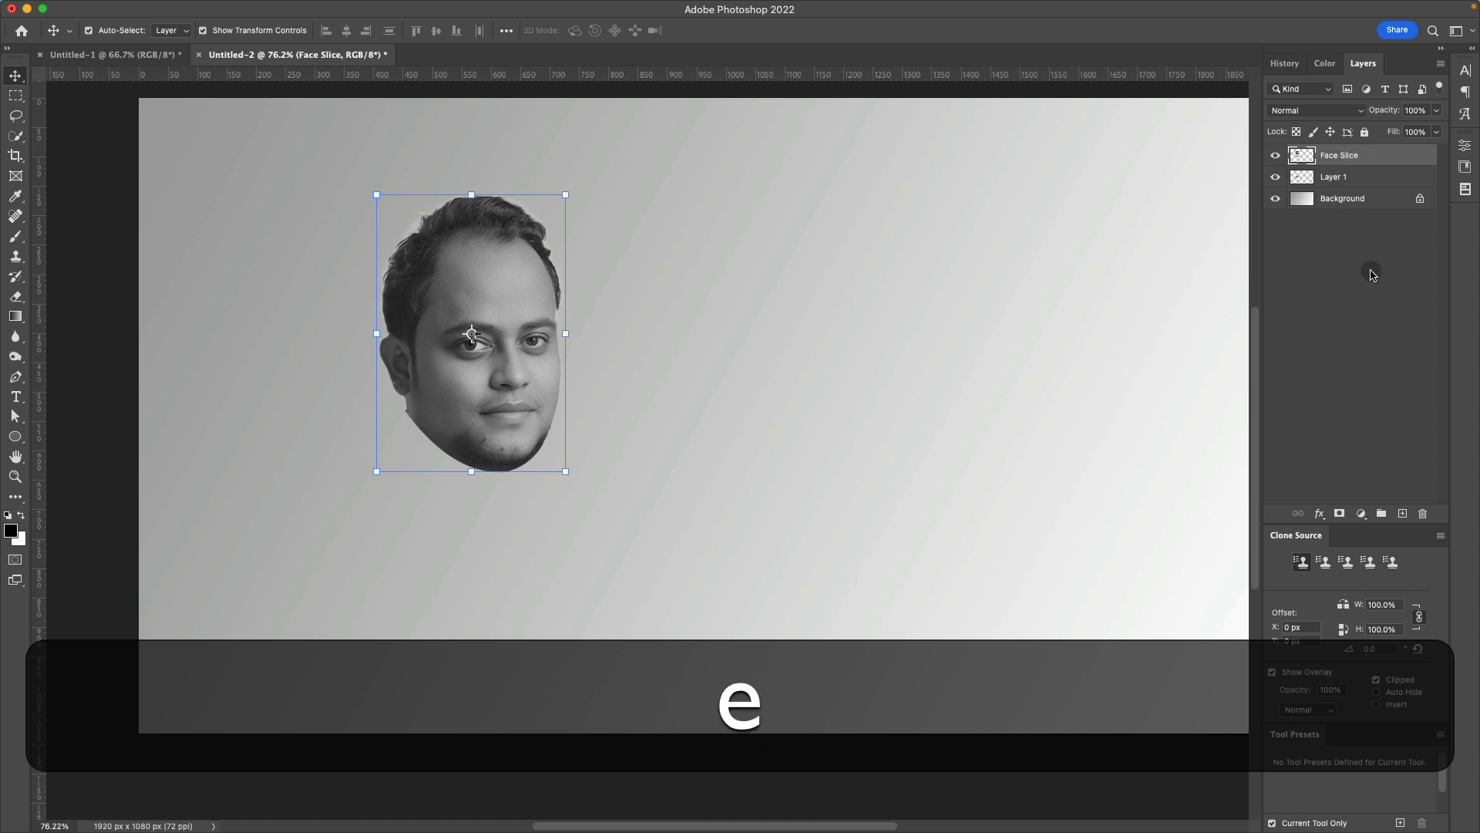
Step: Nudge the Face Slice layer about 41 px to the right so its strips are offset from those on Layer 1
click(1377, 179)
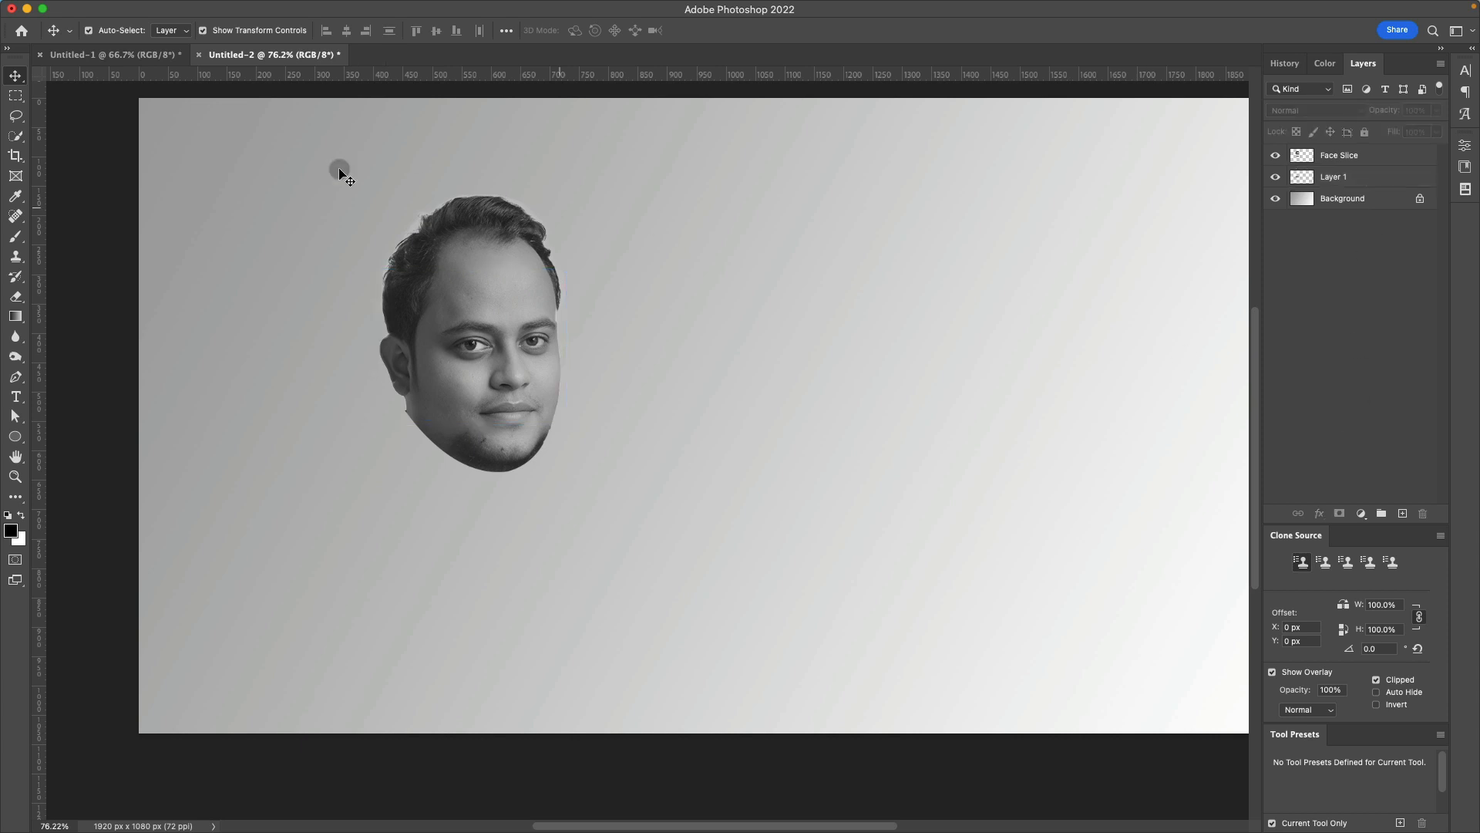
click(420, 233)
click(1340, 247)
click(1371, 158)
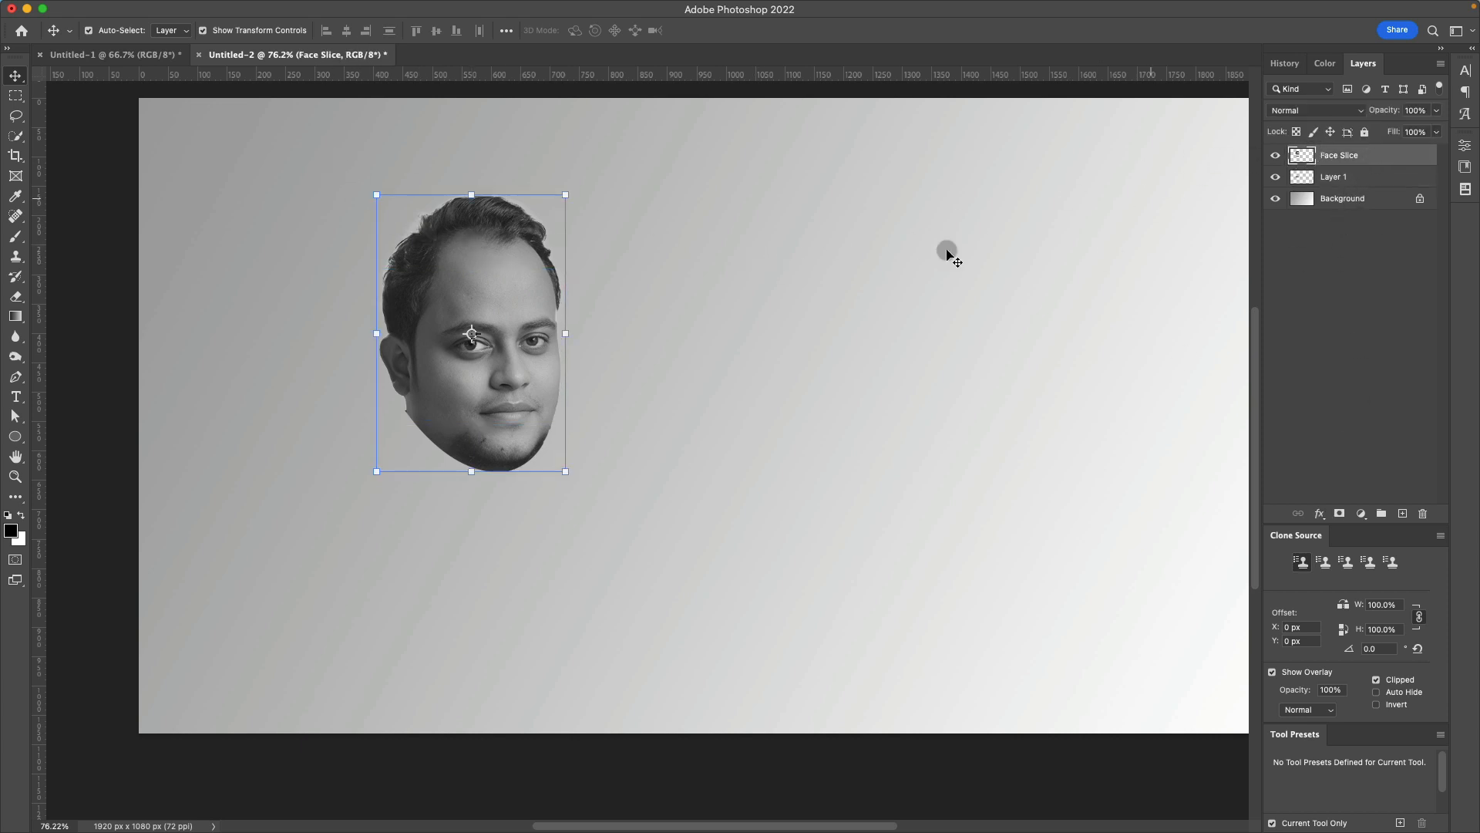
click(478, 299)
key(Right)
key(Right)
key(Right)
key(Right)
key(Right)
key(Right)
key(Right)
key(Right)
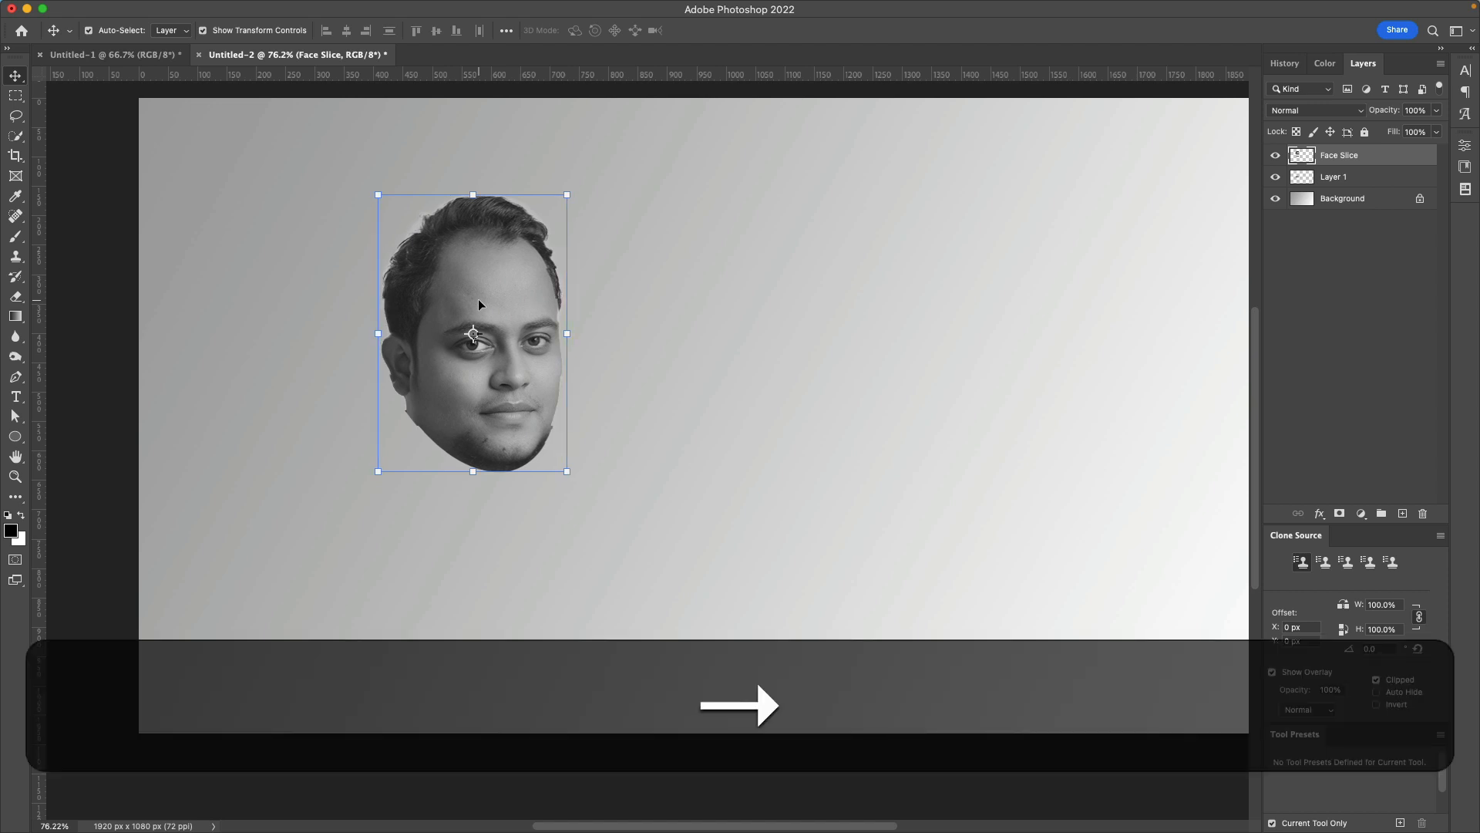
key(Right)
key(Right)
key(Right)
key(Right)
key(Right)
key(Right)
key(Right)
key(Right)
key(Right)
key(Right)
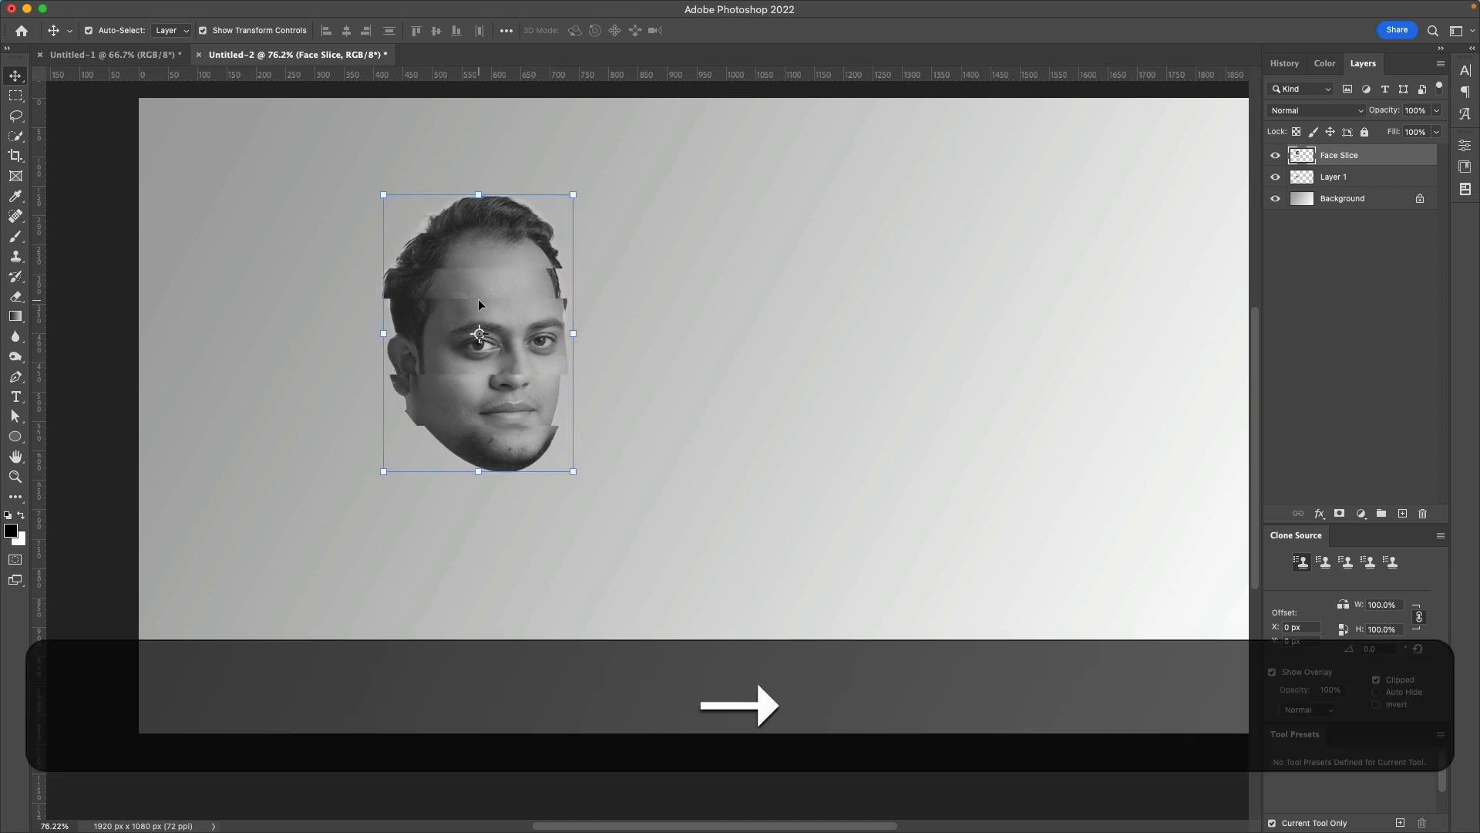
key(Right)
key(Right)
key(Right)
key(Right)
key(Right)
key(Right)
key(Right)
key(Right)
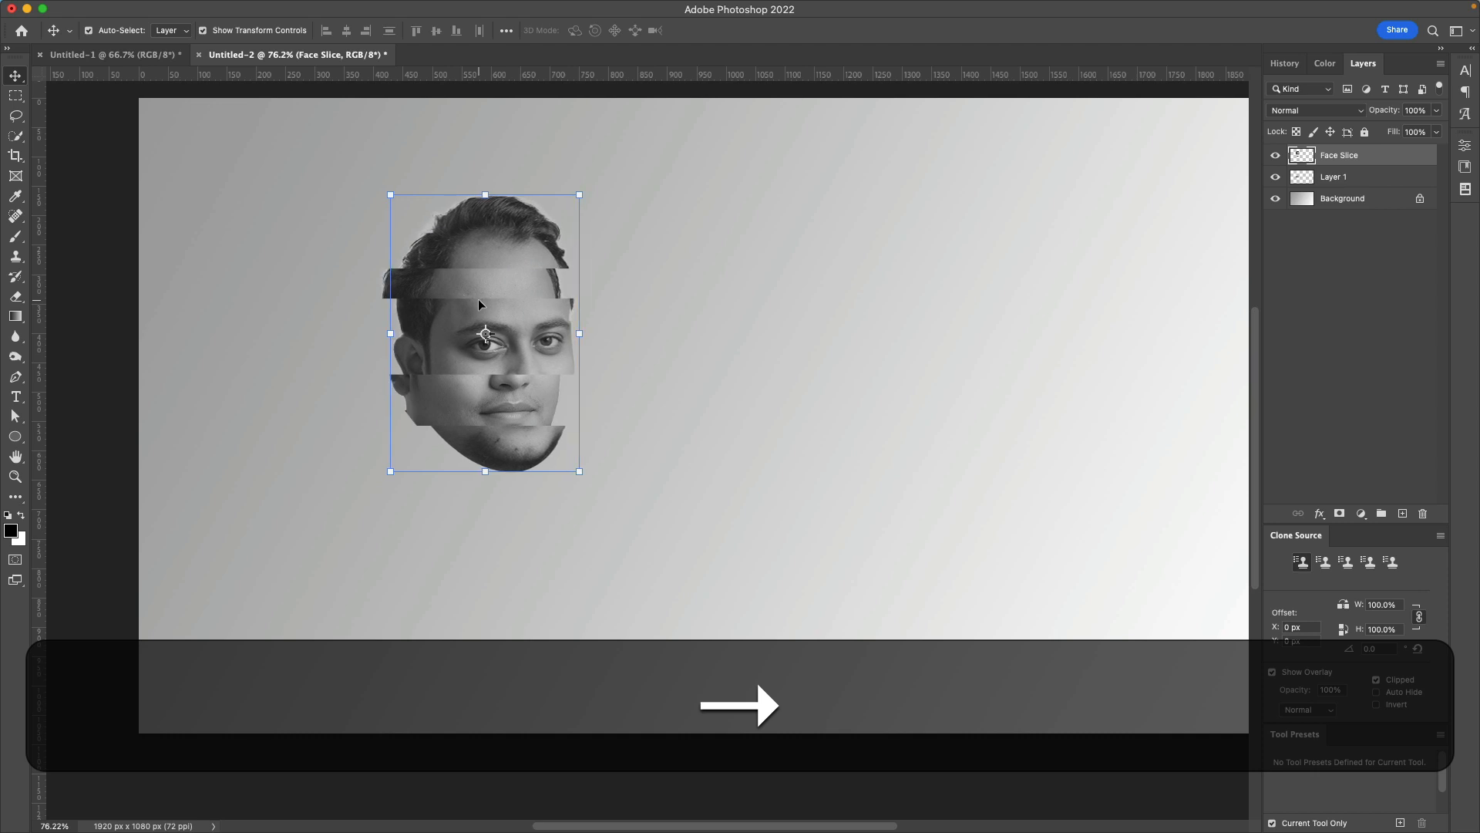
key(Right)
key(Right)
key(Right)
key(Right)
key(Right)
key(Right)
key(Right)
key(Right)
key(Right)
key(Right)
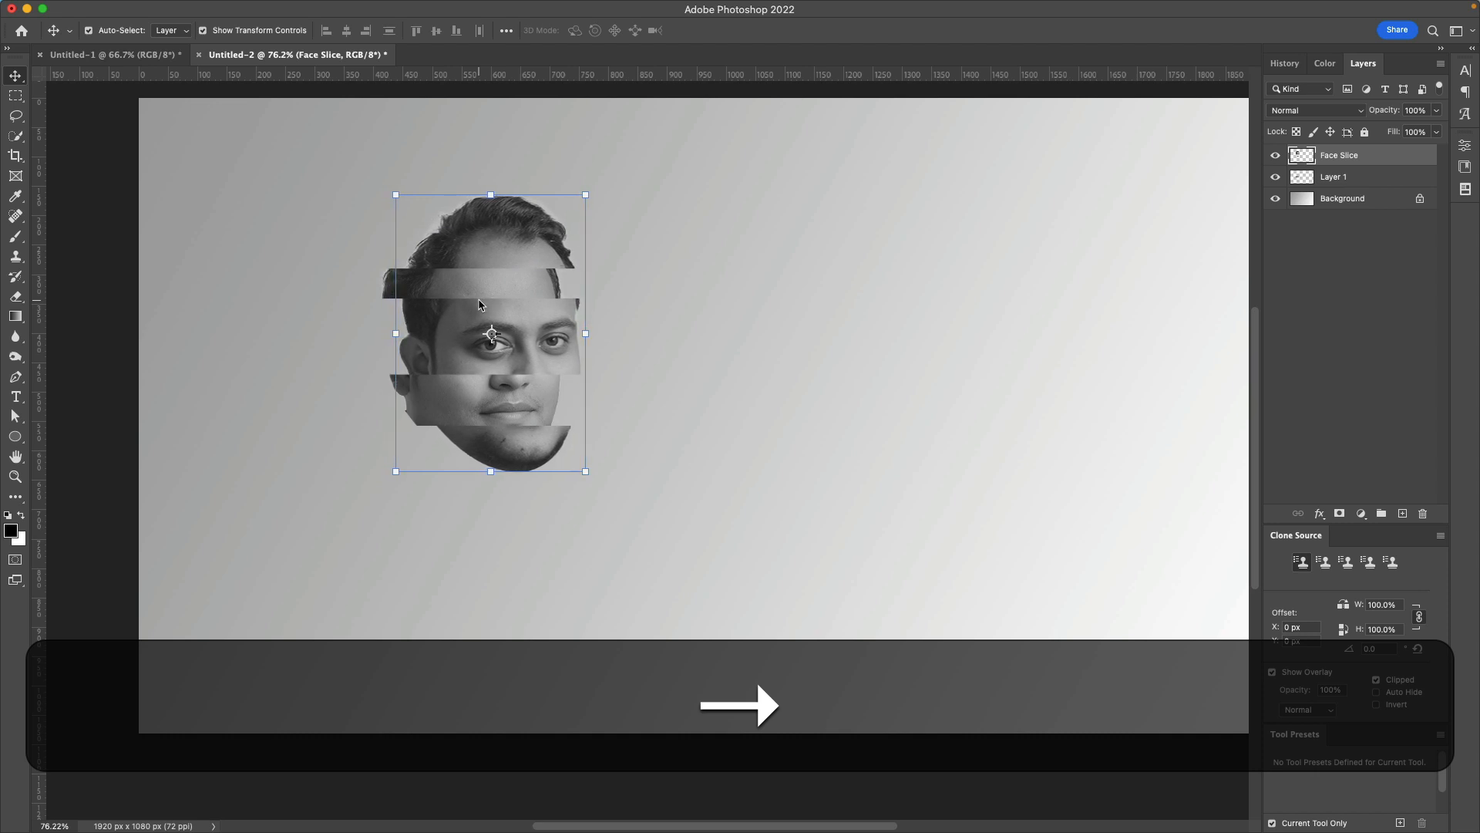
key(Right)
key(Right)
key(Right)
key(Right)
key(Right)
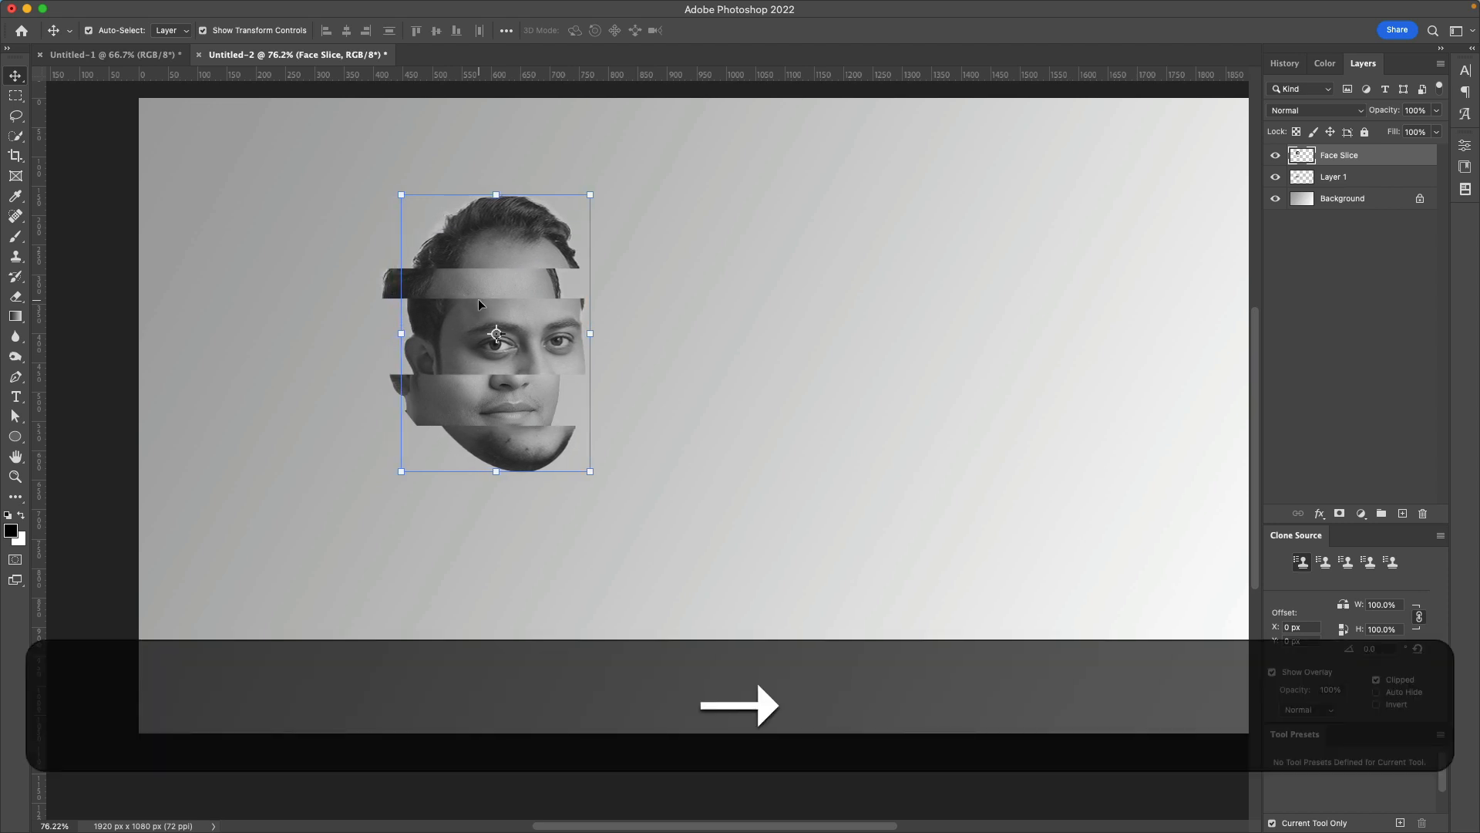
click(714, 378)
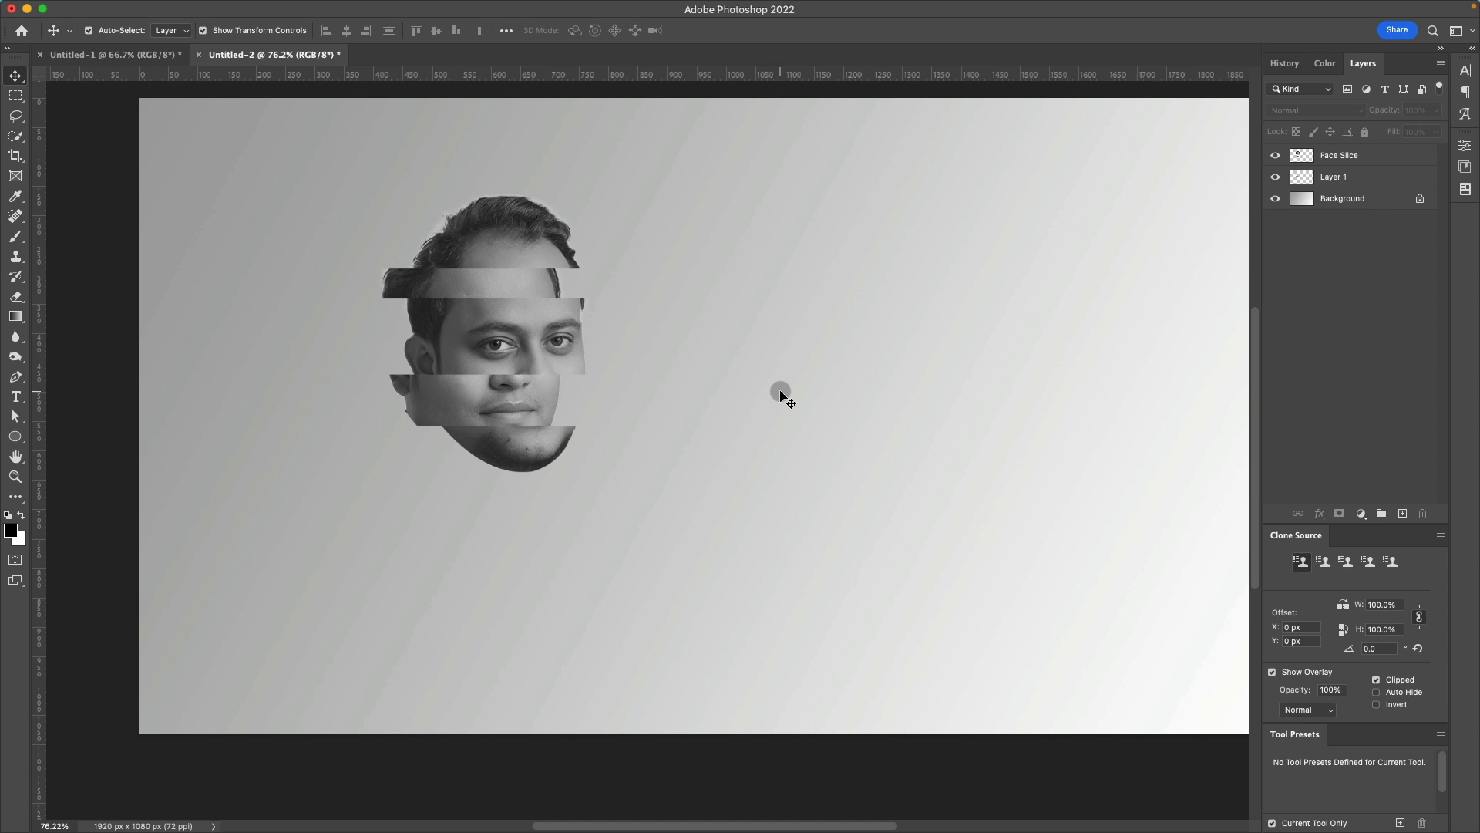
Step: Draw a flat black ellipse about 240 px wide and 53 px high across the cut between the mouth and chin strips
scroll(780, 396, up, 1)
click(15, 437)
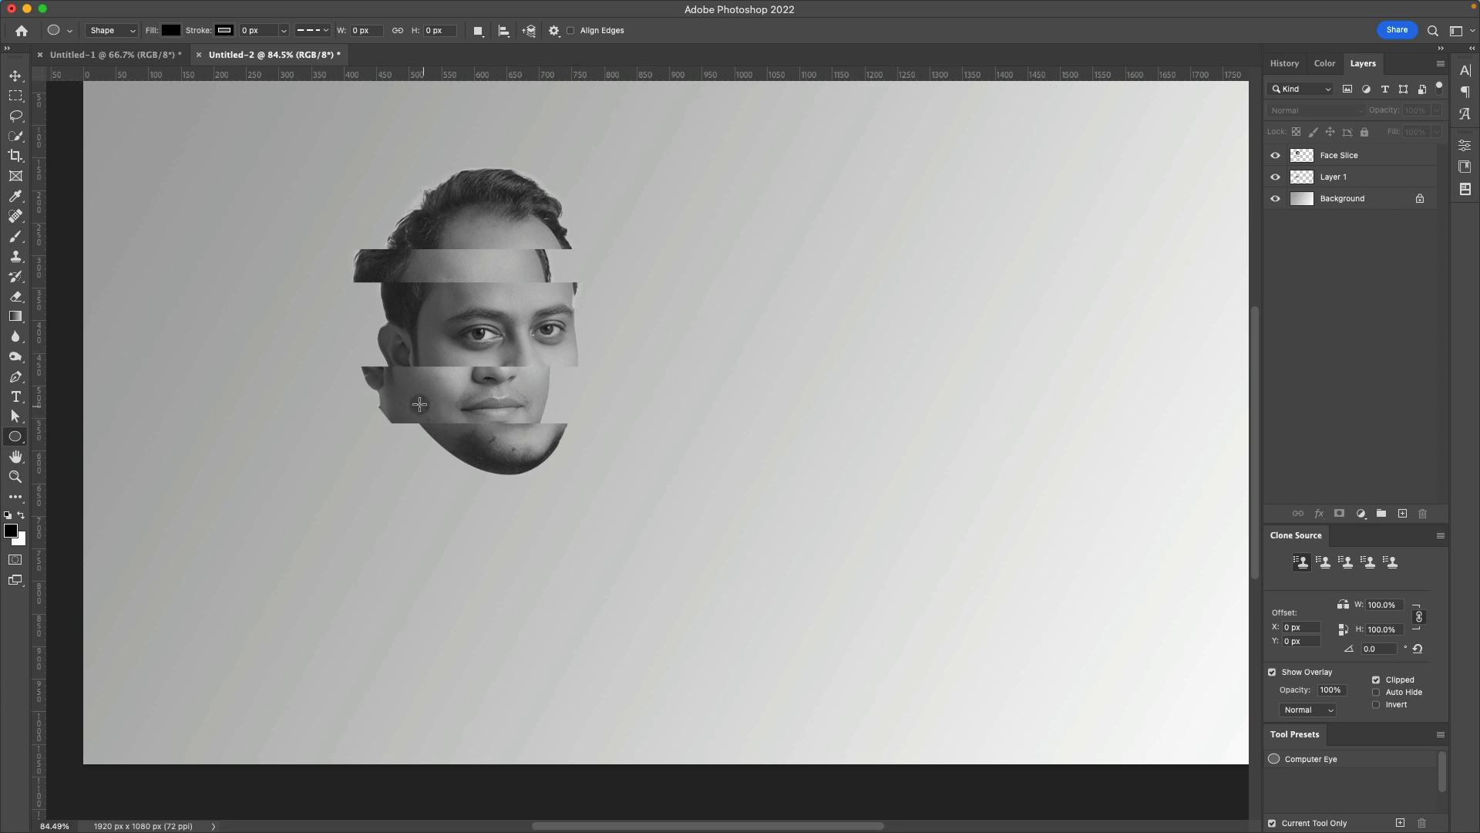
drag(416, 399, 572, 433)
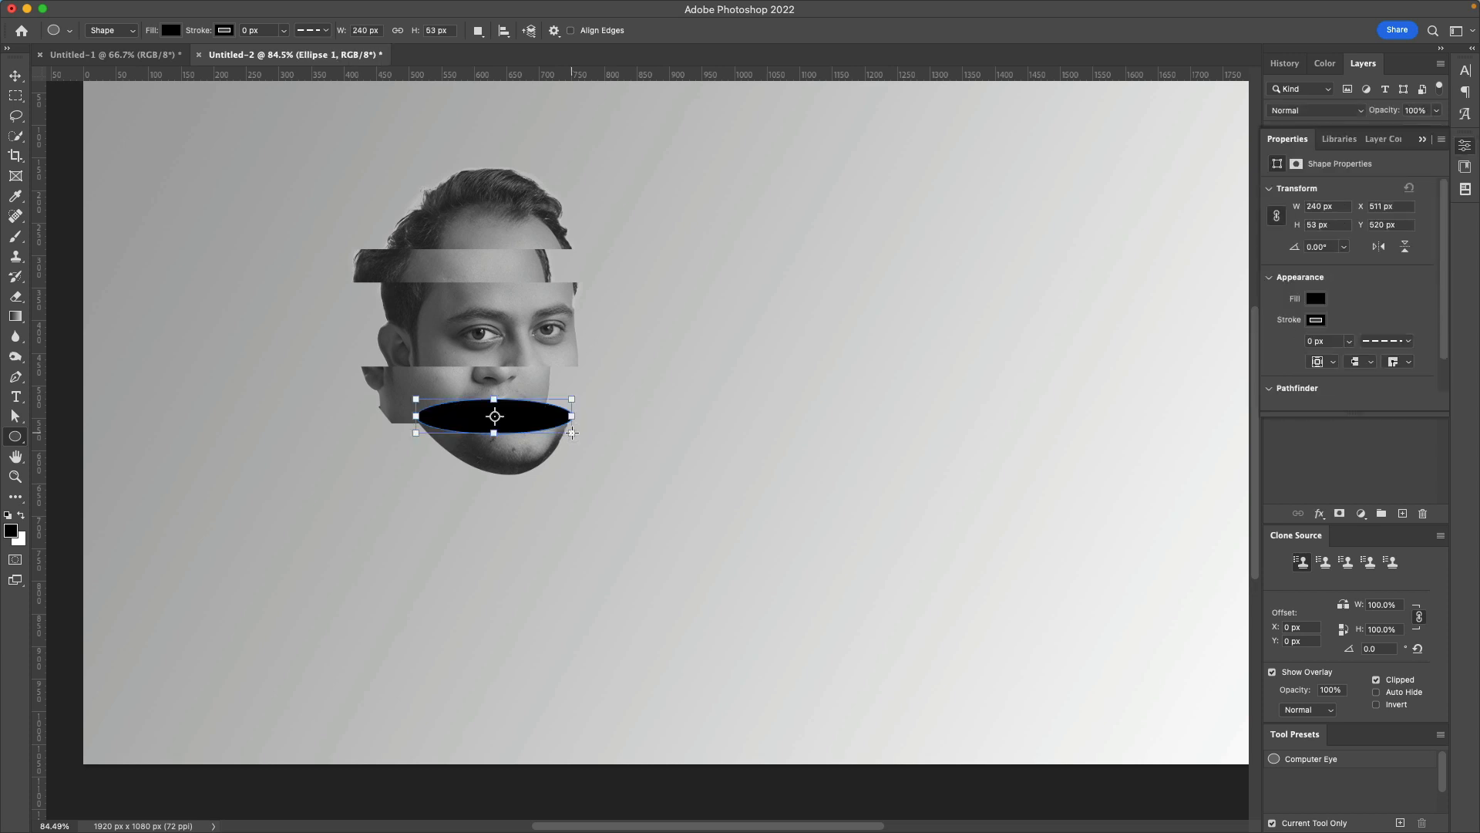
Step: Move the Ellipse 1 layer below Layer 1, directly above the Background
click(15, 75)
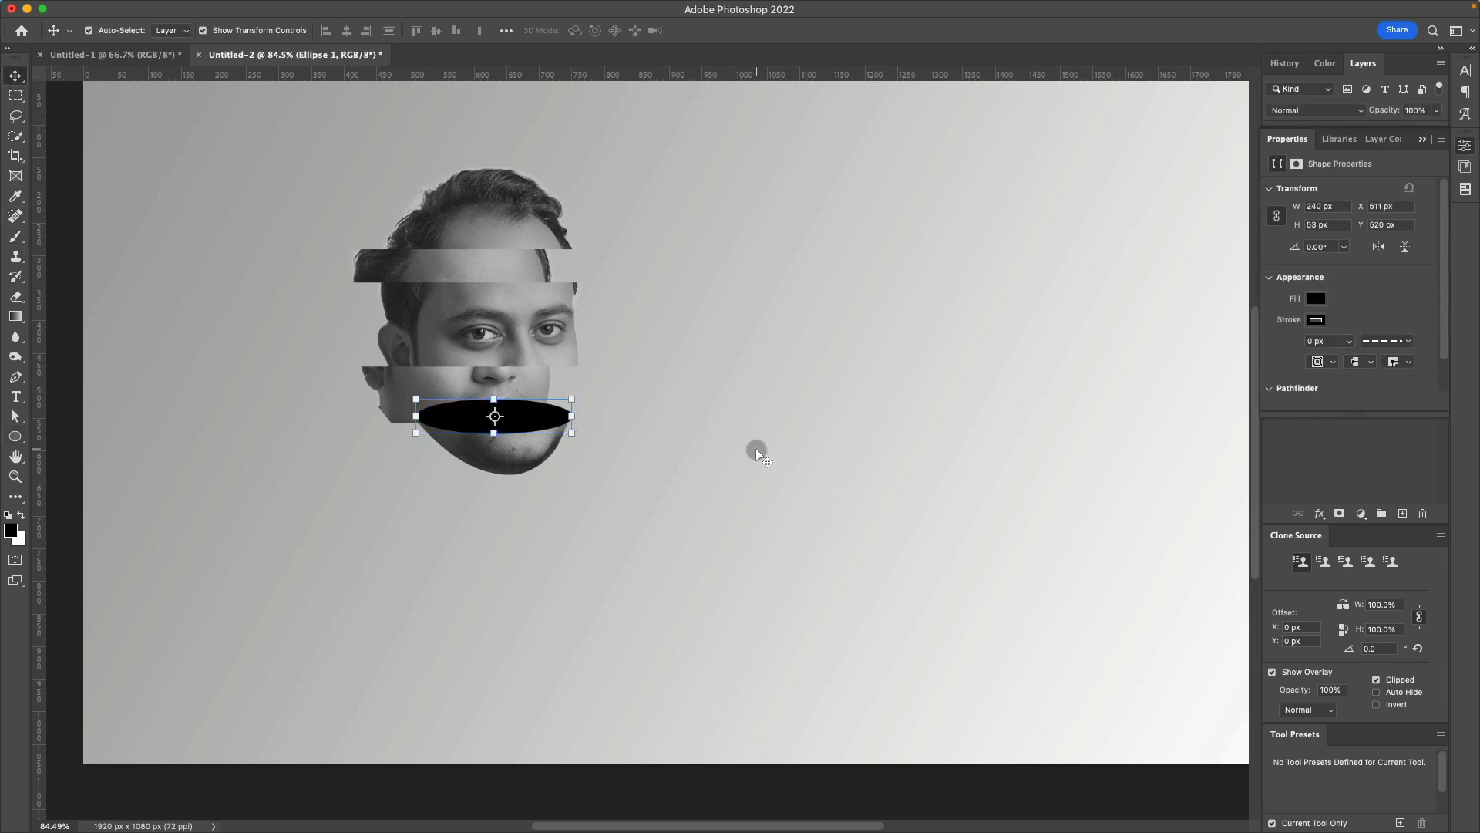
click(756, 451)
click(552, 424)
click(1423, 139)
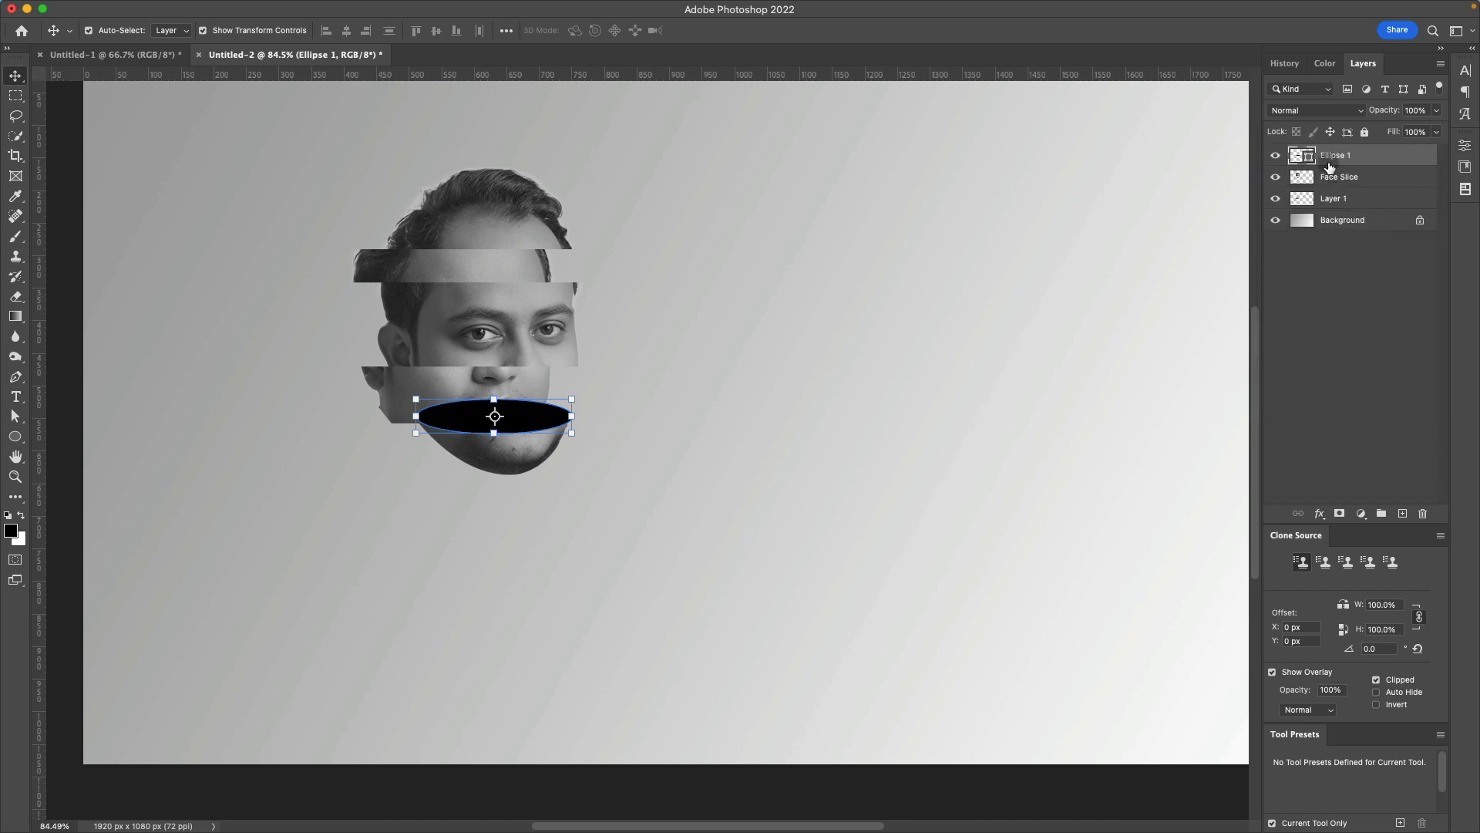
drag(1331, 164, 1339, 205)
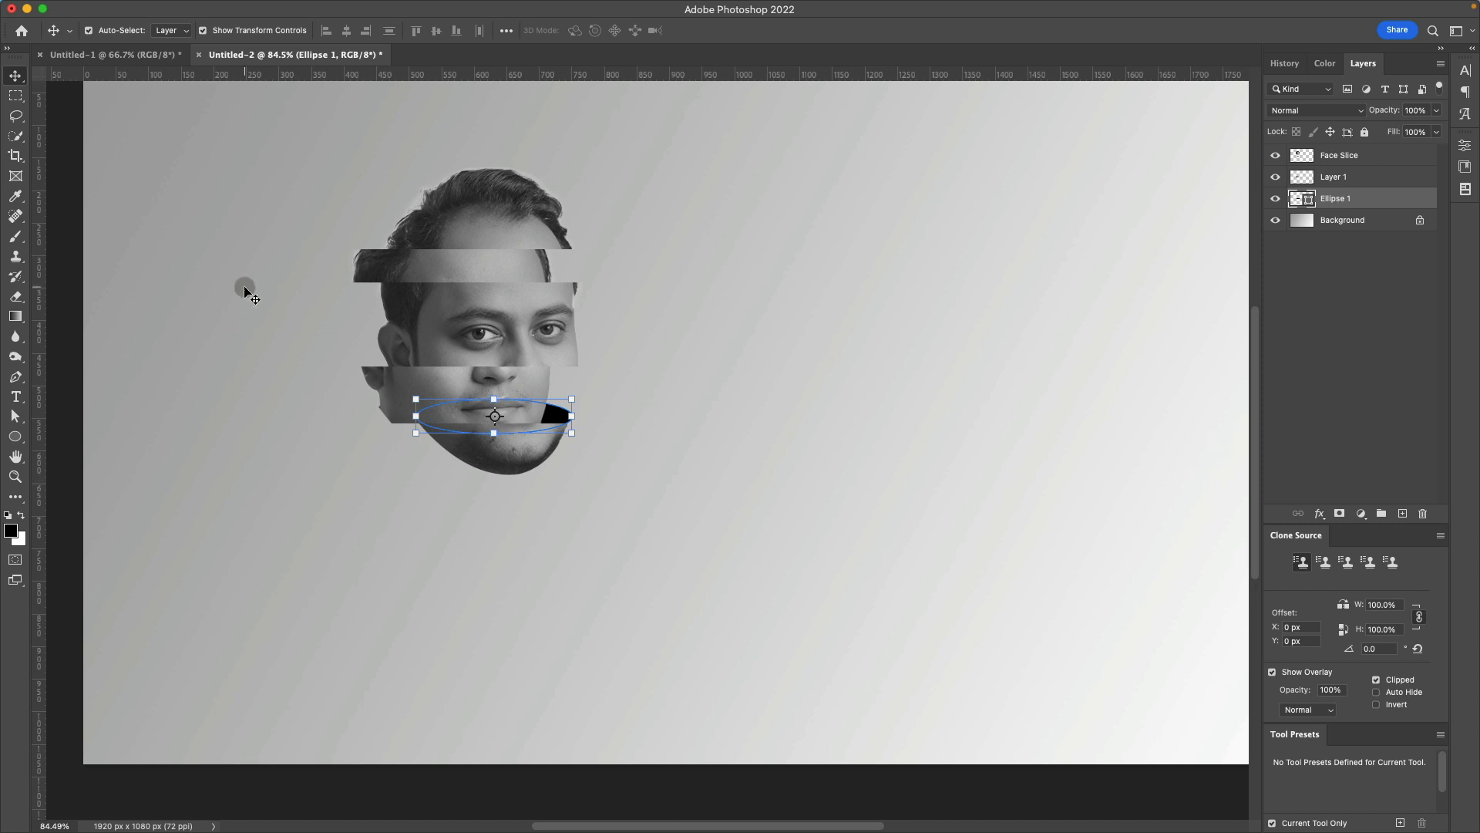
click(274, 317)
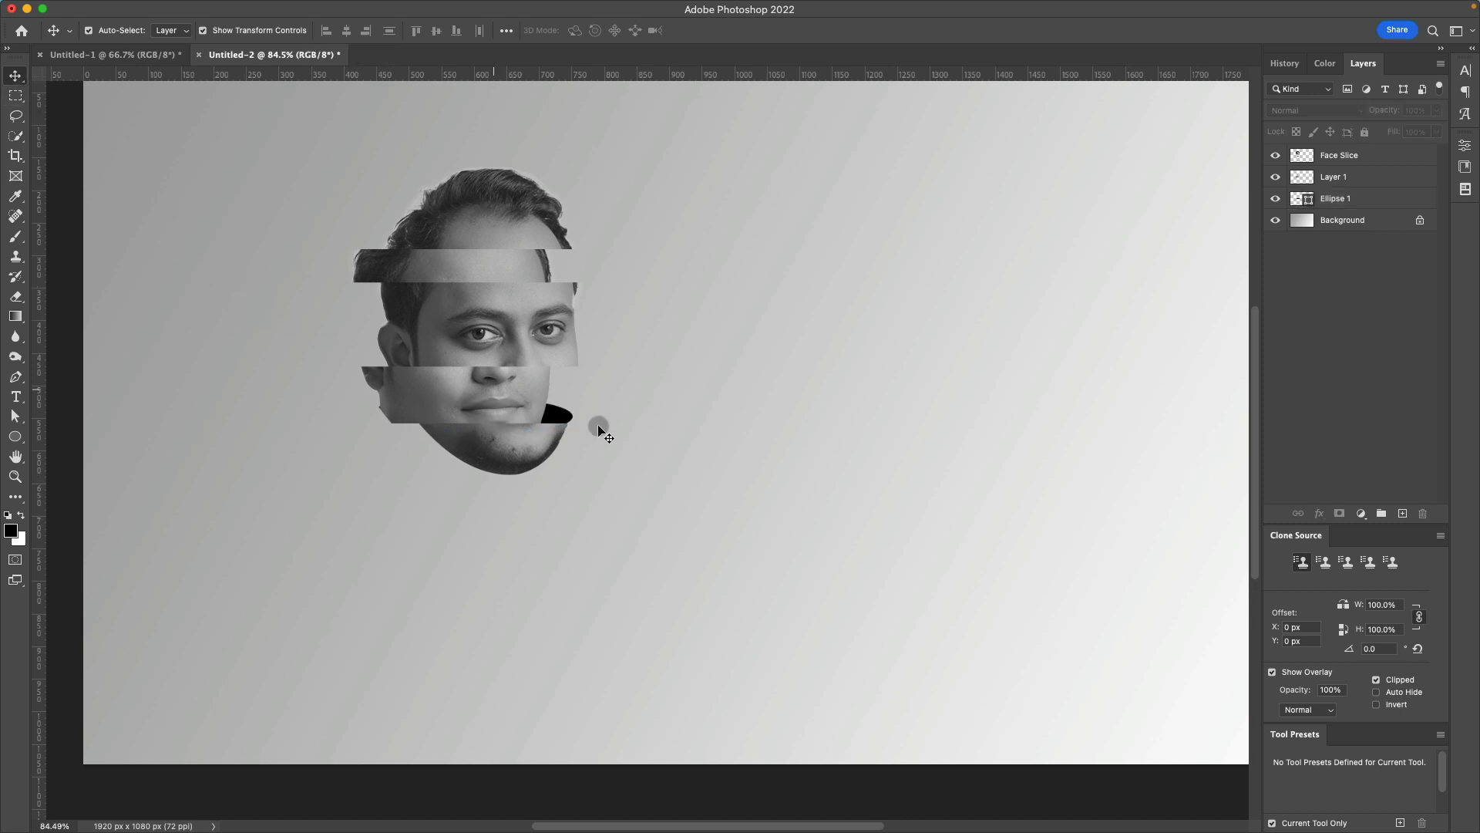
Step: Flatten the ellipse to about 79% of its height, shift it slightly left and narrow it to match the chin strip's top edge
scroll(585, 442, up, 3)
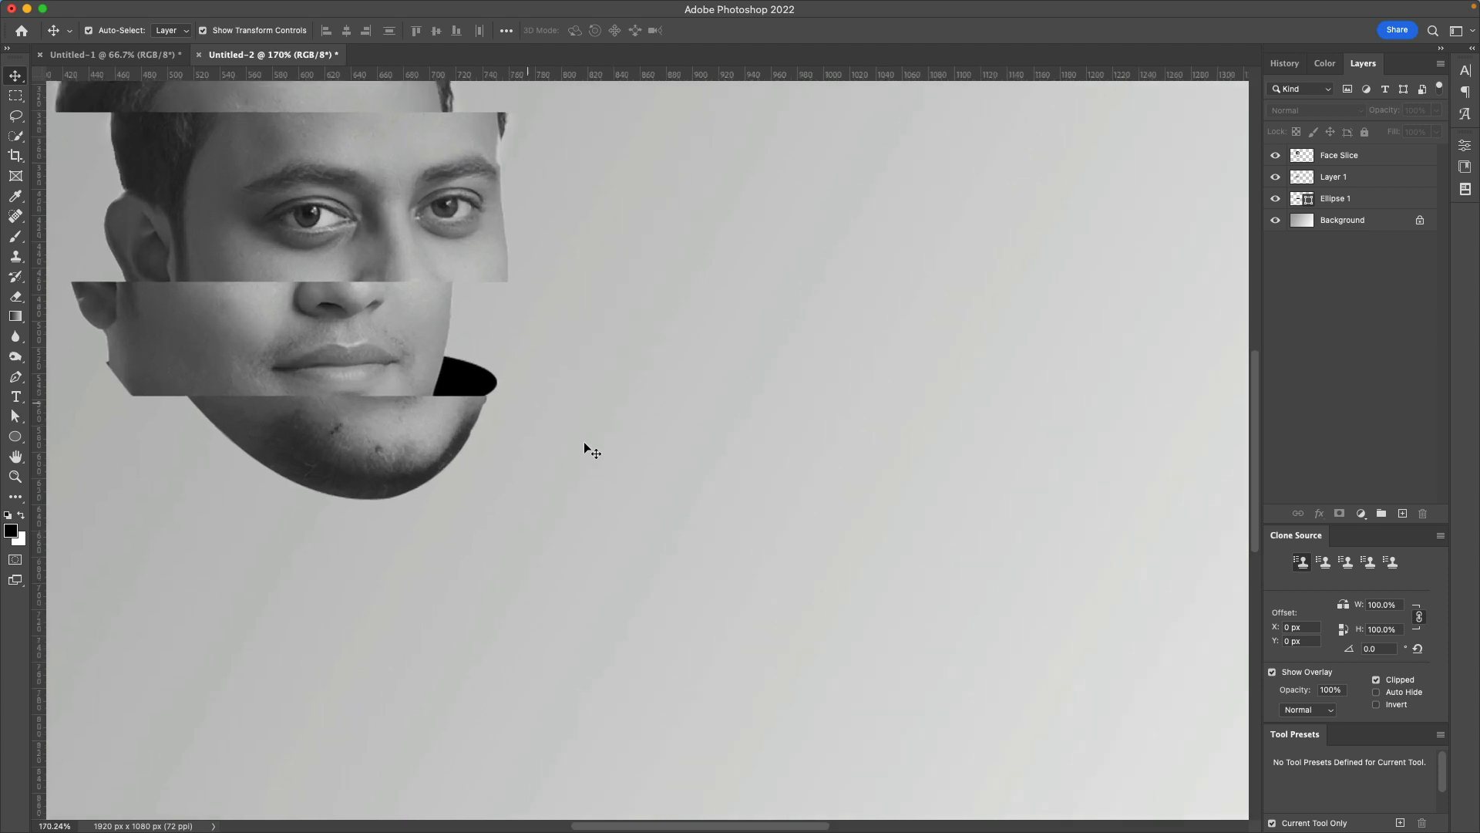
click(470, 374)
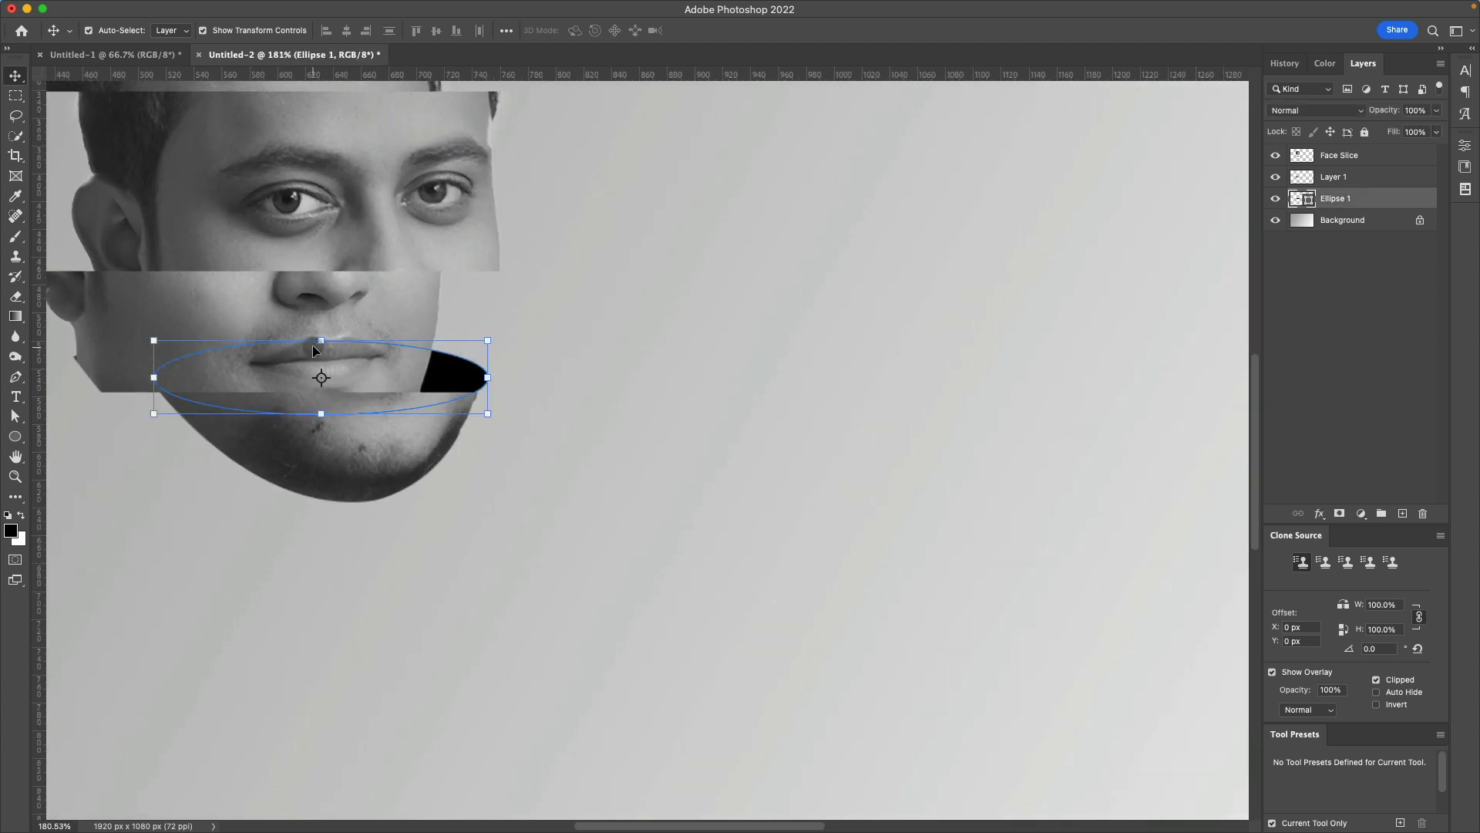
drag(317, 343, 312, 357)
drag(452, 374, 450, 374)
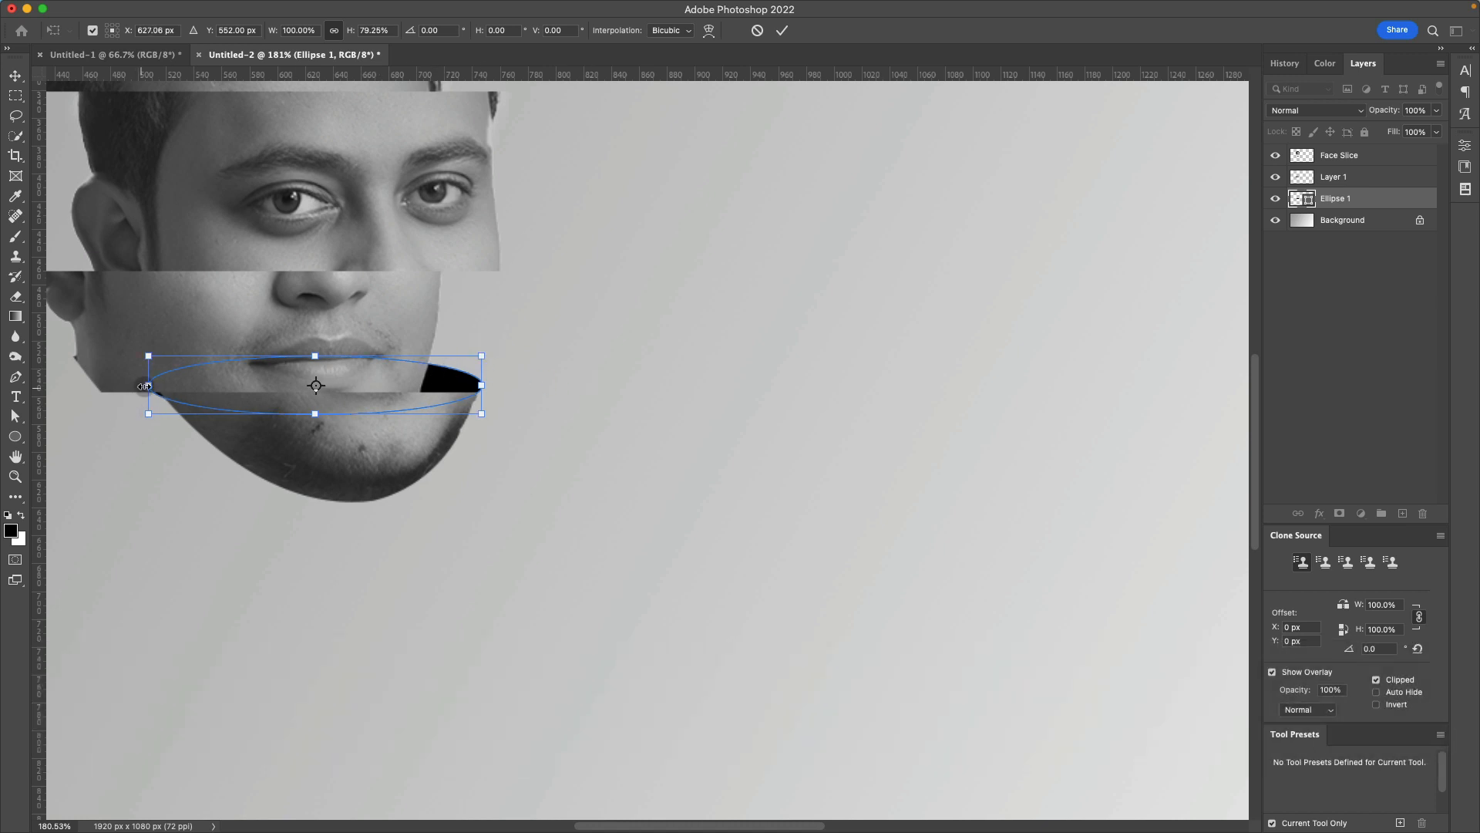
key(shift)
drag(148, 385, 158, 385)
click(15, 76)
click(548, 189)
Step: Duplicate the black ellipse three times, placing the copies behind the exposed strip edges at the left ear, right temple and upper left forehead
scroll(548, 188, down, 4)
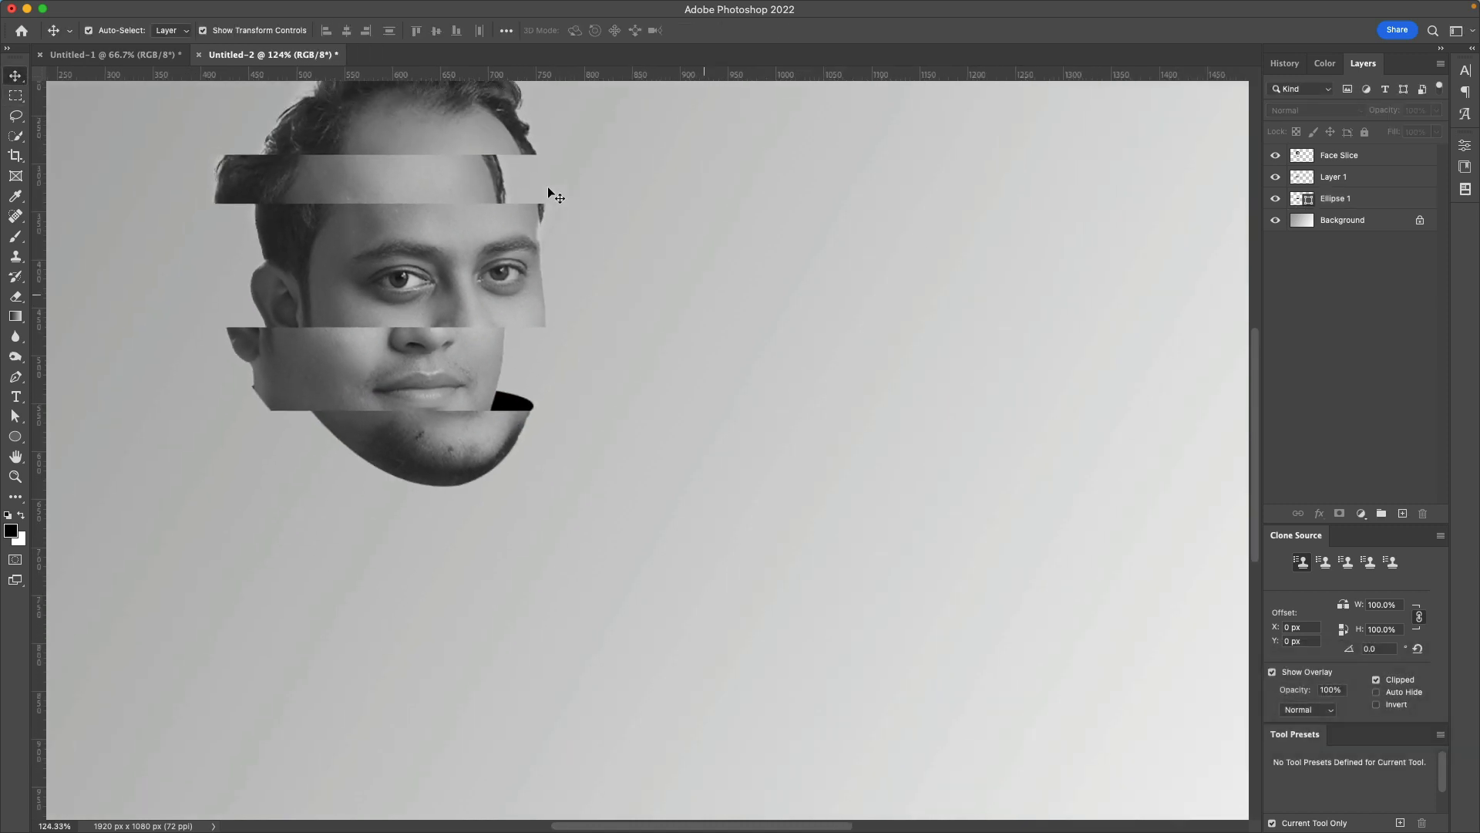
scroll(553, 387, up, 4)
scroll(552, 387, down, 2)
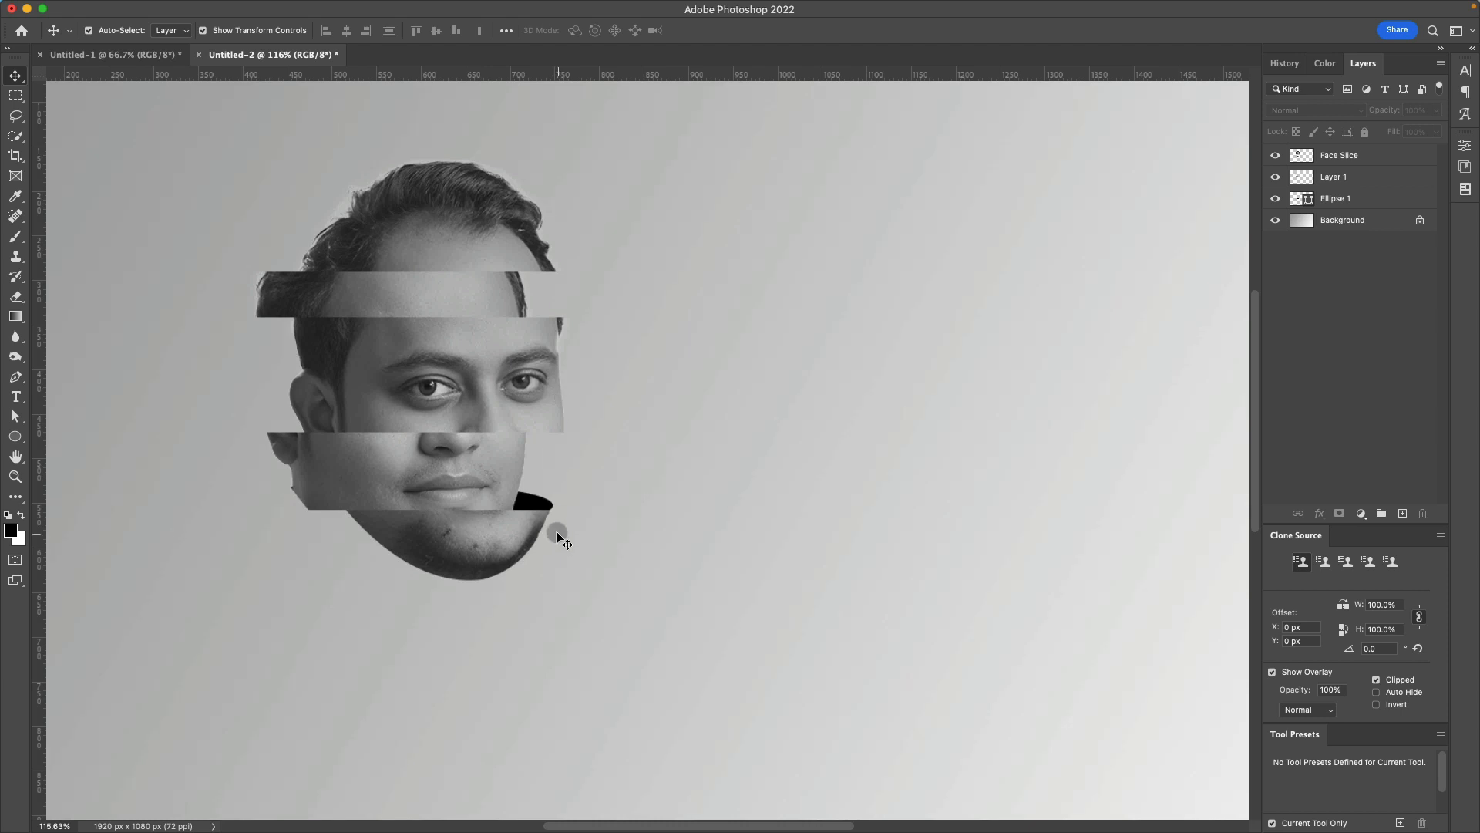
click(540, 505)
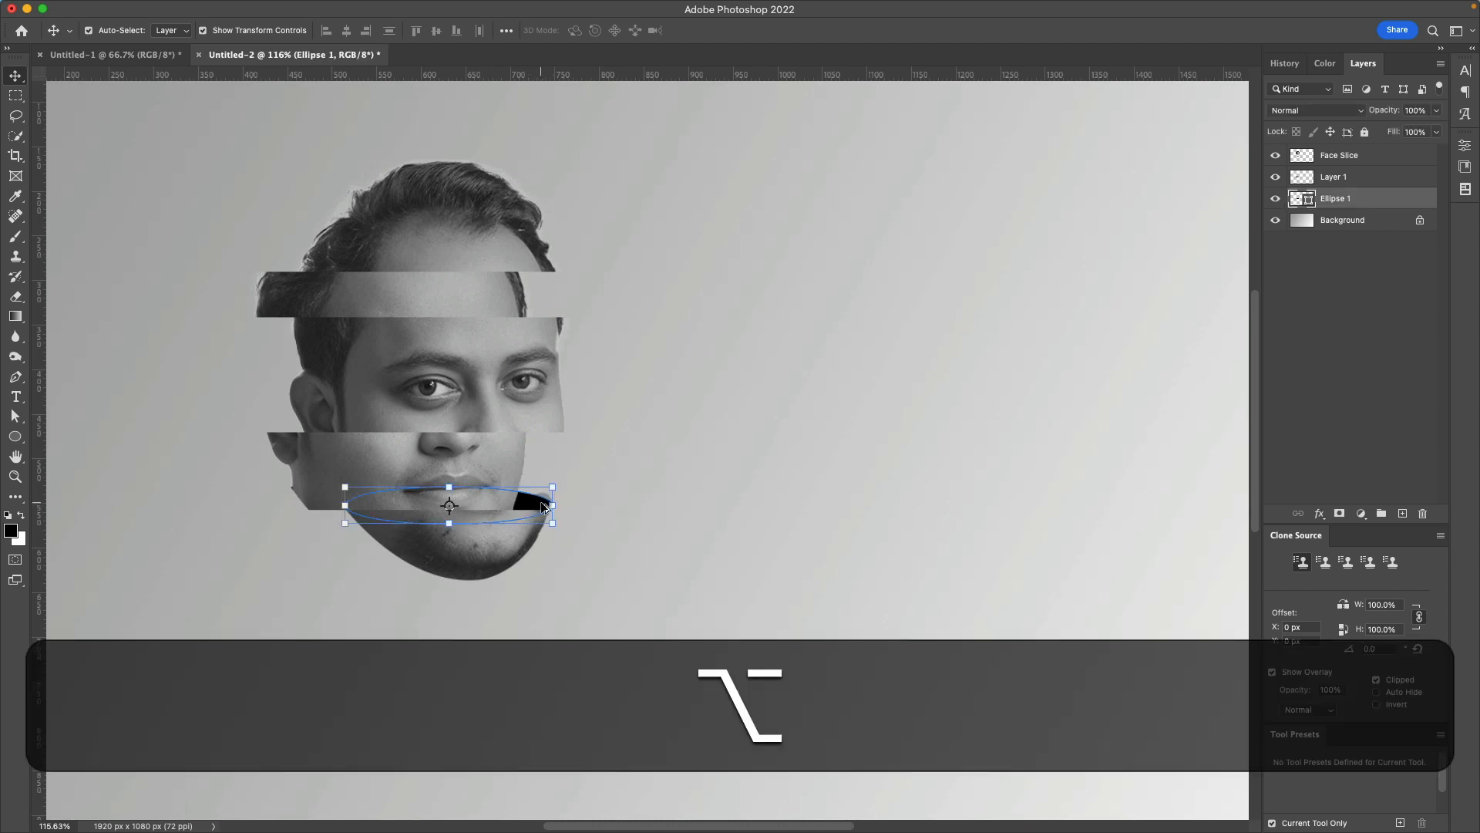
drag(542, 506, 462, 429)
click(760, 462)
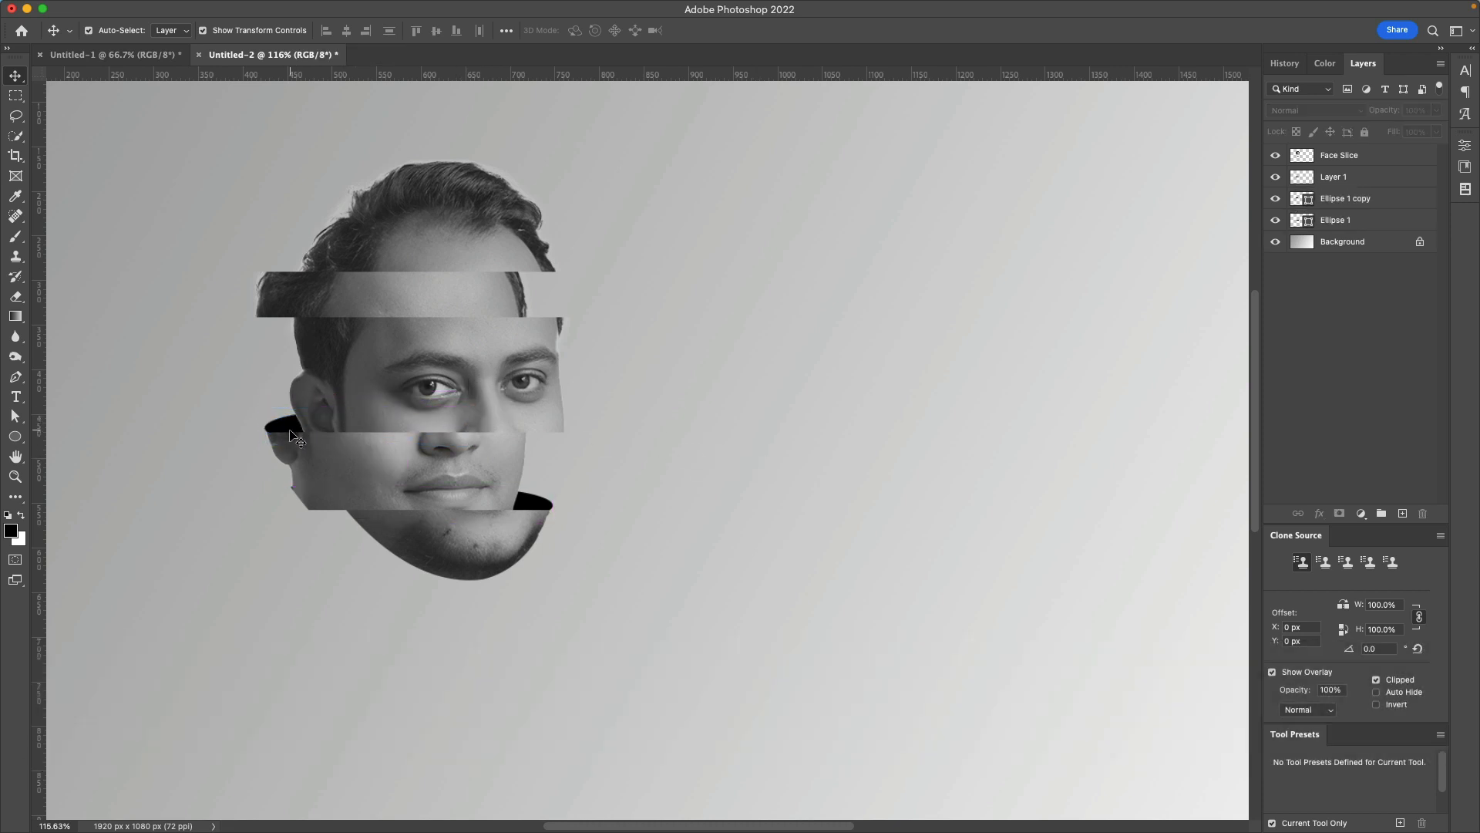
key(alt)
drag(291, 429, 378, 313)
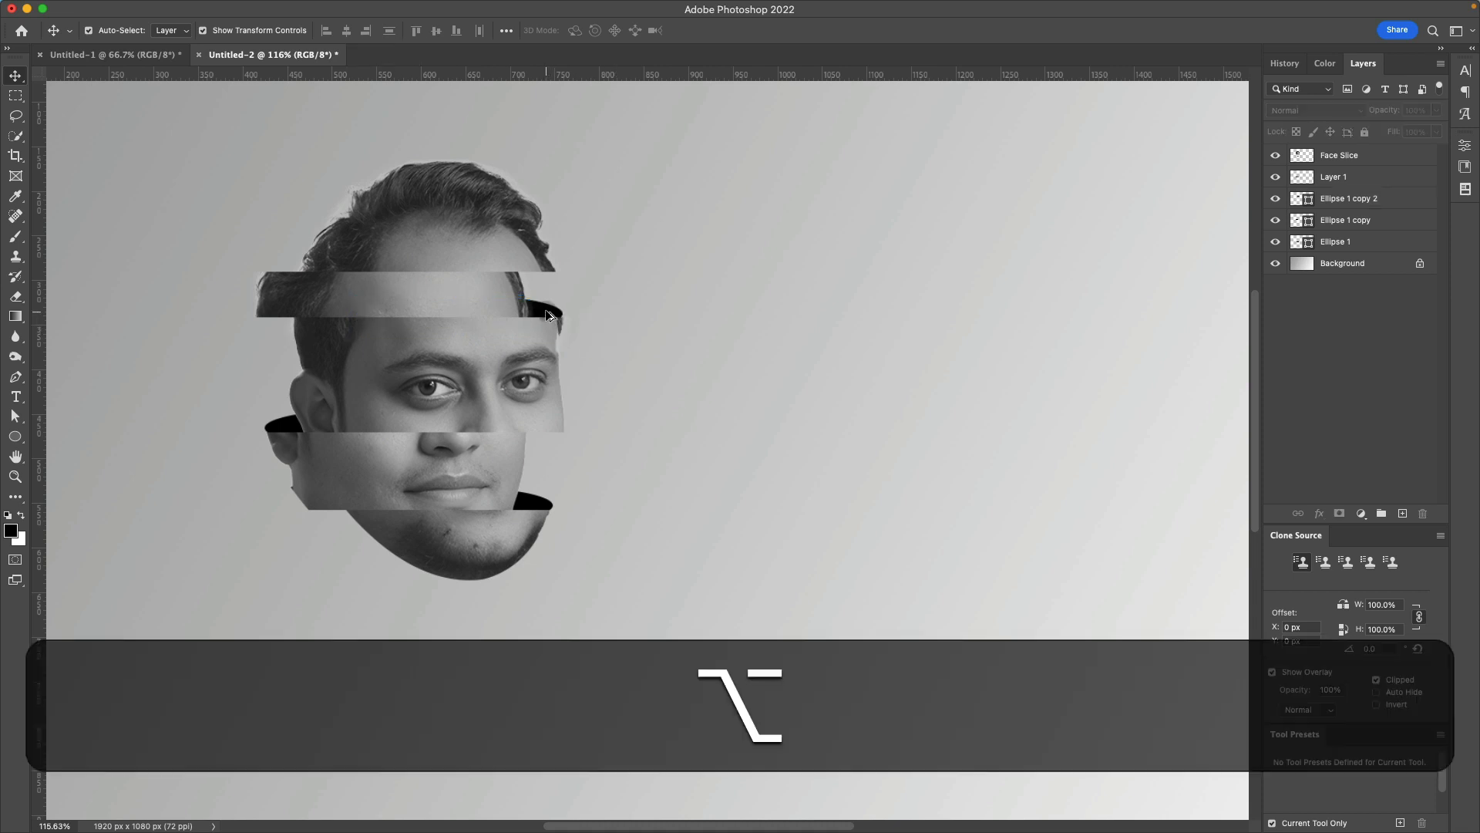
drag(543, 314, 451, 271)
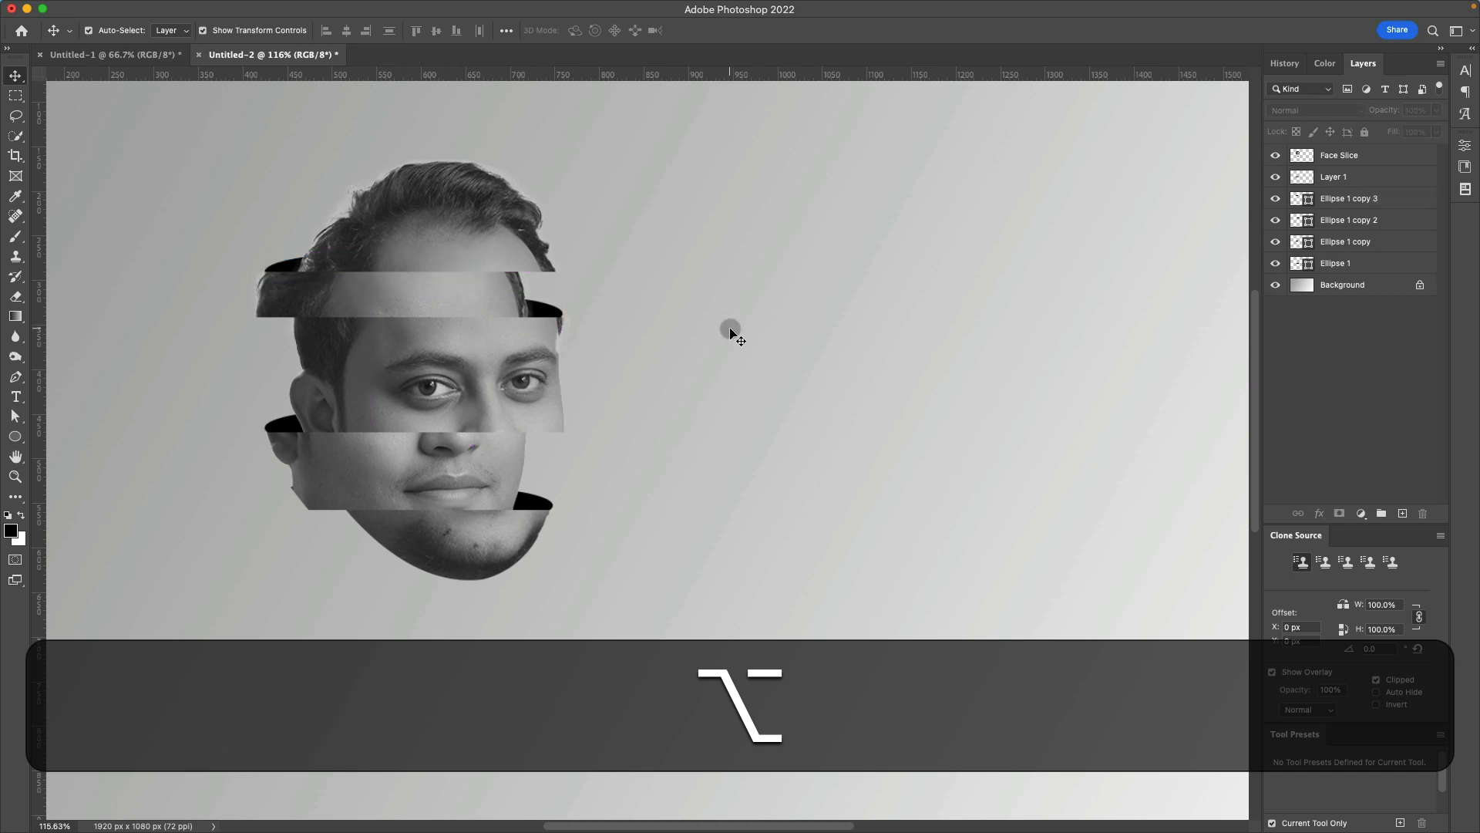
alt+scroll(729, 327, down, 5)
alt+scroll(729, 328, up, 6)
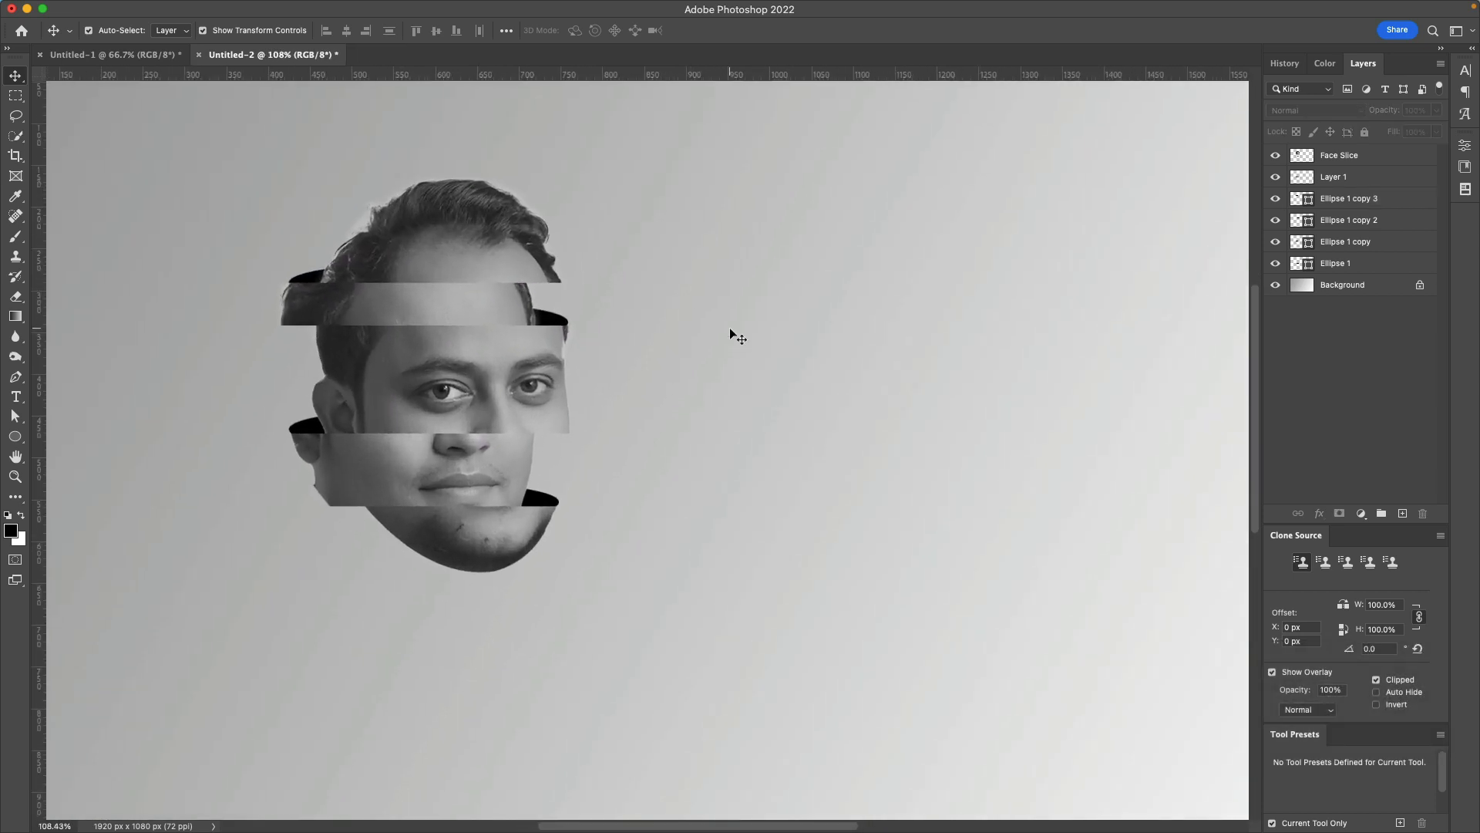
alt+scroll(729, 327, down, 5)
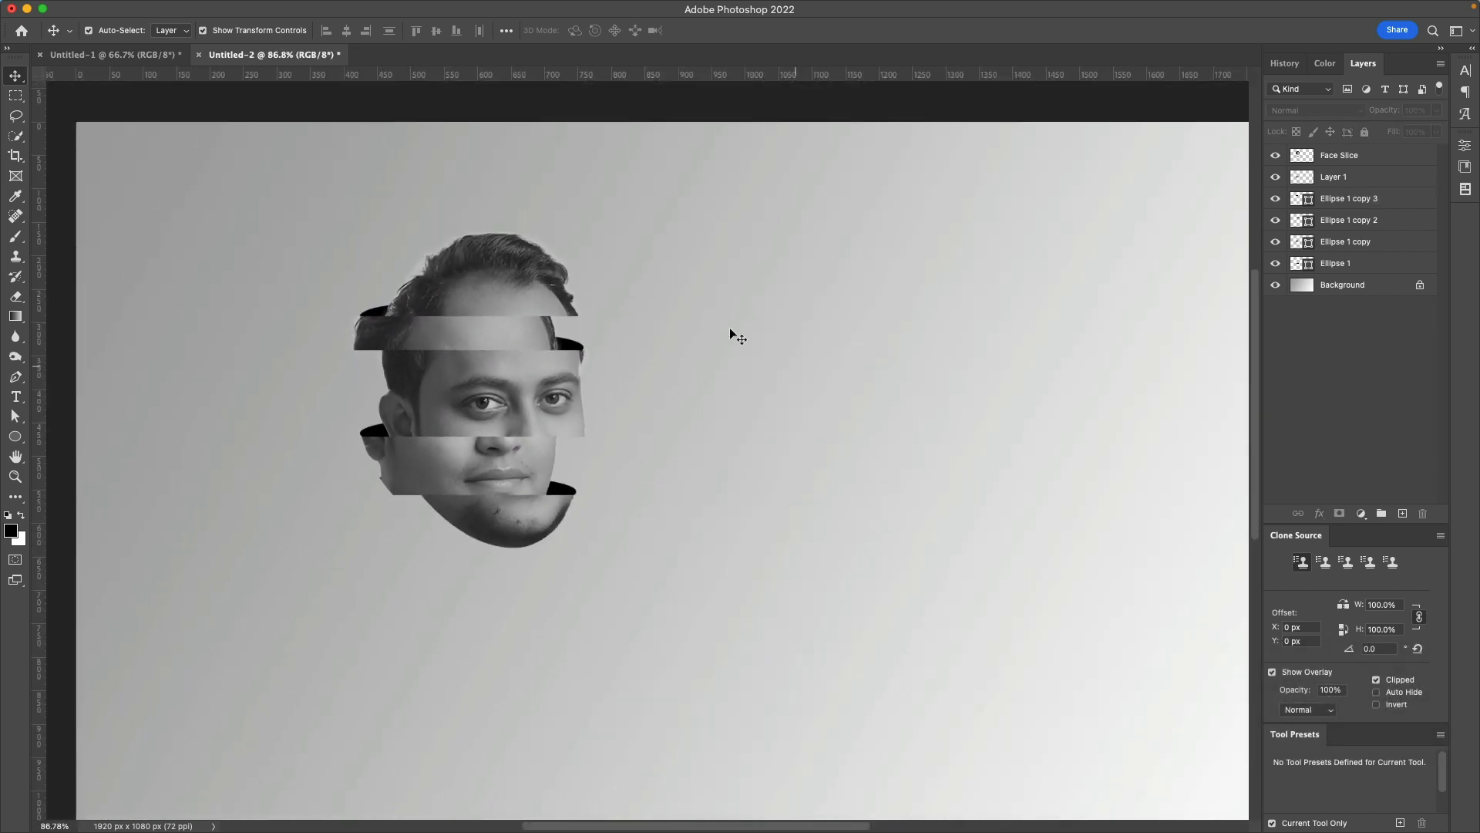
alt+scroll(729, 327, up, 2)
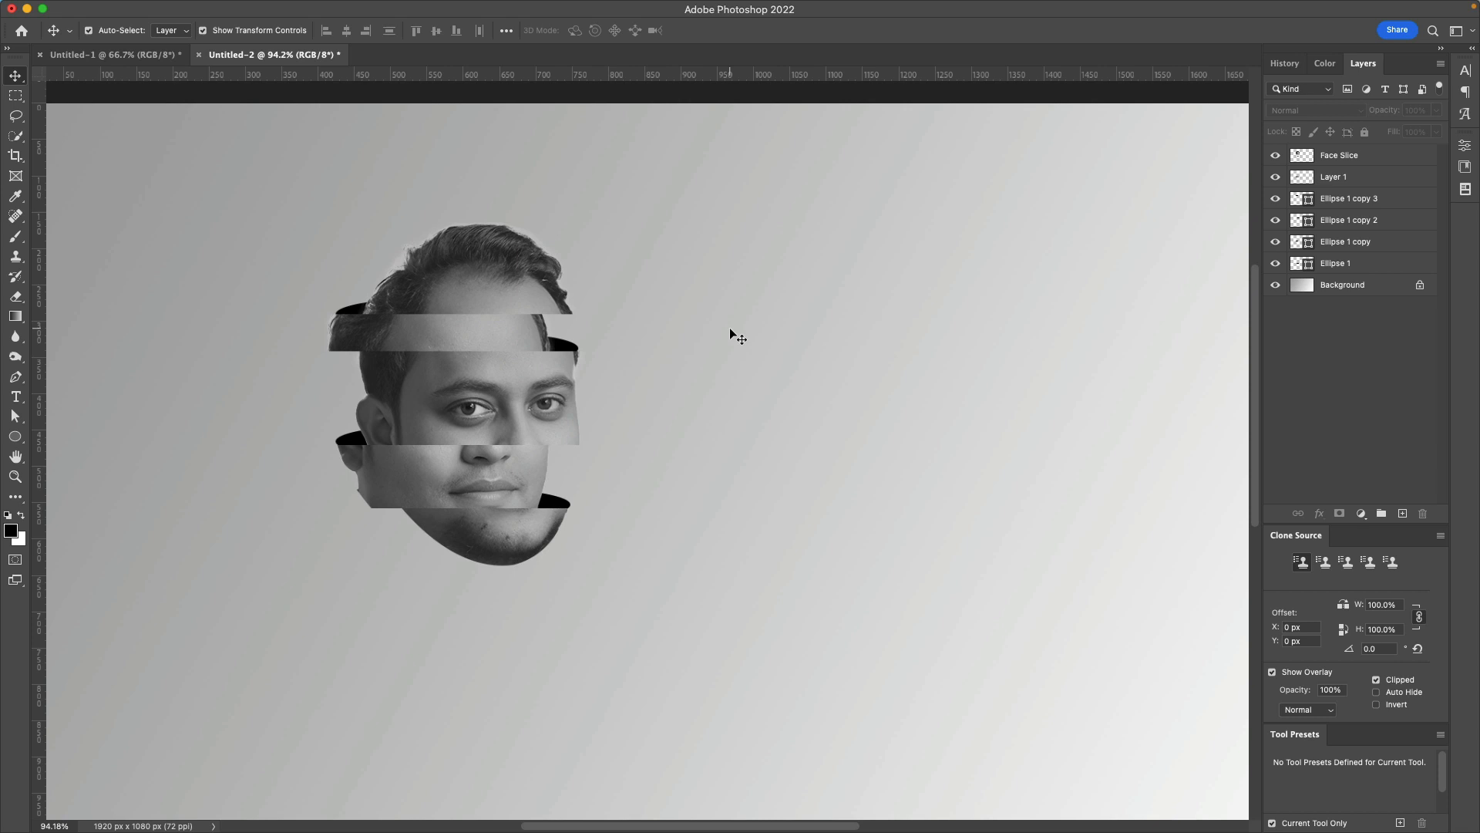
alt+scroll(730, 326, up, 3)
alt+scroll(730, 327, down, 2)
alt+scroll(729, 327, down, 1)
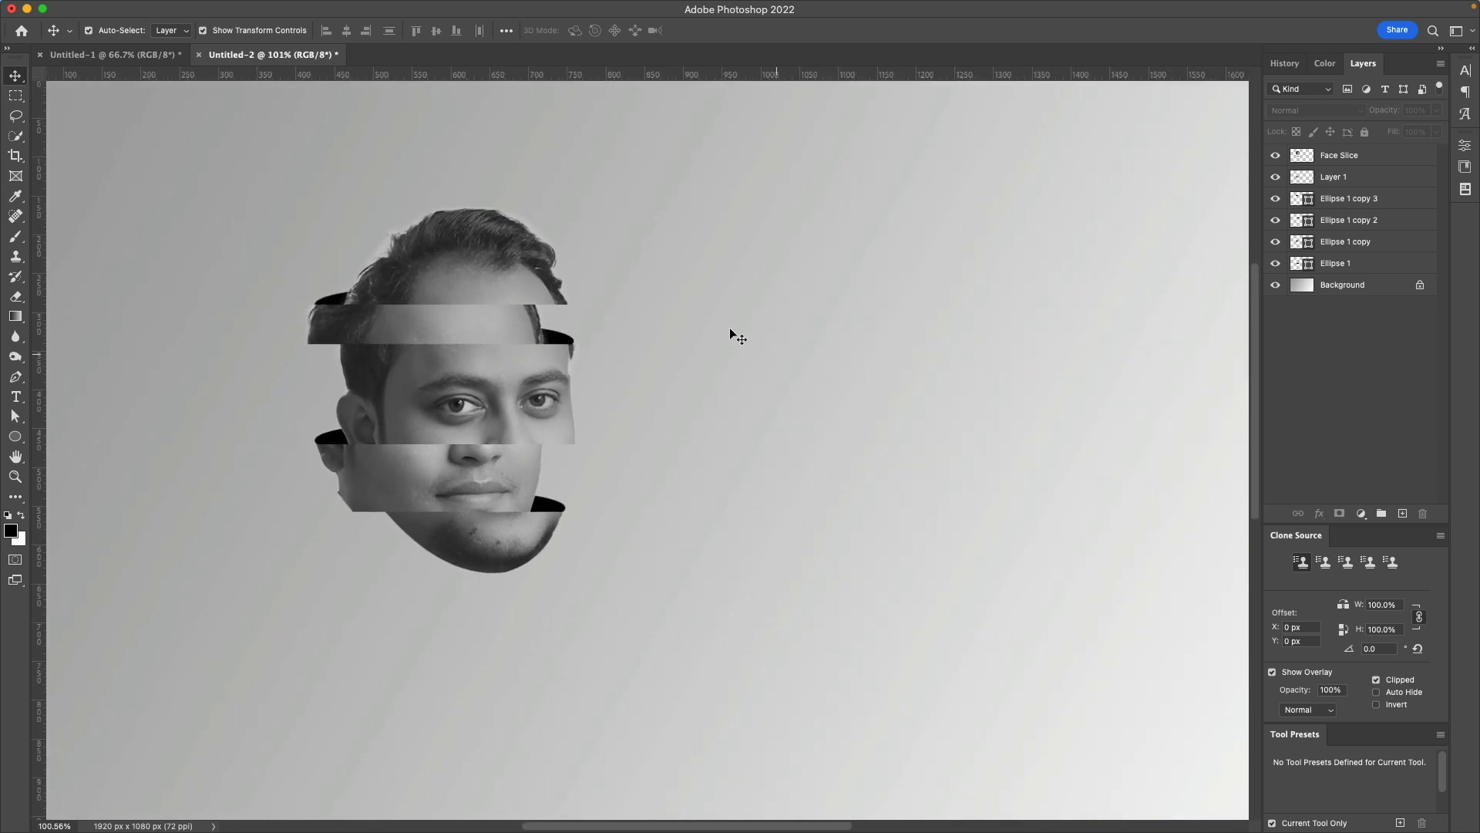
Step: Check which slice opening each of the four ellipse layers covers by selecting them one after another
alt+scroll(729, 327, down, 2)
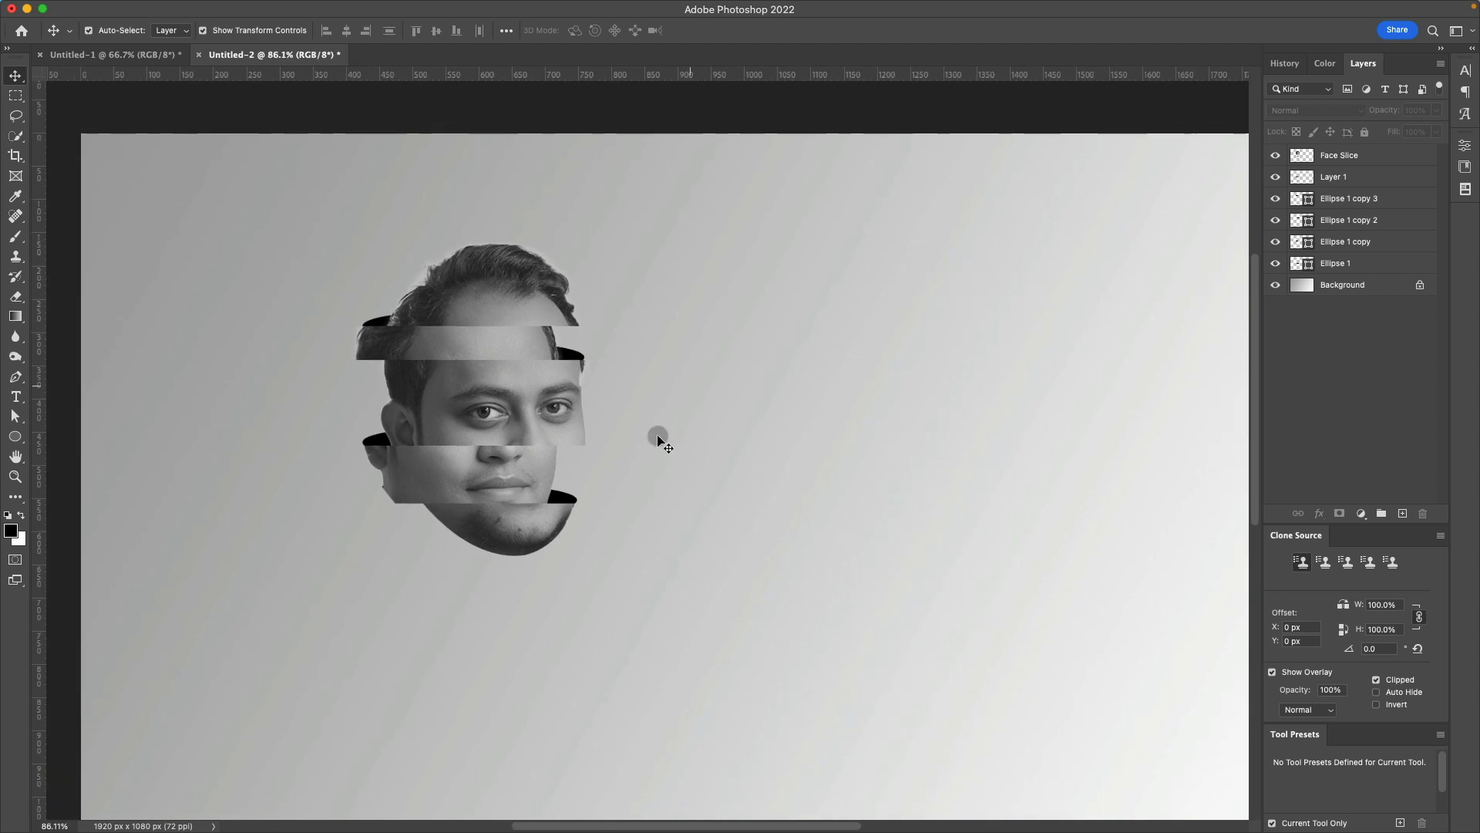
click(573, 500)
click(771, 478)
alt+scroll(771, 474, up, 2)
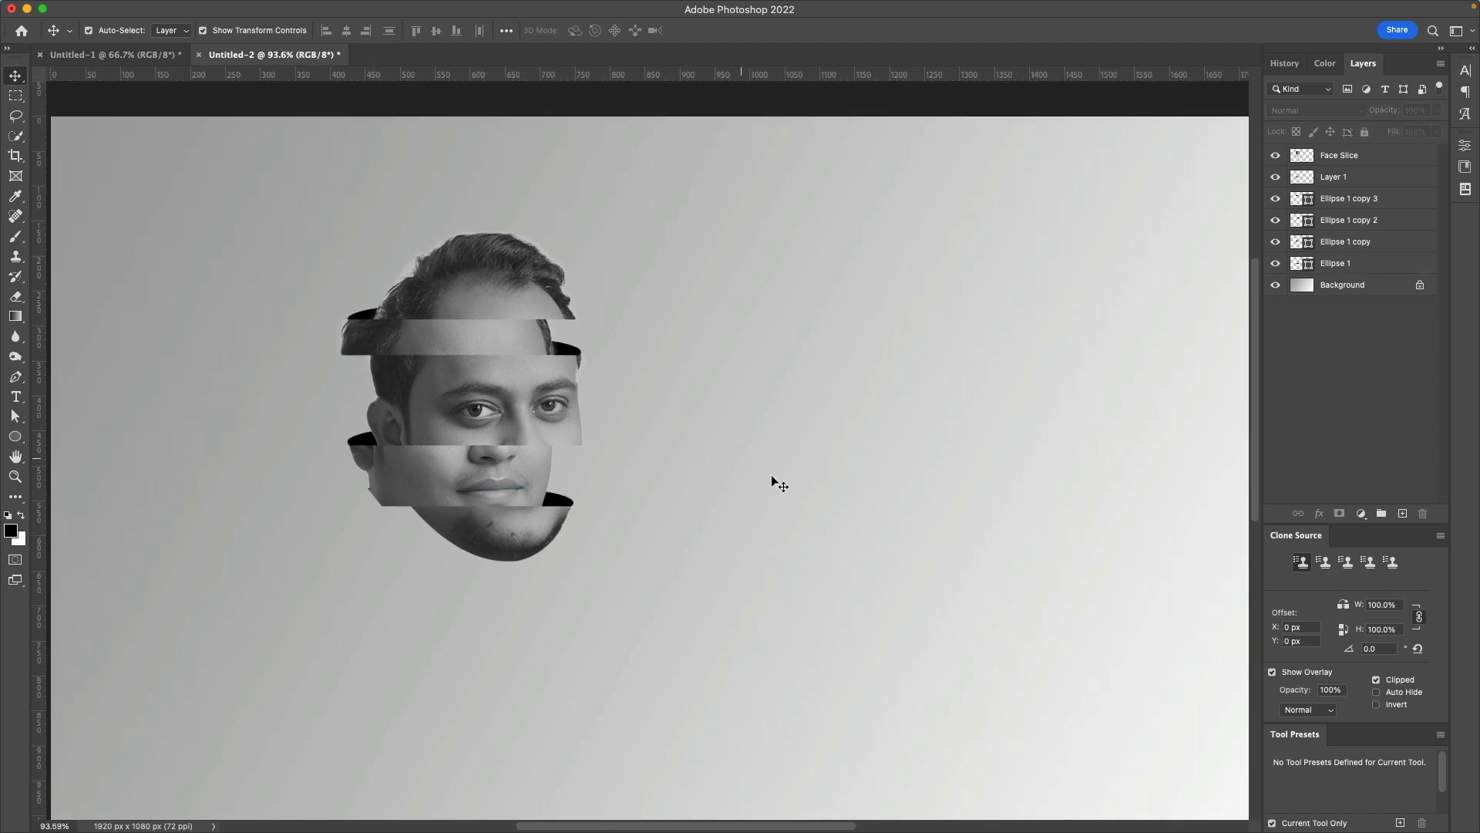
click(1334, 202)
click(1338, 223)
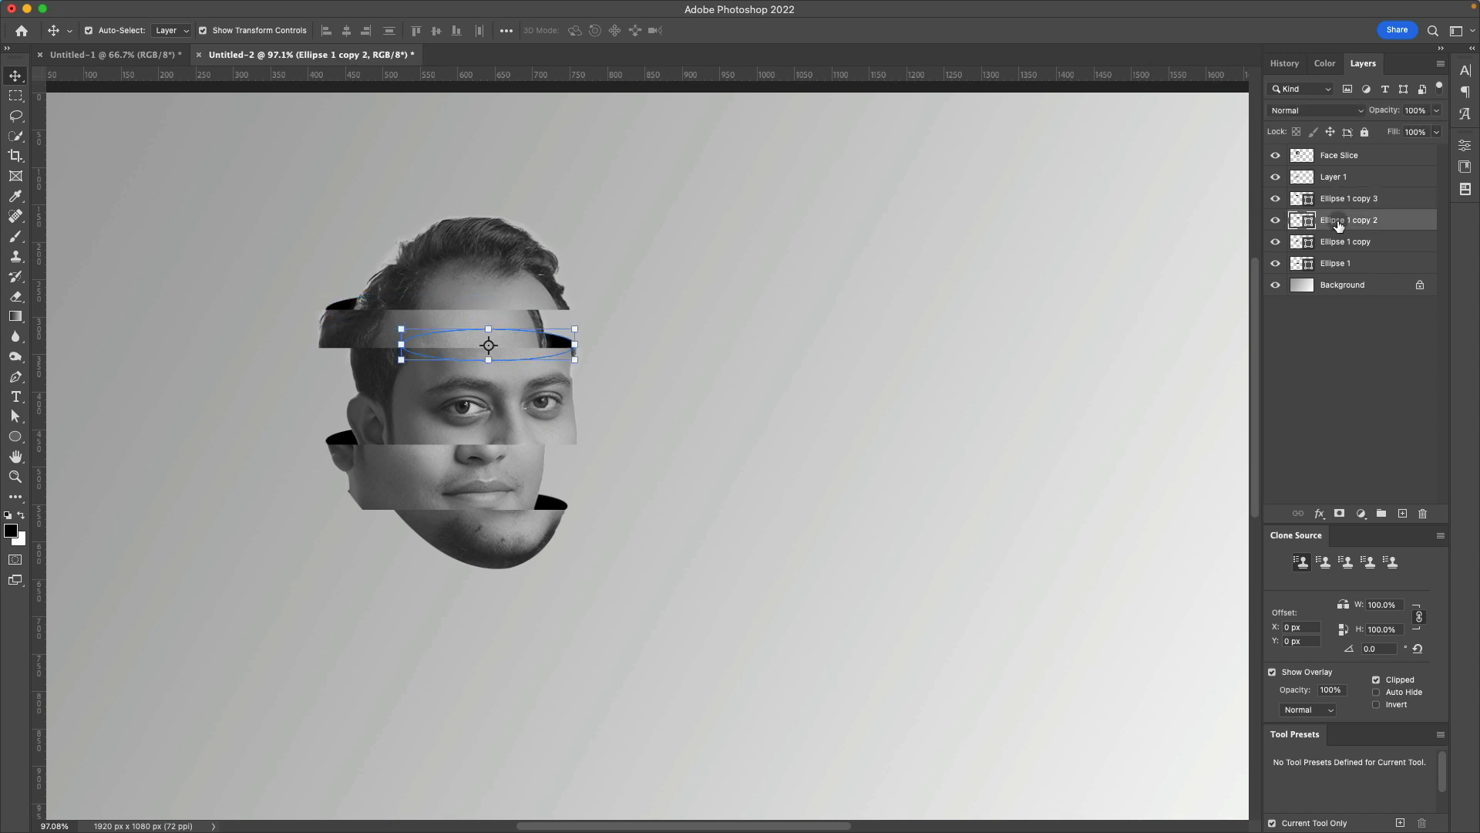
click(1339, 243)
click(1339, 265)
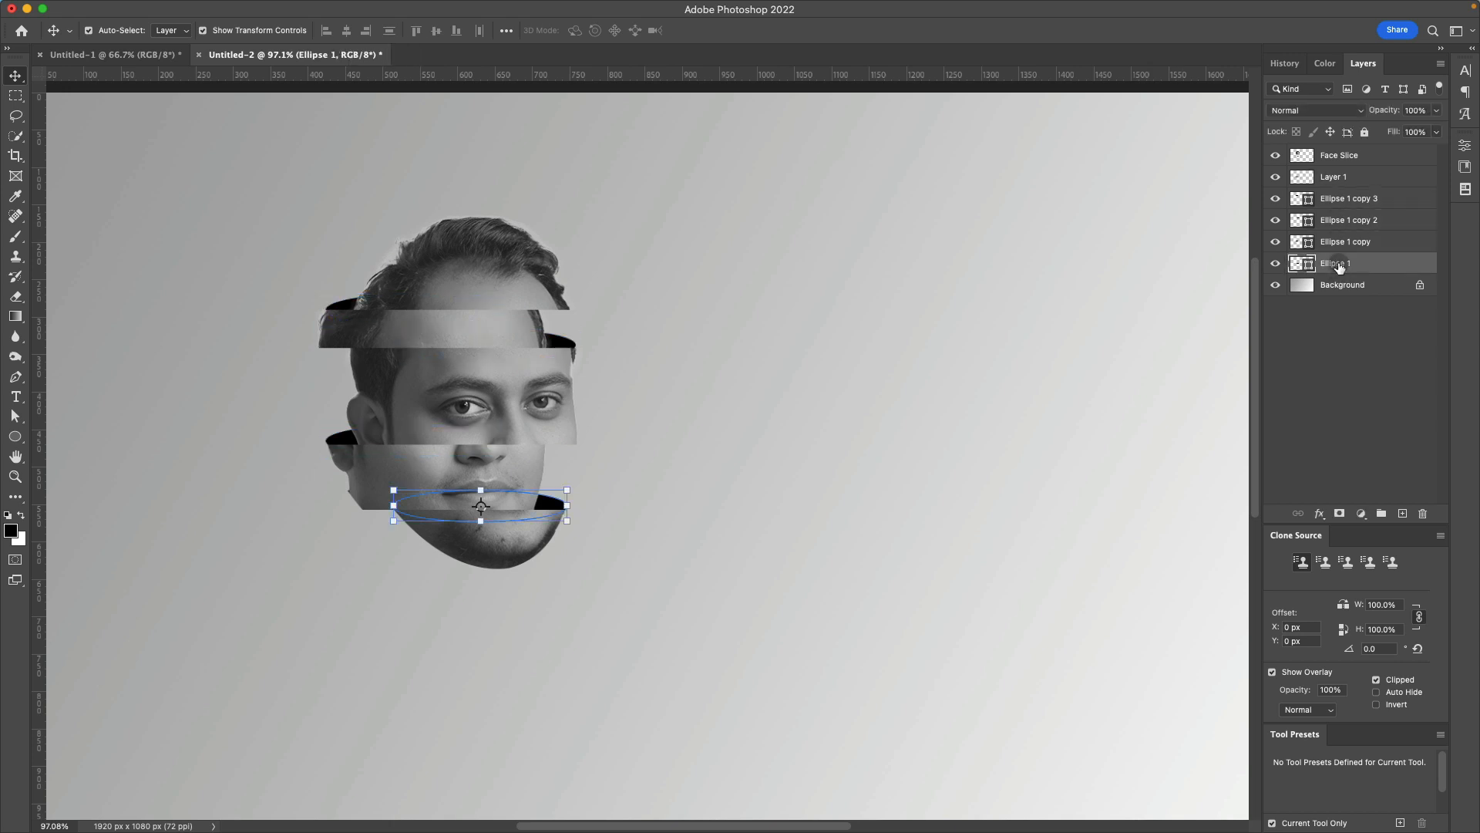
click(1347, 205)
click(1346, 222)
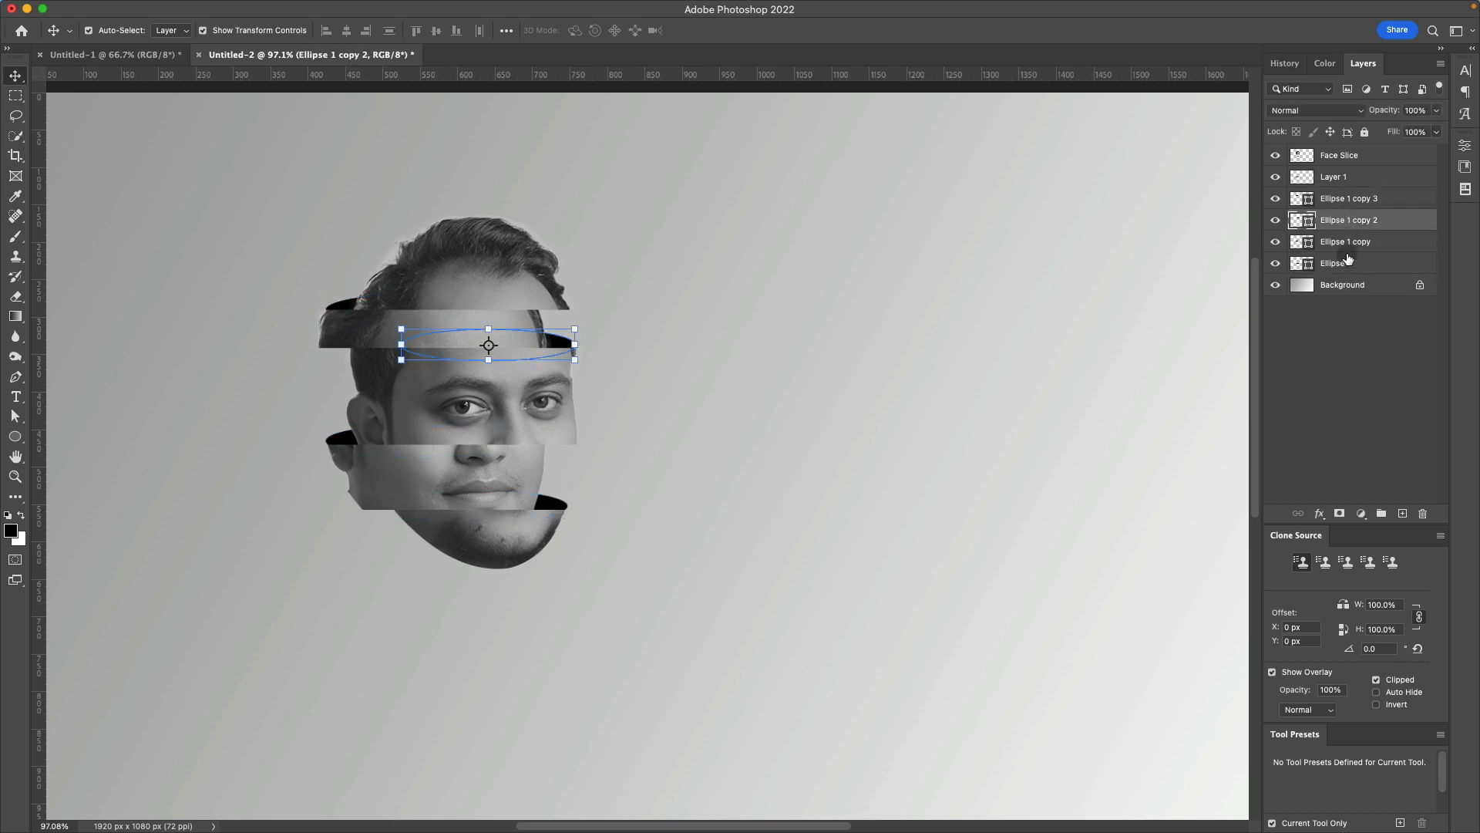
click(1346, 243)
double_click(1346, 263)
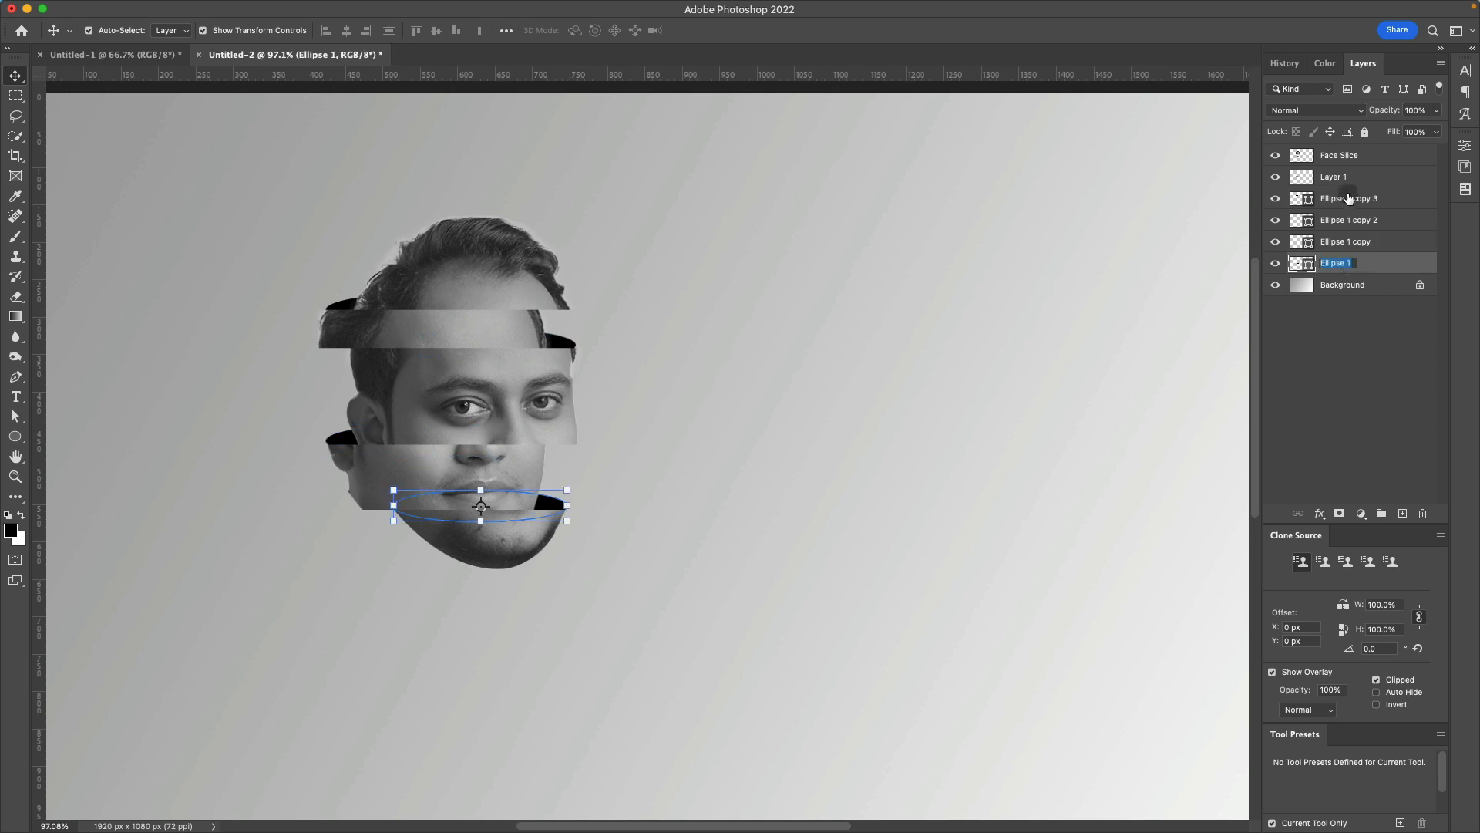
click(844, 321)
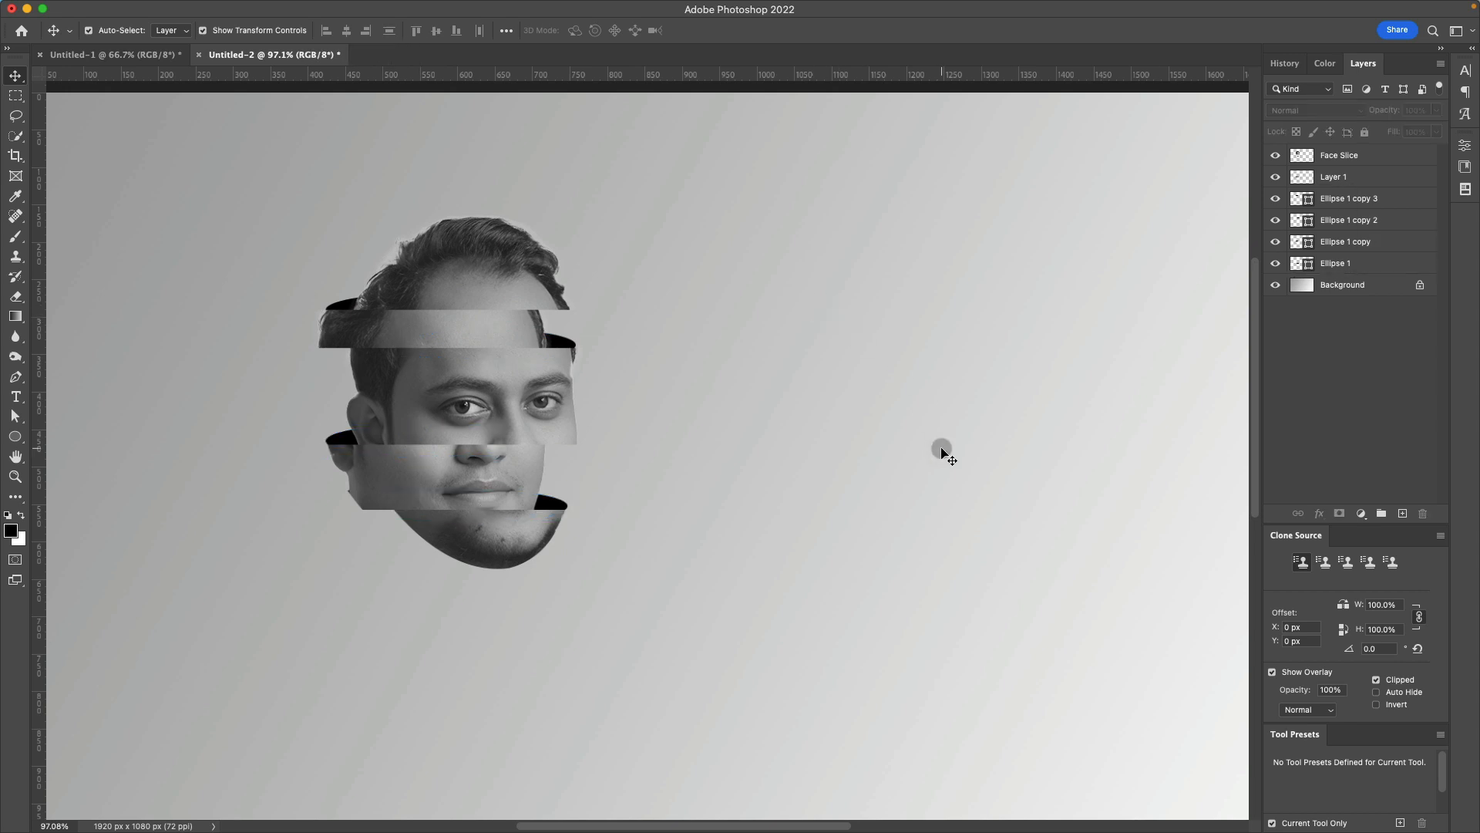
Step: Change the fill colour of the ellipse at the chin cut, Ellipse 1, to red (#d41111)
scroll(942, 449, up, 2)
scroll(941, 450, down, 2)
click(549, 515)
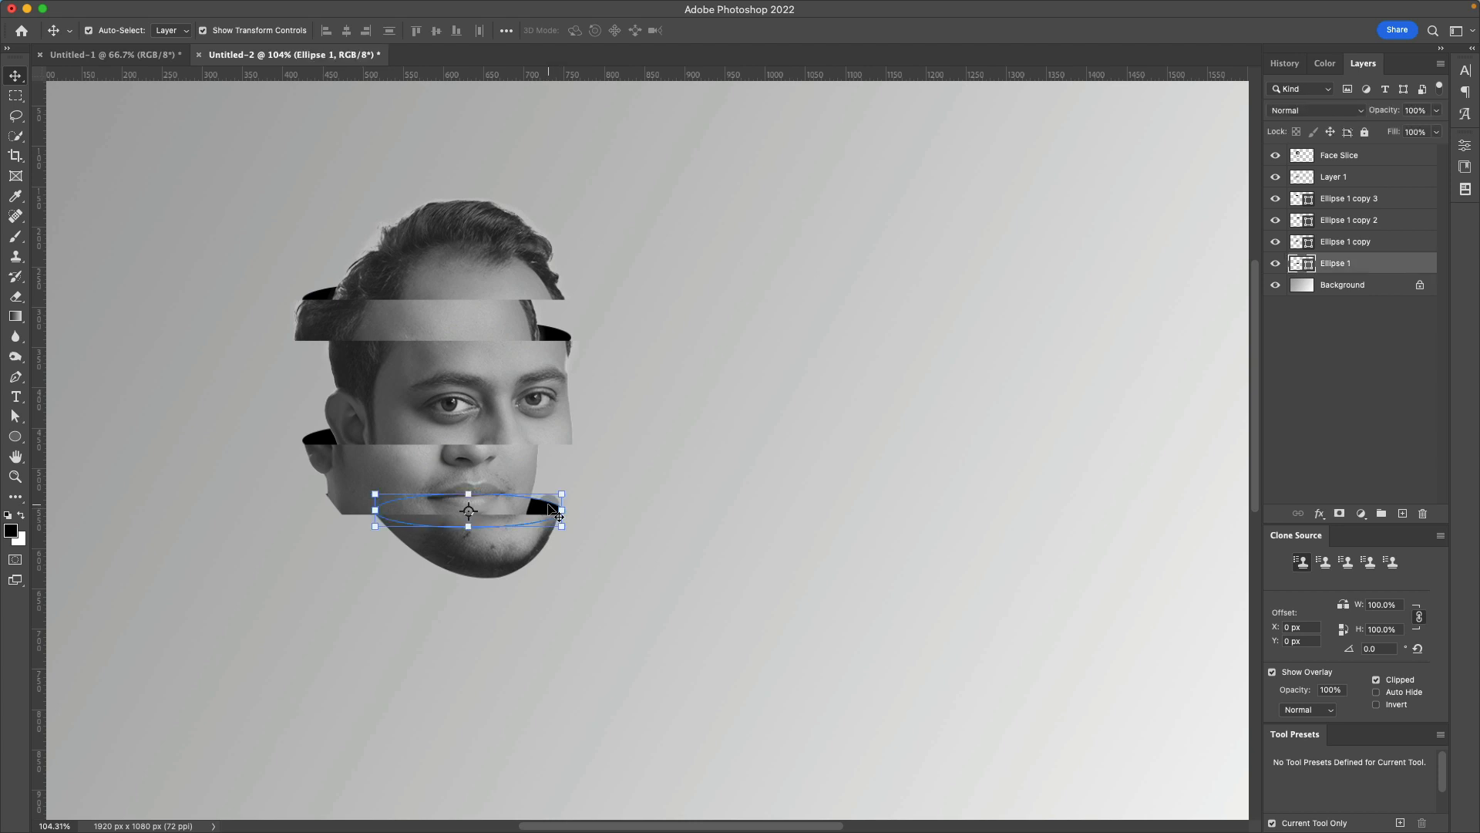
double_click(1310, 264)
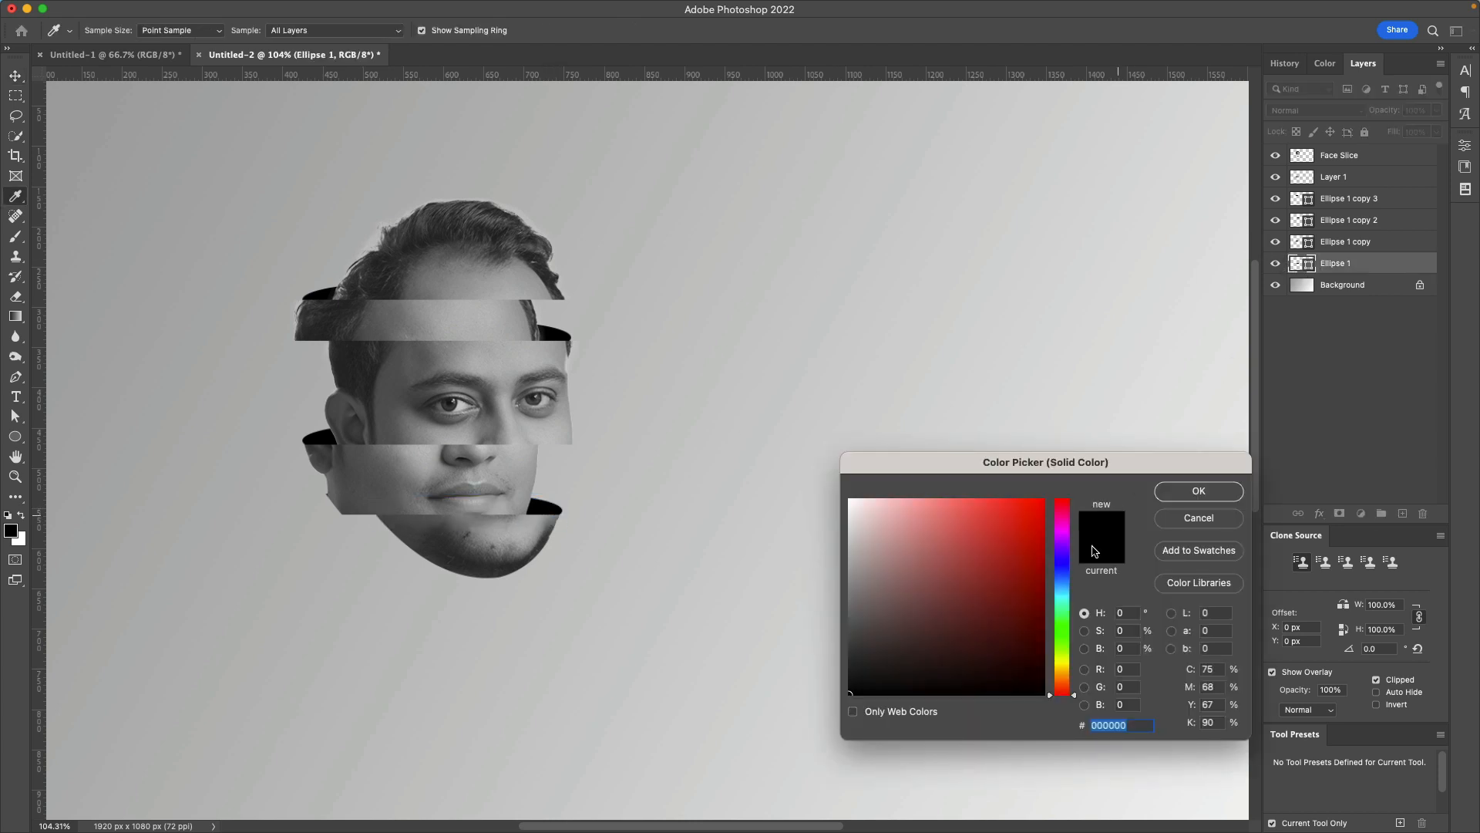
click(1029, 530)
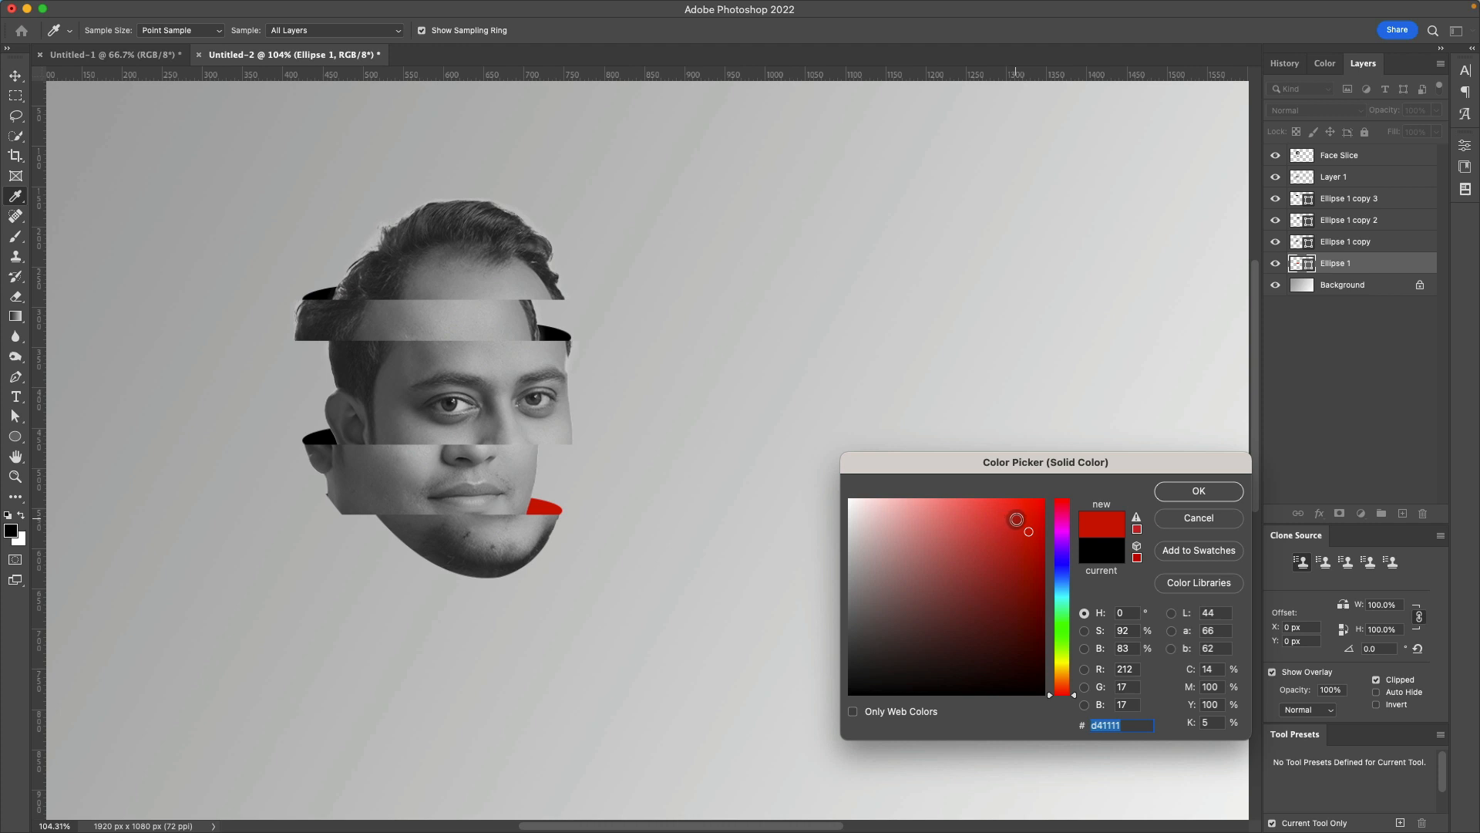
click(1199, 490)
key(v)
Step: Change the fill colour of the ellipse beside the ear, Ellipse 1 copy, to blue (#4376cb)
click(327, 443)
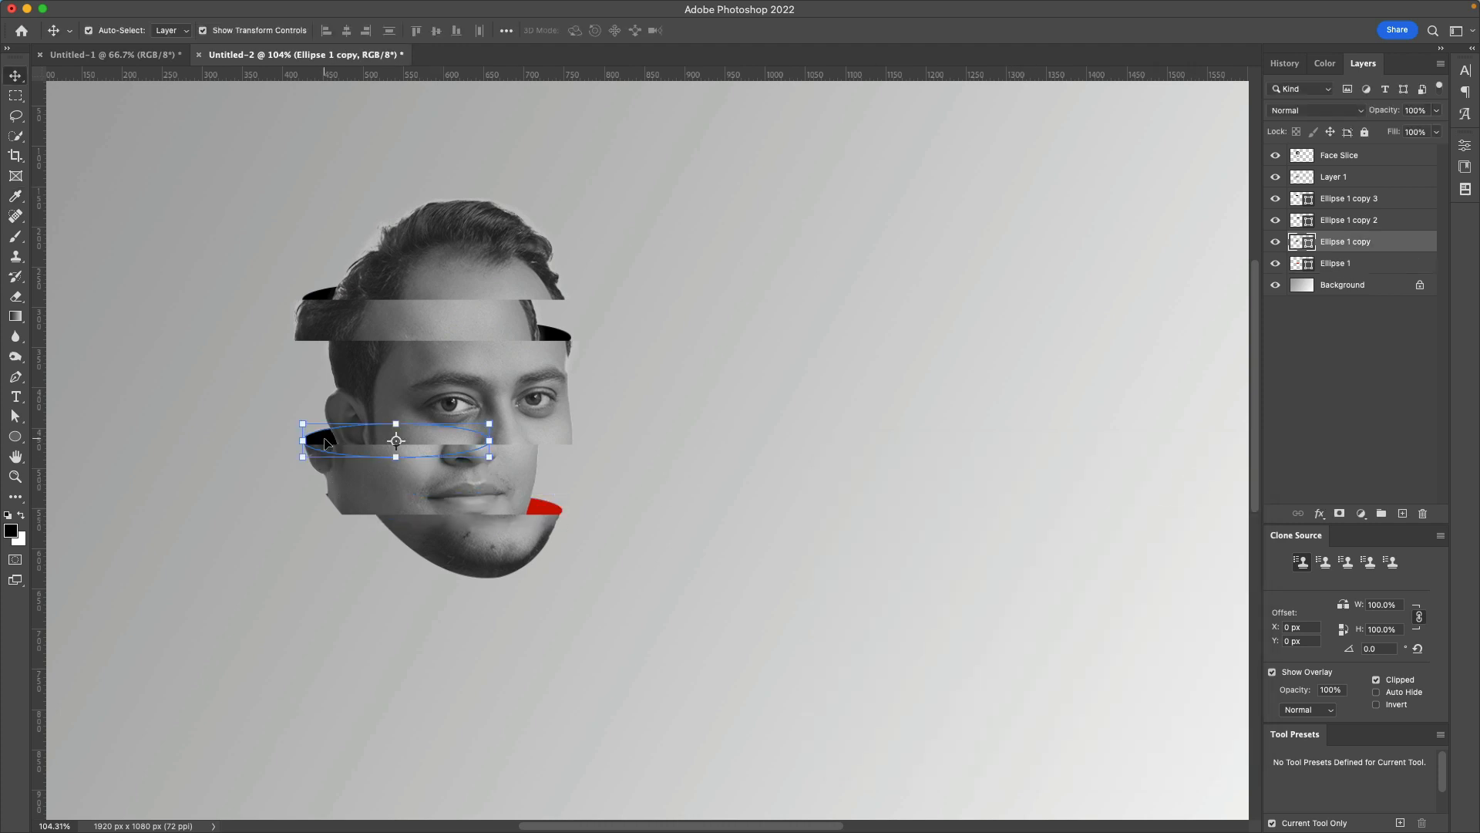
double_click(1311, 242)
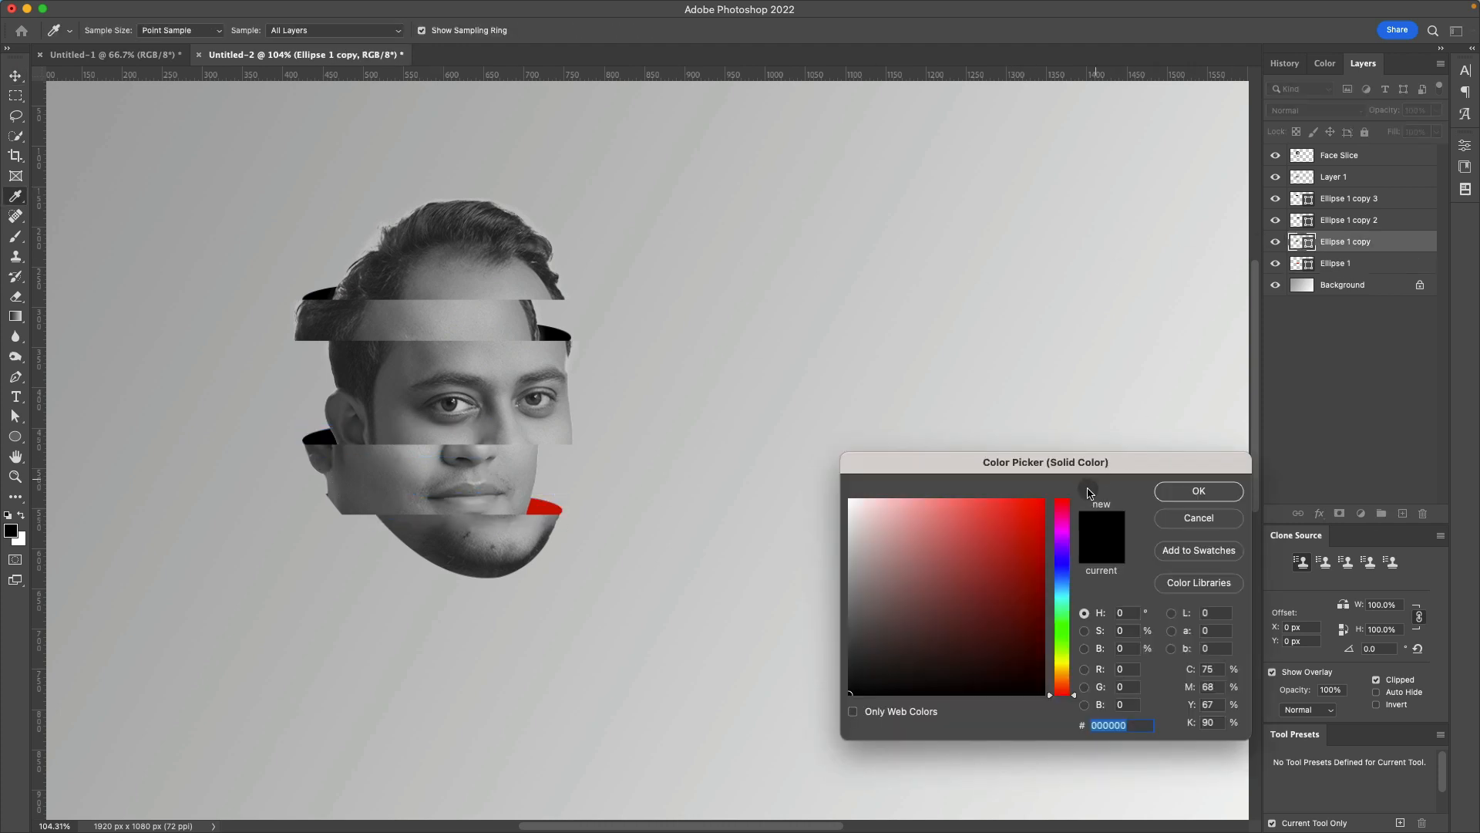
click(1062, 590)
drag(1014, 565, 980, 538)
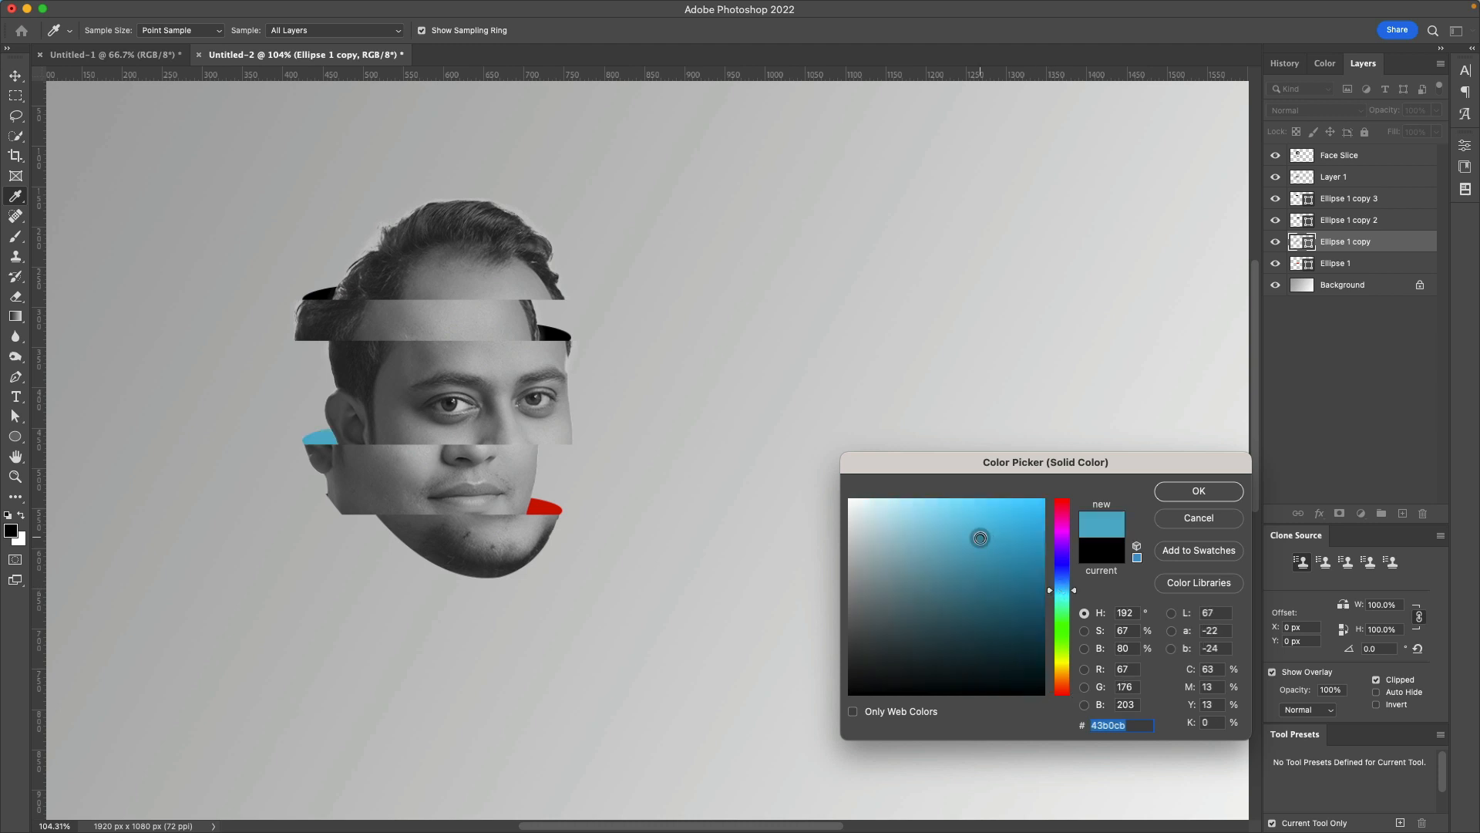
click(1065, 570)
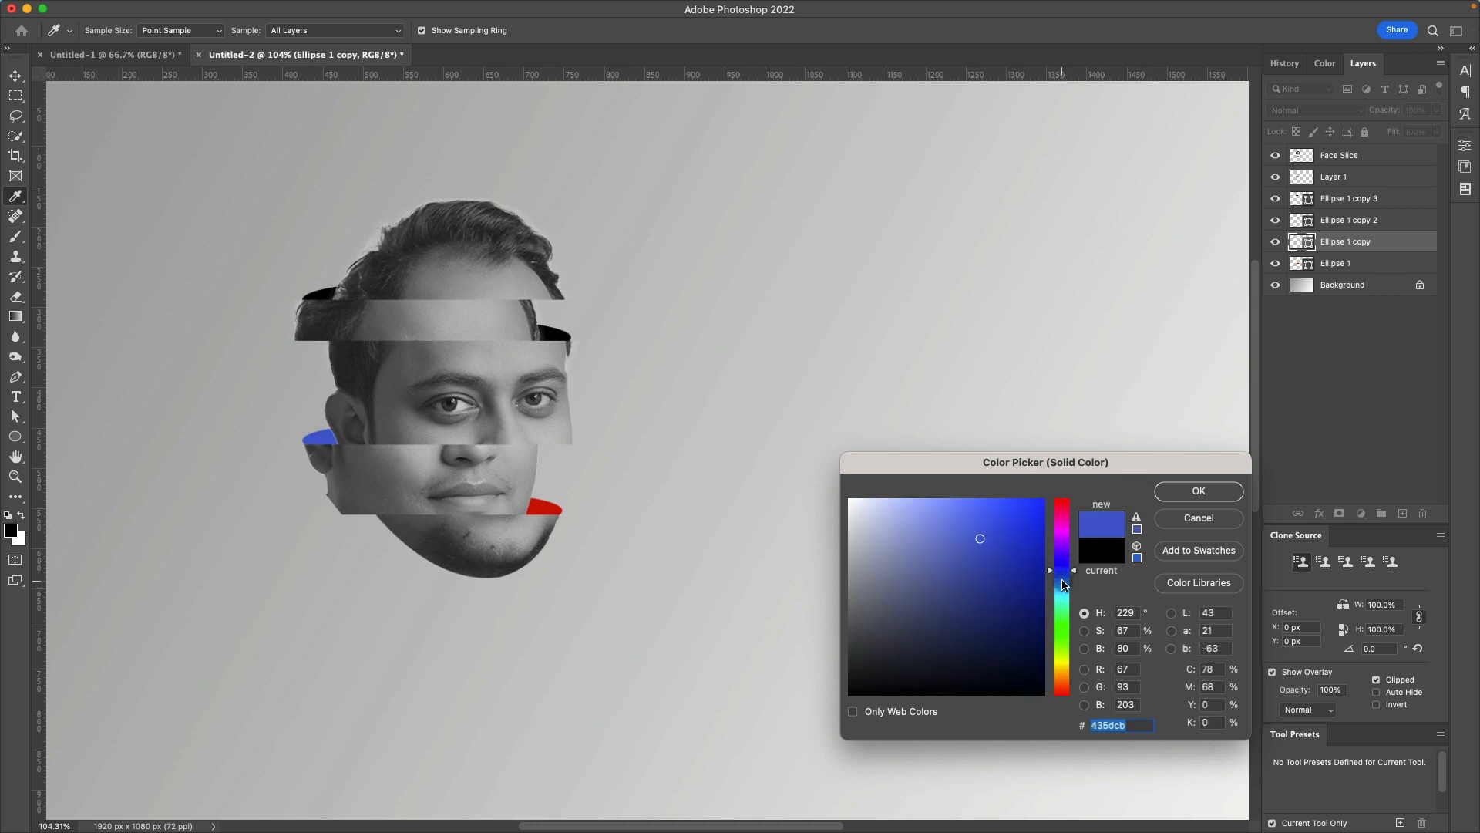
click(1063, 582)
click(1064, 621)
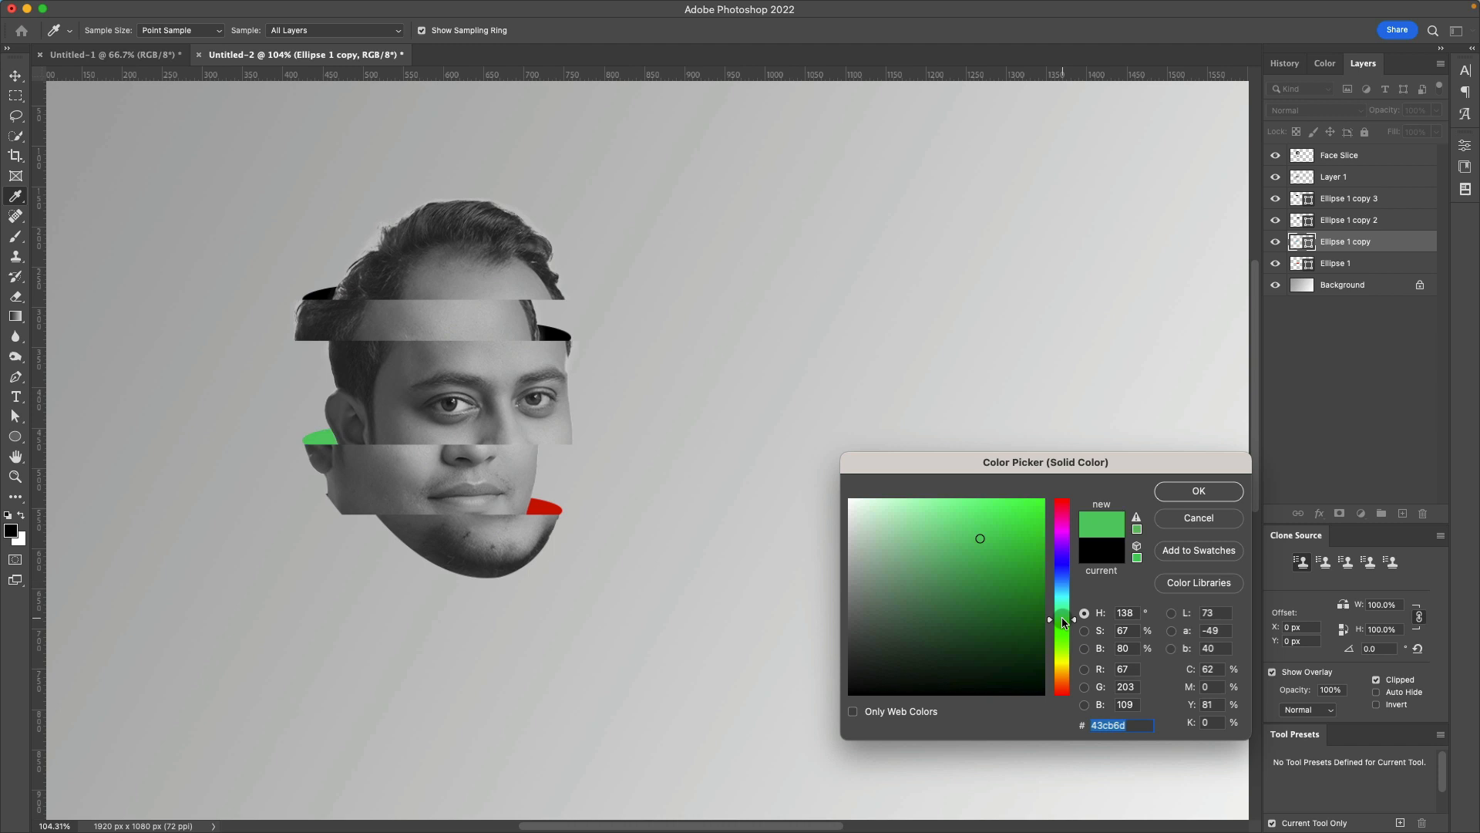
click(1059, 569)
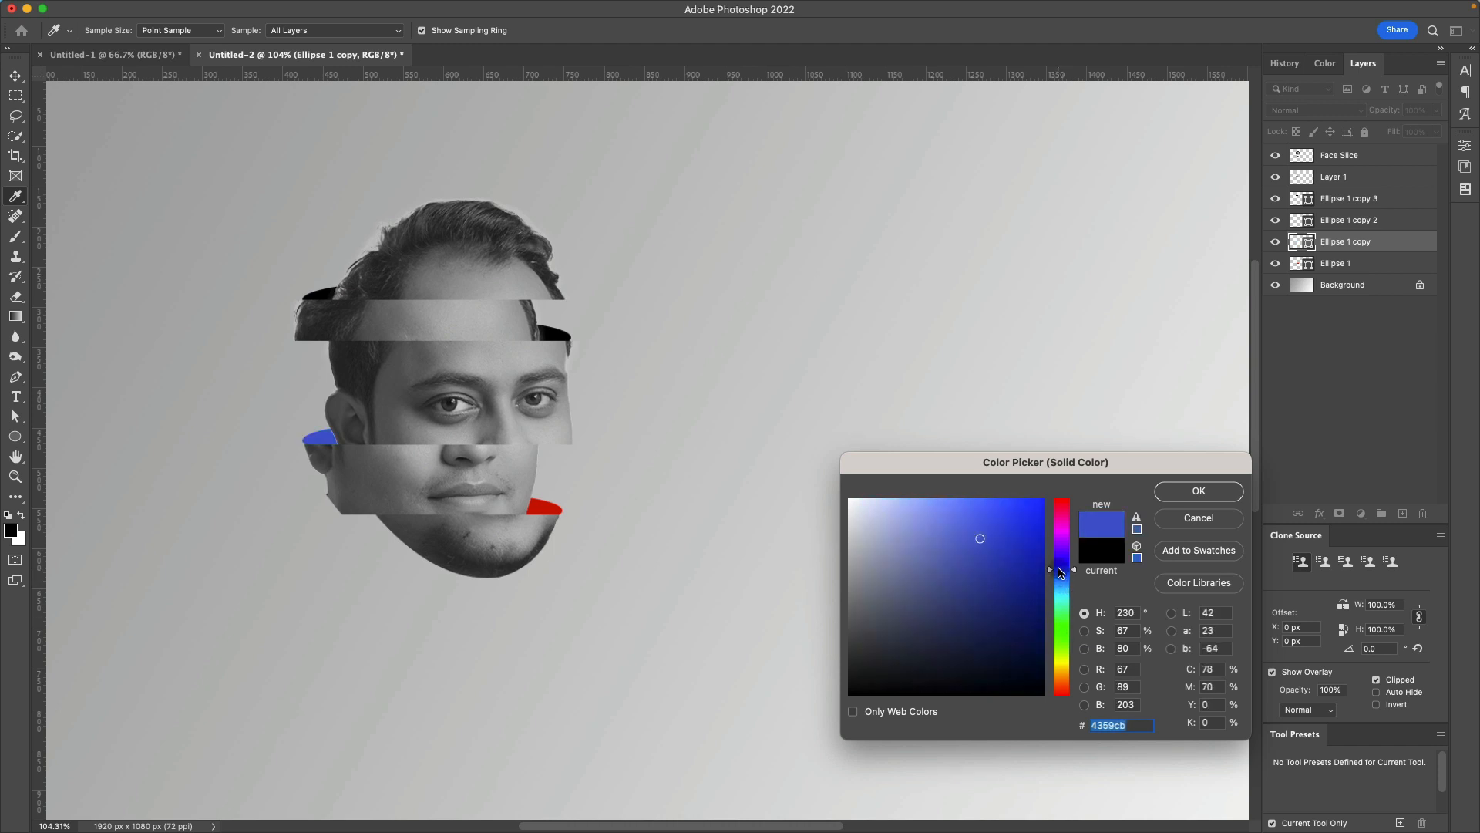
mouse_move(1060, 572)
mouse_down()
mouse_move(1061, 587)
mouse_move(1058, 562)
mouse_move(1058, 574)
mouse_up()
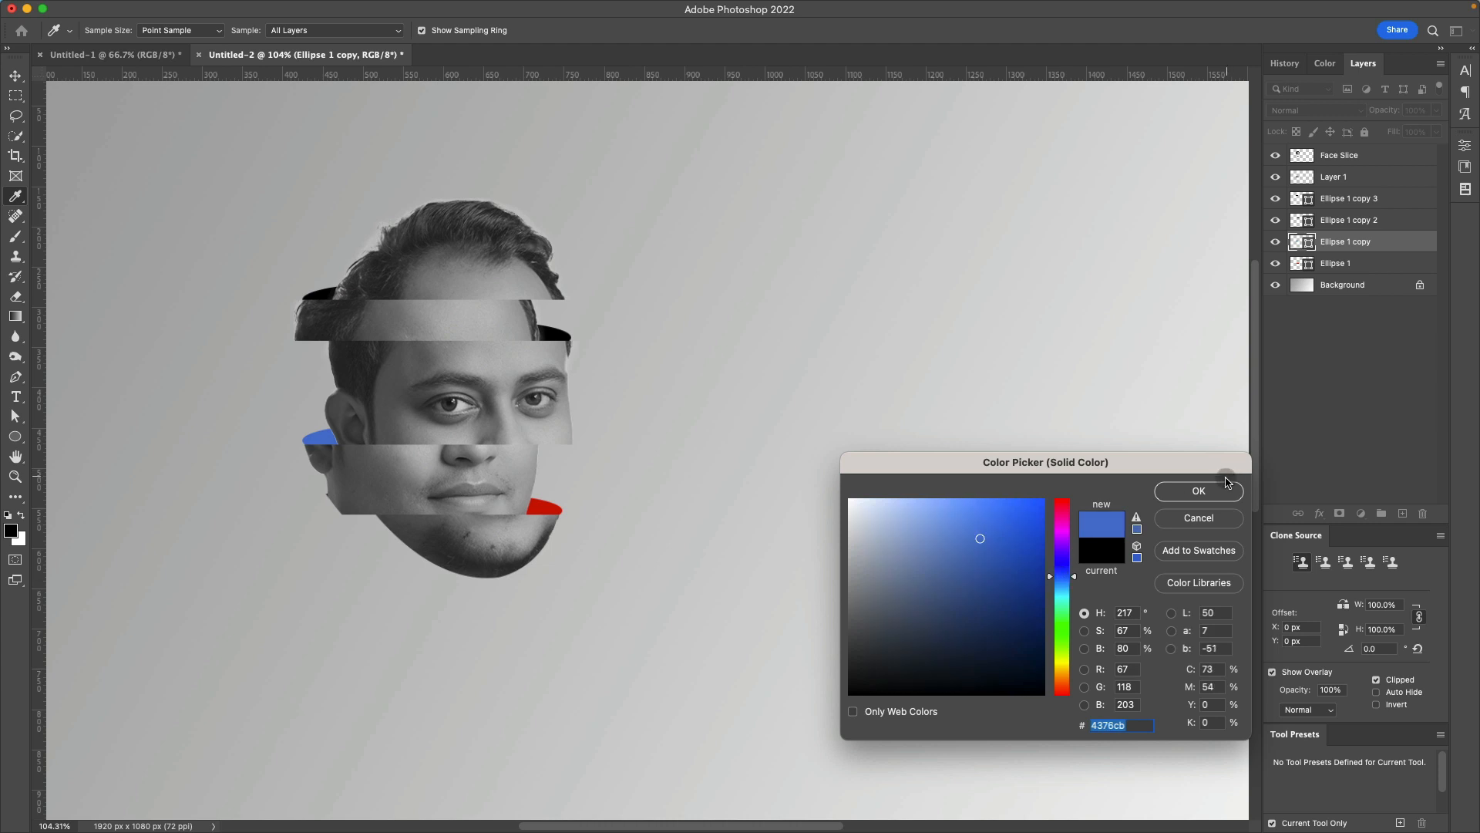
click(1158, 488)
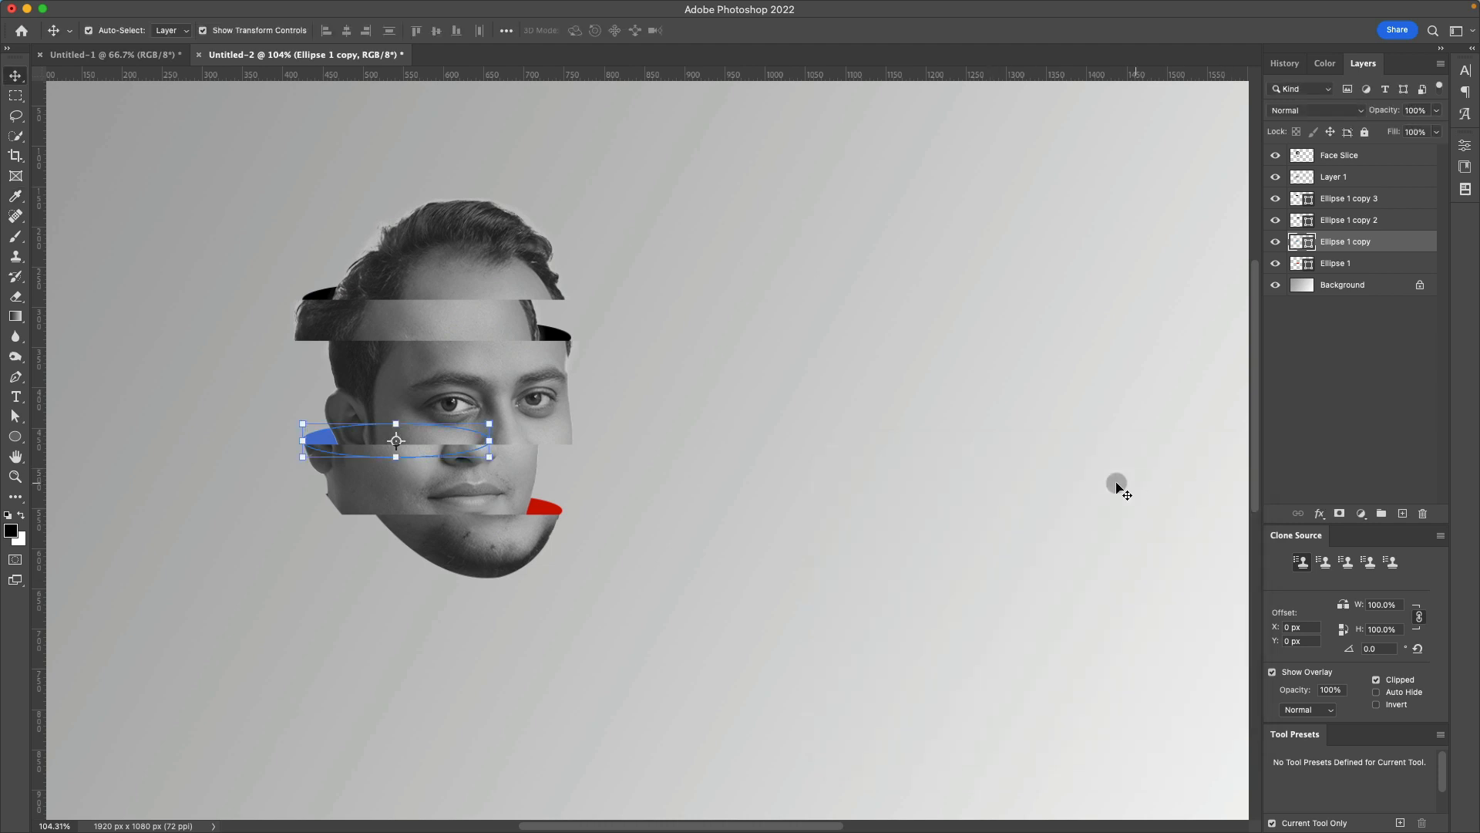
Step: Change the fill colour of the ellipse at the right temple, Ellipse 1 copy 2, to yellow (#f5d835)
click(553, 331)
double_click(1315, 223)
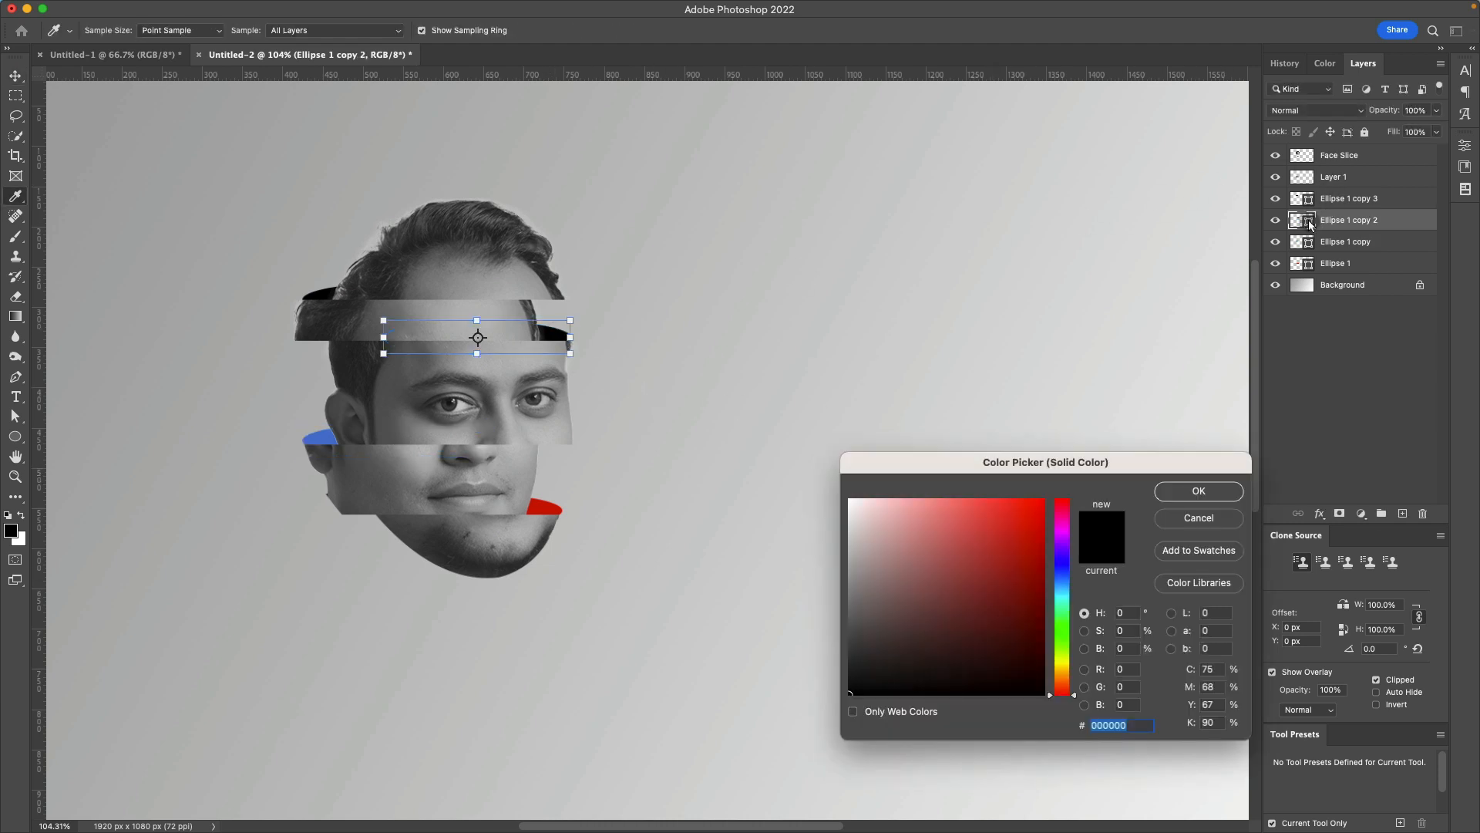
click(1064, 669)
click(1014, 534)
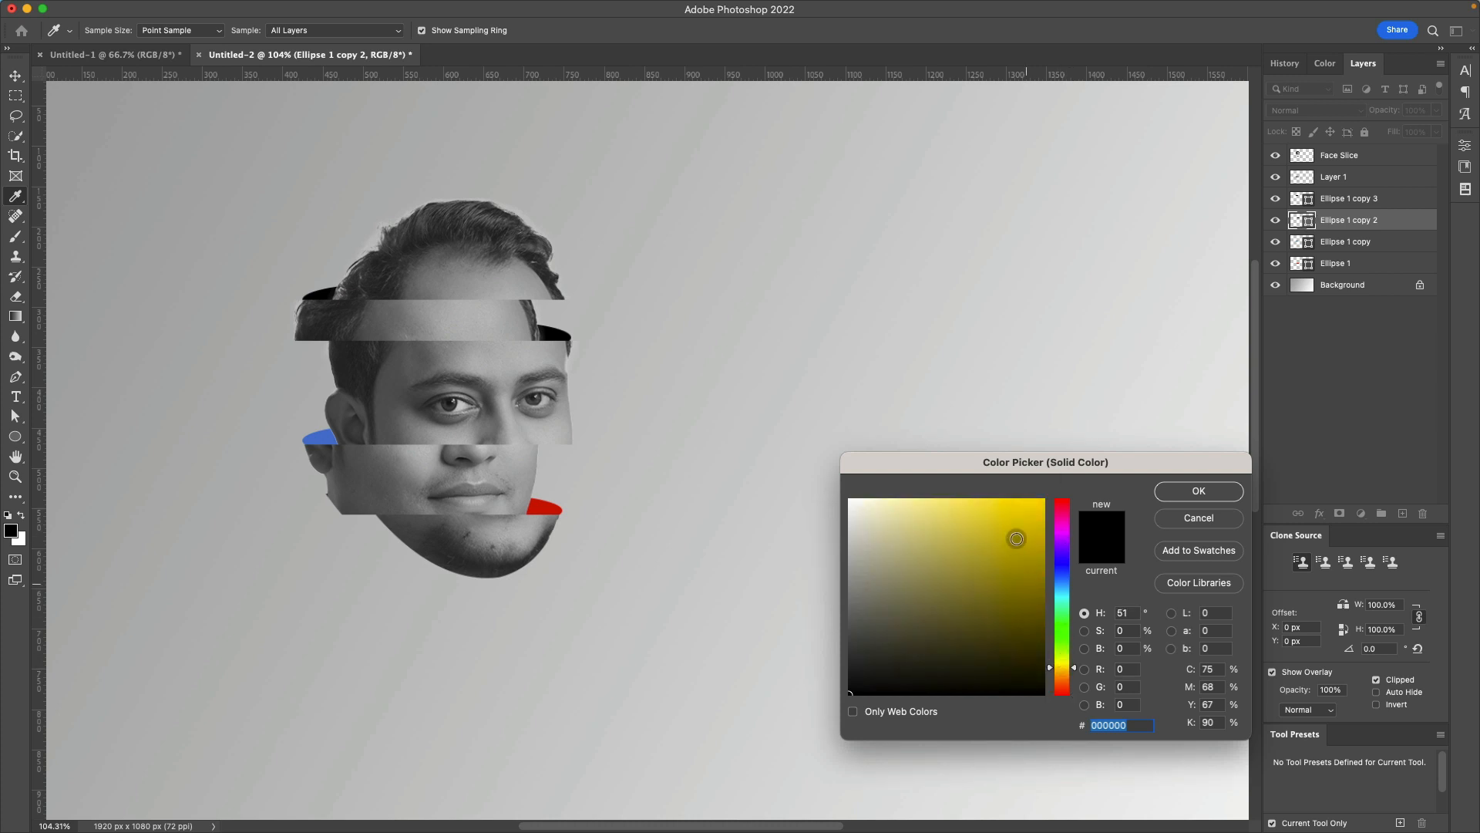
click(1003, 506)
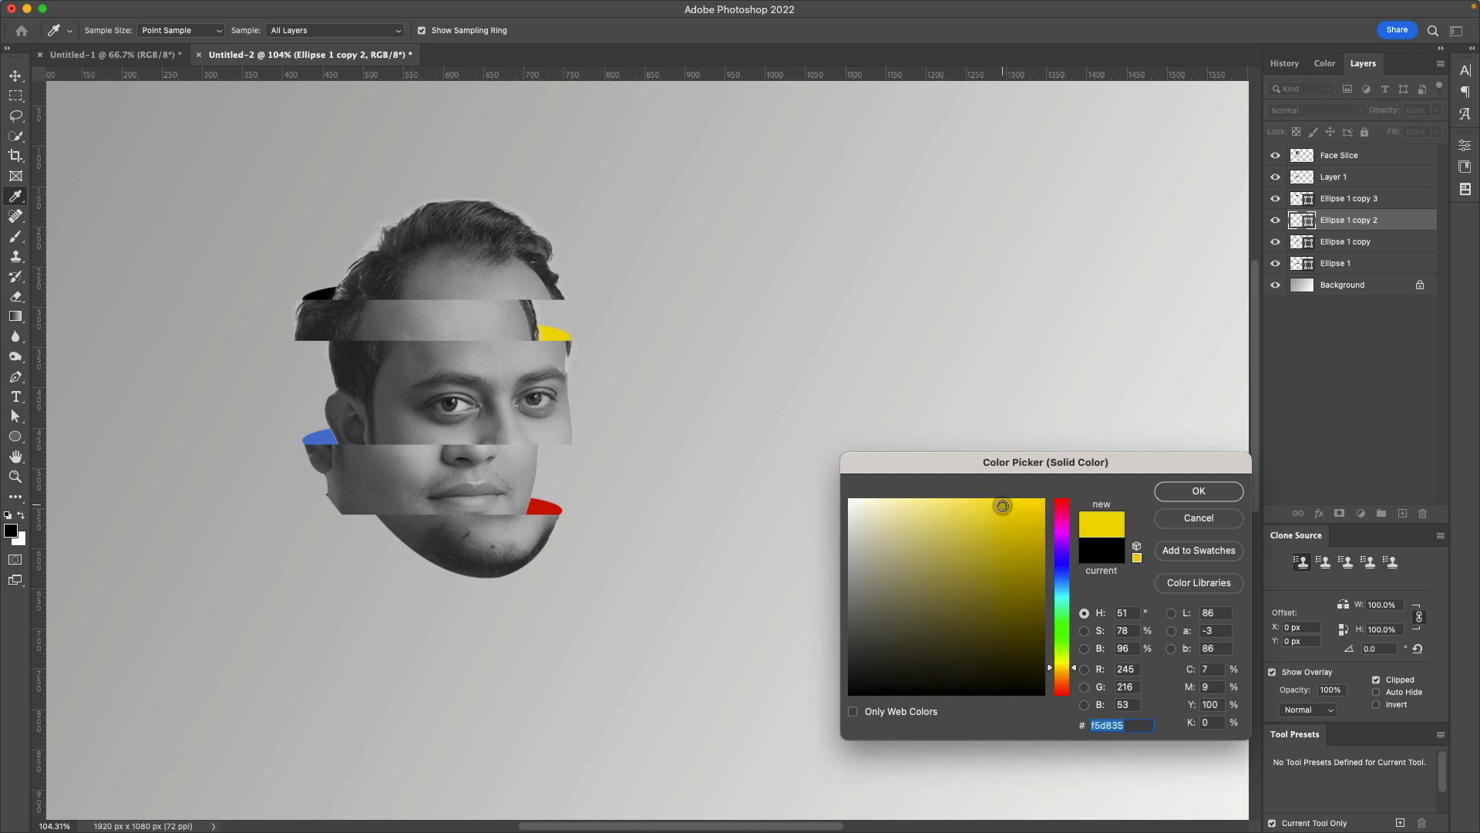
click(1199, 490)
key(v)
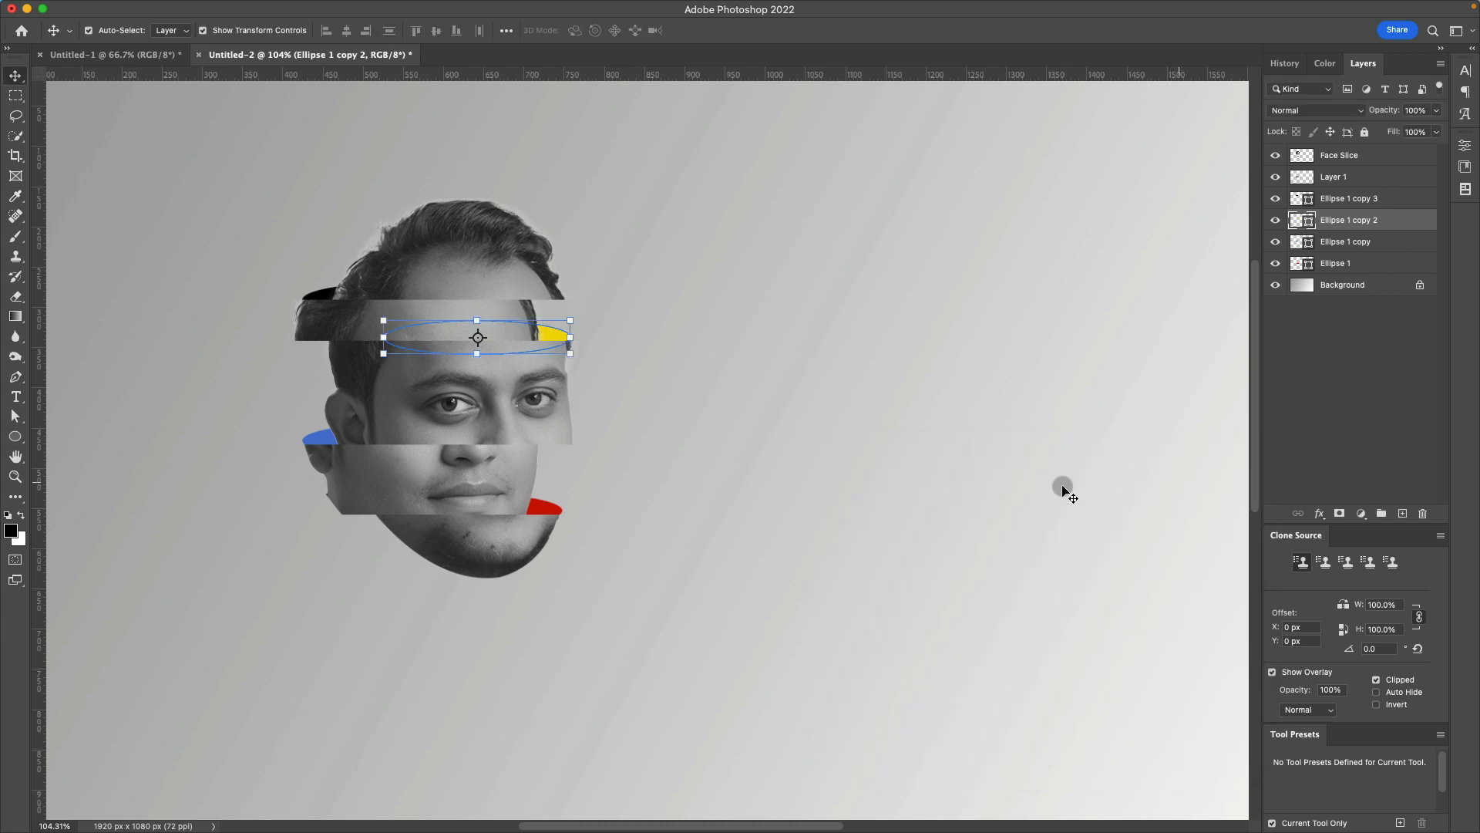
Step: Change the fill colour of the ellipse at the upper left forehead, Ellipse 1 copy 3, to orange (#f37122)
click(668, 469)
click(327, 299)
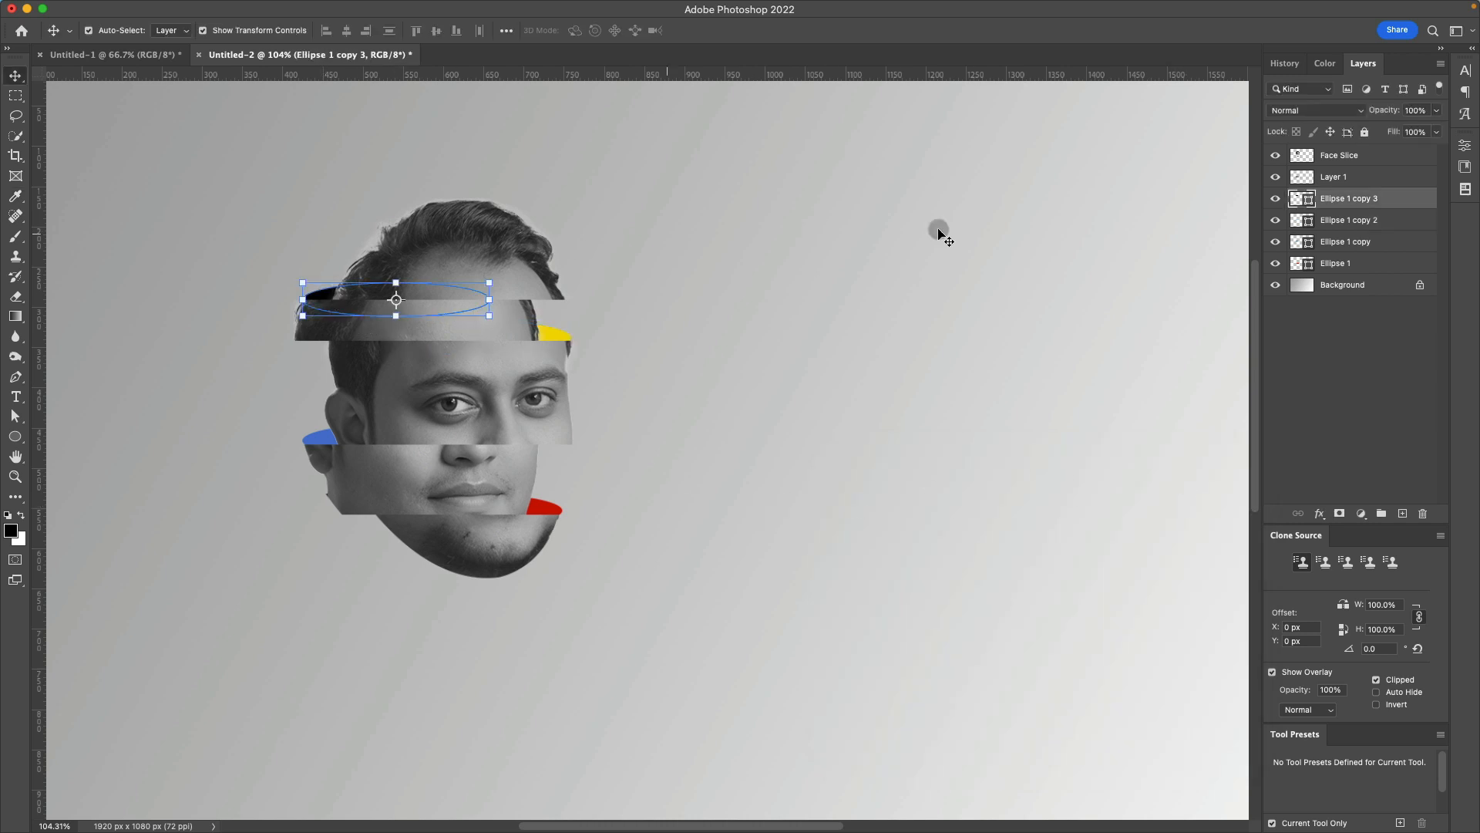
double_click(1313, 203)
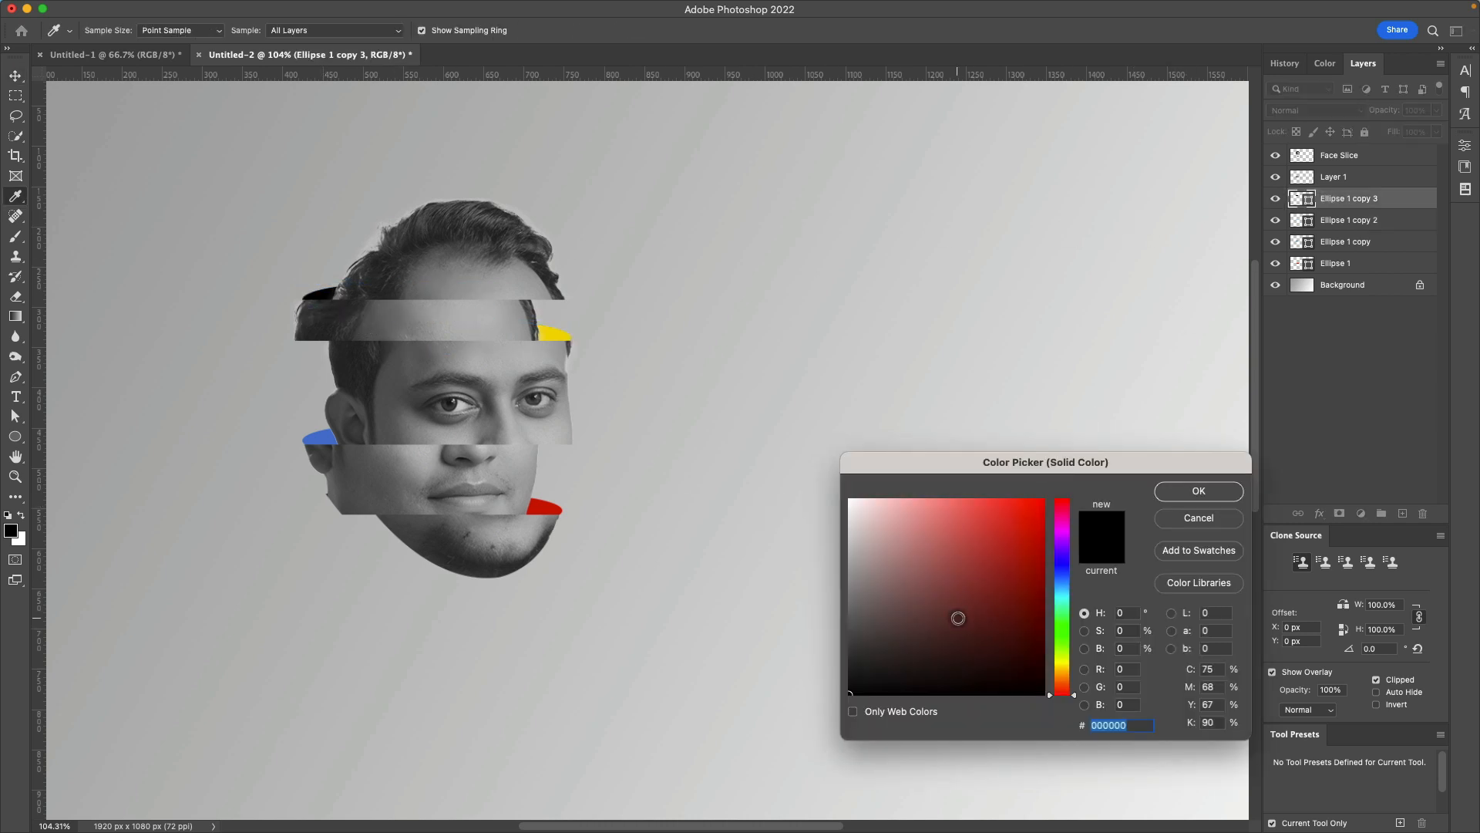
drag(1066, 606, 1069, 683)
click(1018, 506)
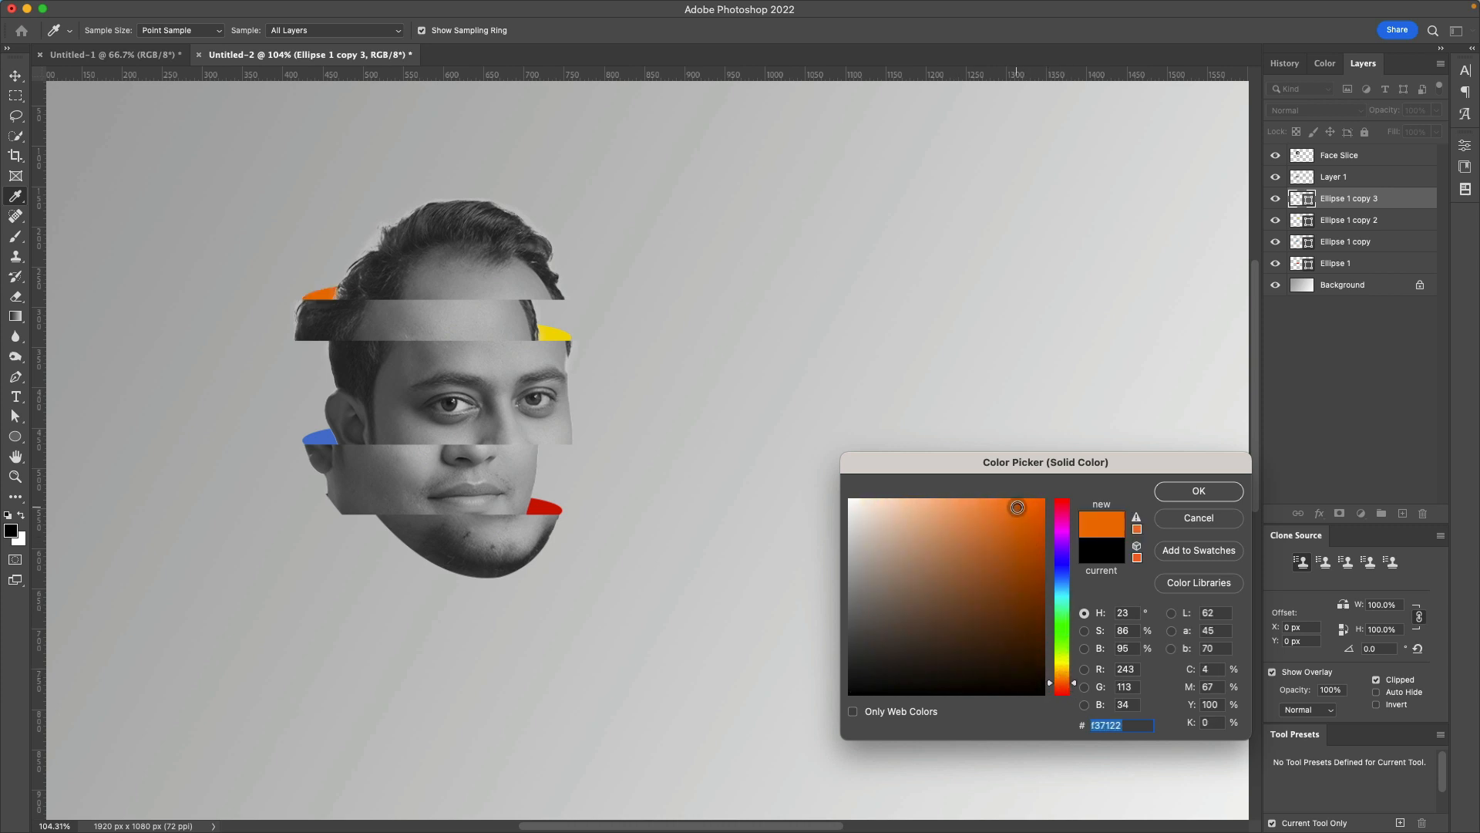
click(1178, 495)
click(760, 663)
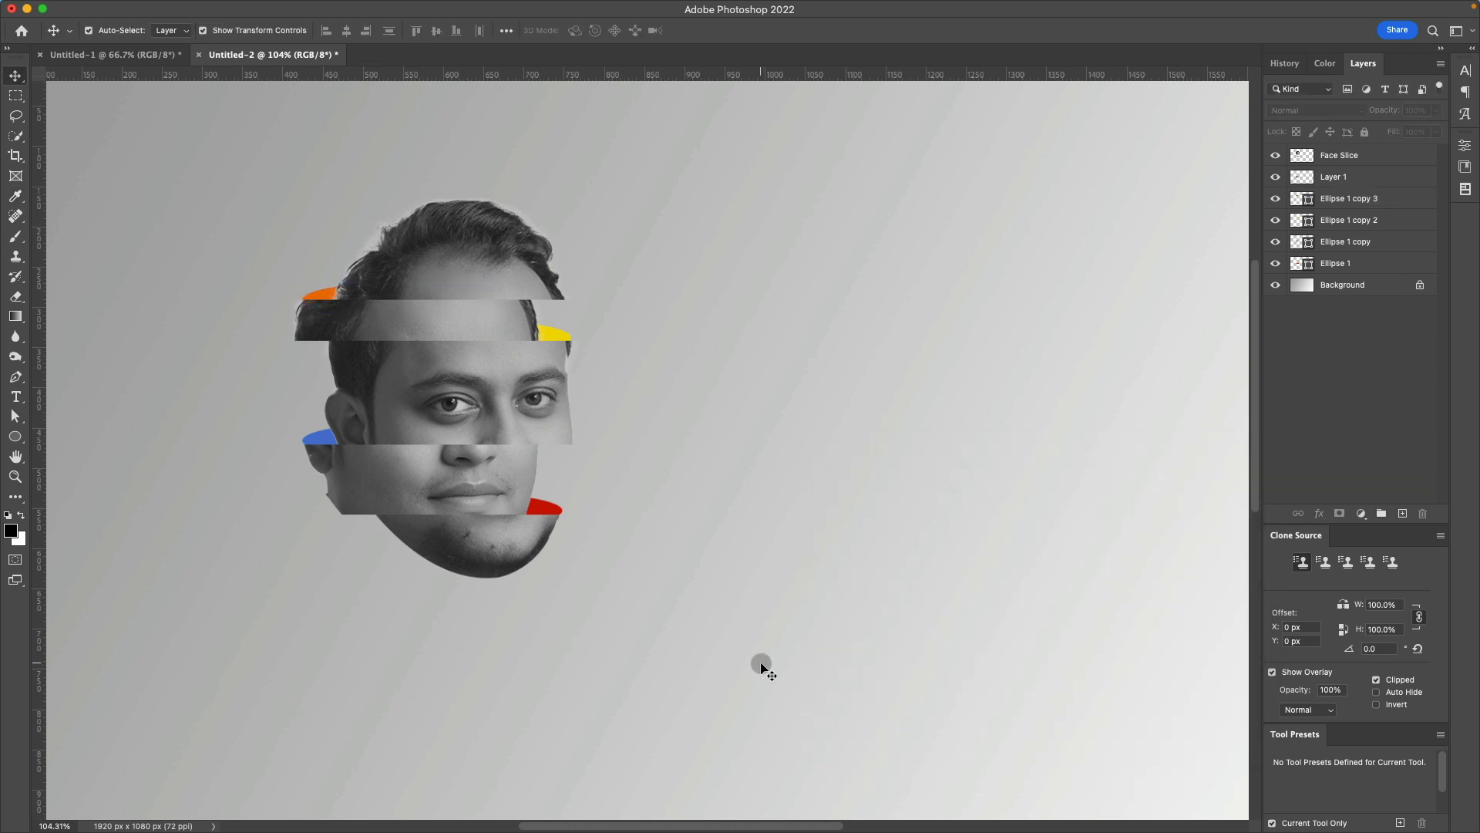
Step: Hide and show the Face Slice layer repeatedly to examine which head strips it holds
key(super+minus)
key(super+plus)
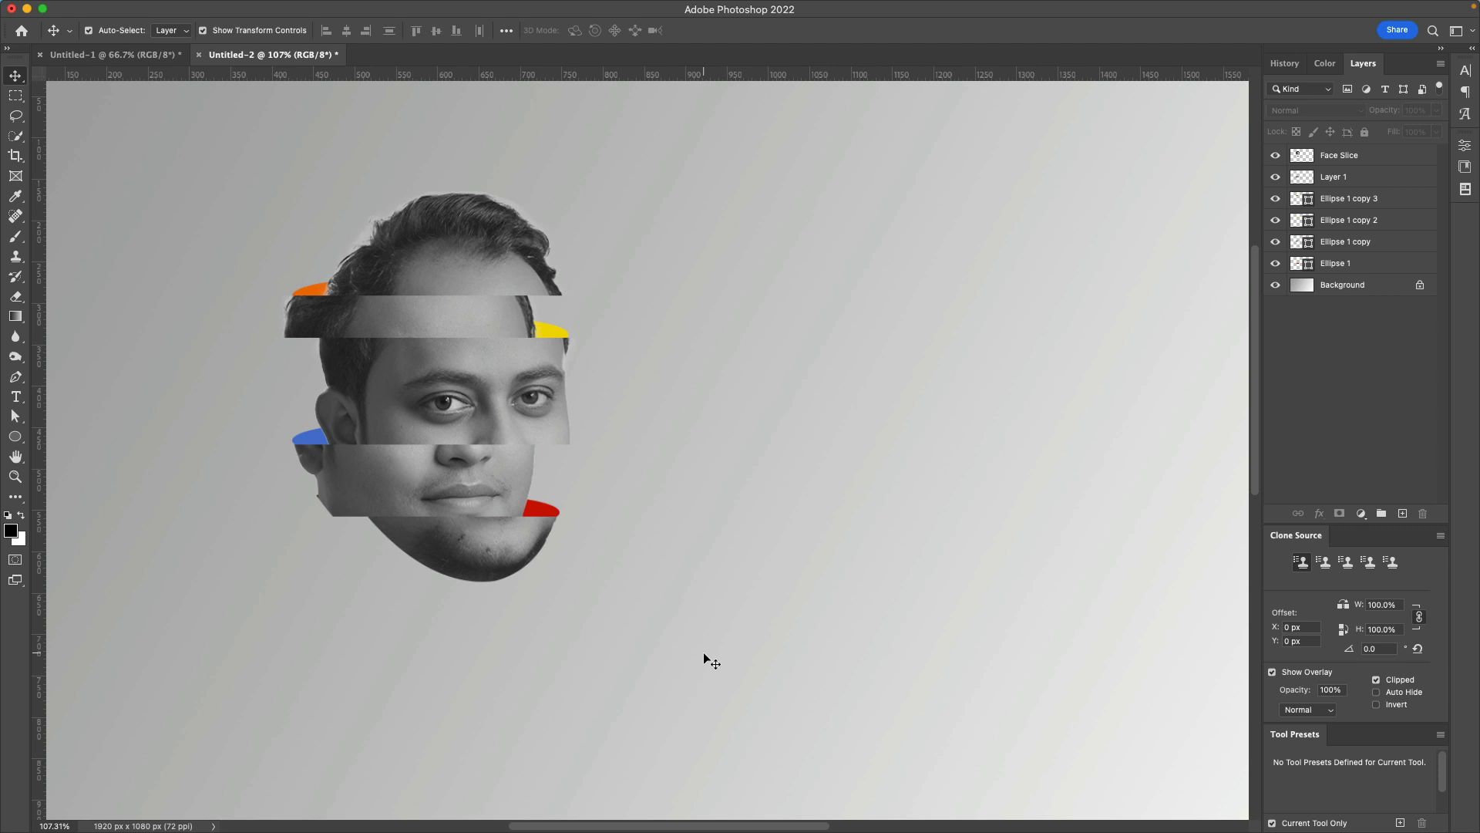
click(683, 519)
click(479, 284)
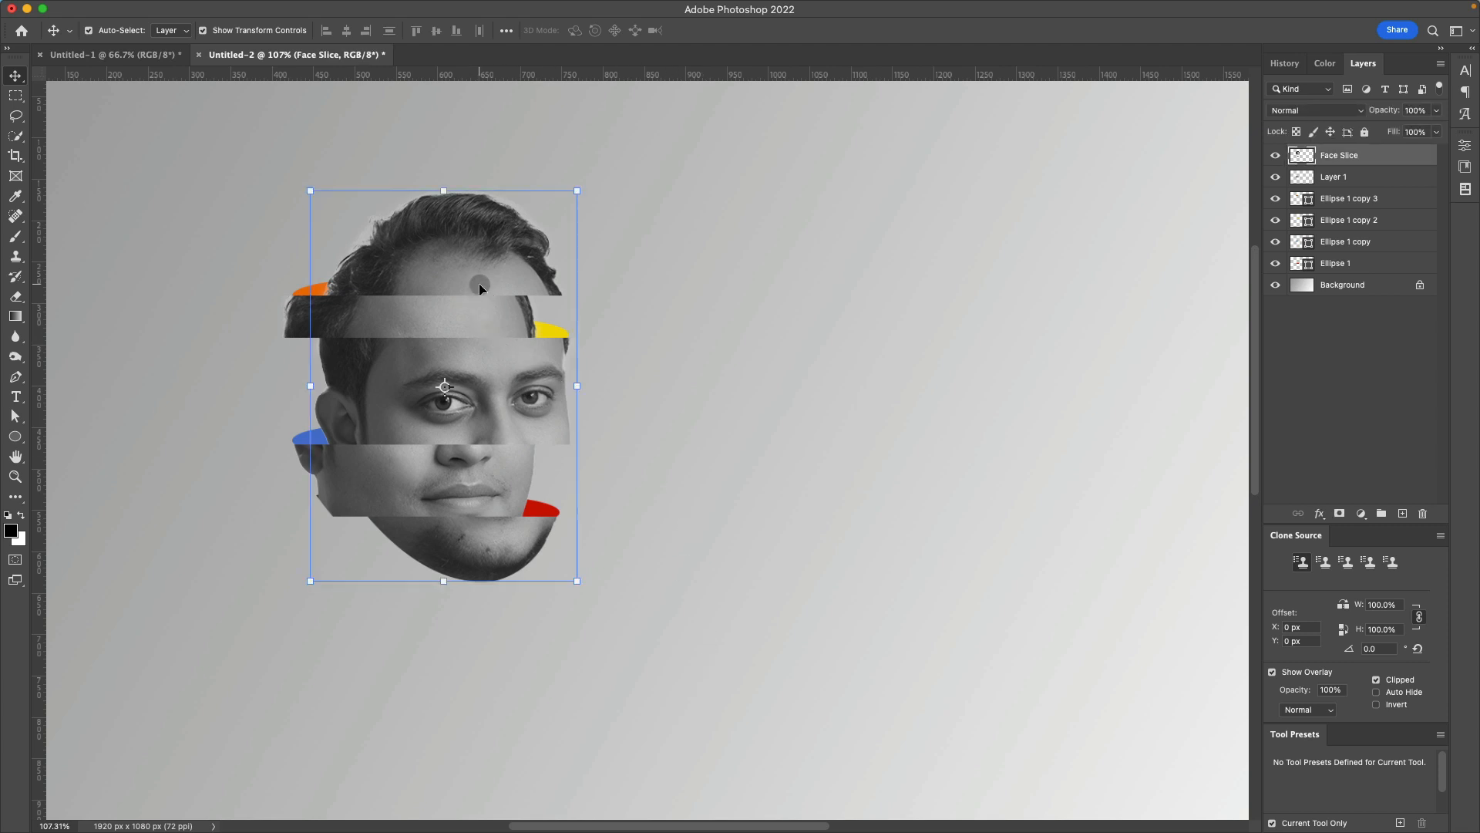
click(713, 324)
click(506, 285)
click(1275, 157)
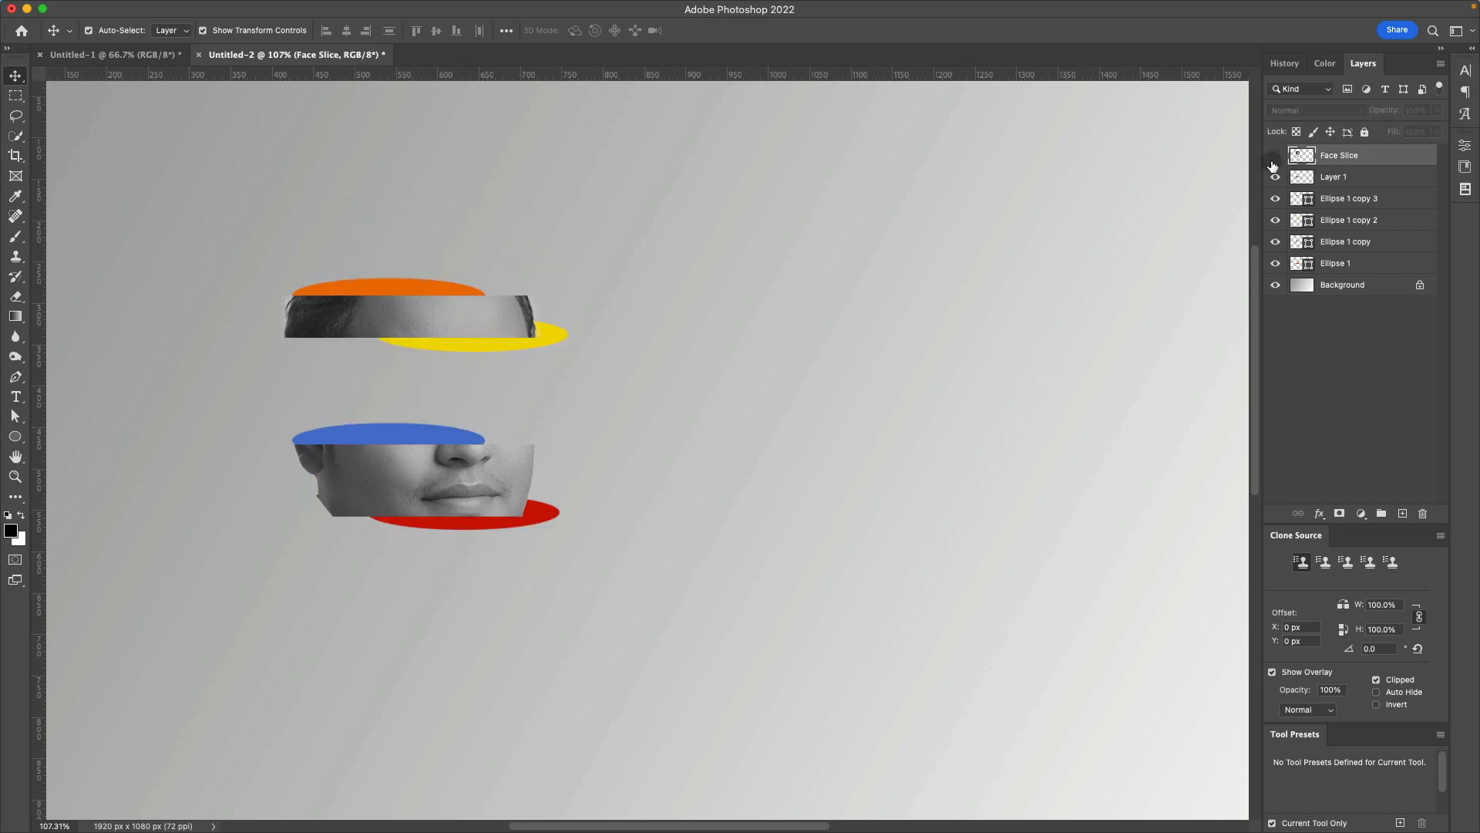
click(1273, 160)
click(1272, 160)
click(1273, 160)
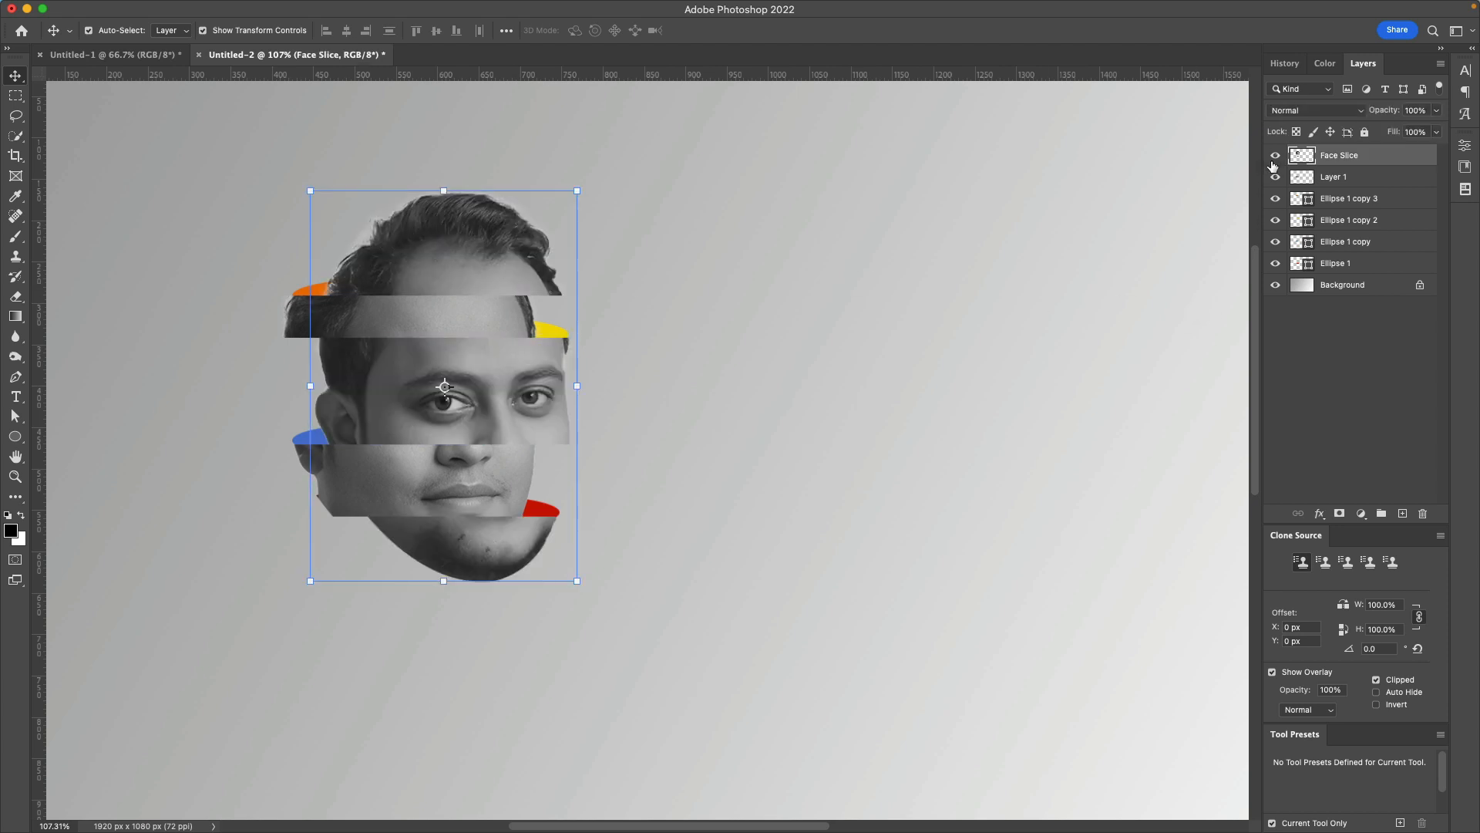
click(1273, 161)
click(1274, 156)
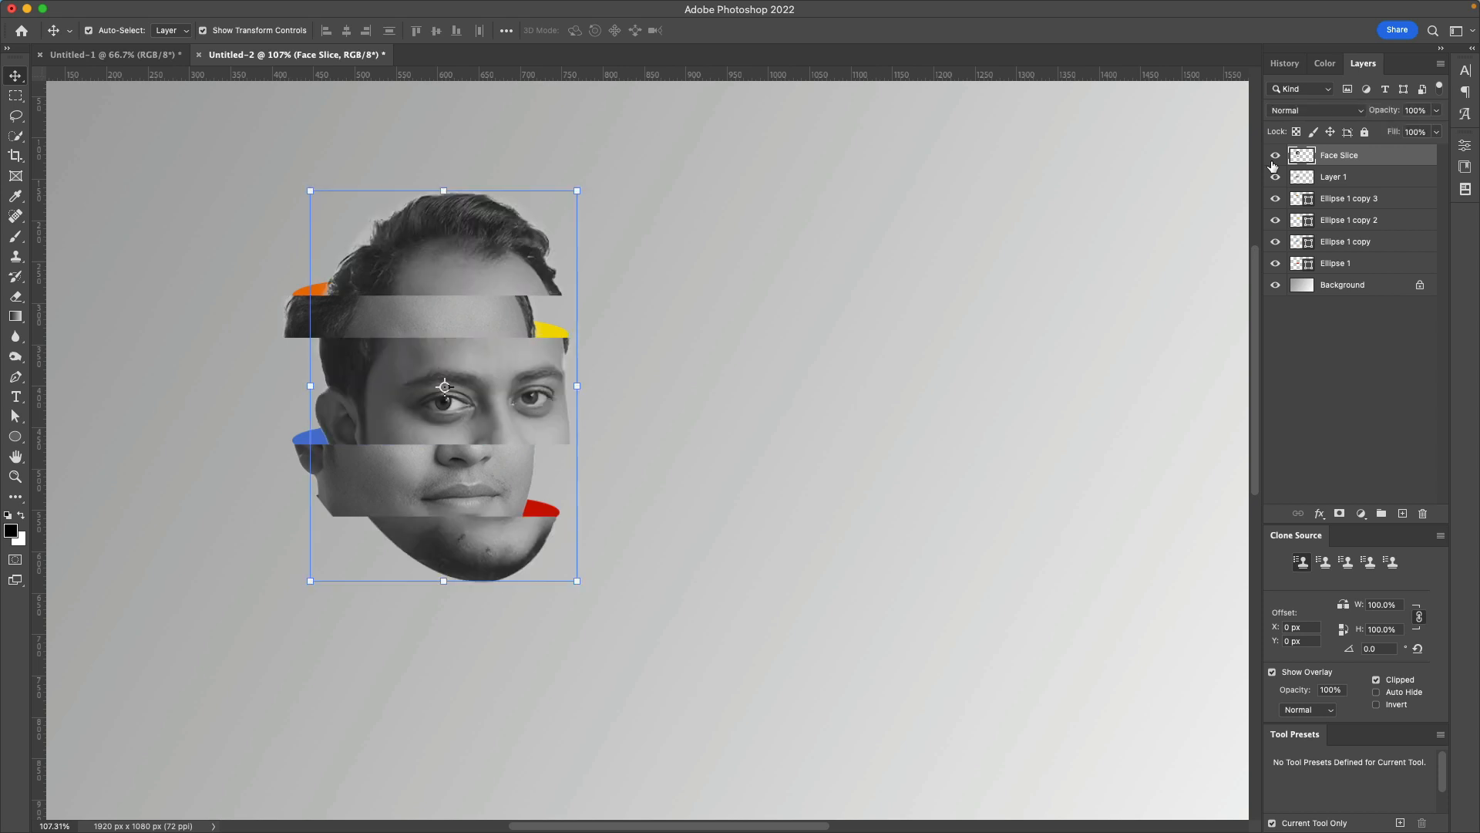
Step: Add a drop shadow with a distance of 18 px to Layer 1, which holds the forehead and mouth strips
click(507, 313)
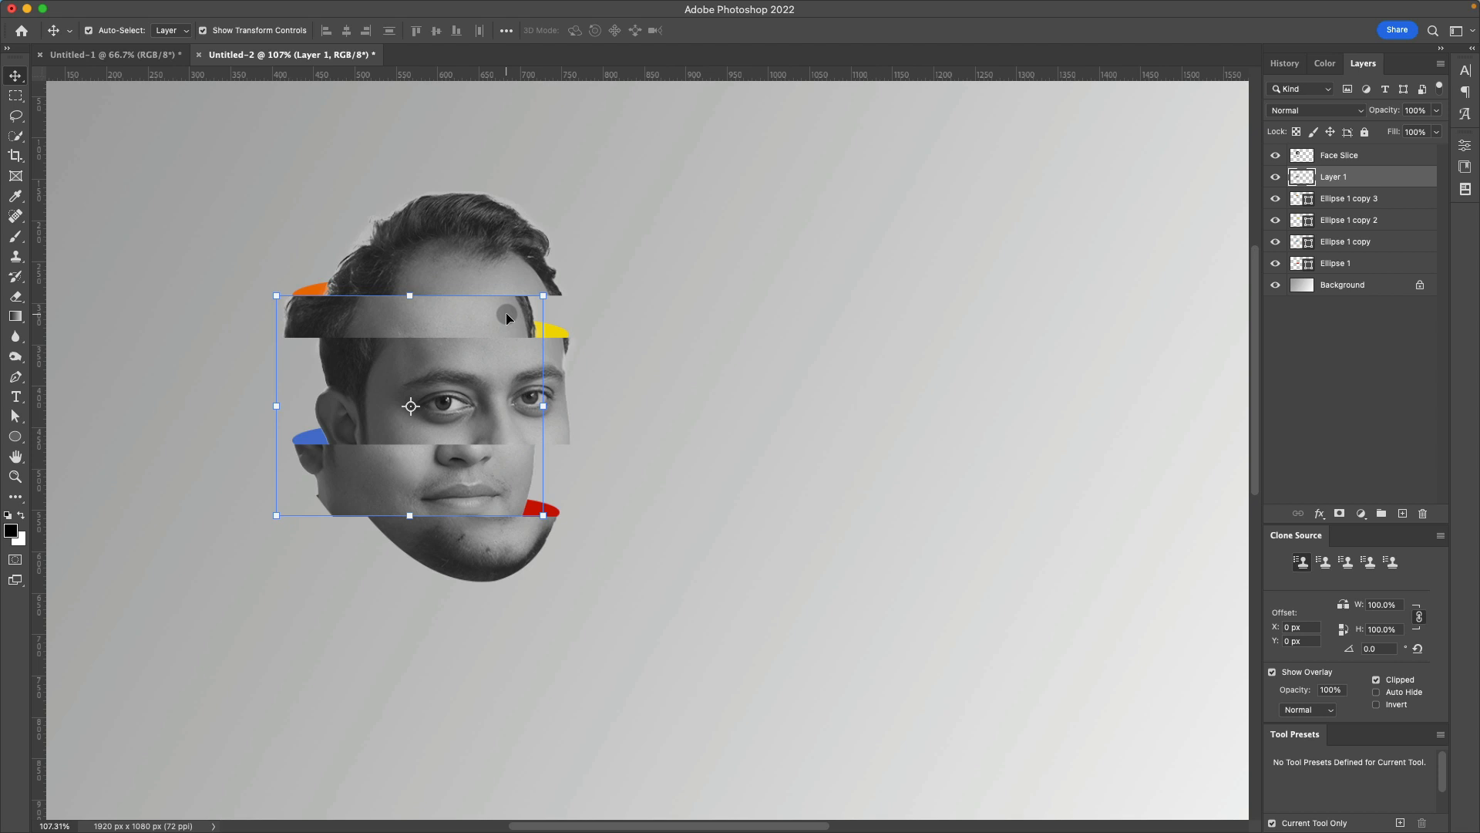
click(1275, 177)
click(1274, 178)
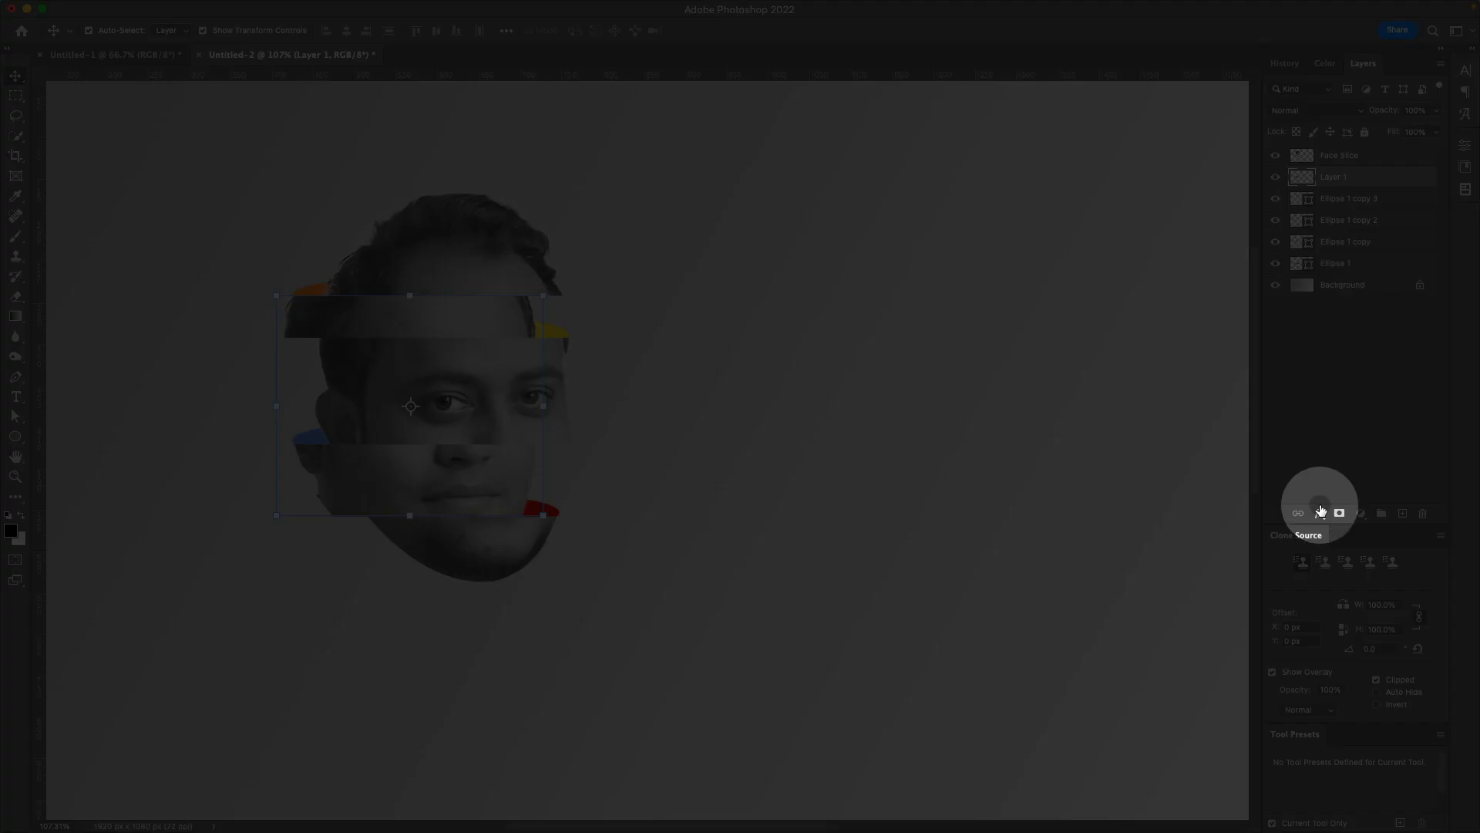
click(1320, 511)
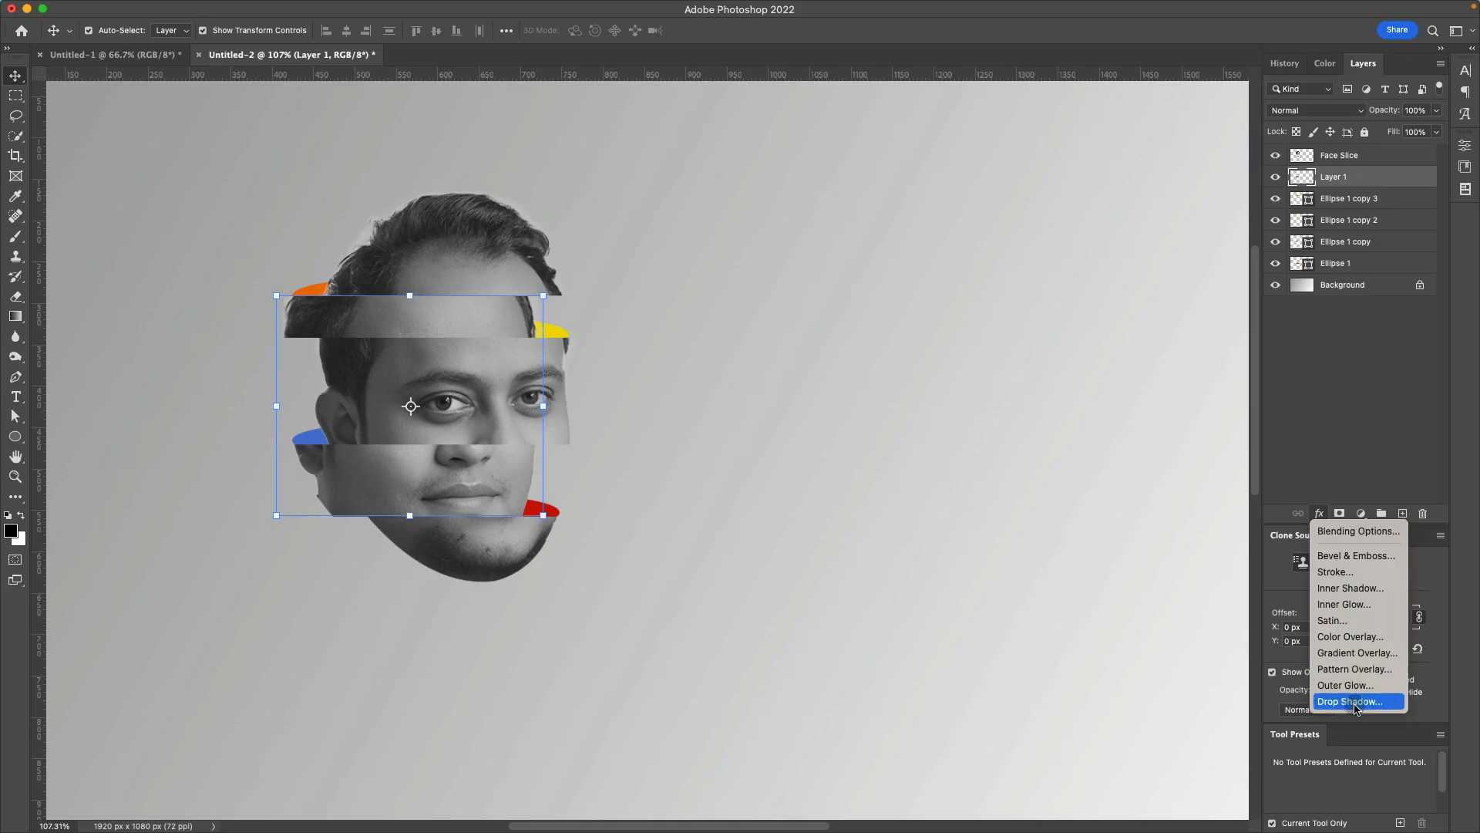
click(1355, 701)
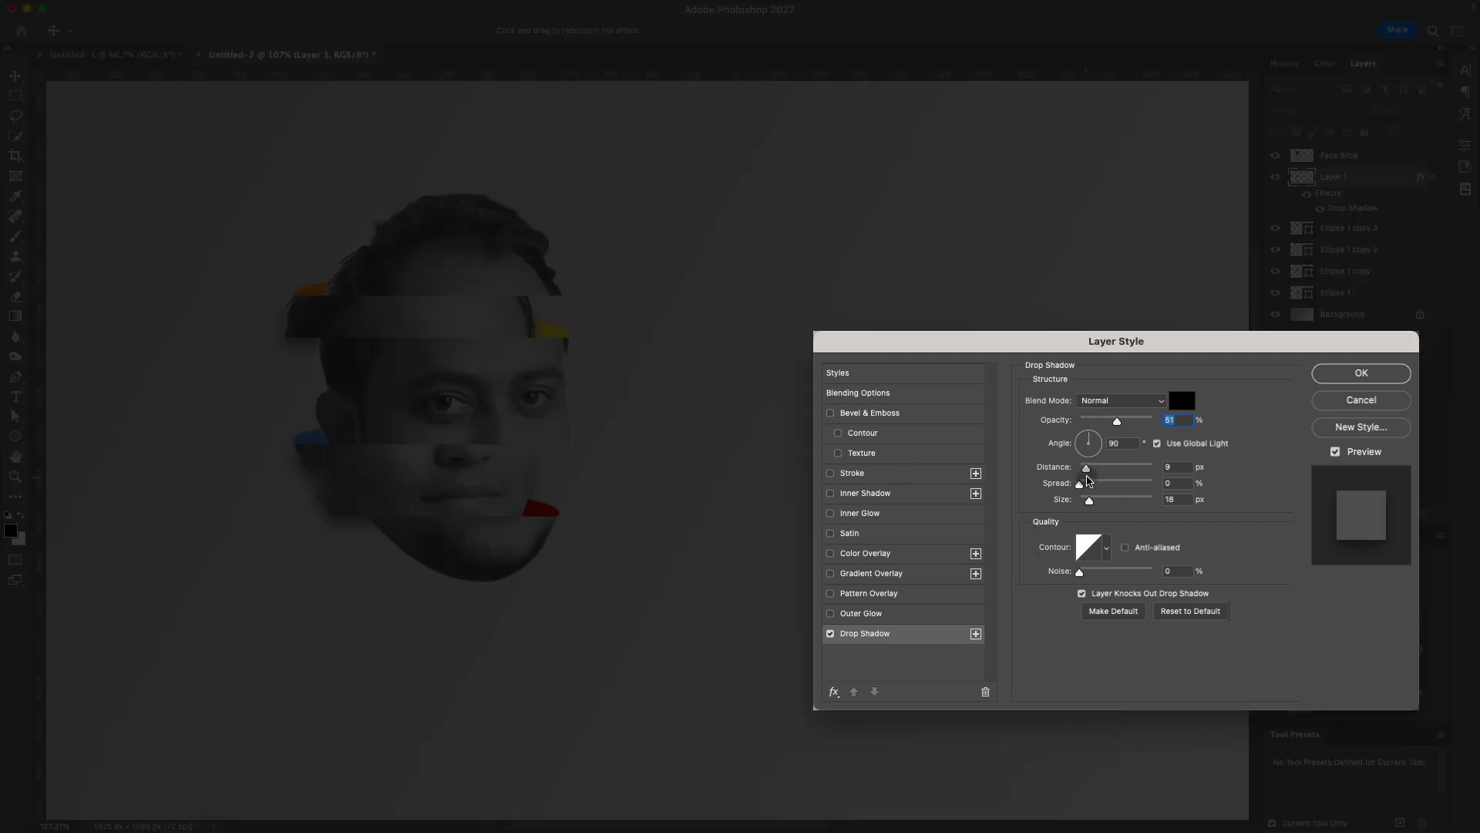
mouse_move(1086, 468)
mouse_down()
mouse_move(1110, 470)
mouse_move(1096, 471)
mouse_up()
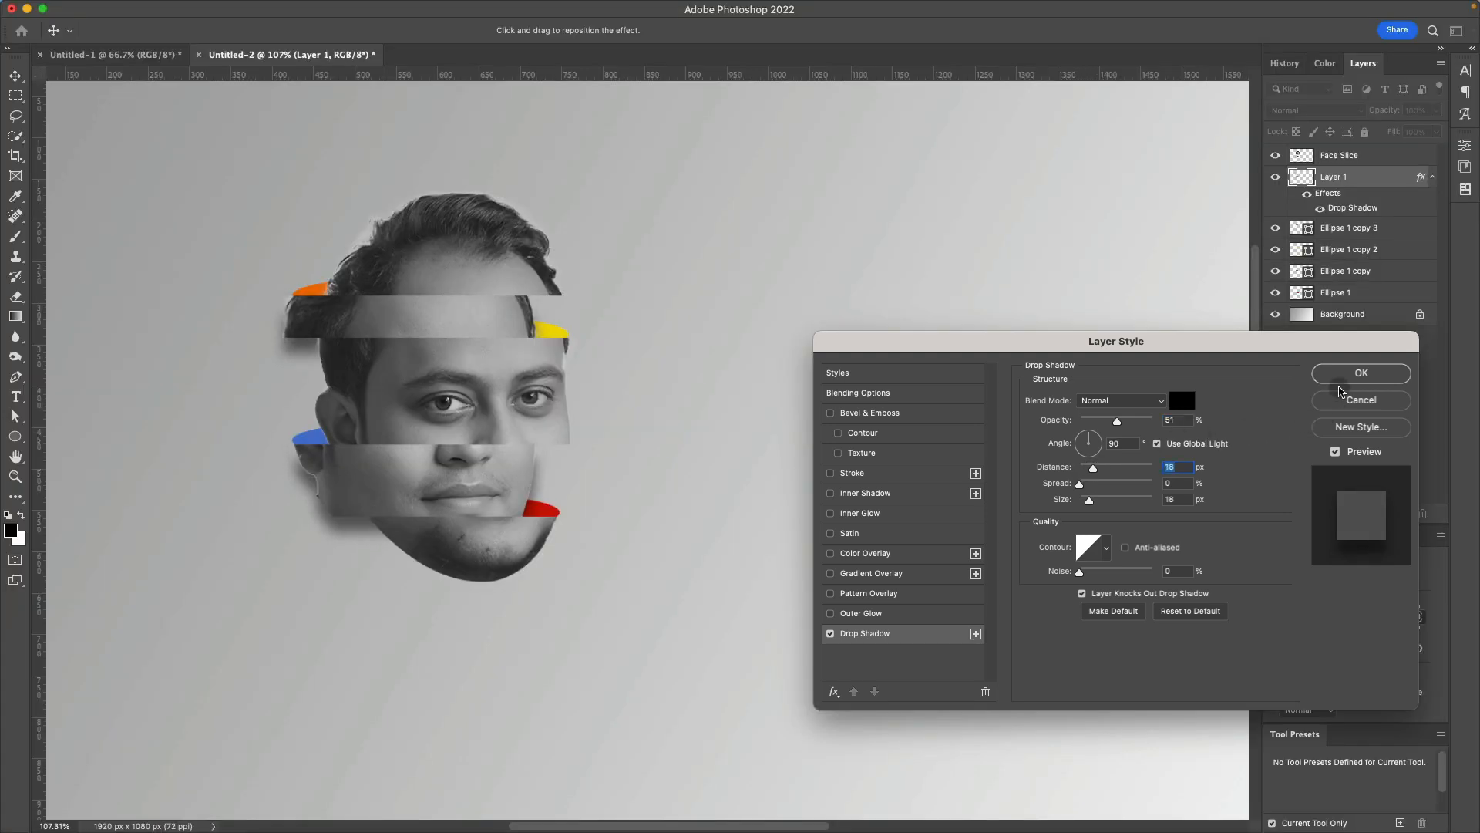
click(1358, 375)
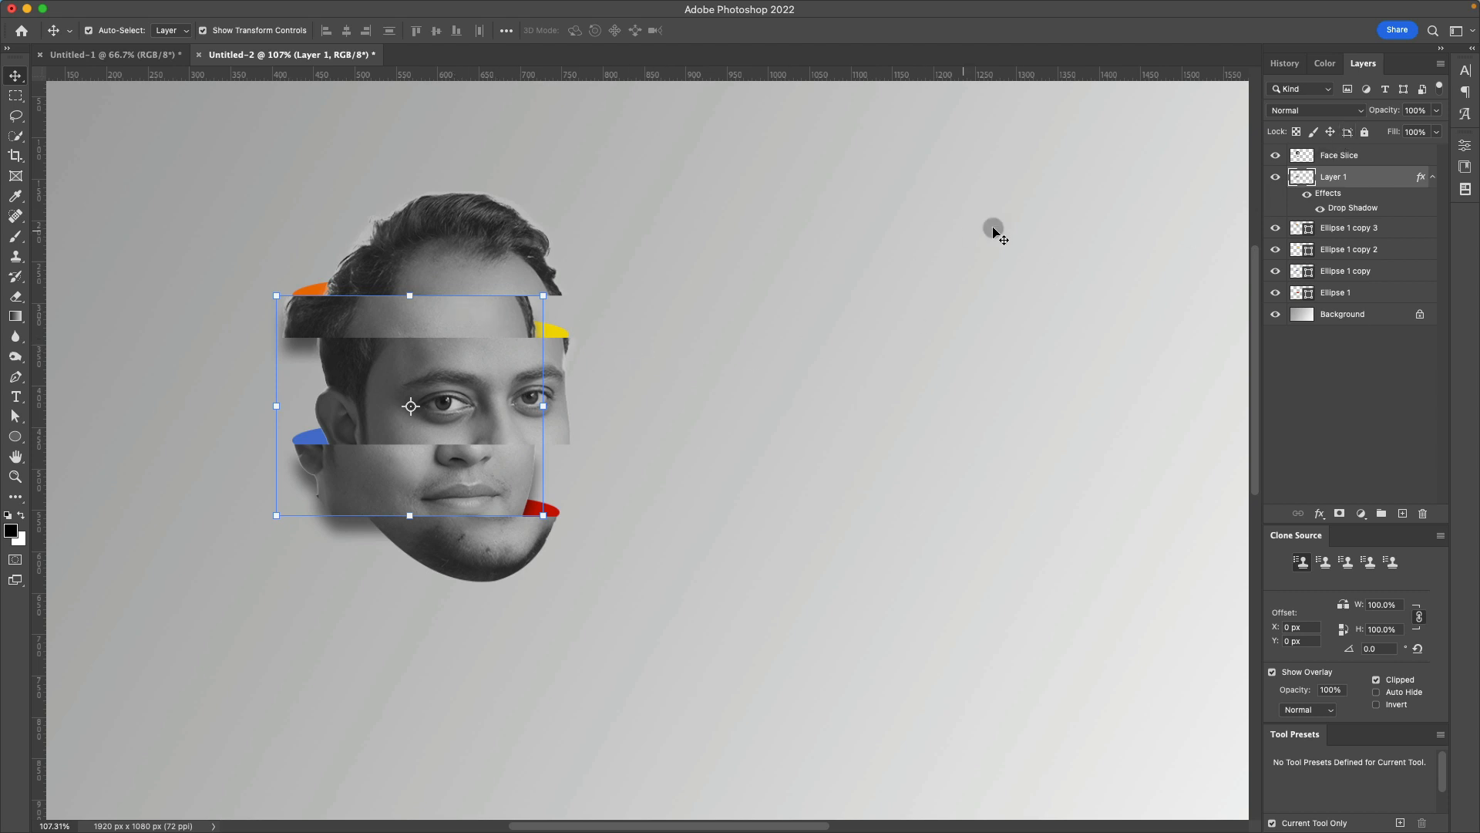
Step: Move Layer 1 above the Face Slice layer in the layer order
mouse_move(1339, 178)
mouse_down()
mouse_move(1338, 155)
mouse_move(1344, 173)
mouse_up()
click(1276, 157)
click(1276, 159)
drag(1352, 179, 1349, 154)
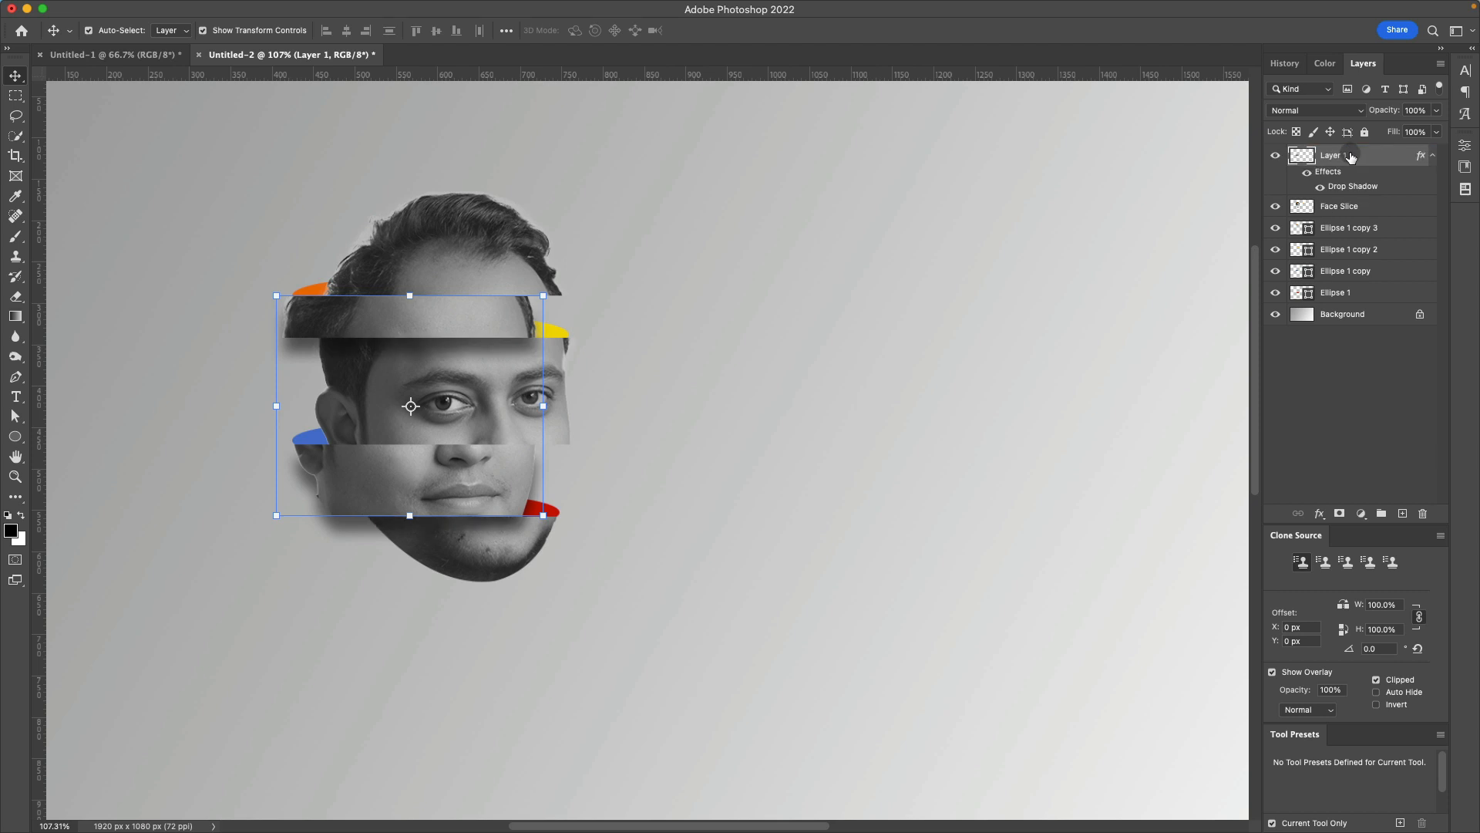
Step: Examine the sliced head from closer and farther away, checking the shadows and the top head strip
click(886, 549)
scroll(887, 549, down, 4)
scroll(888, 550, up, 3)
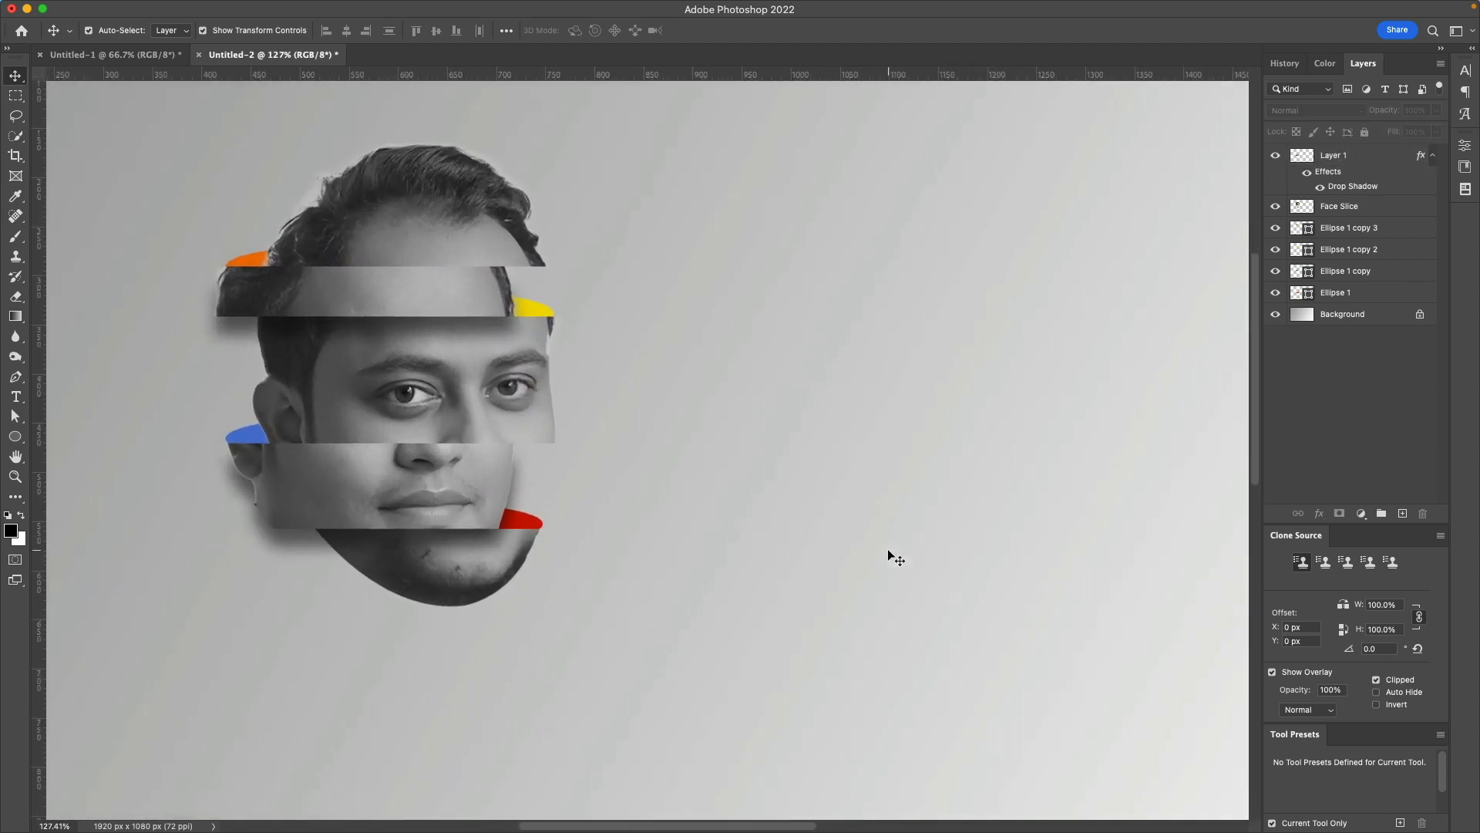
scroll(888, 550, down, 2)
scroll(887, 548, up, 2)
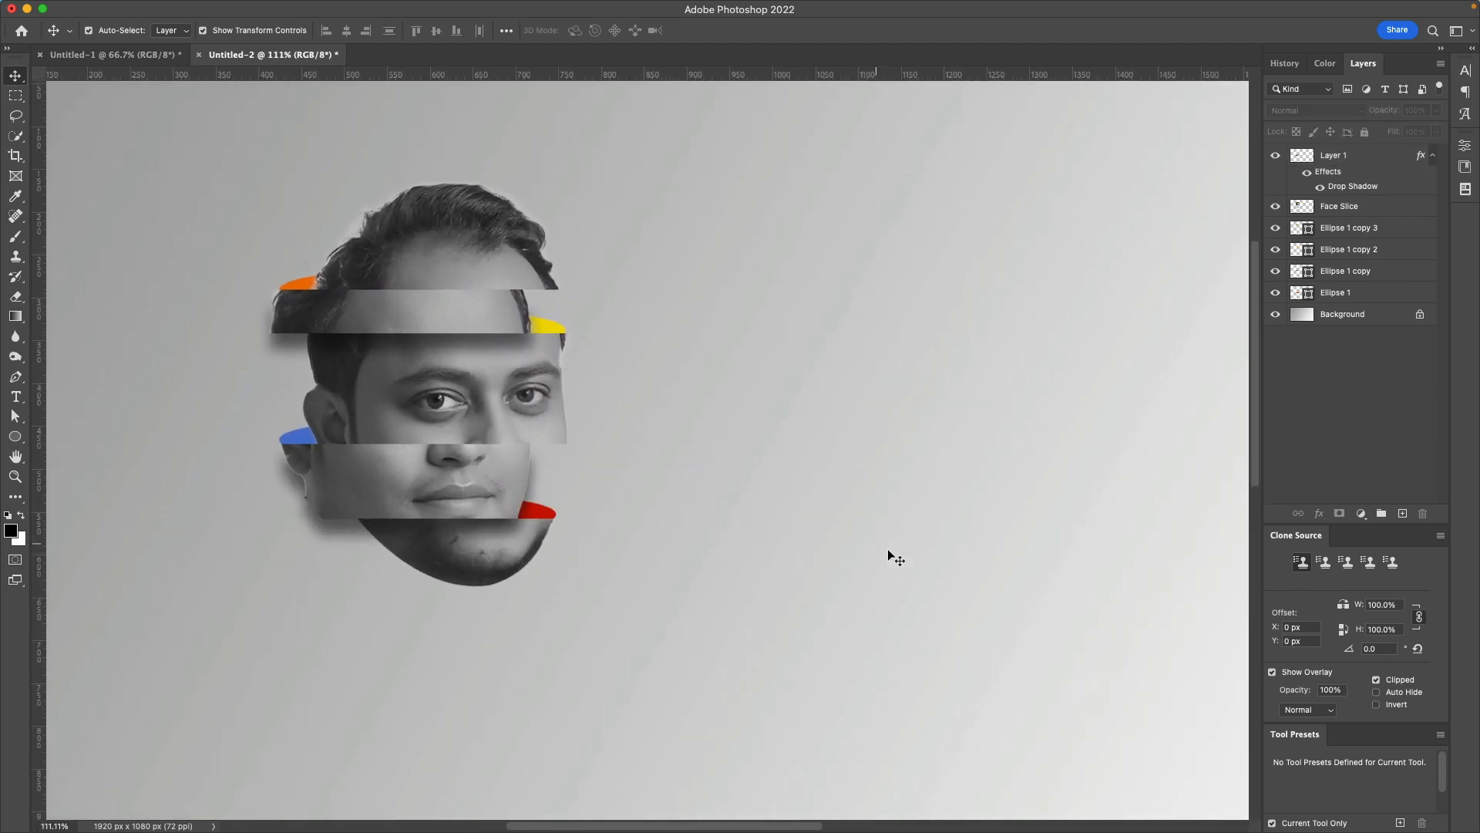
scroll(887, 548, up, 2)
scroll(887, 548, down, 1)
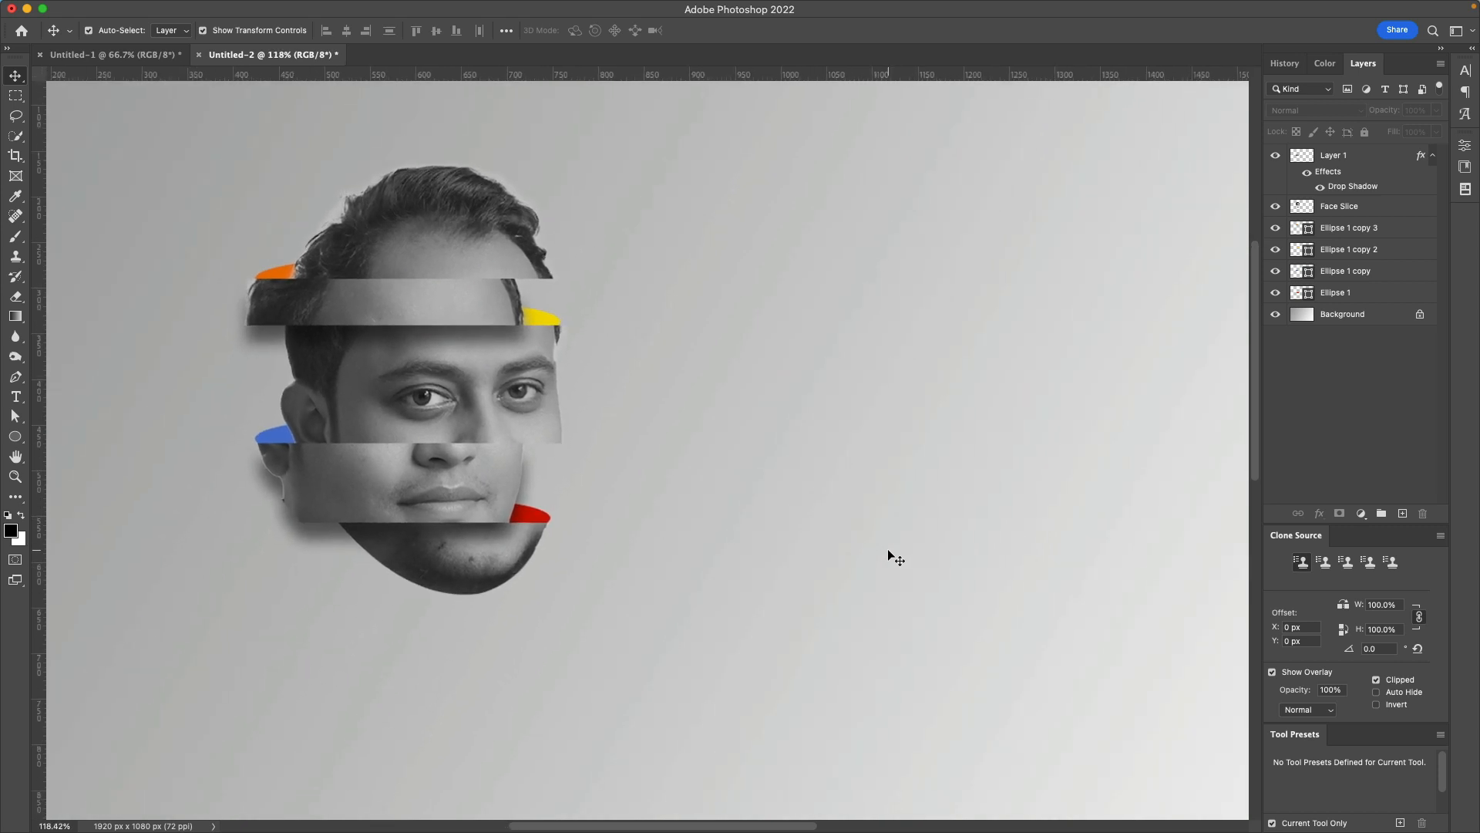
click(475, 254)
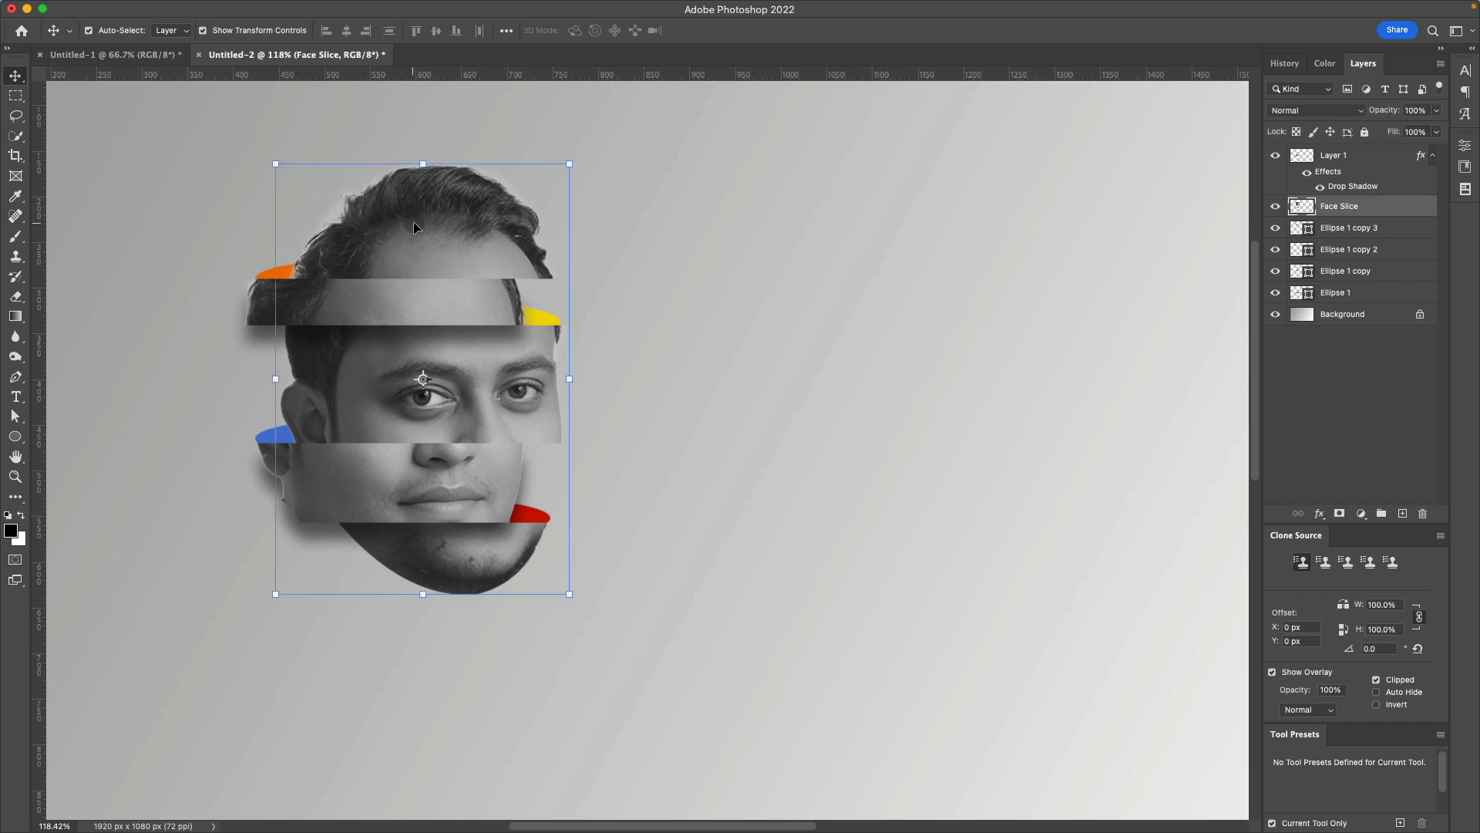
click(595, 261)
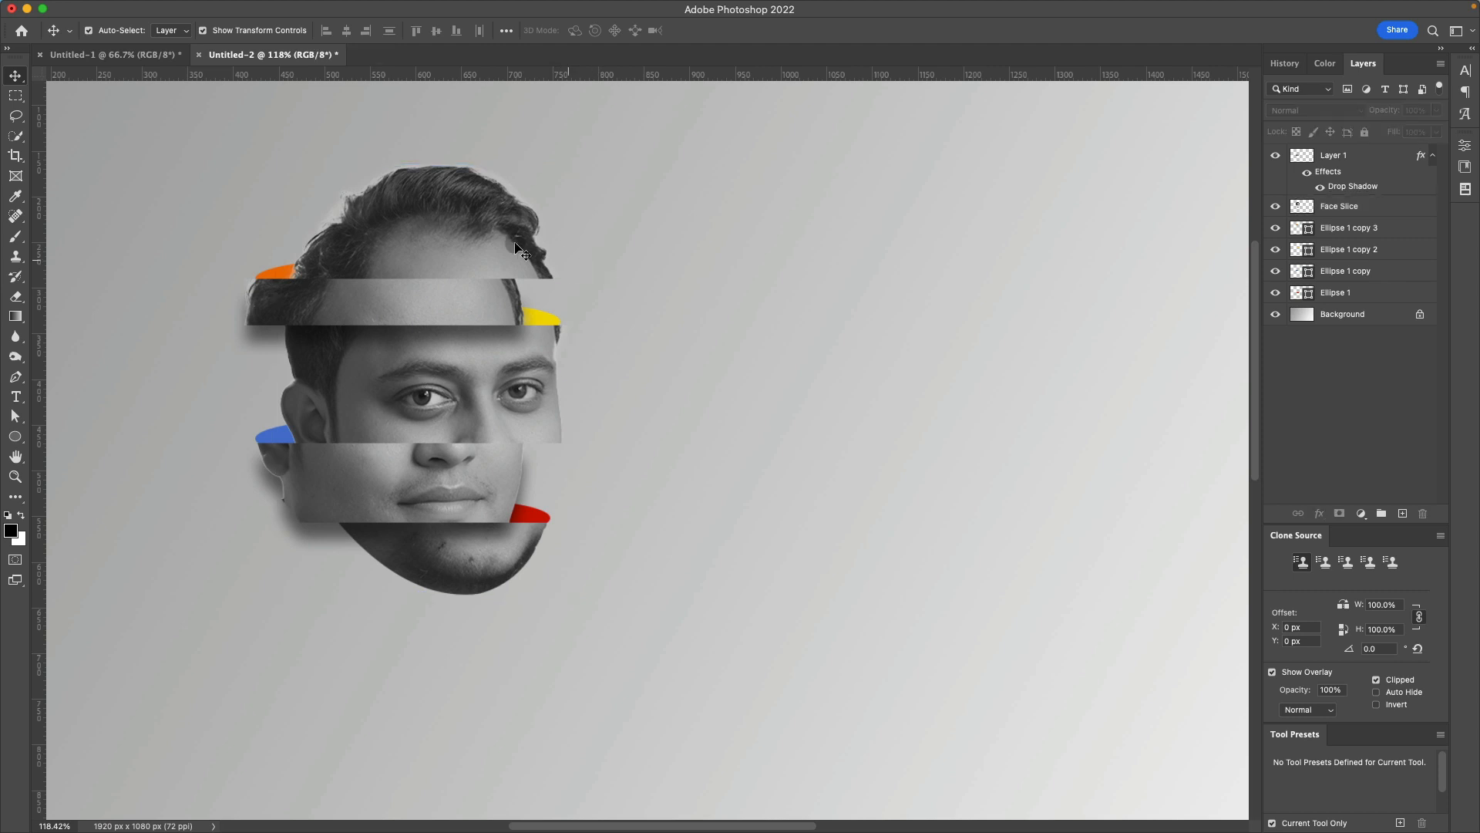
click(521, 250)
click(787, 264)
scroll(766, 403, down, 2)
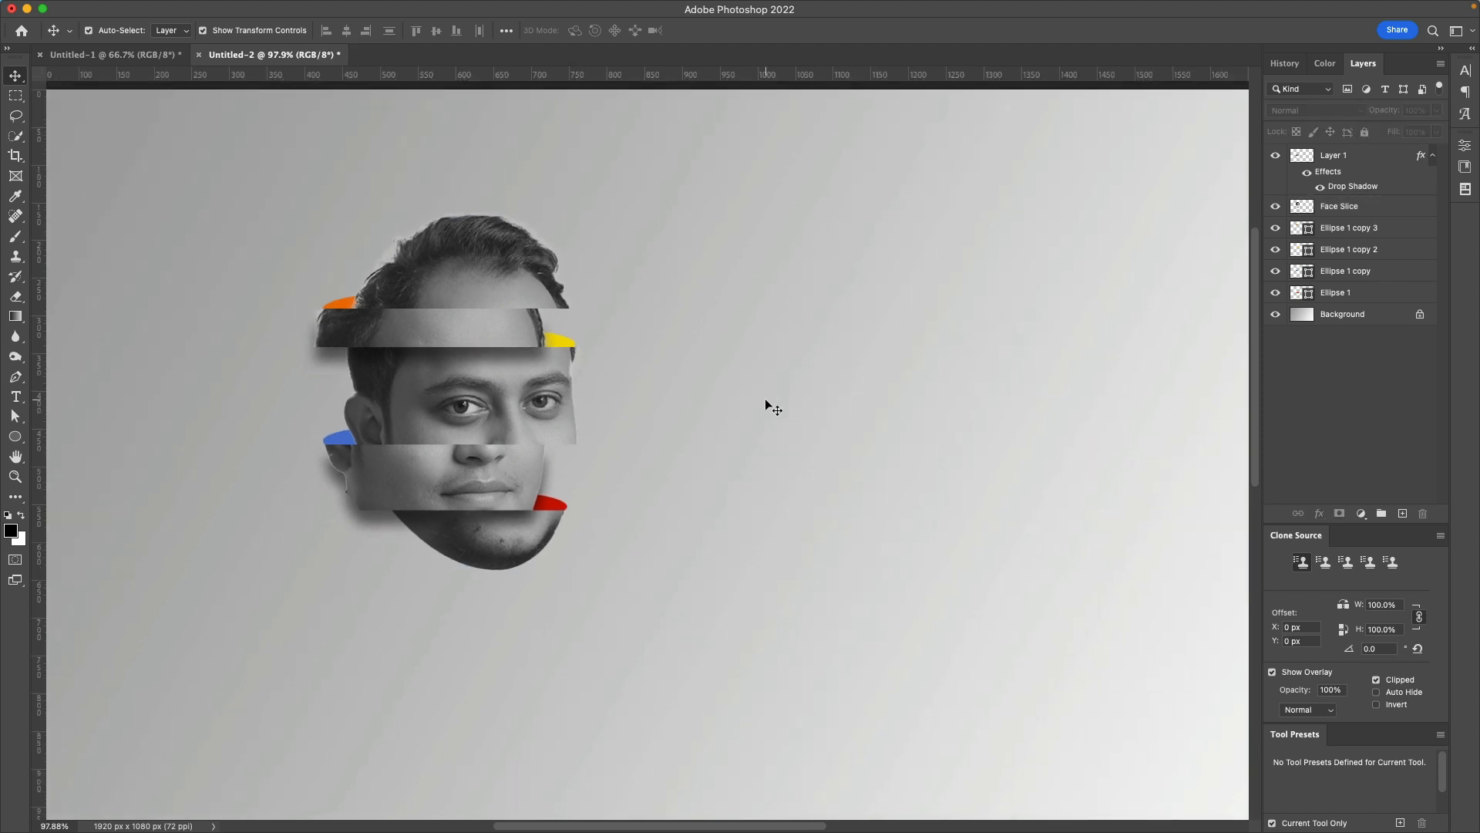
scroll(765, 400, up, 2)
Step: Load the outline of the Face Slice layer's strips as a selection
click(461, 242)
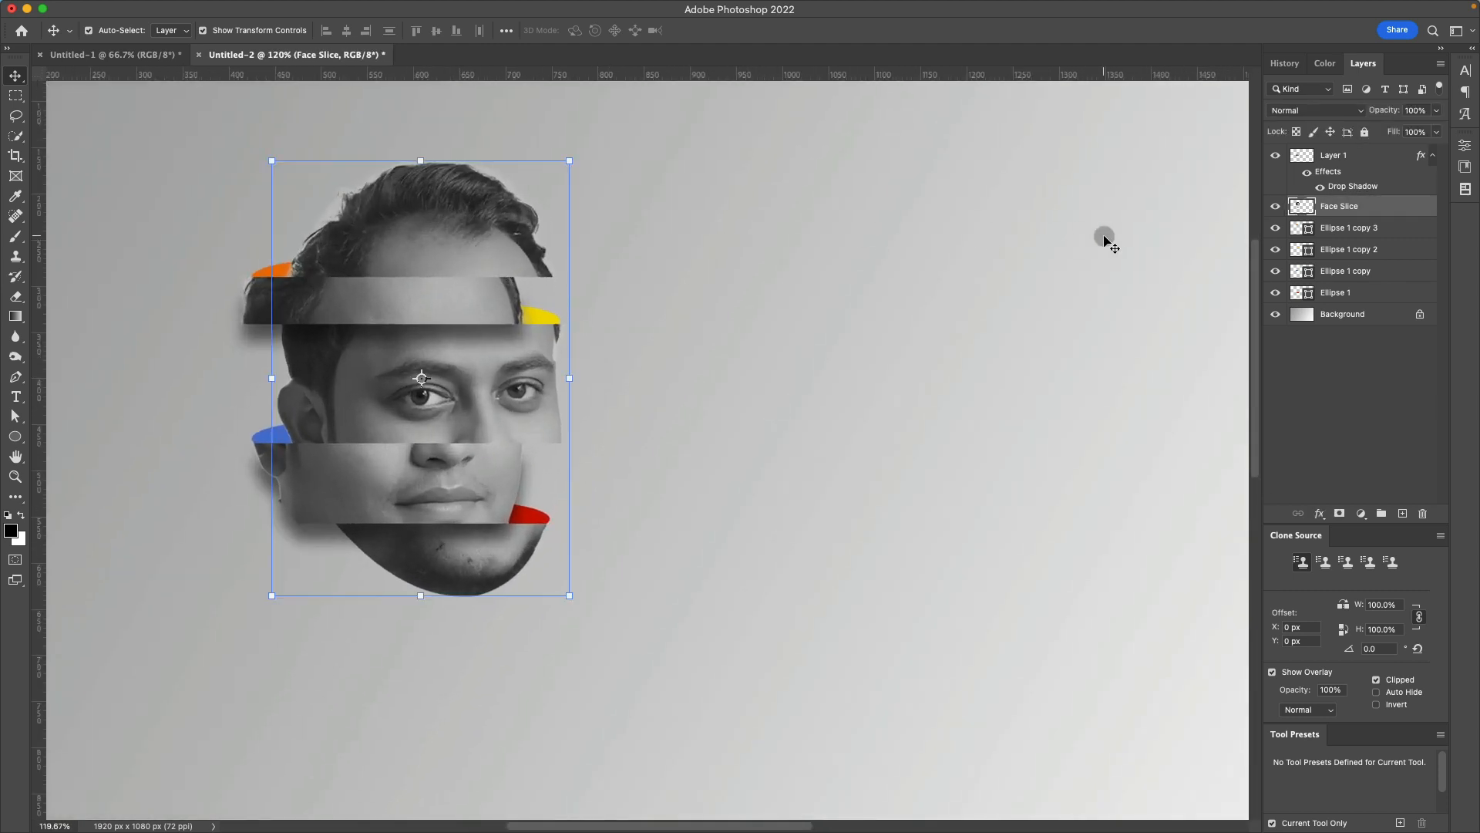
click(1276, 206)
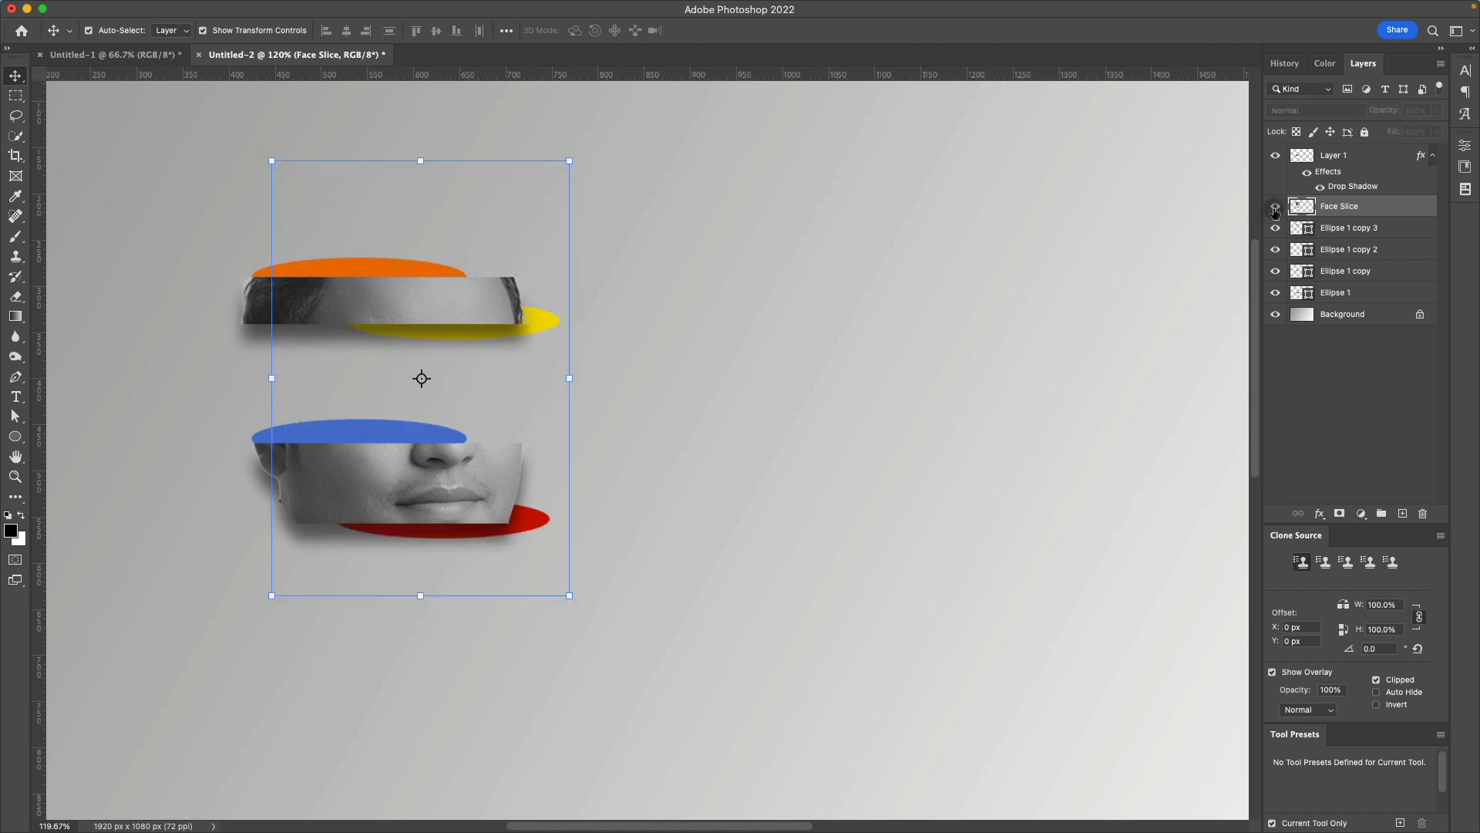
click(1275, 207)
super+click(1294, 207)
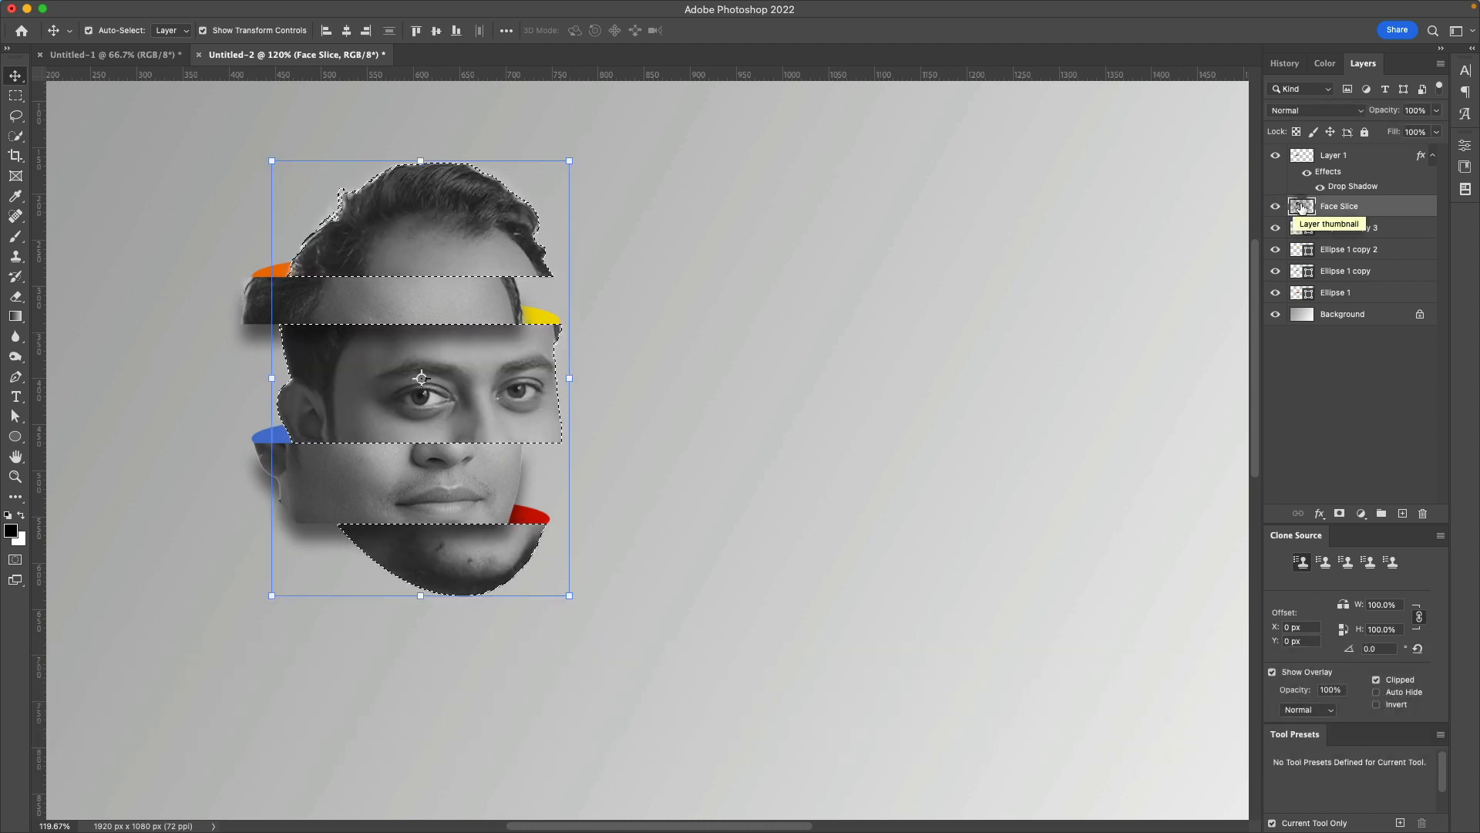
click(955, 362)
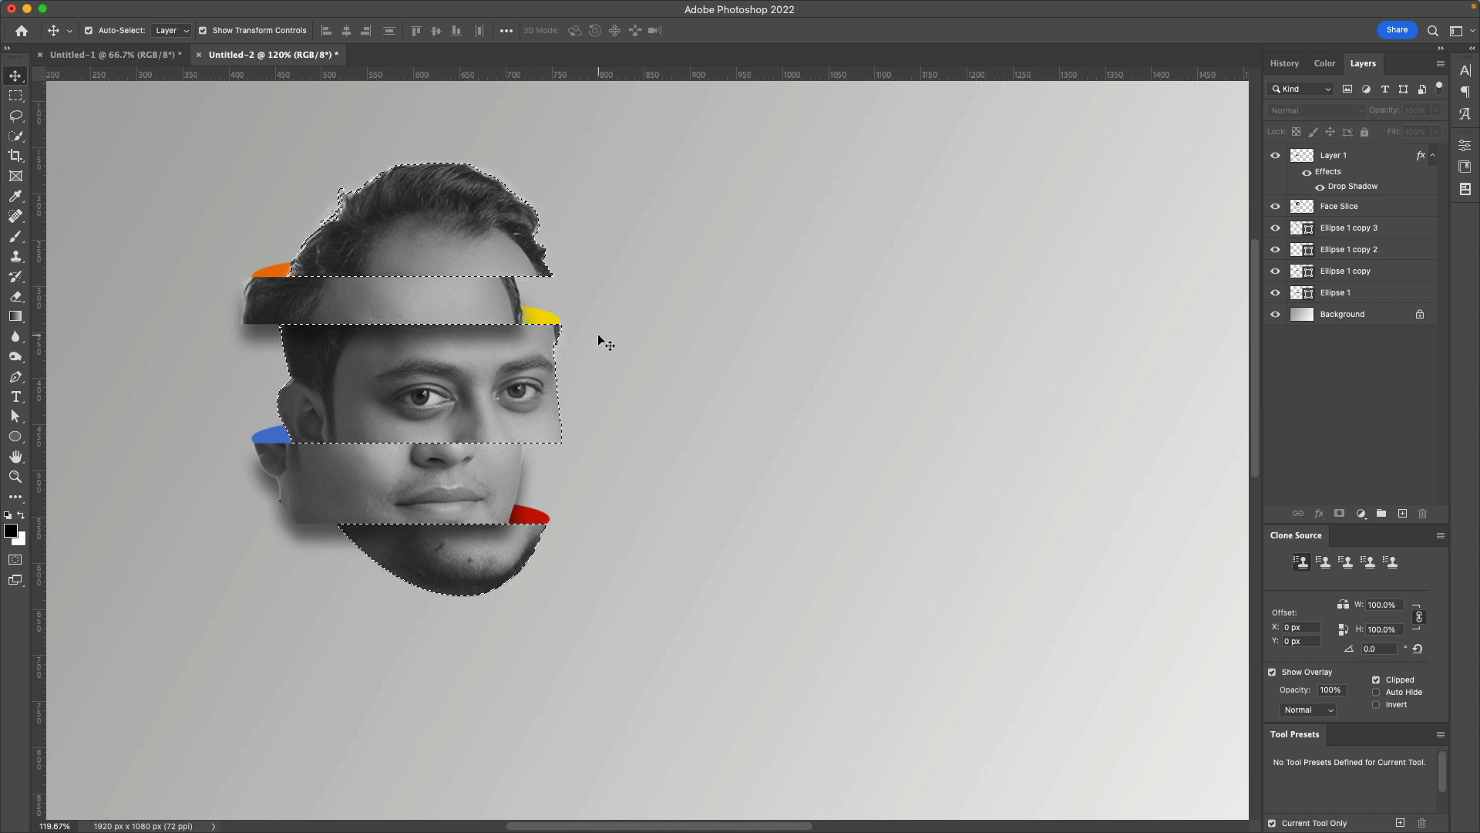
click(489, 245)
click(497, 304)
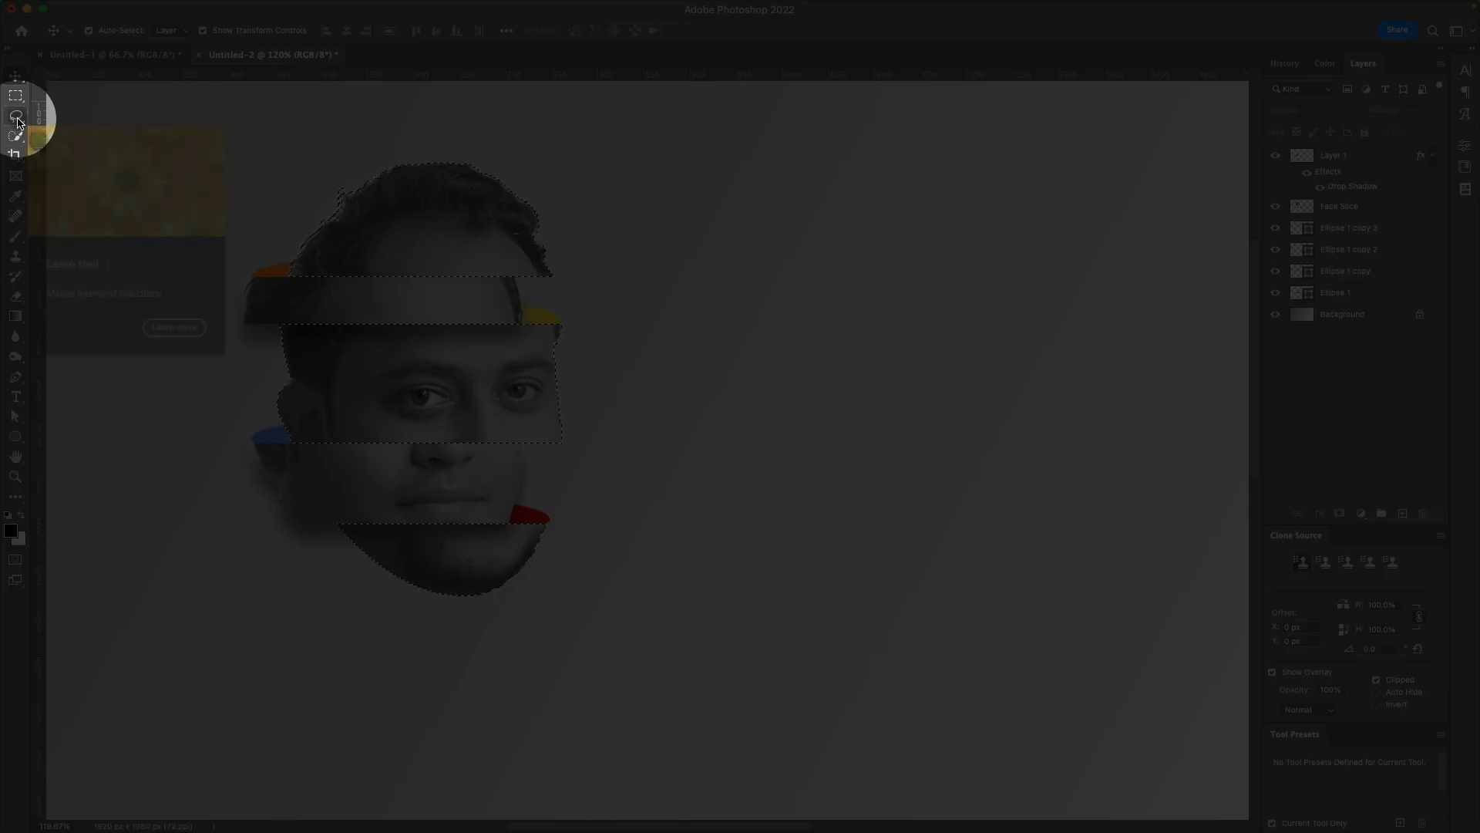
Step: Restrict the selection to the top hair strip by intersecting it with a freehand Lasso loop around that strip
click(18, 121)
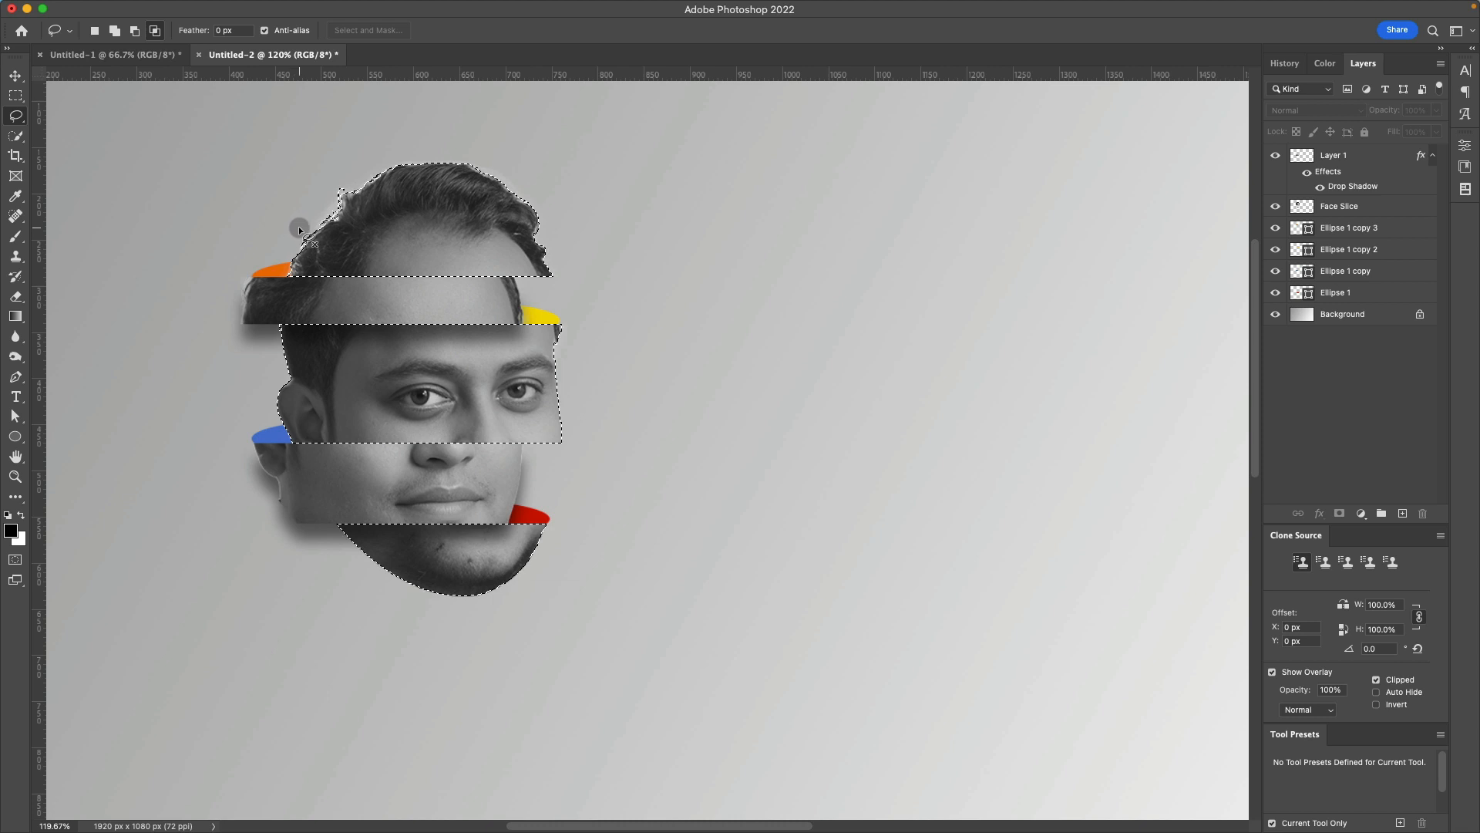
drag(257, 225, 287, 175)
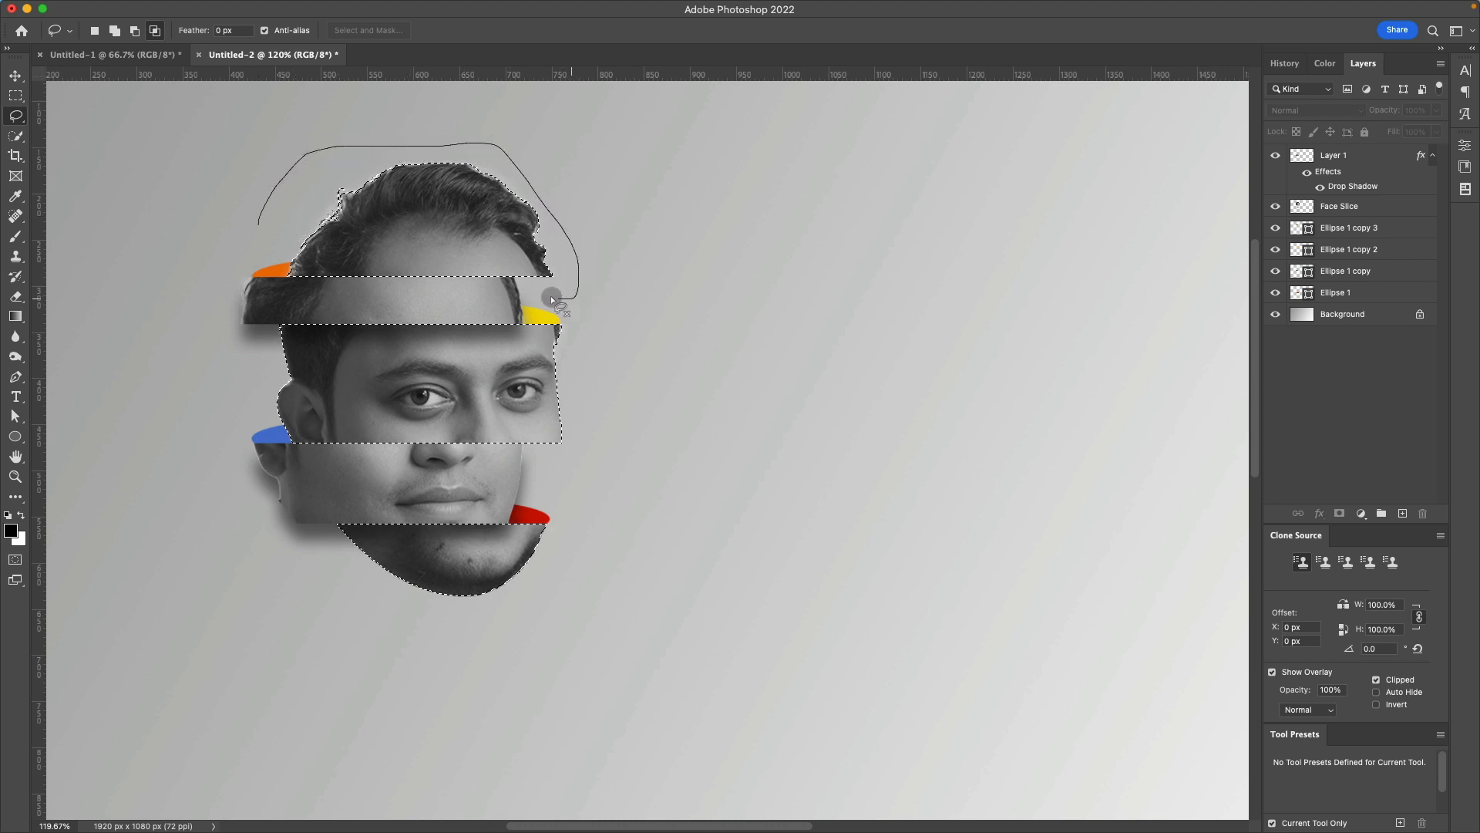
drag(552, 299, 264, 294)
drag(258, 222, 257, 222)
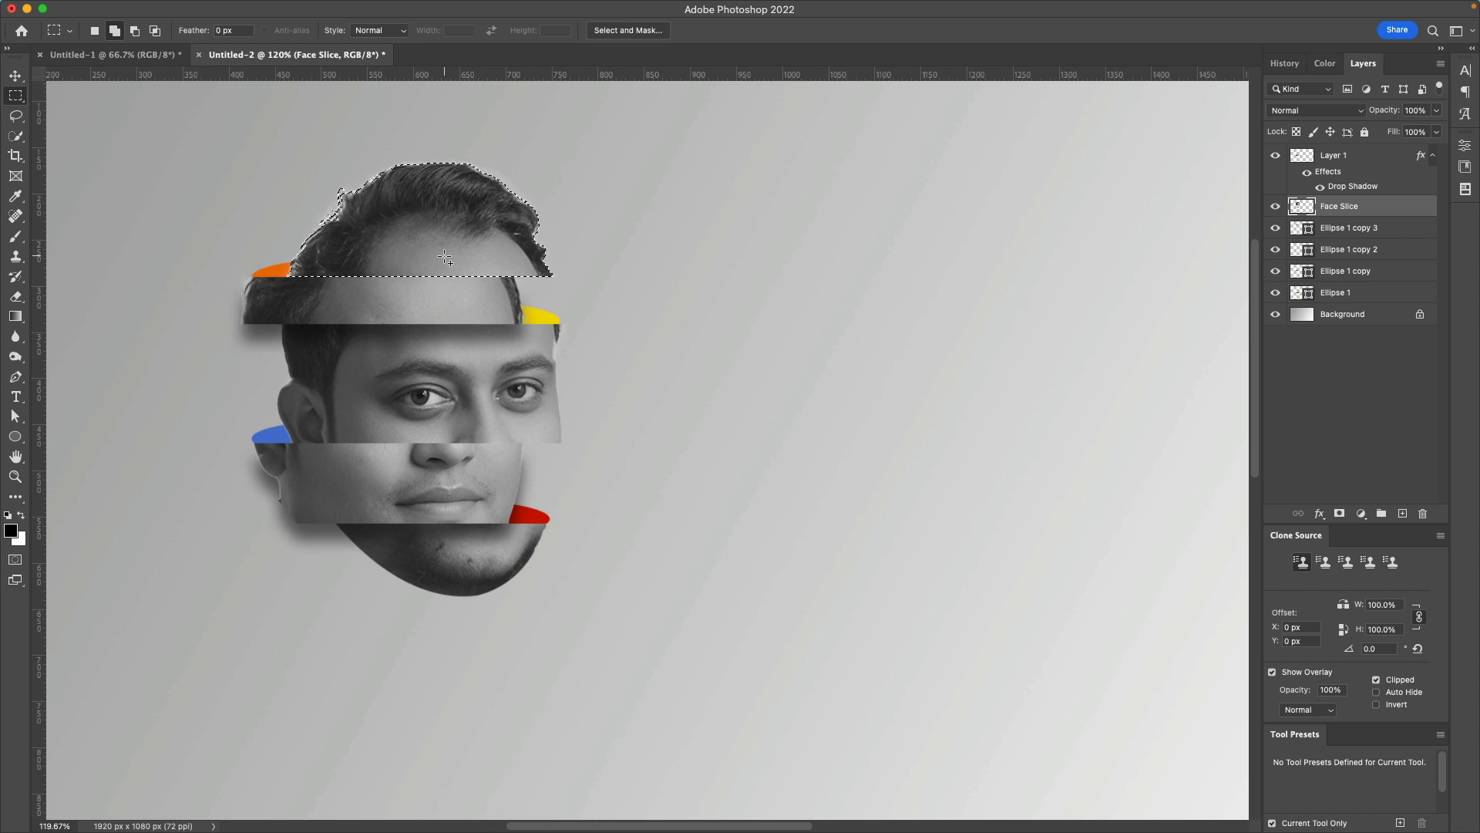
Step: Cut the selected hair strip from Face Slice onto its own layer and check it by hiding and showing that layer
right_click(445, 245)
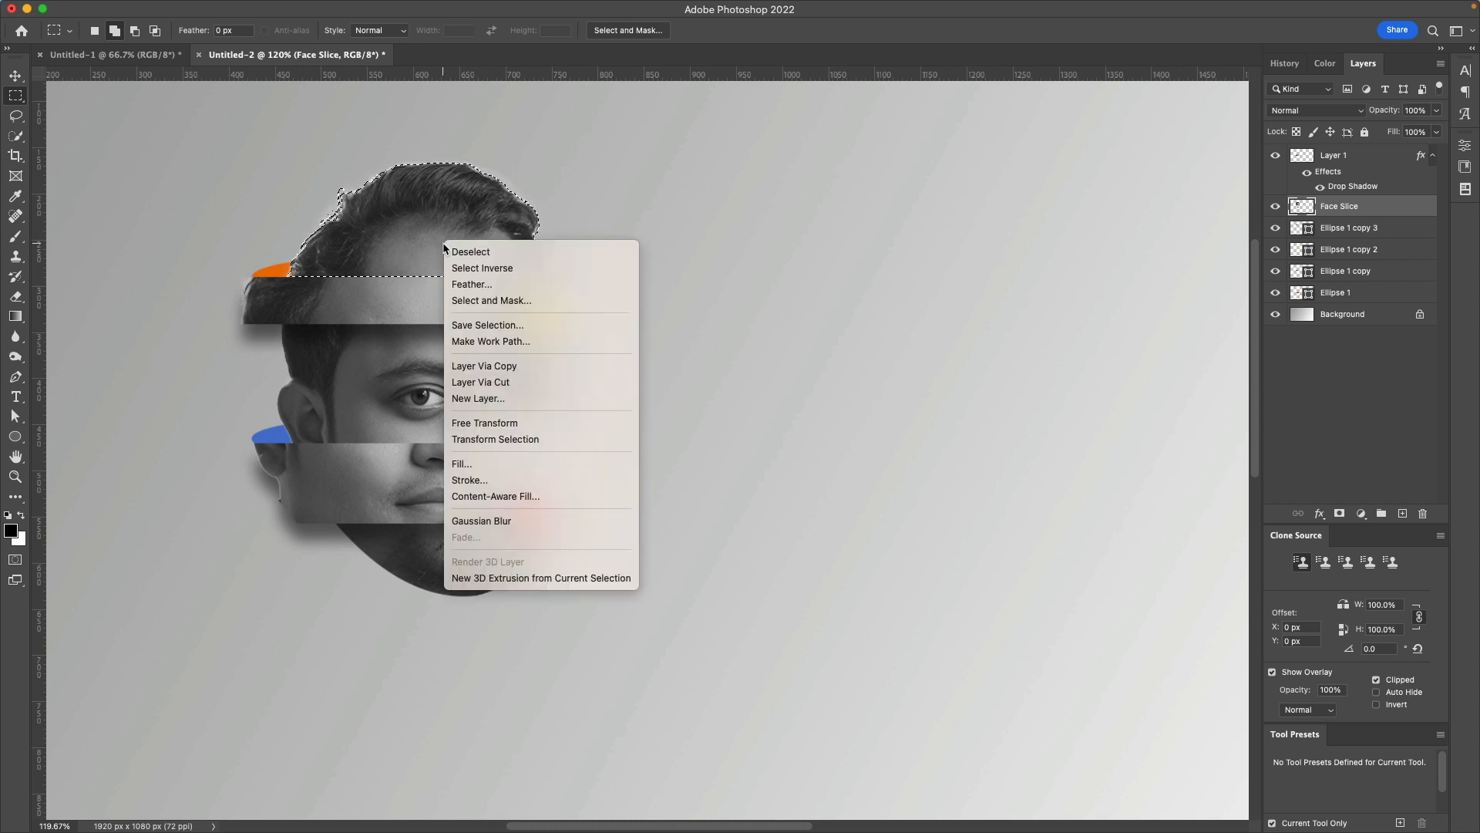
click(520, 383)
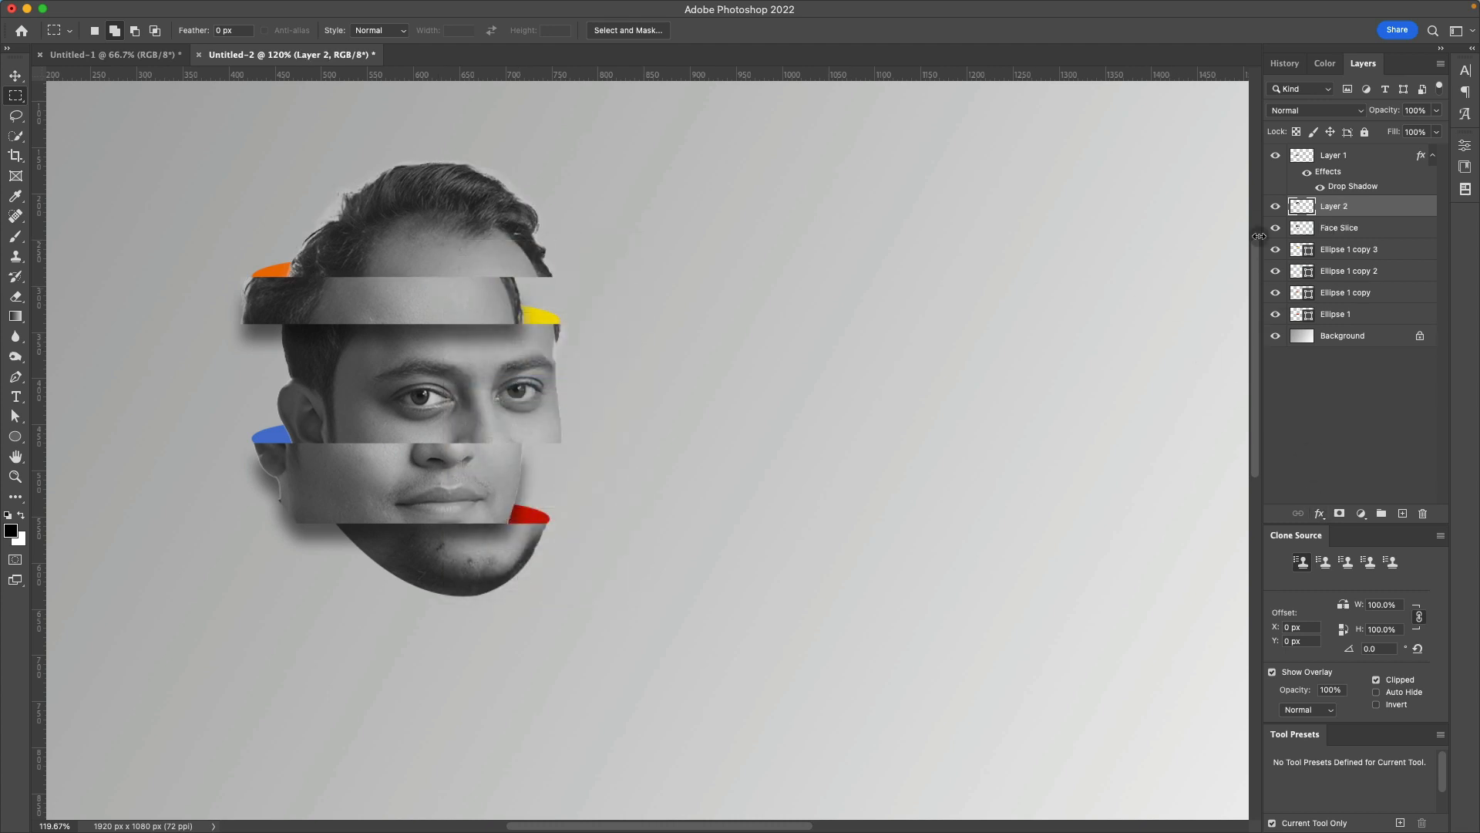
click(1274, 207)
click(1275, 206)
click(1274, 207)
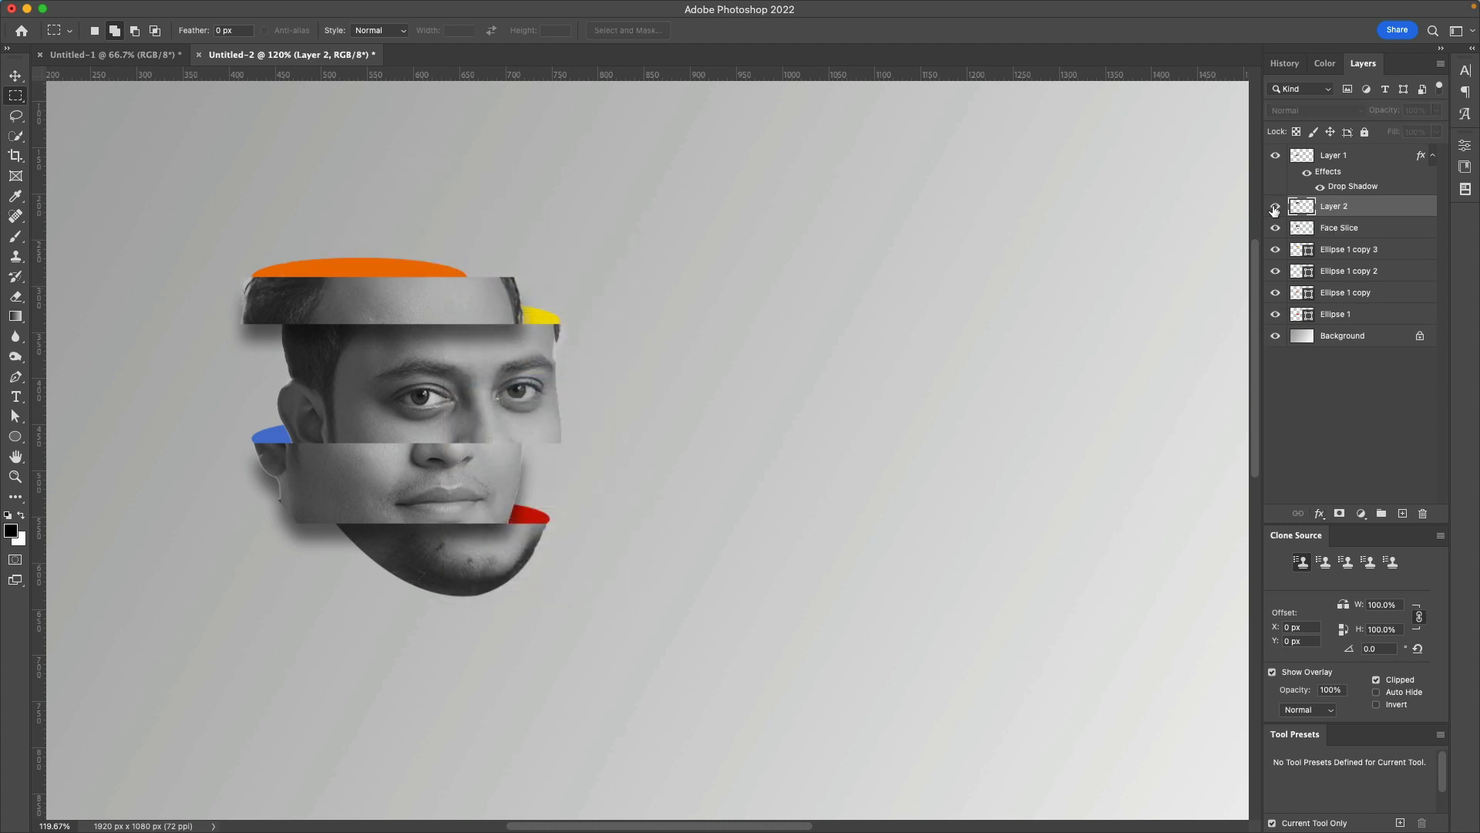
click(1275, 206)
click(1275, 206)
click(1275, 206)
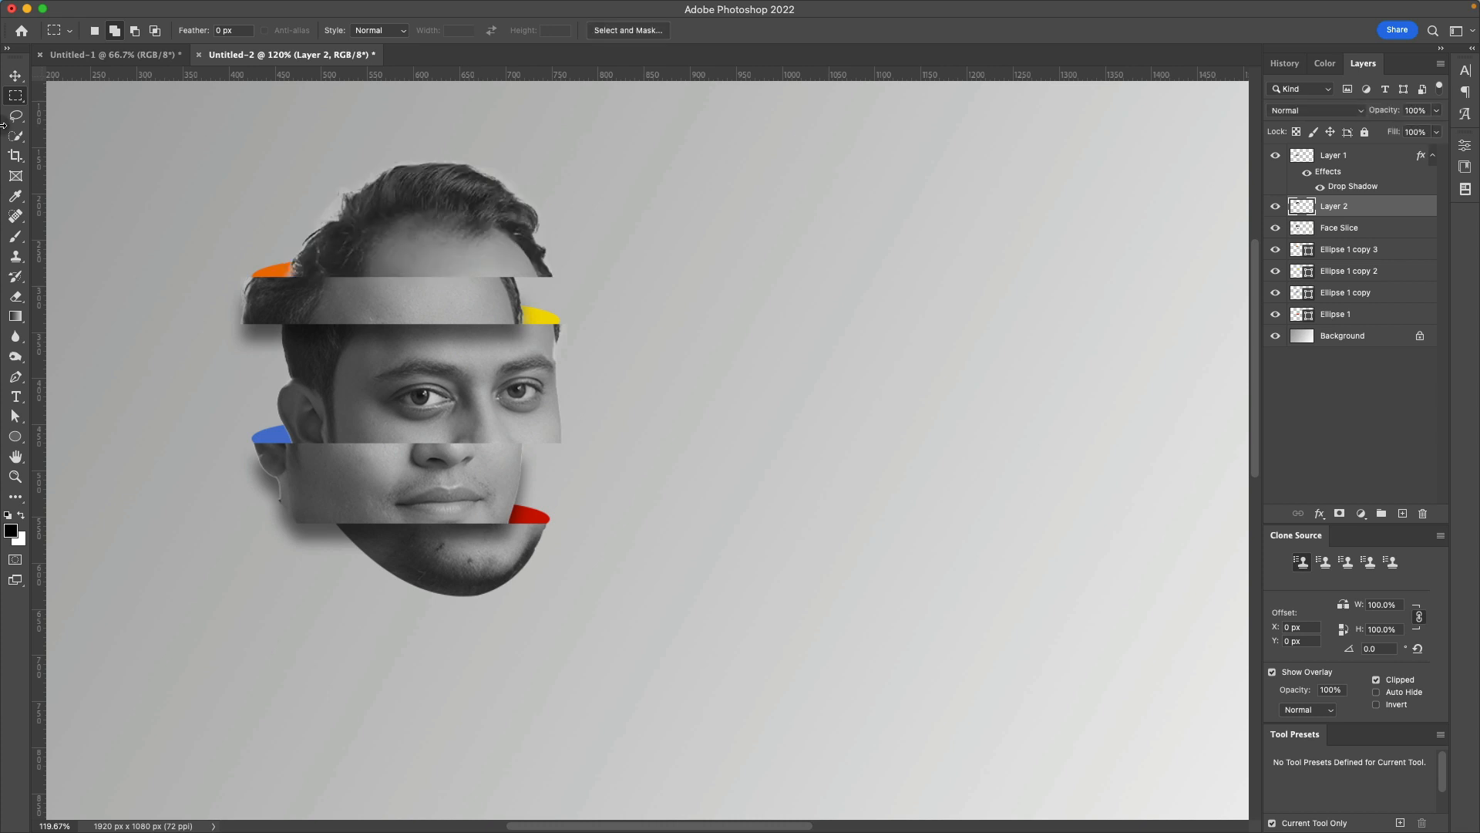
Step: Shift the separated hair strip left, rotate it about -10.22°, and raise it to about X 547 px, Y 209 px
click(12, 80)
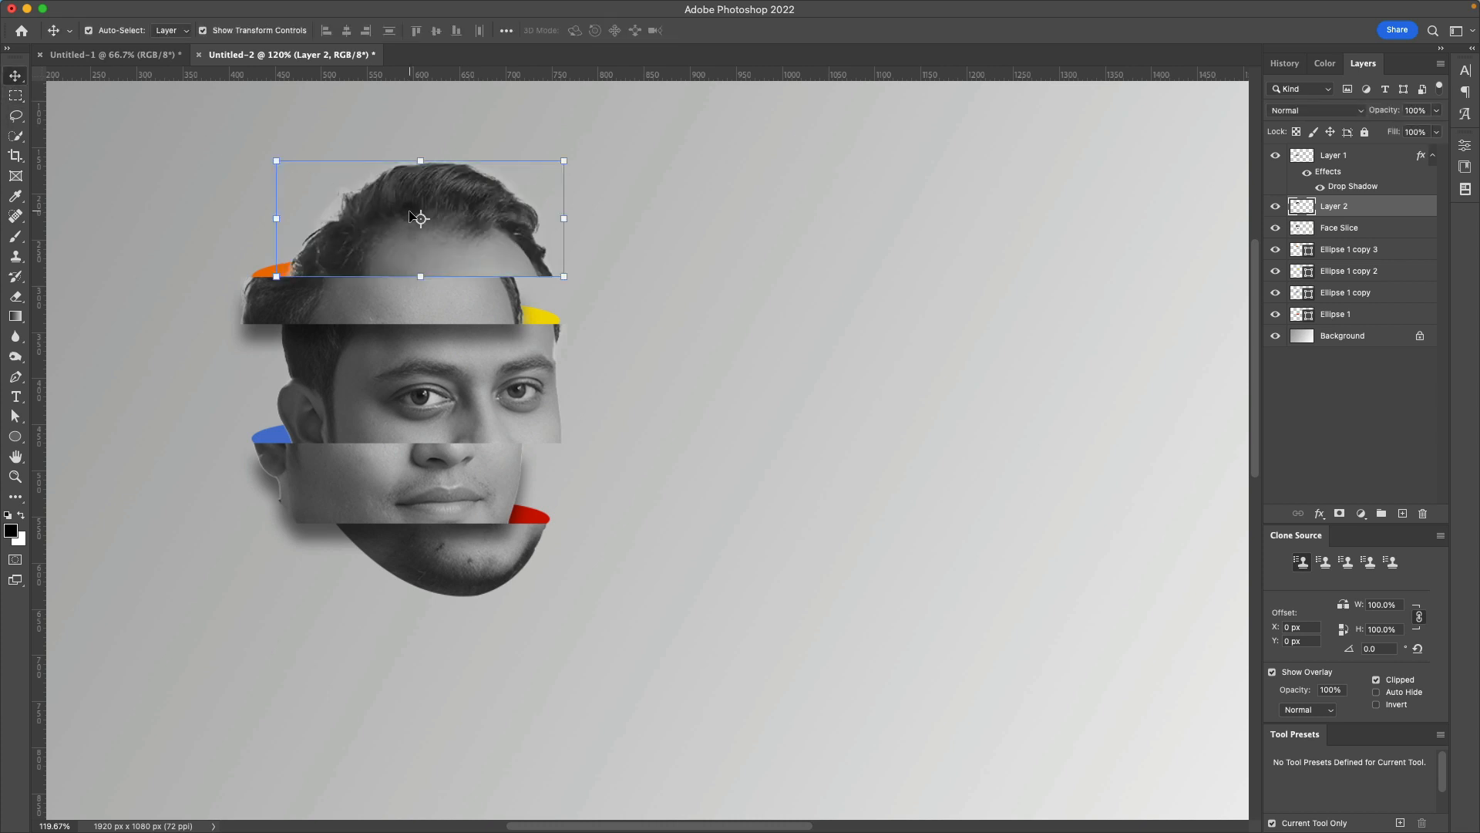
drag(428, 209, 389, 210)
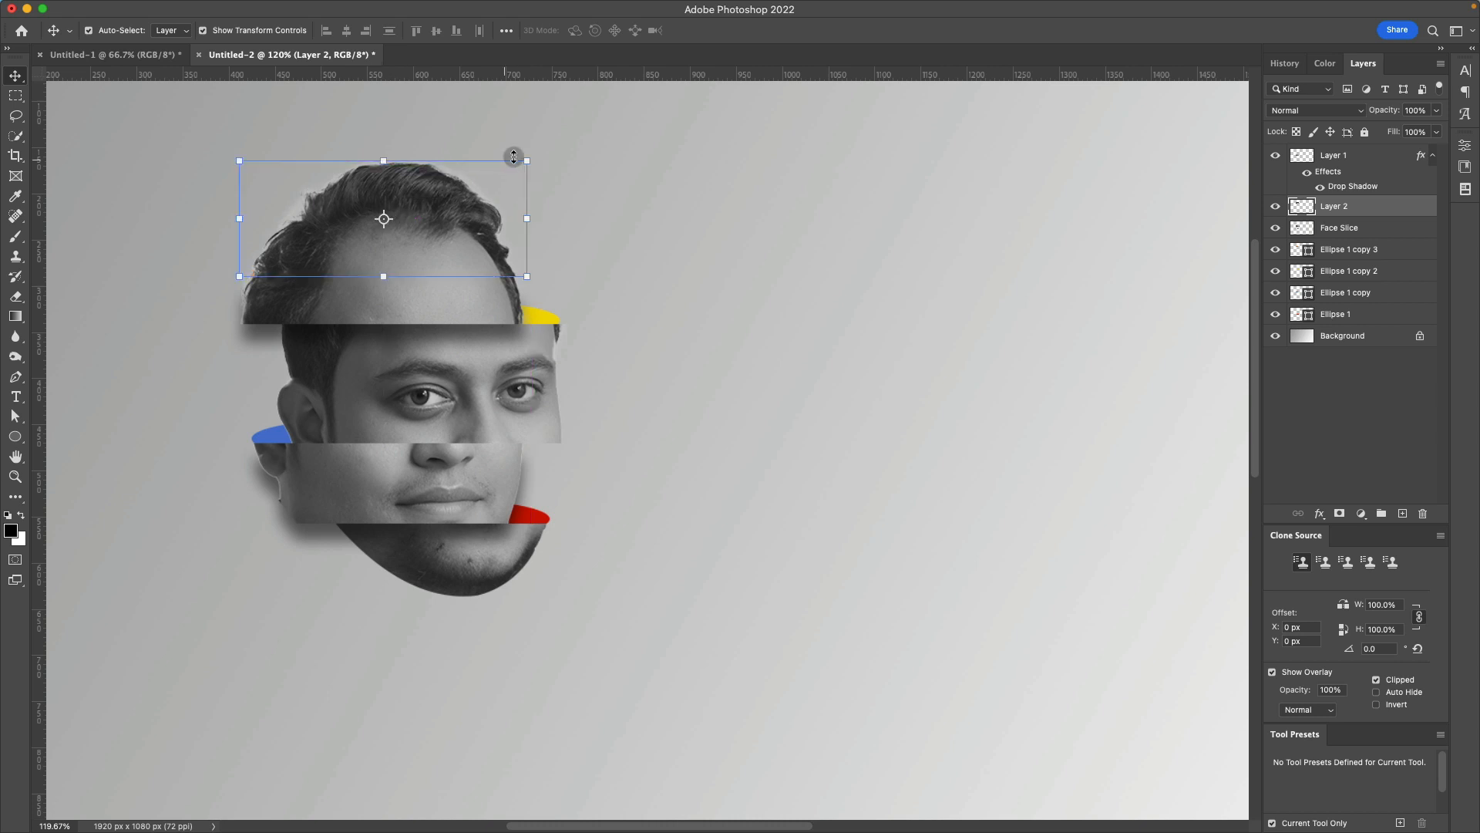
drag(532, 151, 512, 126)
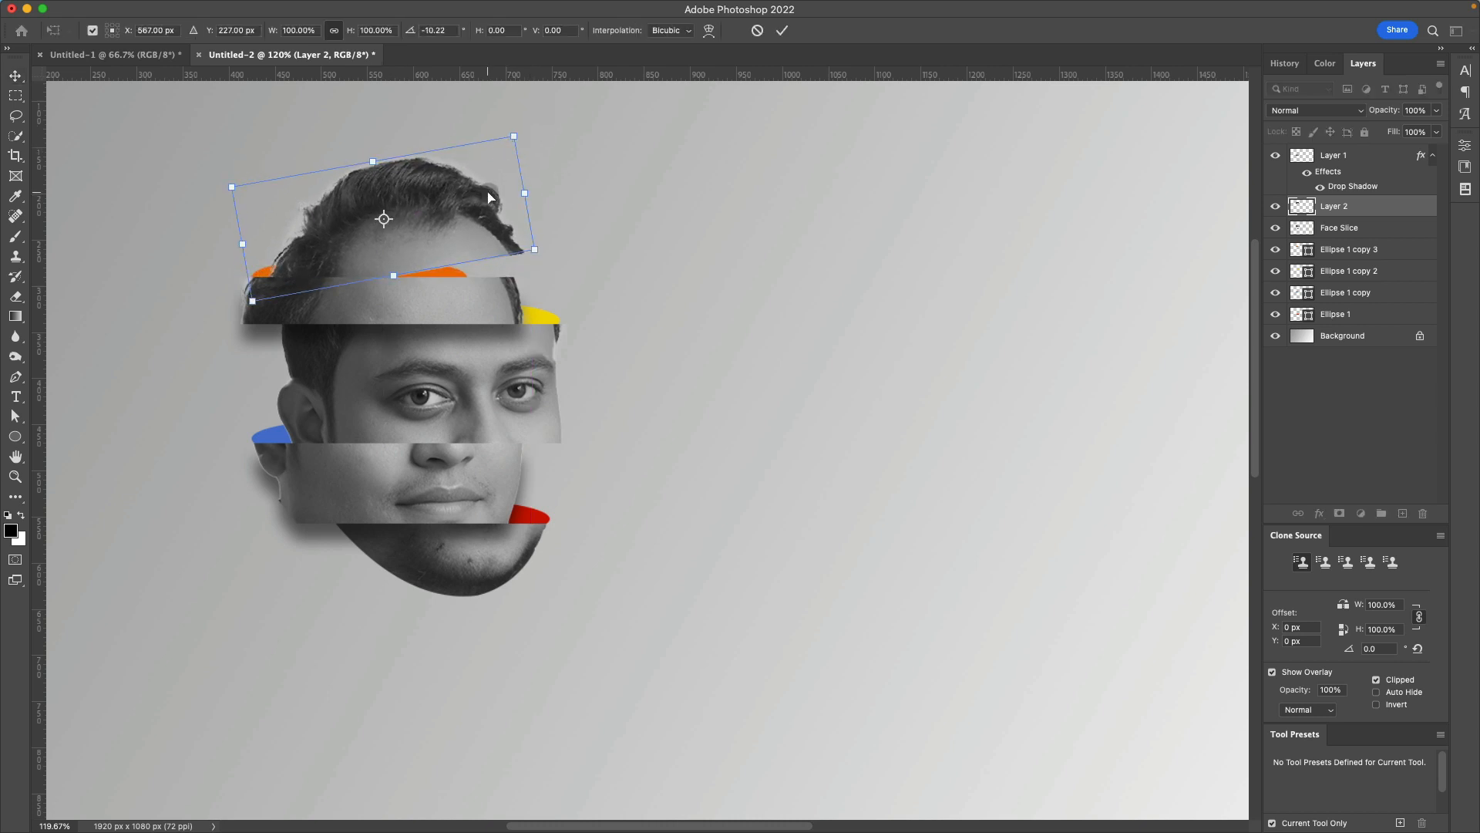
drag(483, 197, 468, 175)
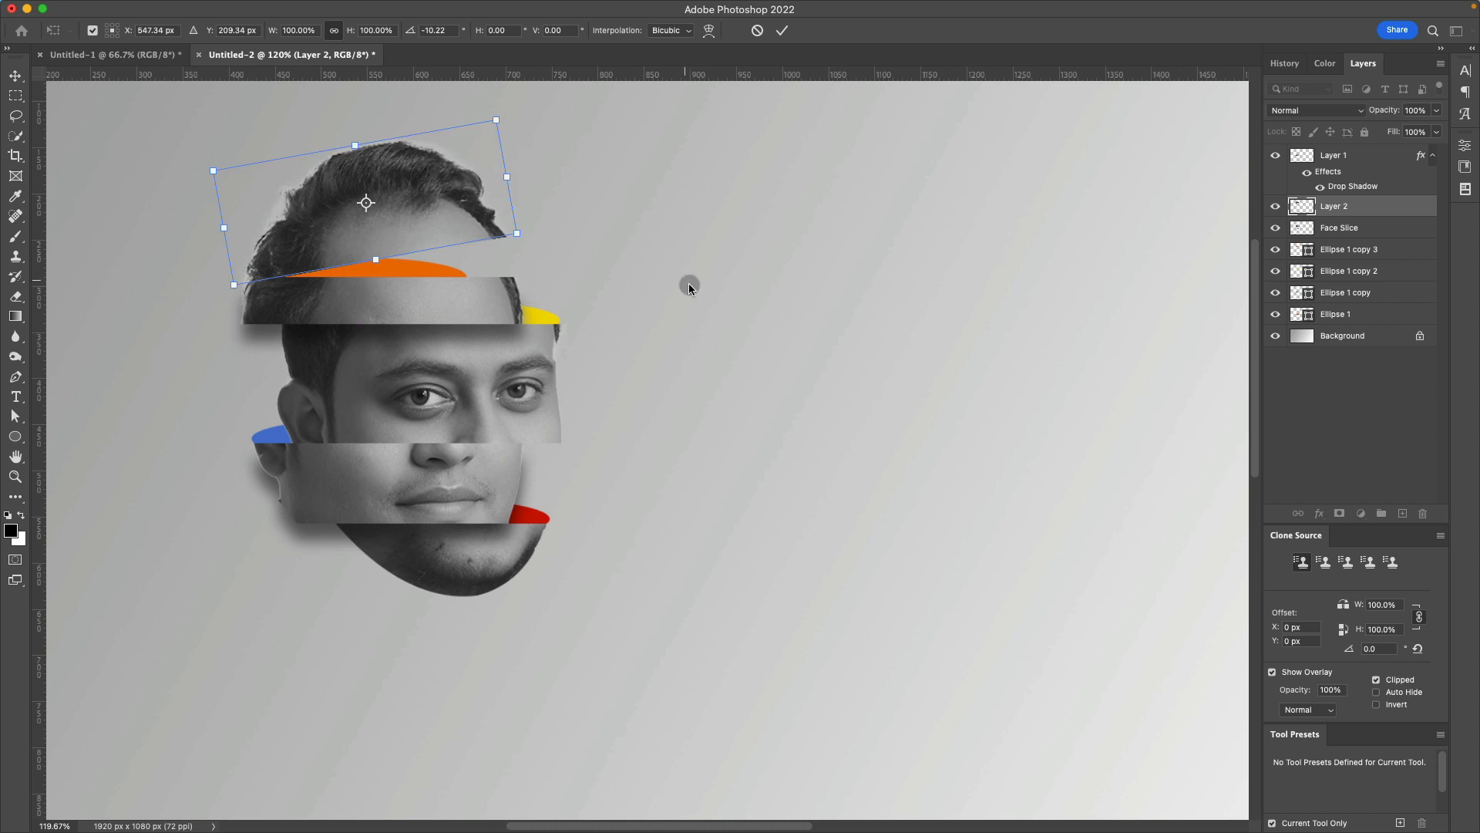
click(691, 286)
click(642, 294)
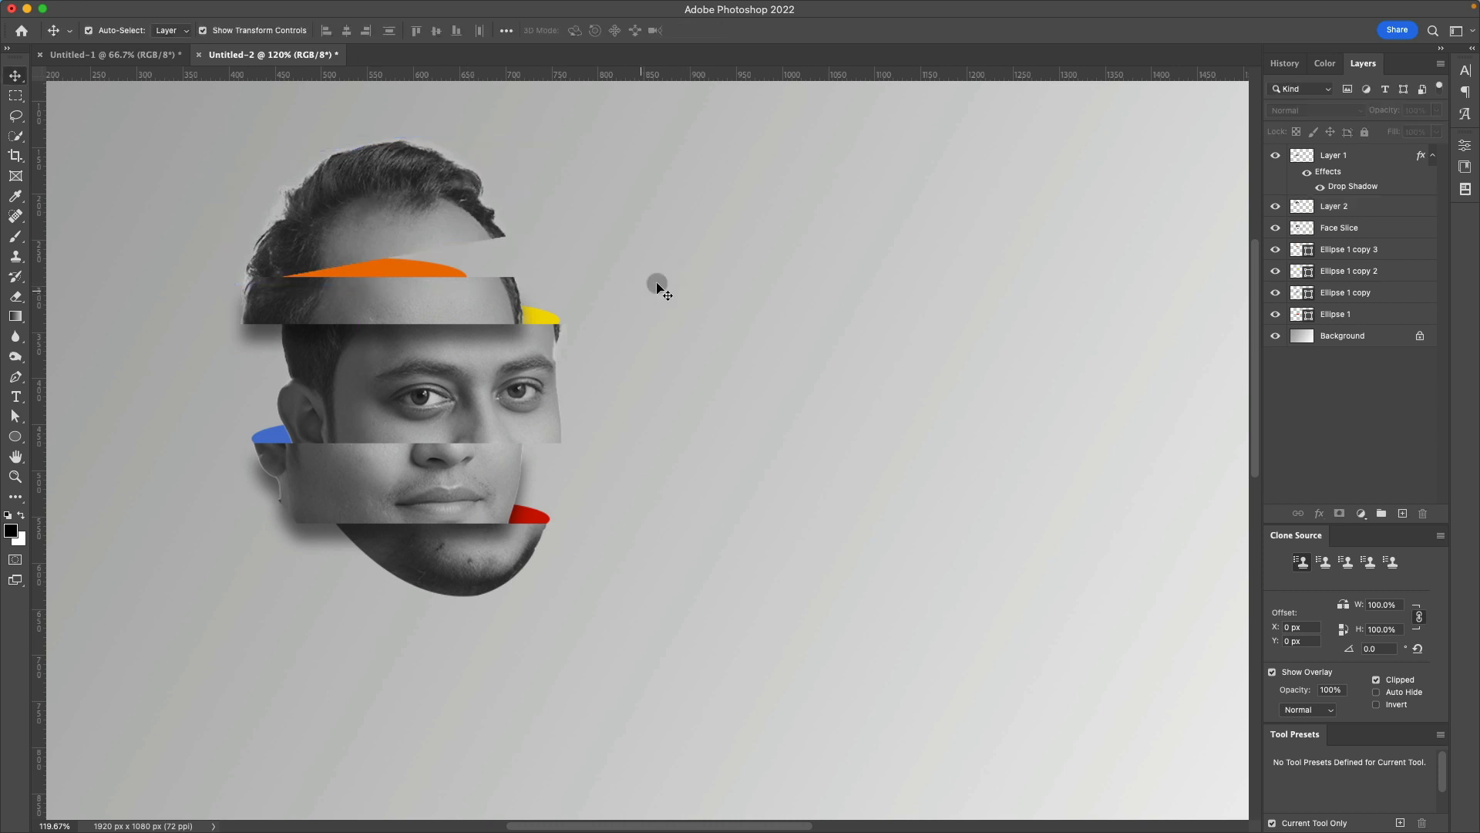
Step: Move the orange ellipse, Ellipse 1 copy 3, up and right under the cut edge of the tilted hair strip
click(437, 274)
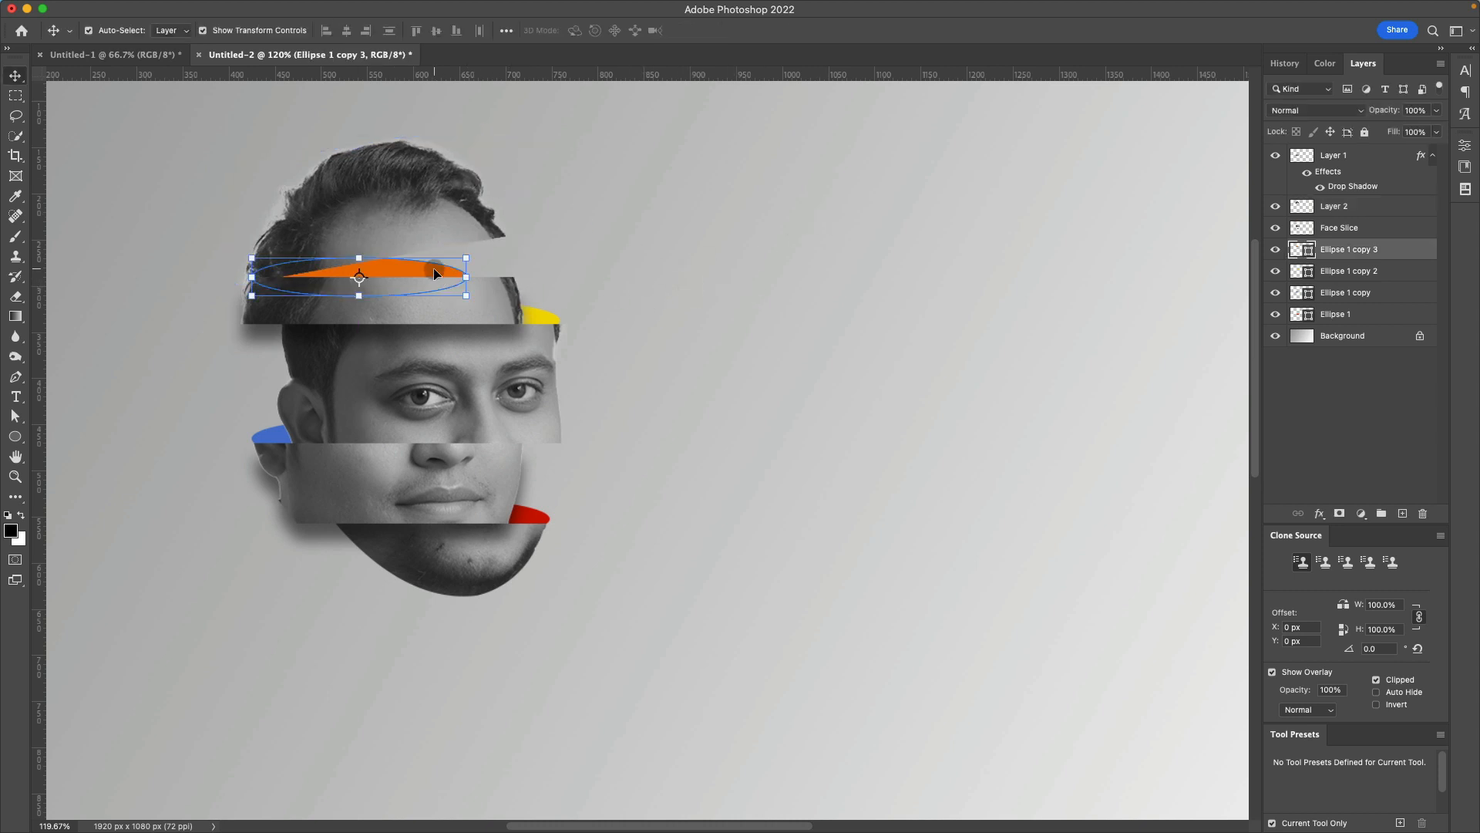
drag(436, 275, 476, 239)
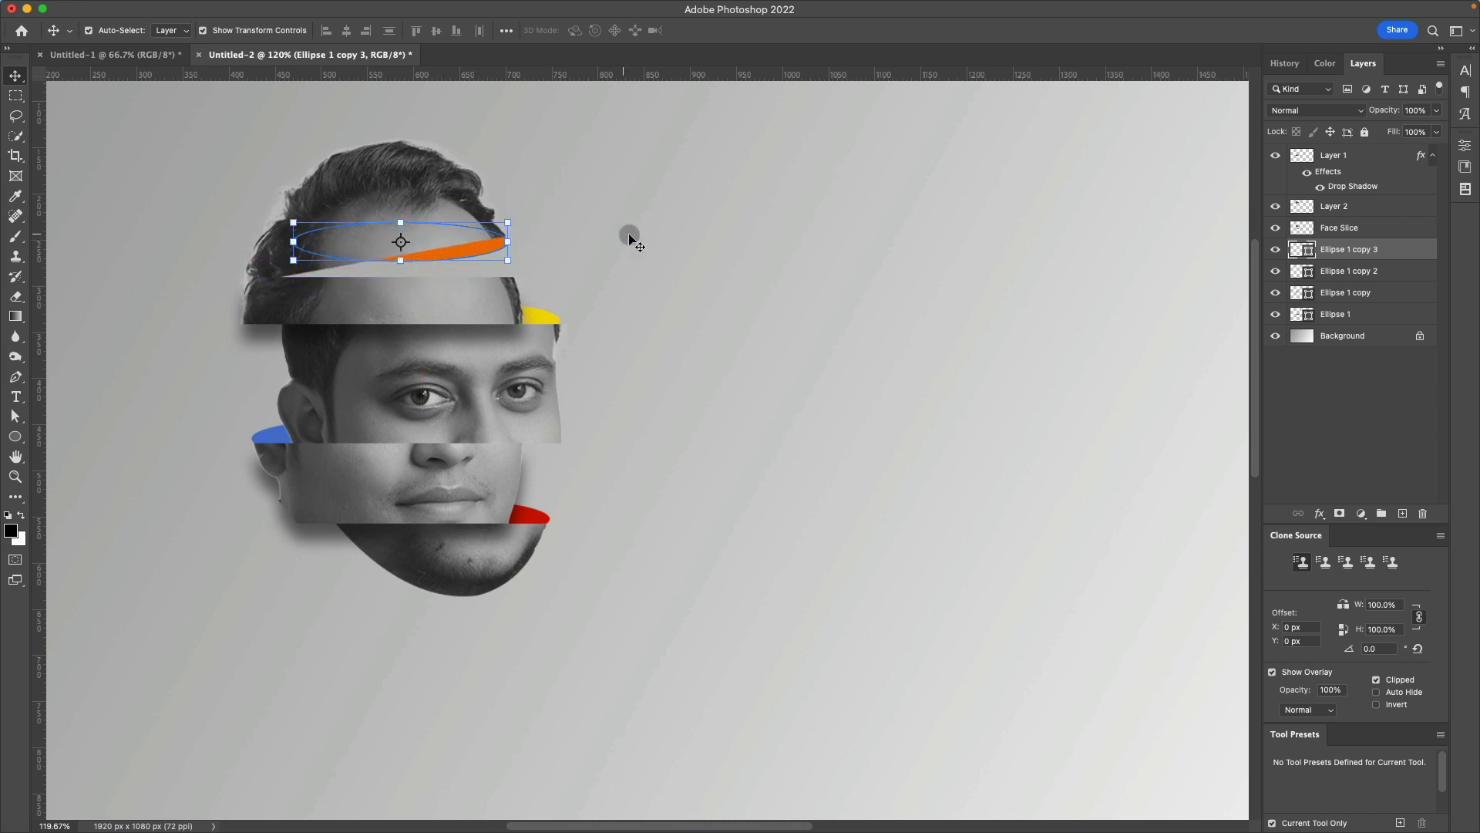
click(628, 233)
scroll(627, 232, down, 5)
scroll(844, 328, up, 2)
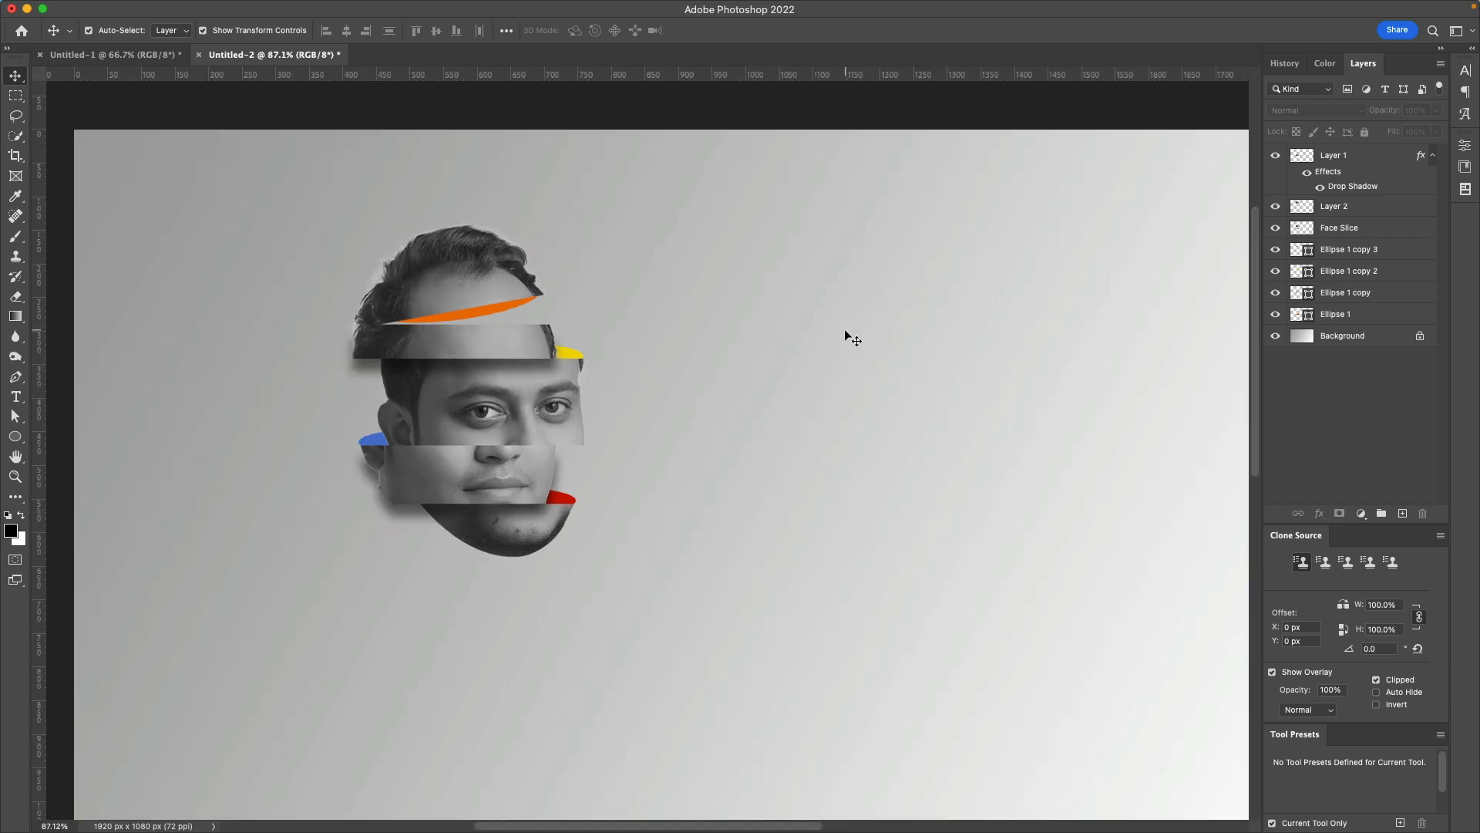
scroll(844, 330, up, 2)
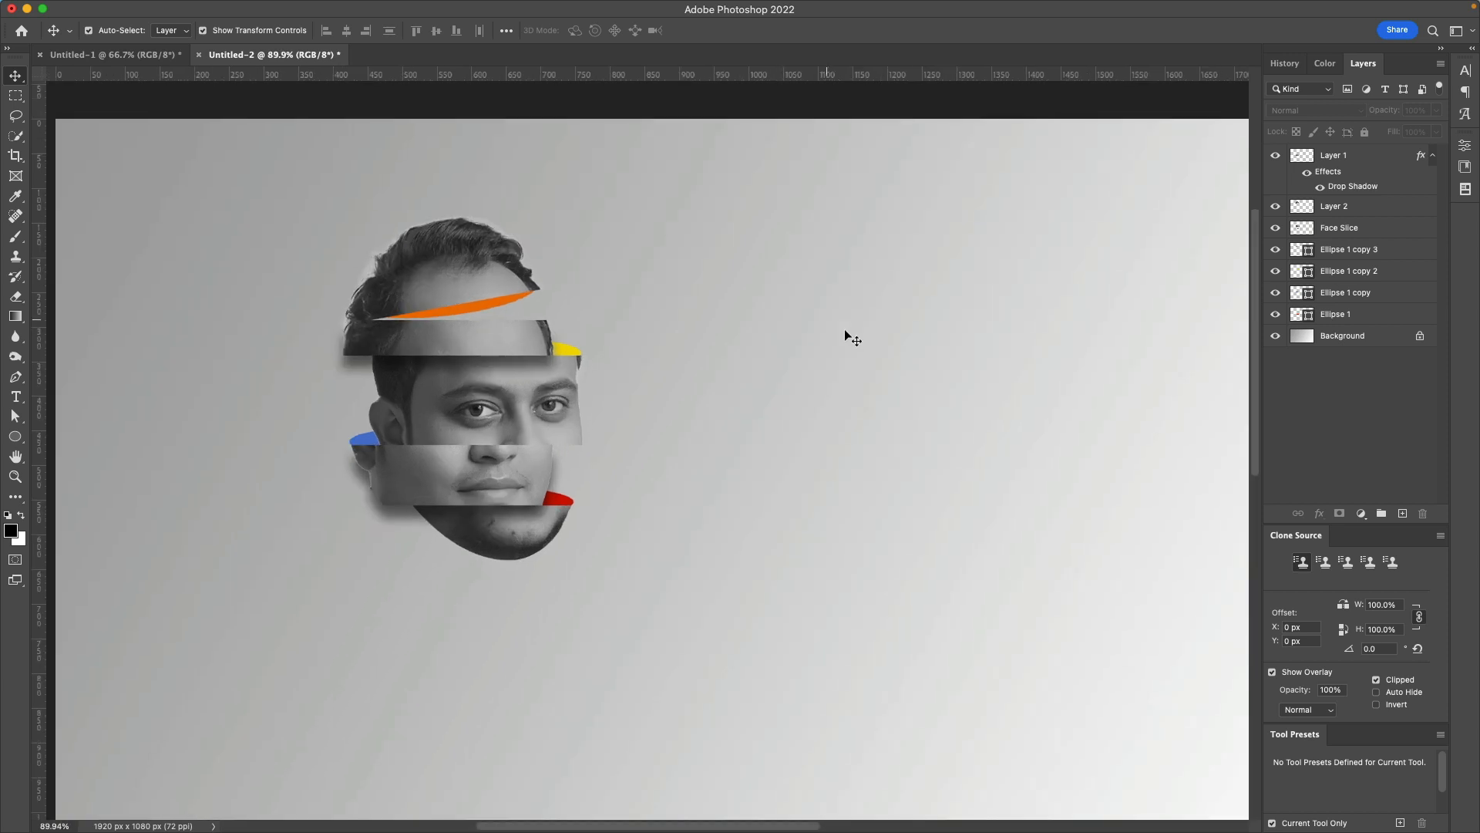
click(716, 268)
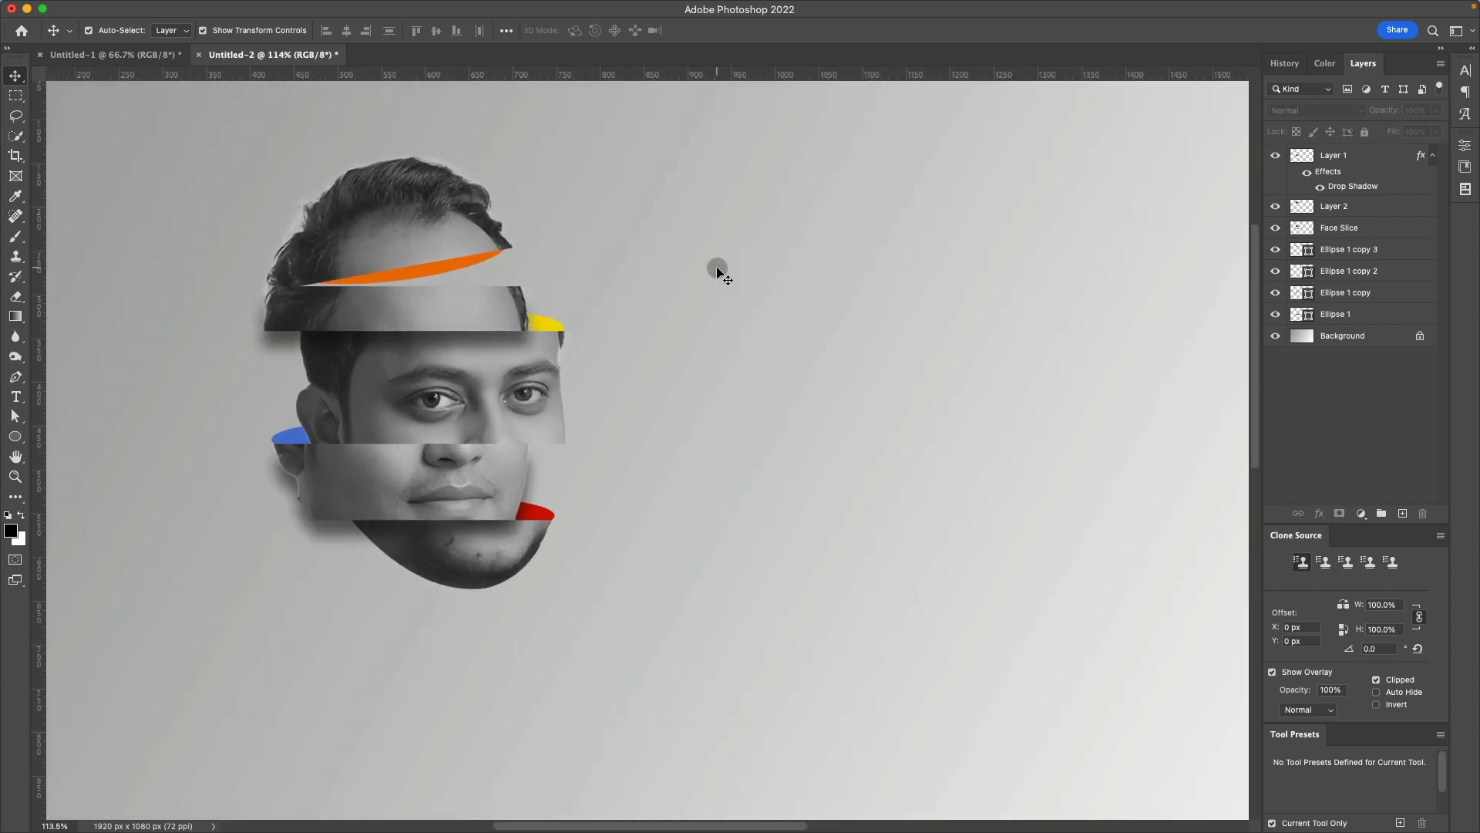
Step: Add a Satin effect in Multiply mode to the red ellipse, Ellipse 1, with its opacity raised above 33%
click(549, 513)
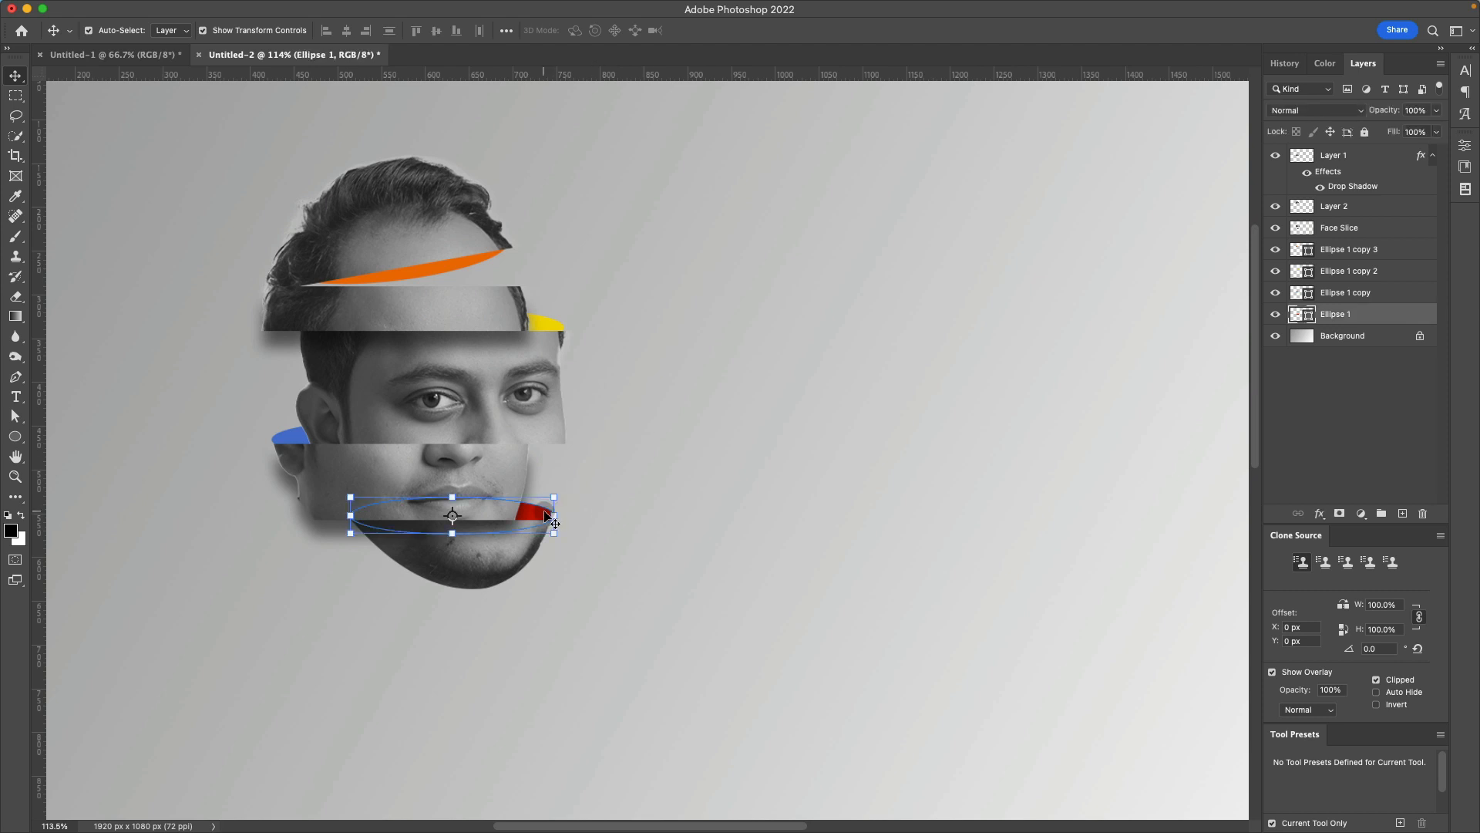
click(663, 512)
scroll(662, 507, down, 1)
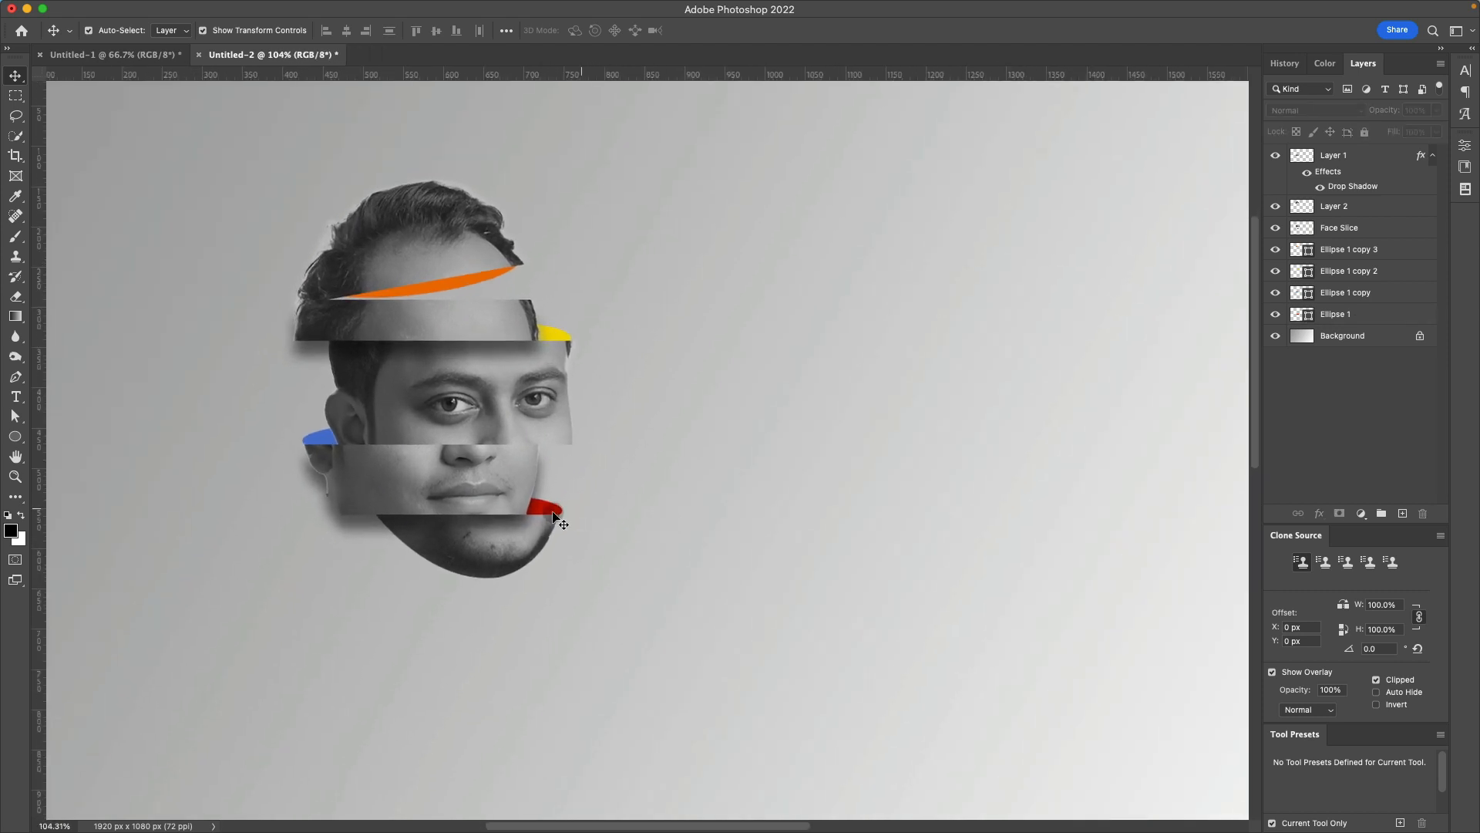
click(544, 514)
click(724, 484)
click(552, 507)
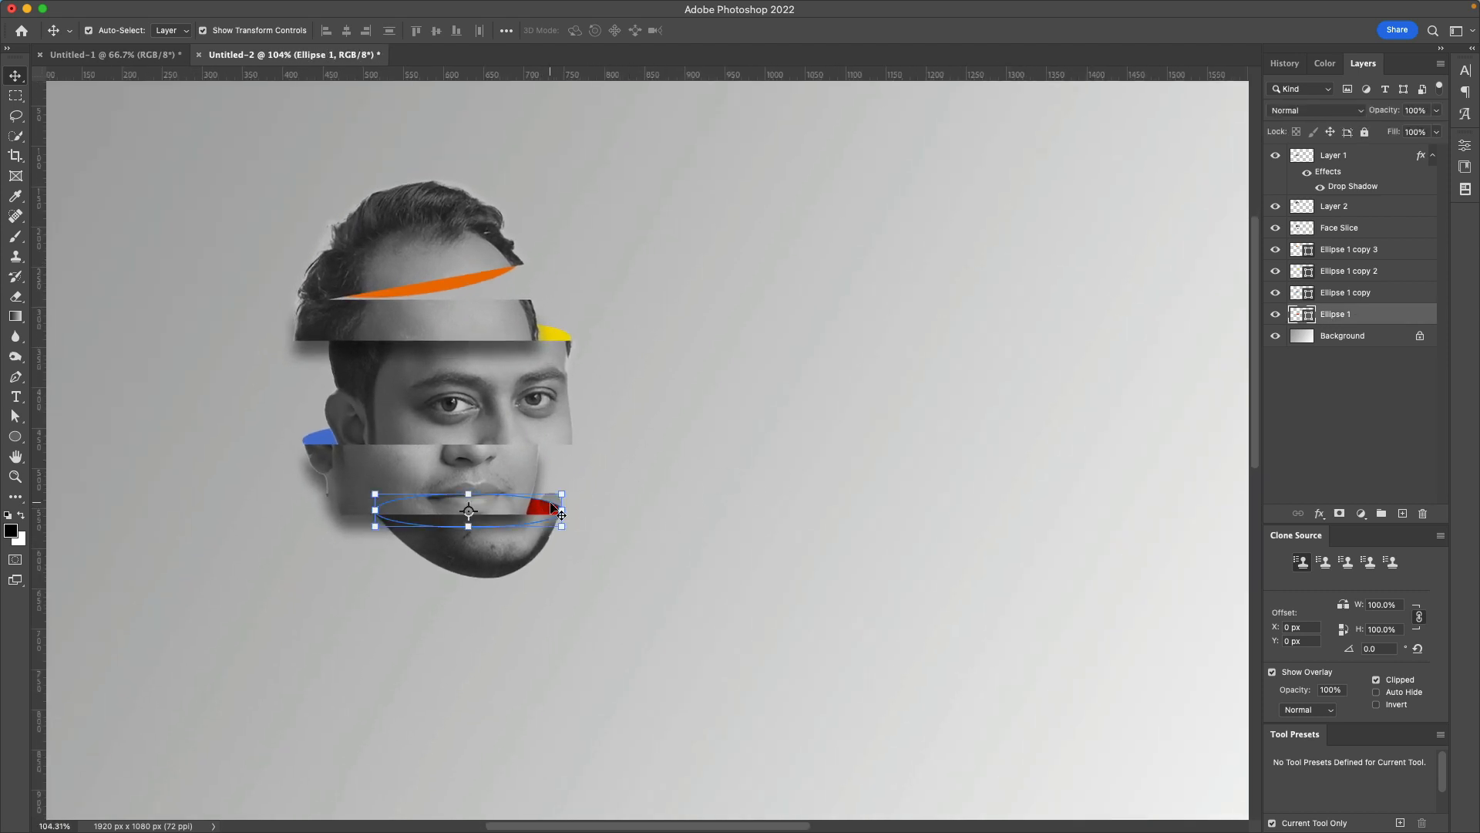
click(1318, 513)
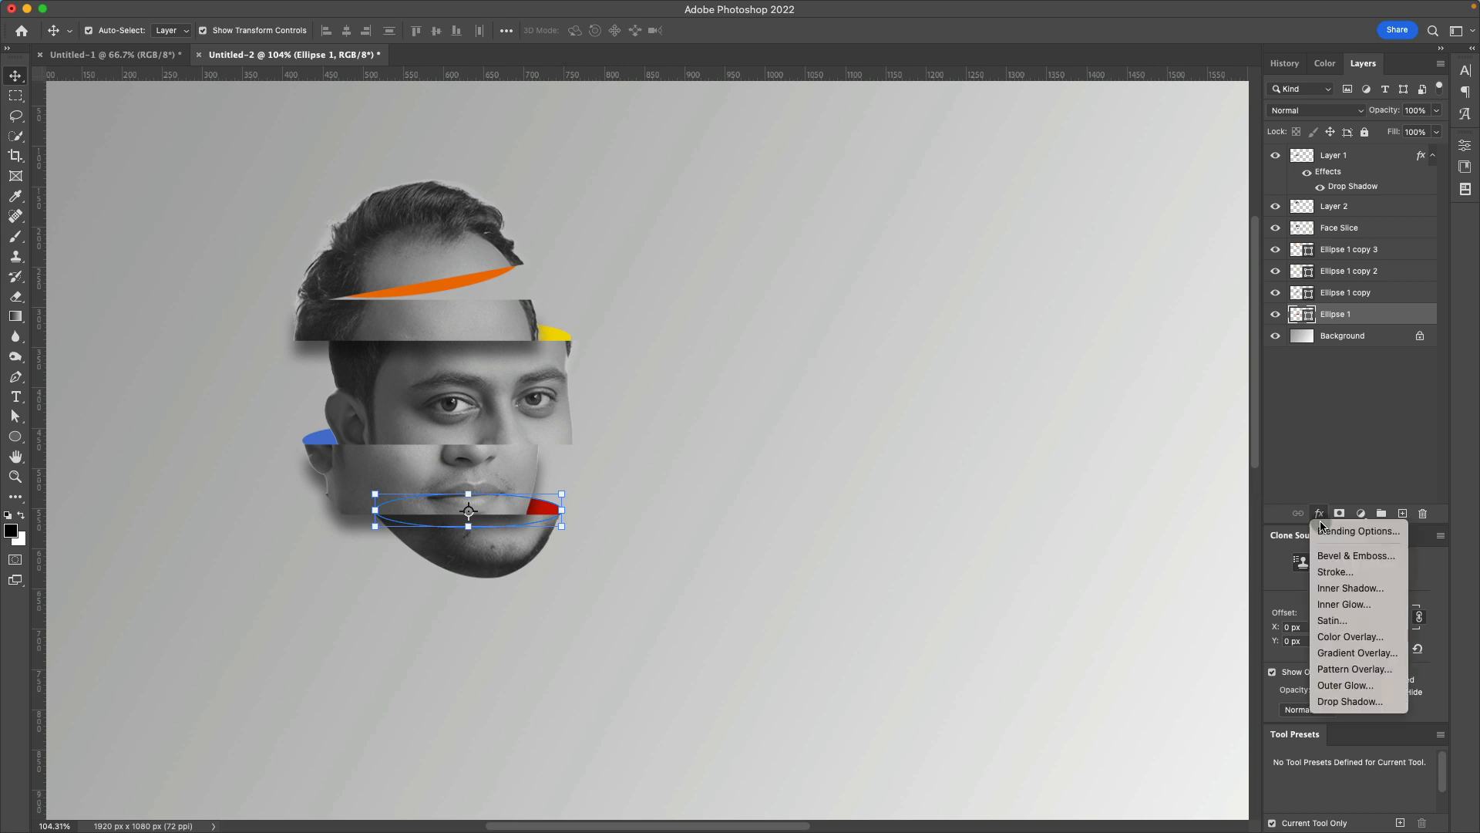
click(1359, 621)
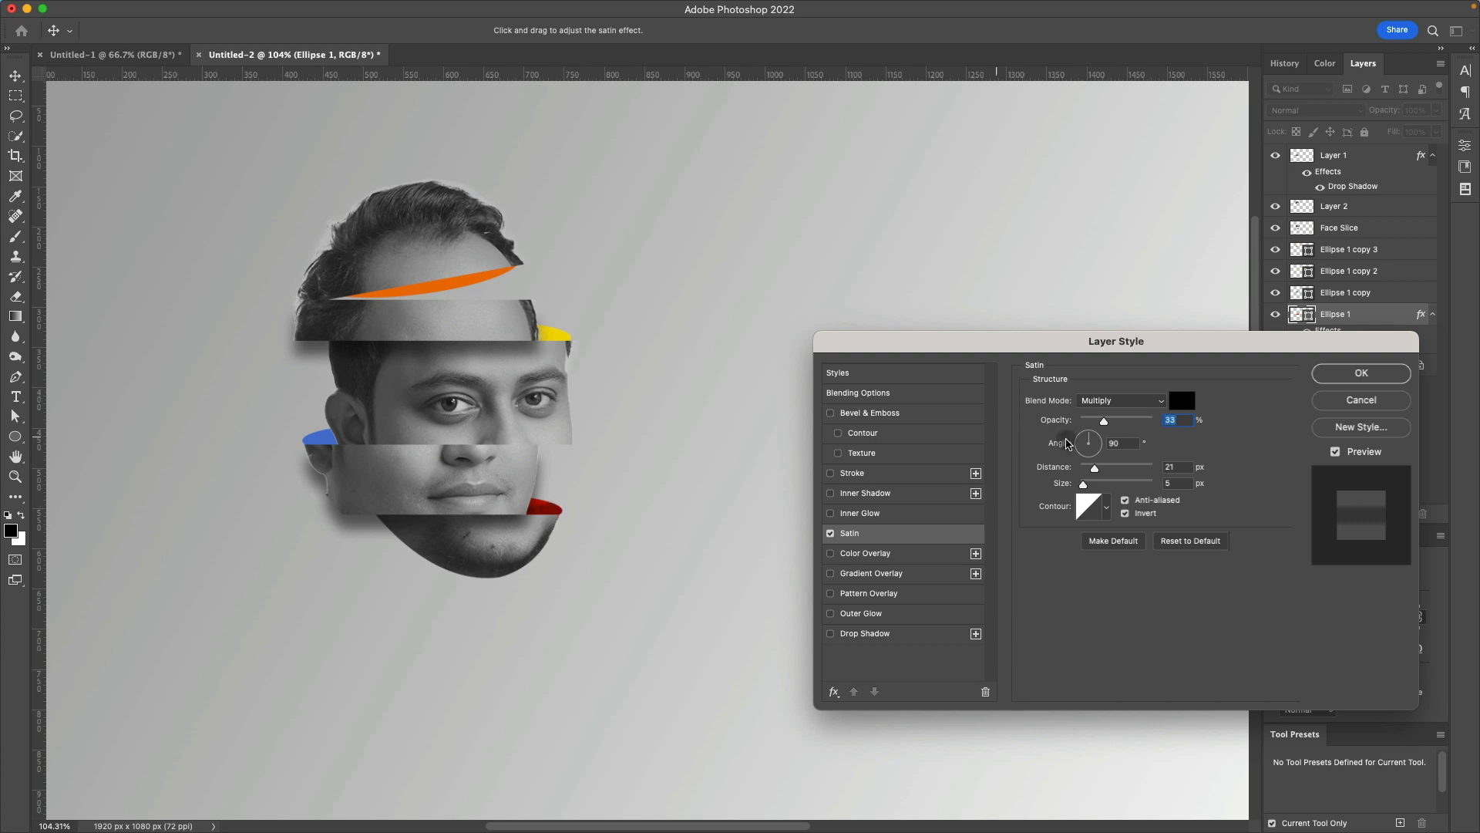
mouse_move(1104, 421)
mouse_down()
mouse_move(1079, 422)
mouse_move(1122, 420)
mouse_up()
click(1362, 374)
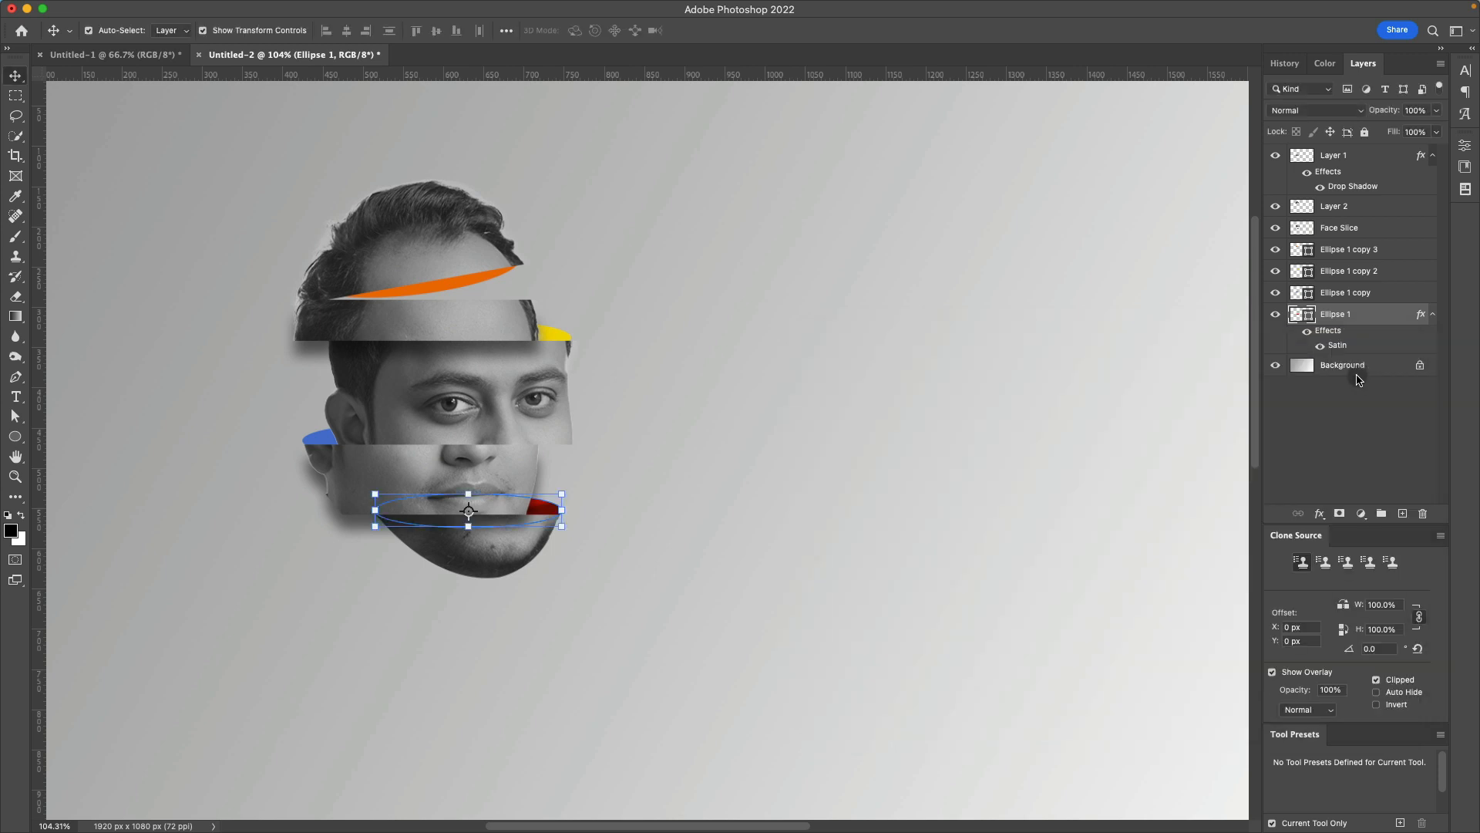
click(572, 521)
click(743, 479)
key(Return)
click(744, 479)
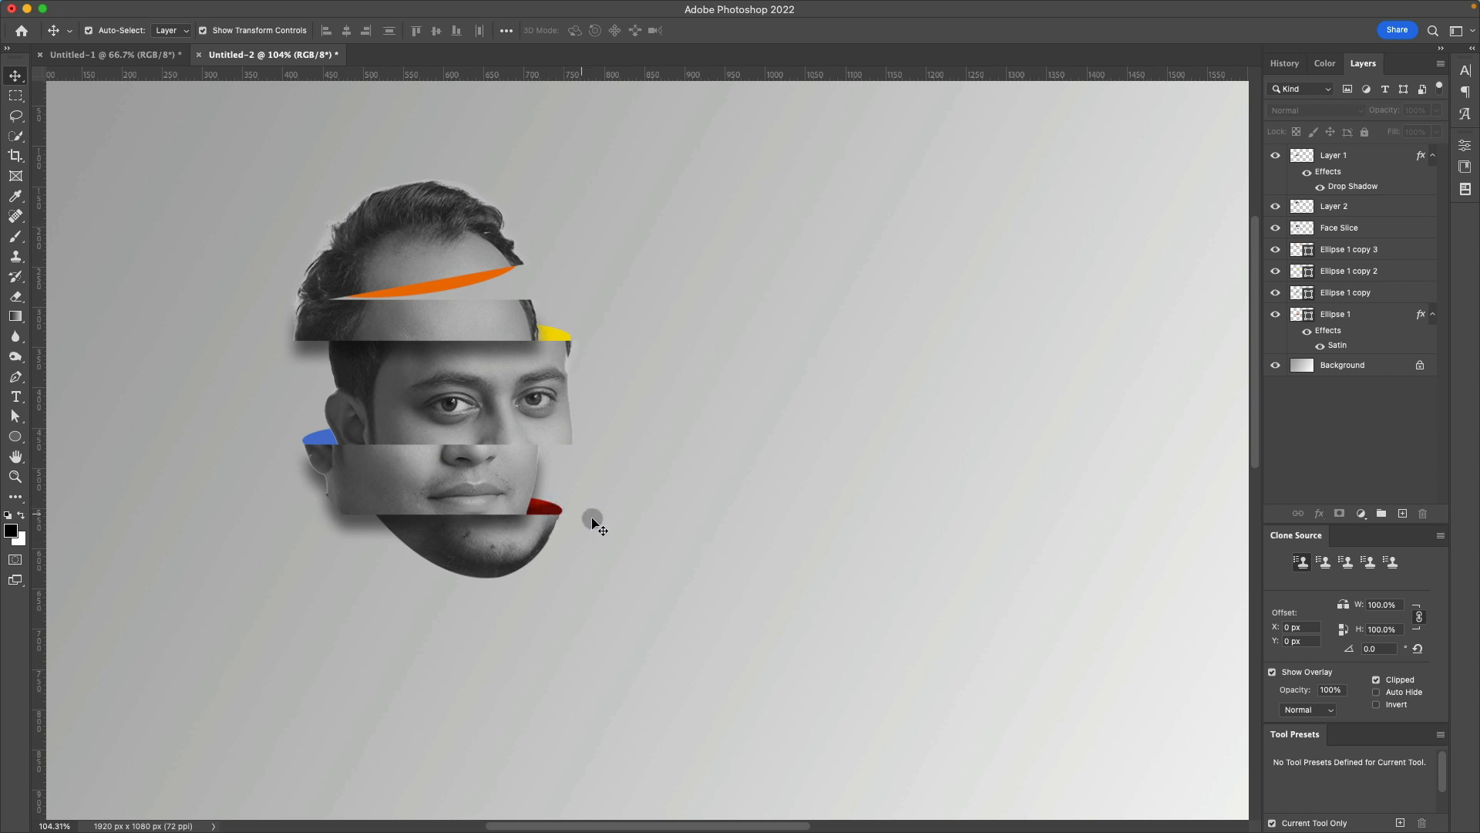
Step: Copy the layer style of Ellipse 1 and paste it onto the blue ellipse, Ellipse 1 copy
click(555, 511)
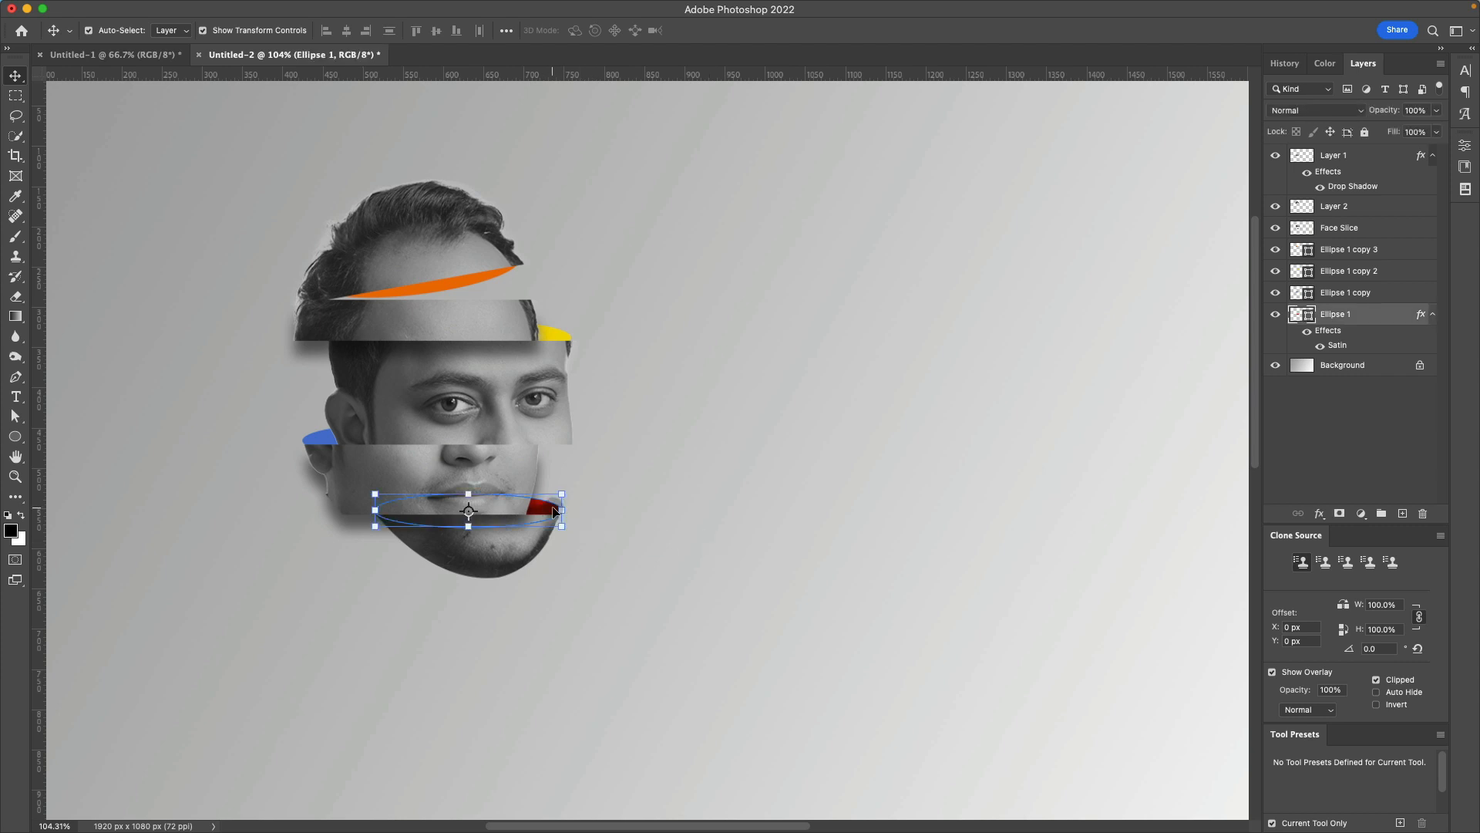
right_click(1357, 317)
click(1265, 467)
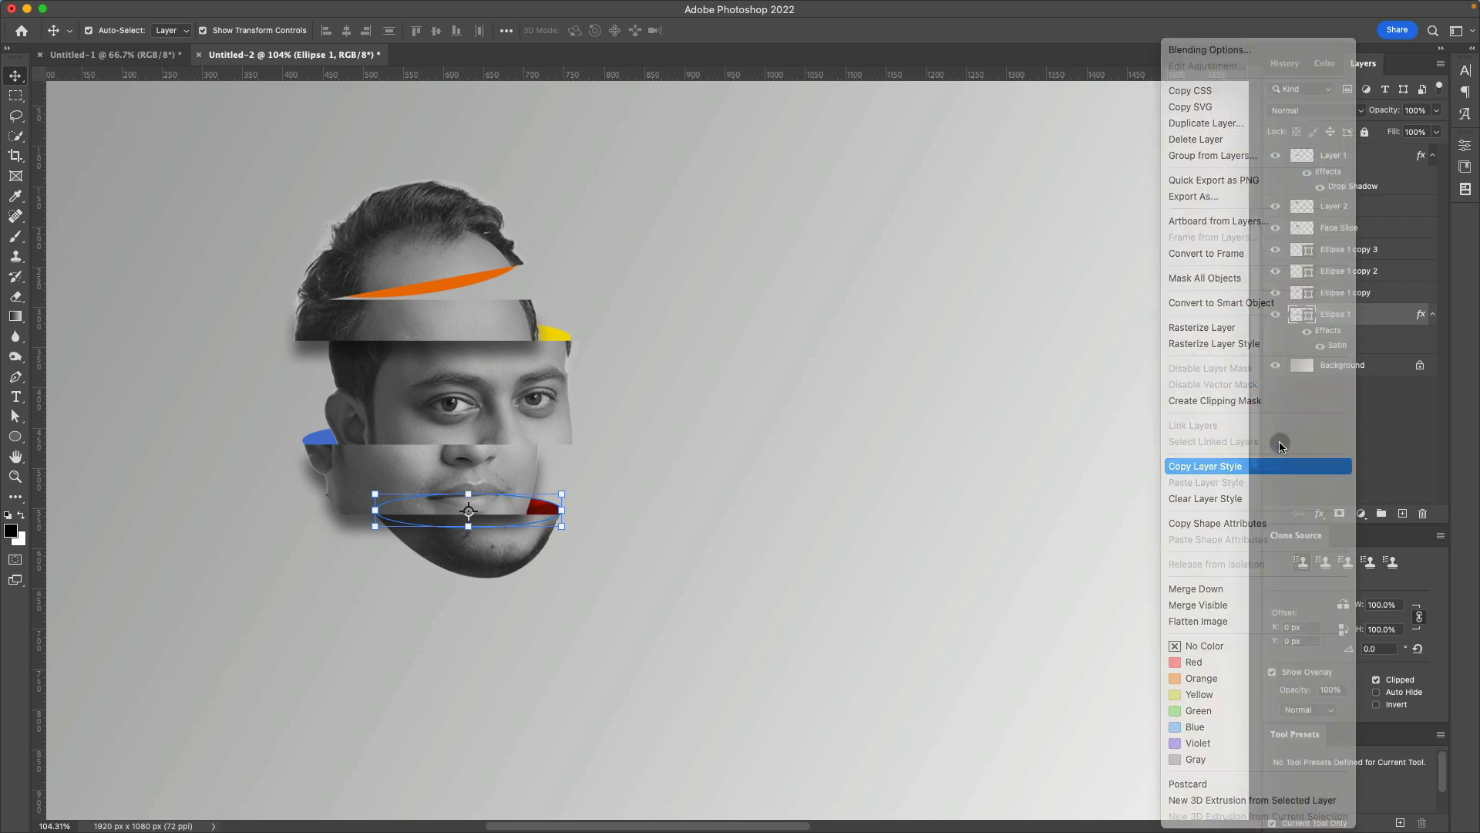
click(1392, 273)
right_click(1394, 289)
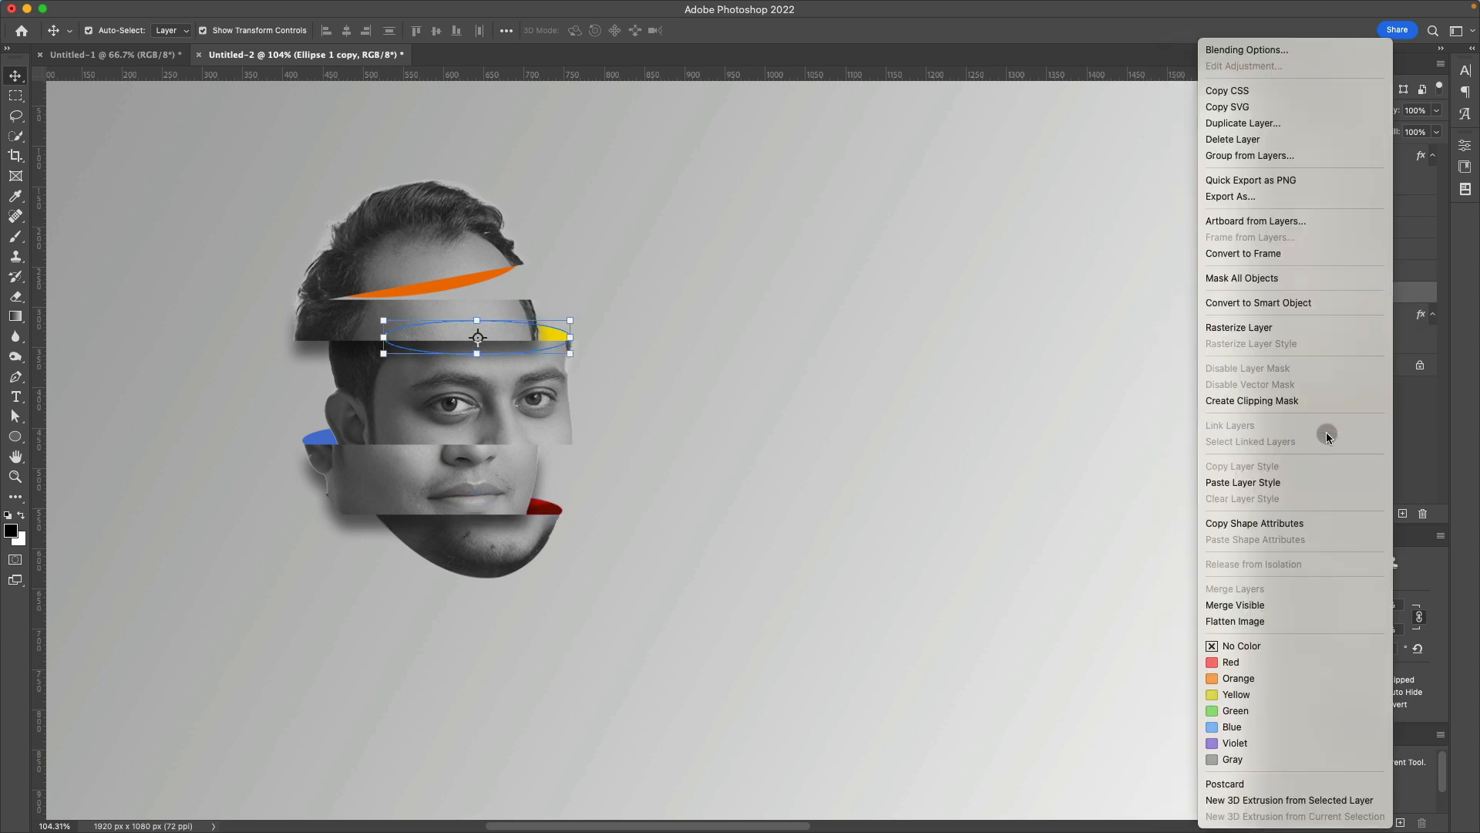
click(1265, 482)
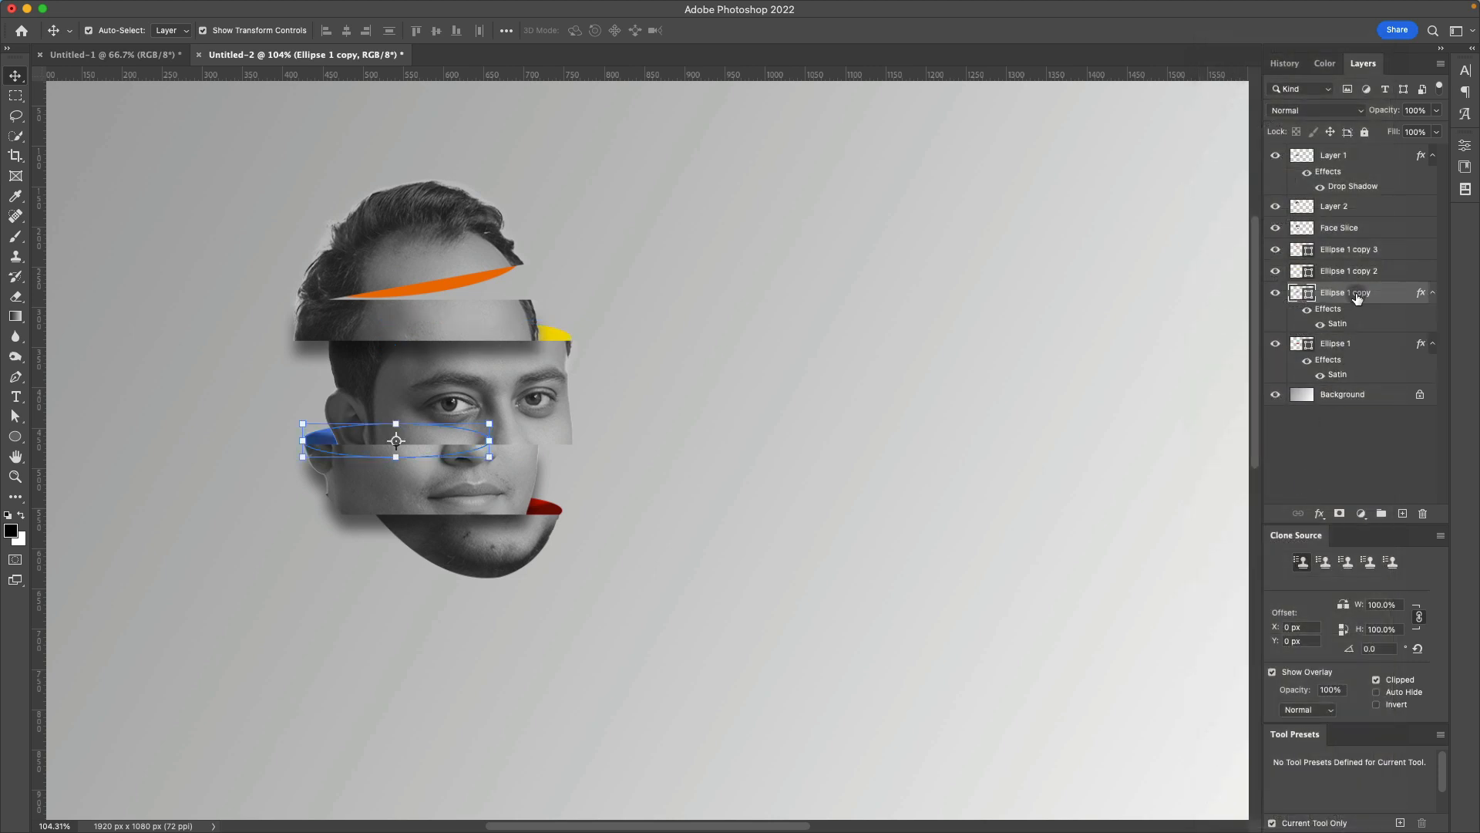
Step: Paste the copied Satin style onto the yellow and orange ellipses, Ellipse 1 copy 2 and Ellipse 1 copy 3
click(1357, 276)
right_click(1359, 276)
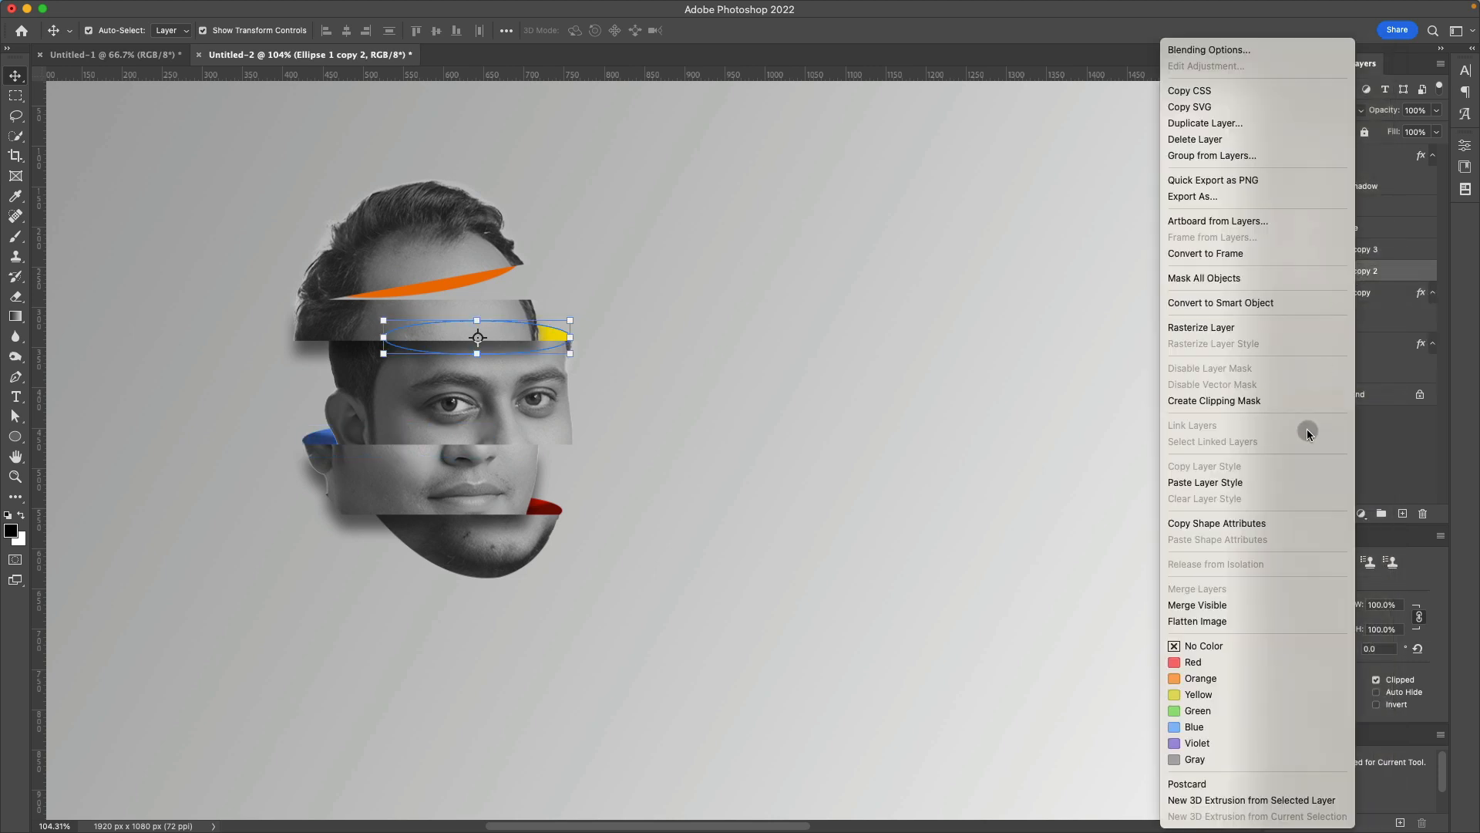
click(1281, 481)
click(1366, 250)
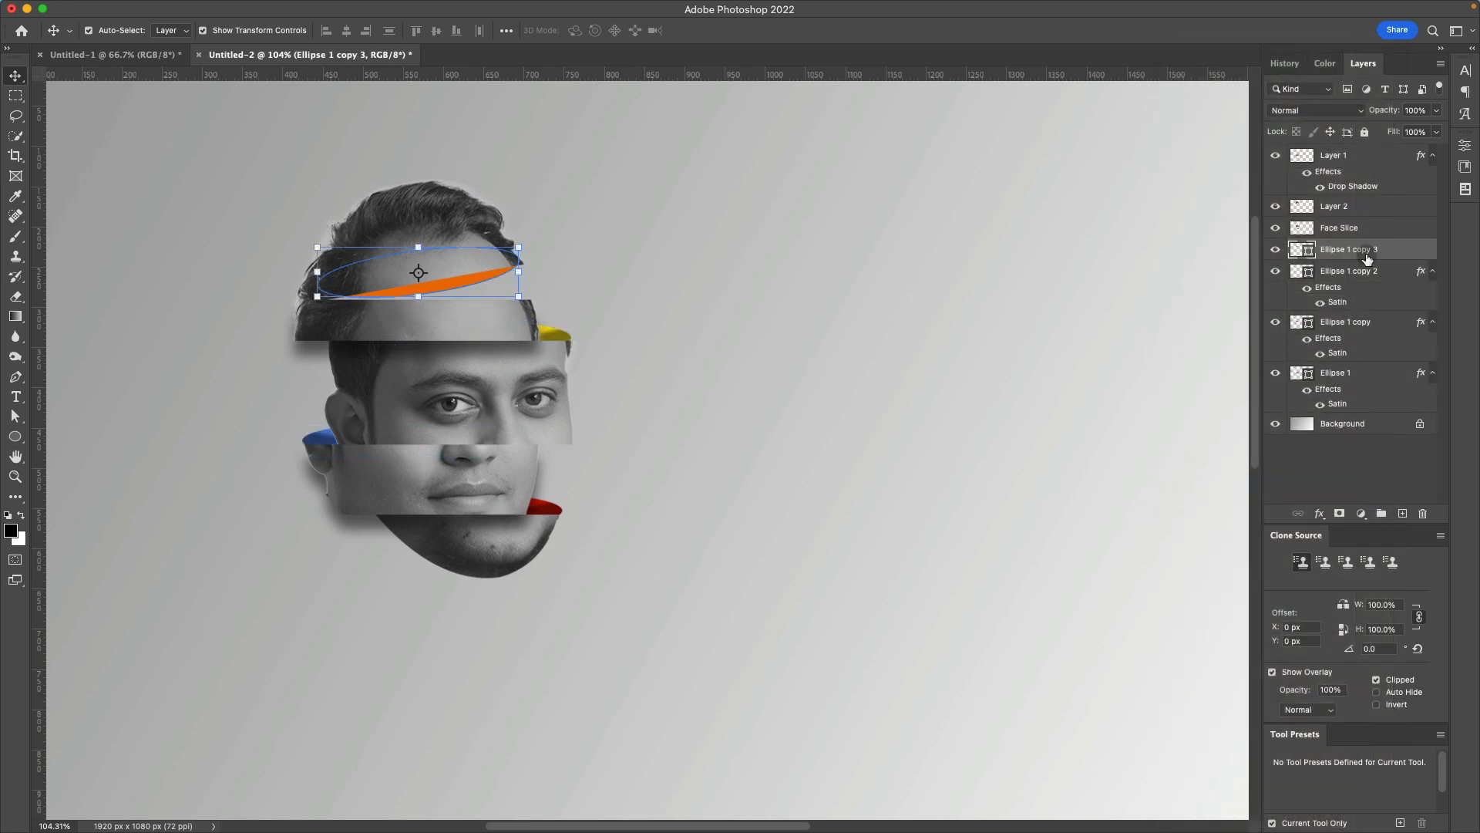
right_click(1366, 252)
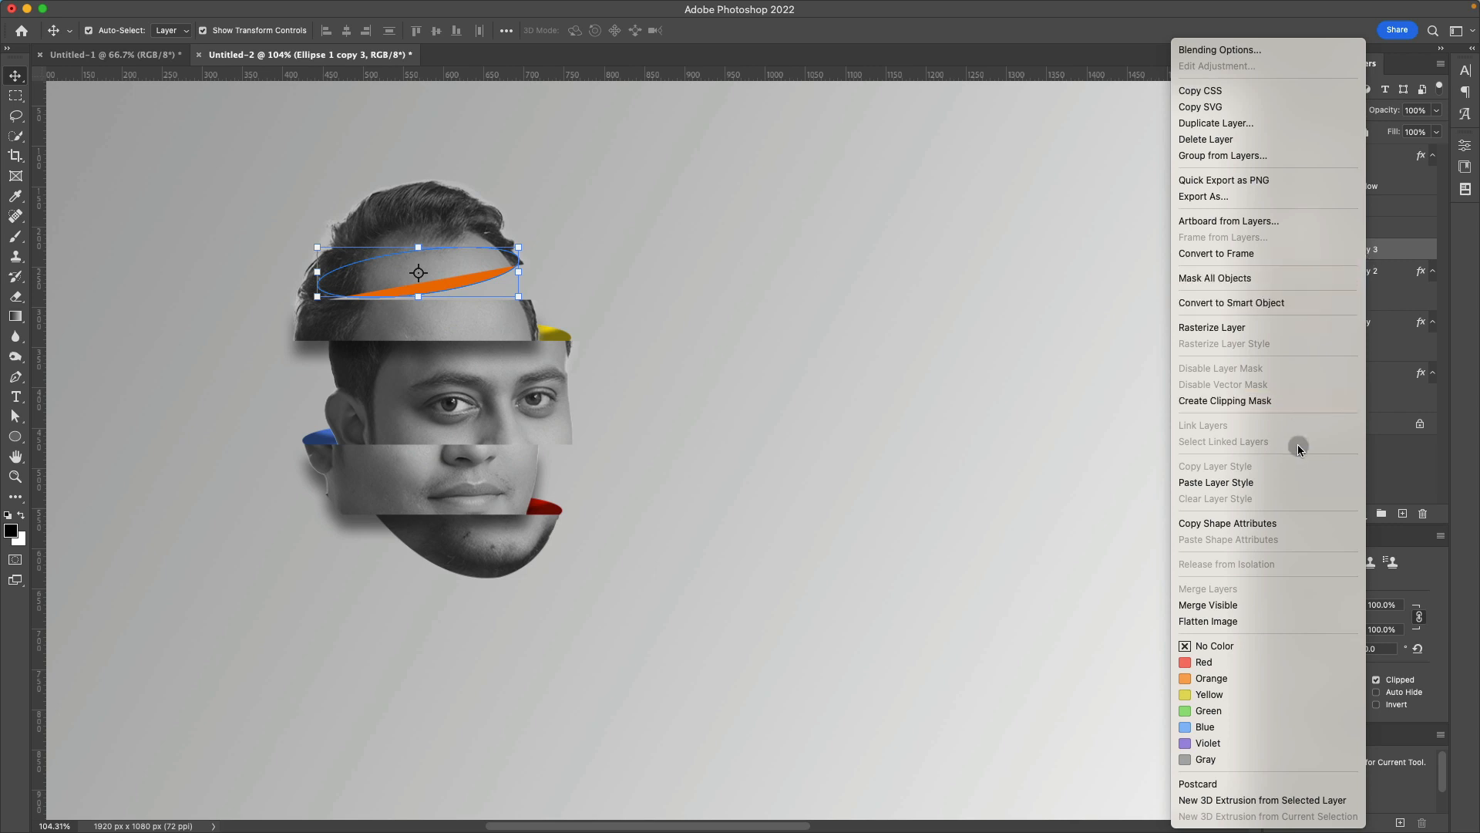
click(1288, 481)
click(812, 580)
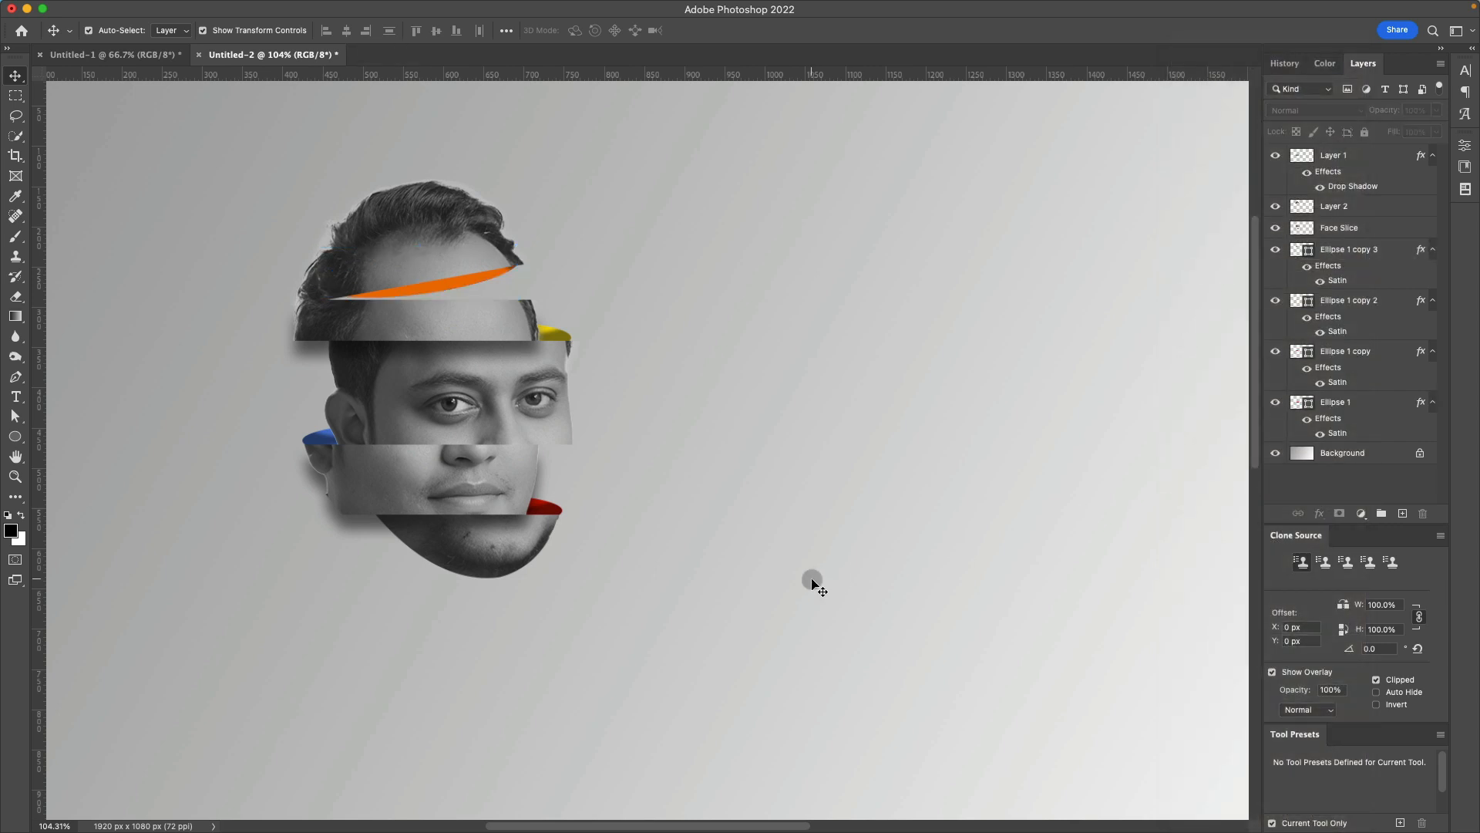
Step: Examine the sliced face and the satin shading on its ellipses, both close up and on the whole canvas
scroll(812, 583, down, 3)
scroll(812, 584, up, 3)
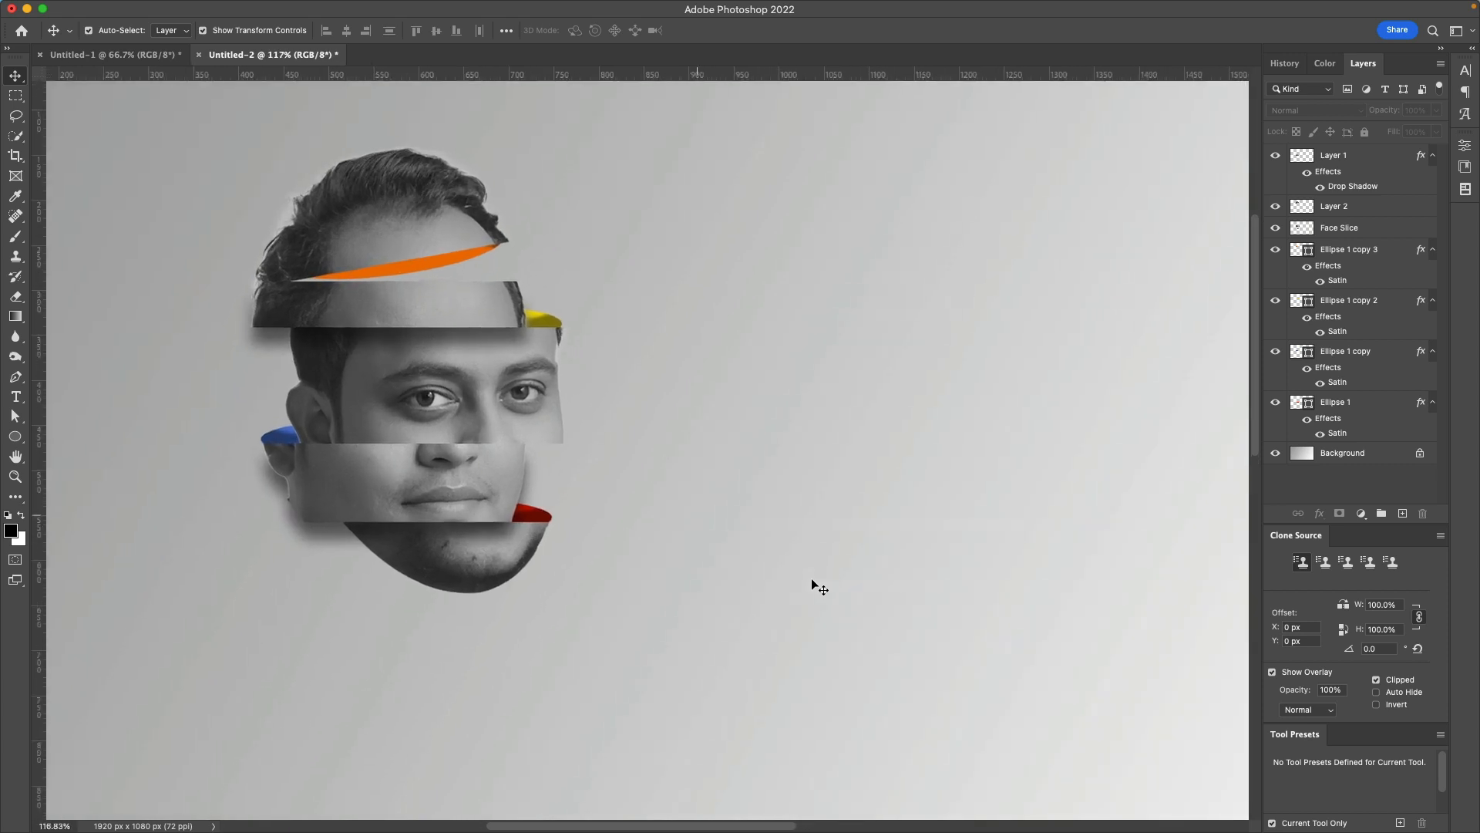
scroll(812, 584, down, 6)
scroll(812, 583, up, 4)
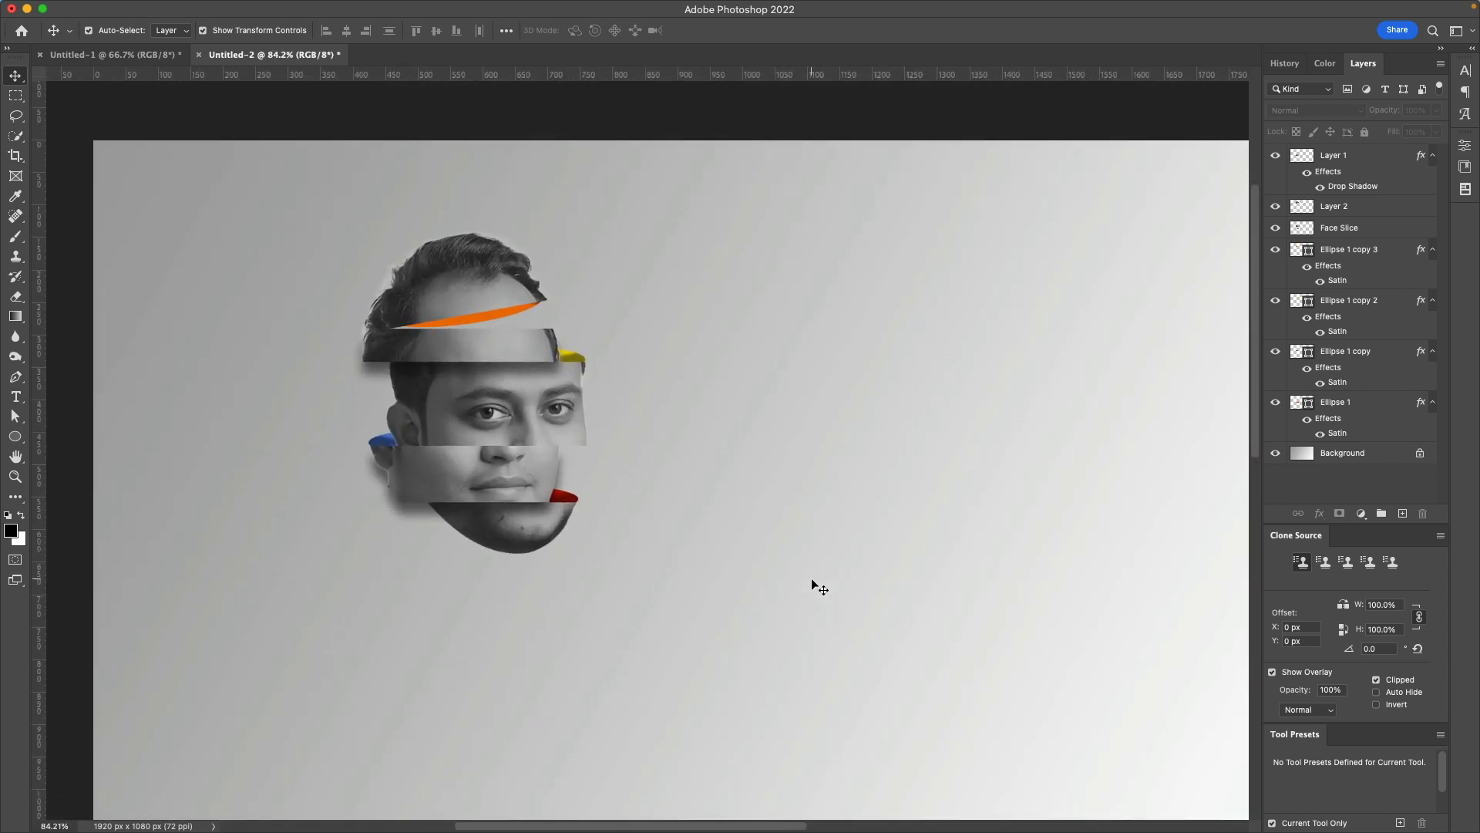
scroll(811, 584, up, 1)
scroll(812, 583, down, 4)
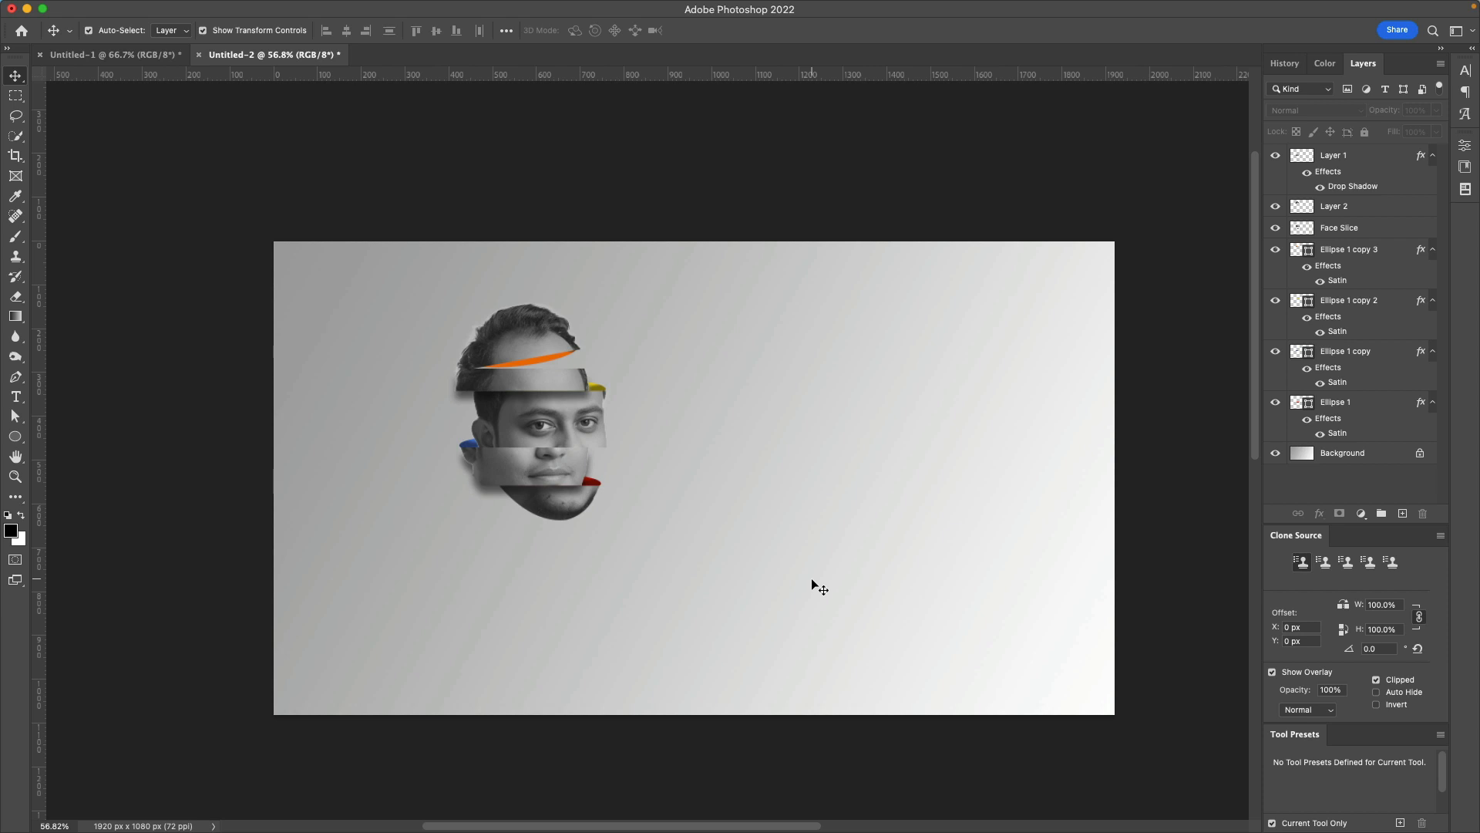
scroll(812, 582, up, 4)
scroll(801, 591, up, 1)
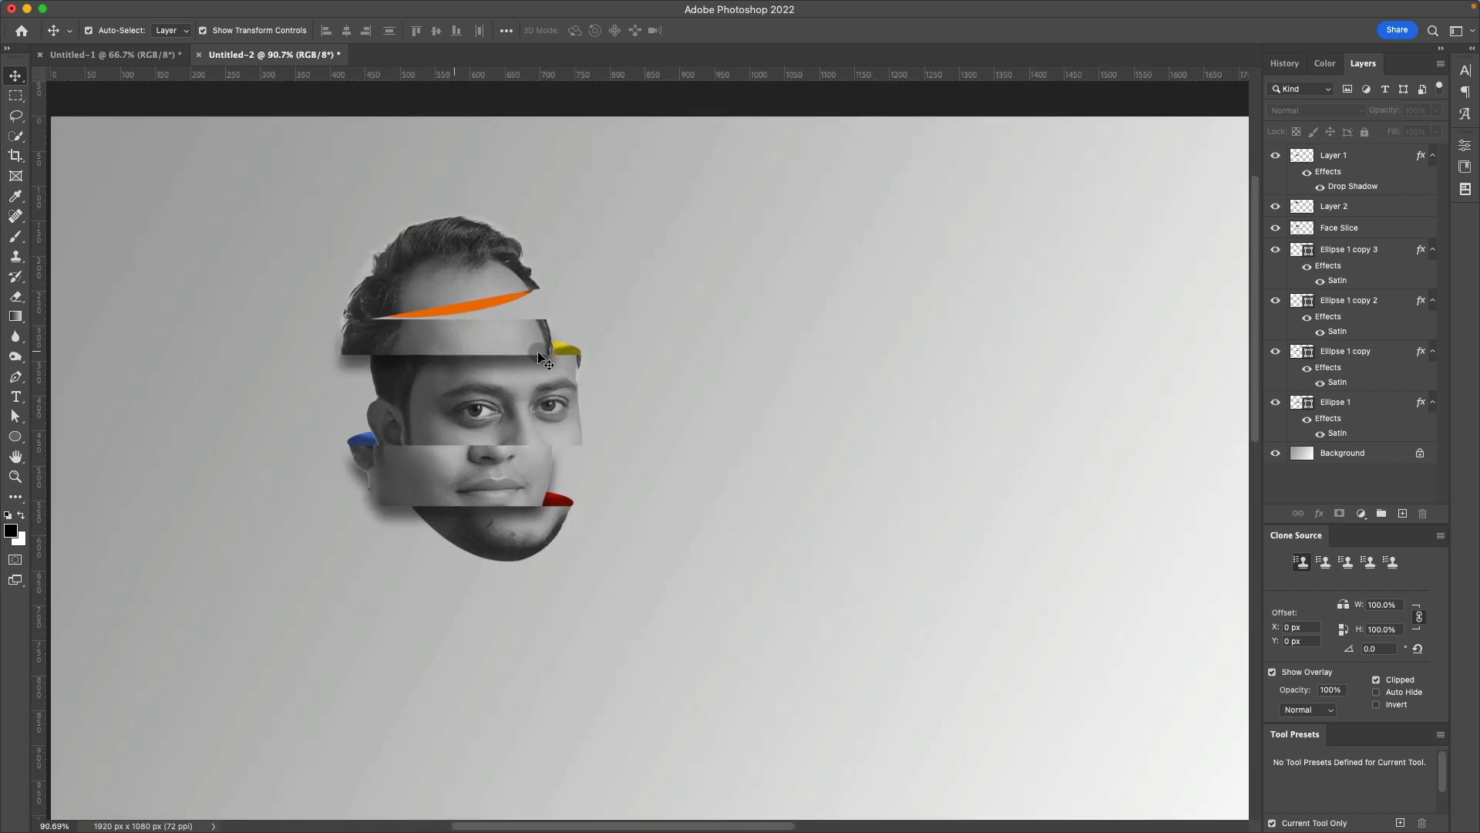
Step: Move Layer 1, holding the forehead and mouth strips, to the right so both strips stick out past the eye strip
click(472, 293)
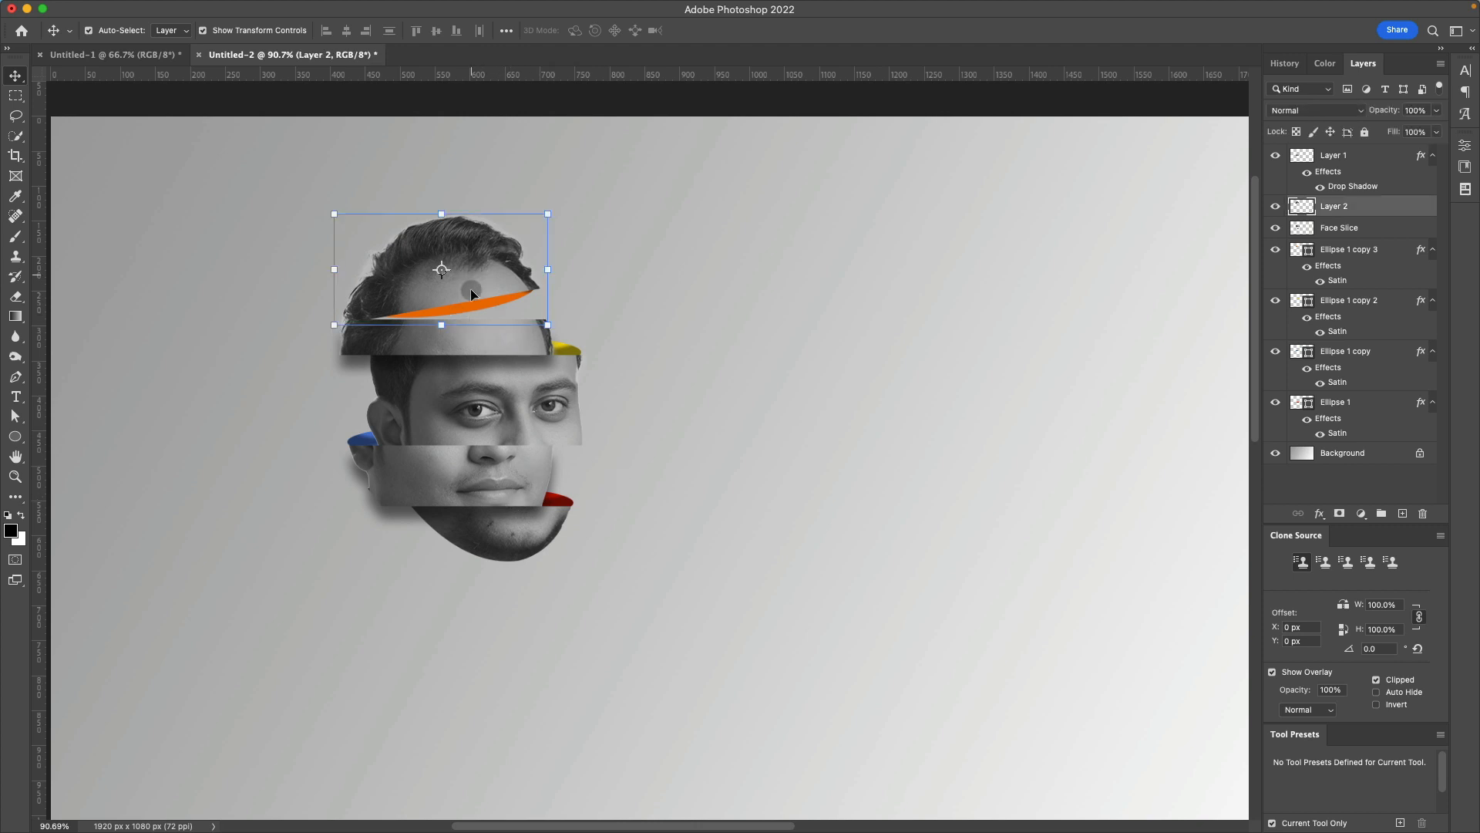
click(503, 345)
drag(504, 345, 572, 353)
click(801, 405)
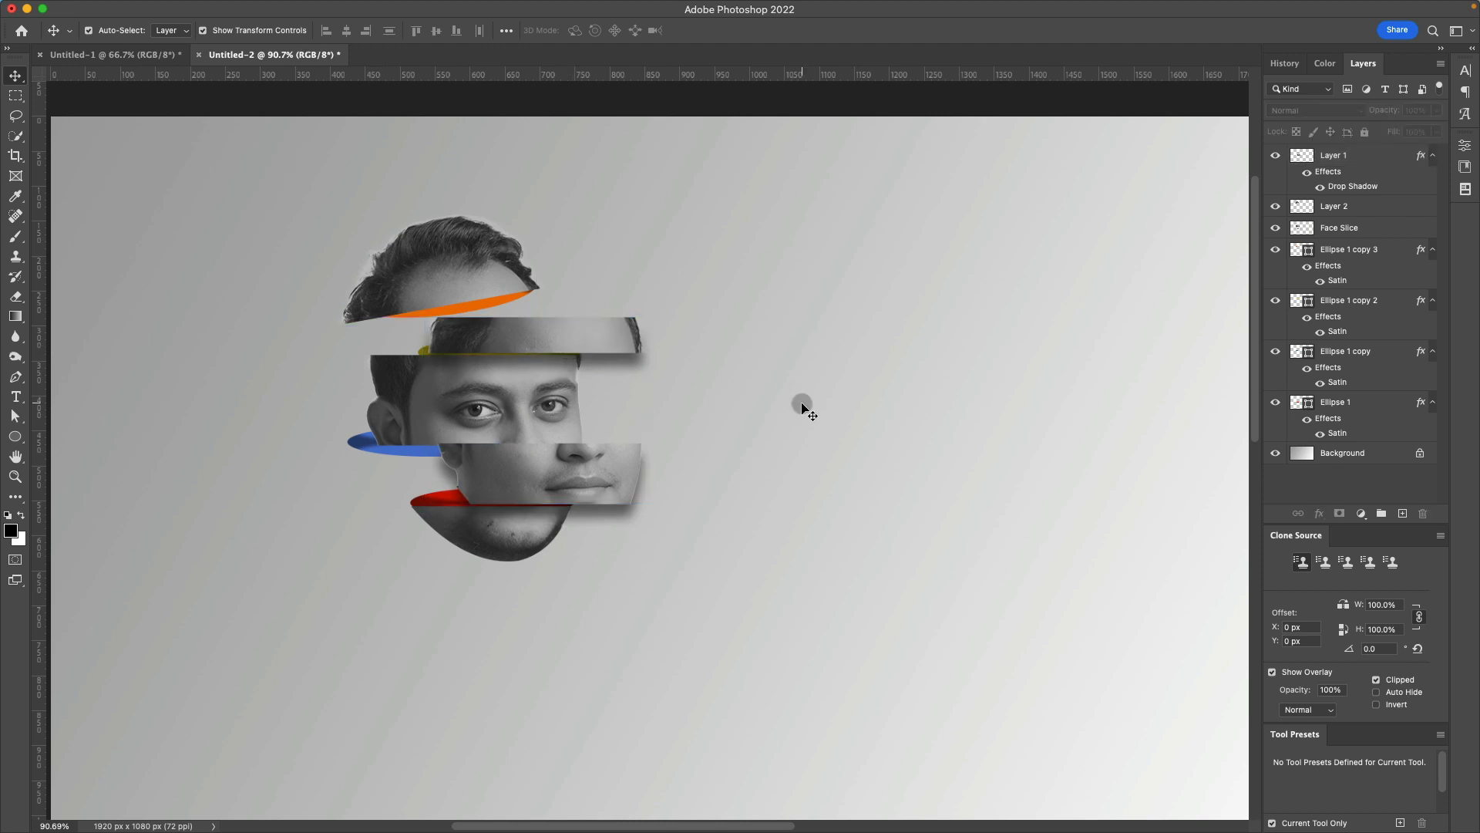
Step: Move the yellow ellipse, Ellipse 1 copy 2, left to line up with the left edge of the eye strip
scroll(670, 397, up, 2)
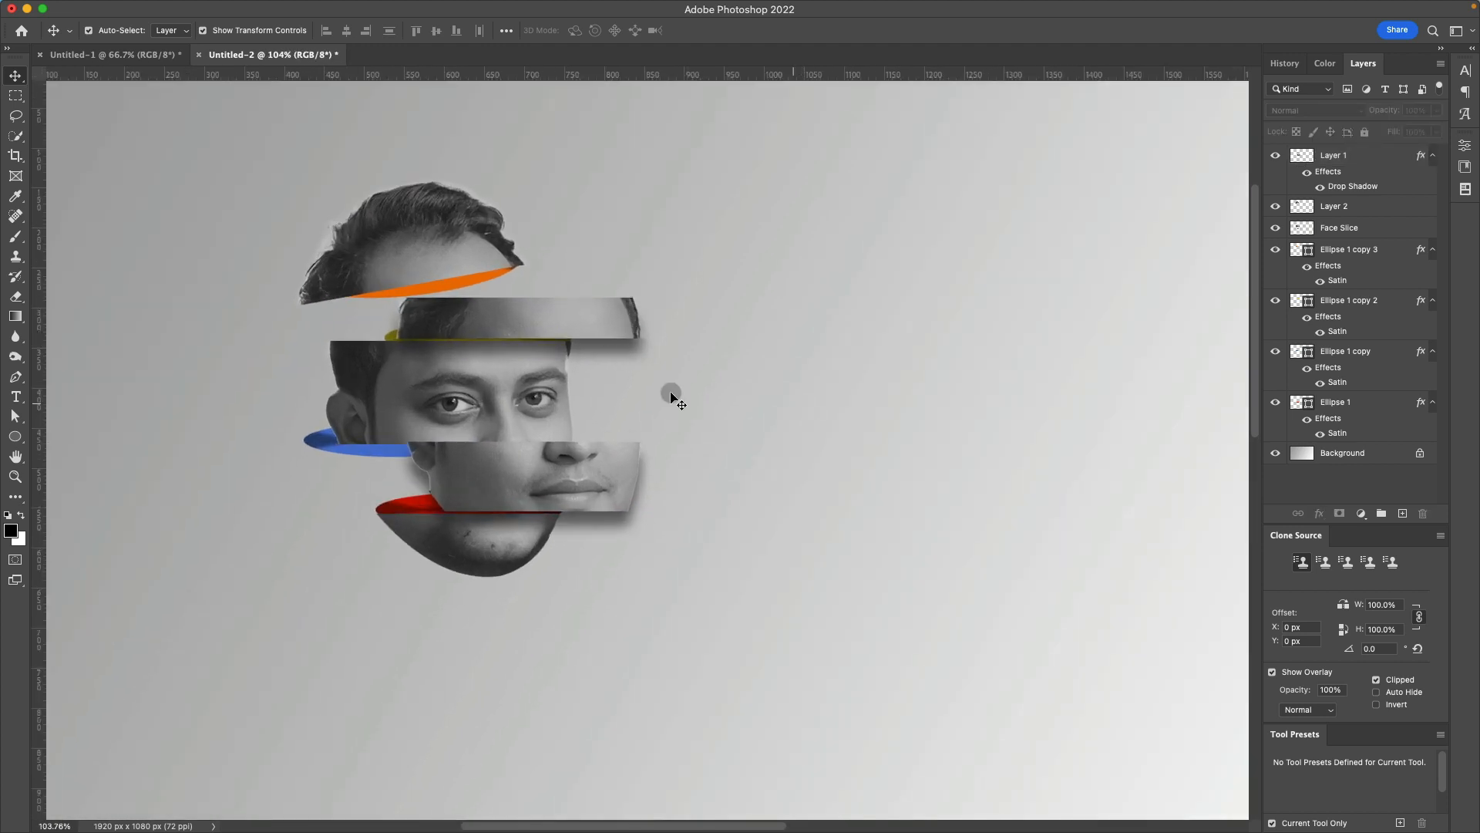
click(388, 334)
drag(394, 340, 337, 334)
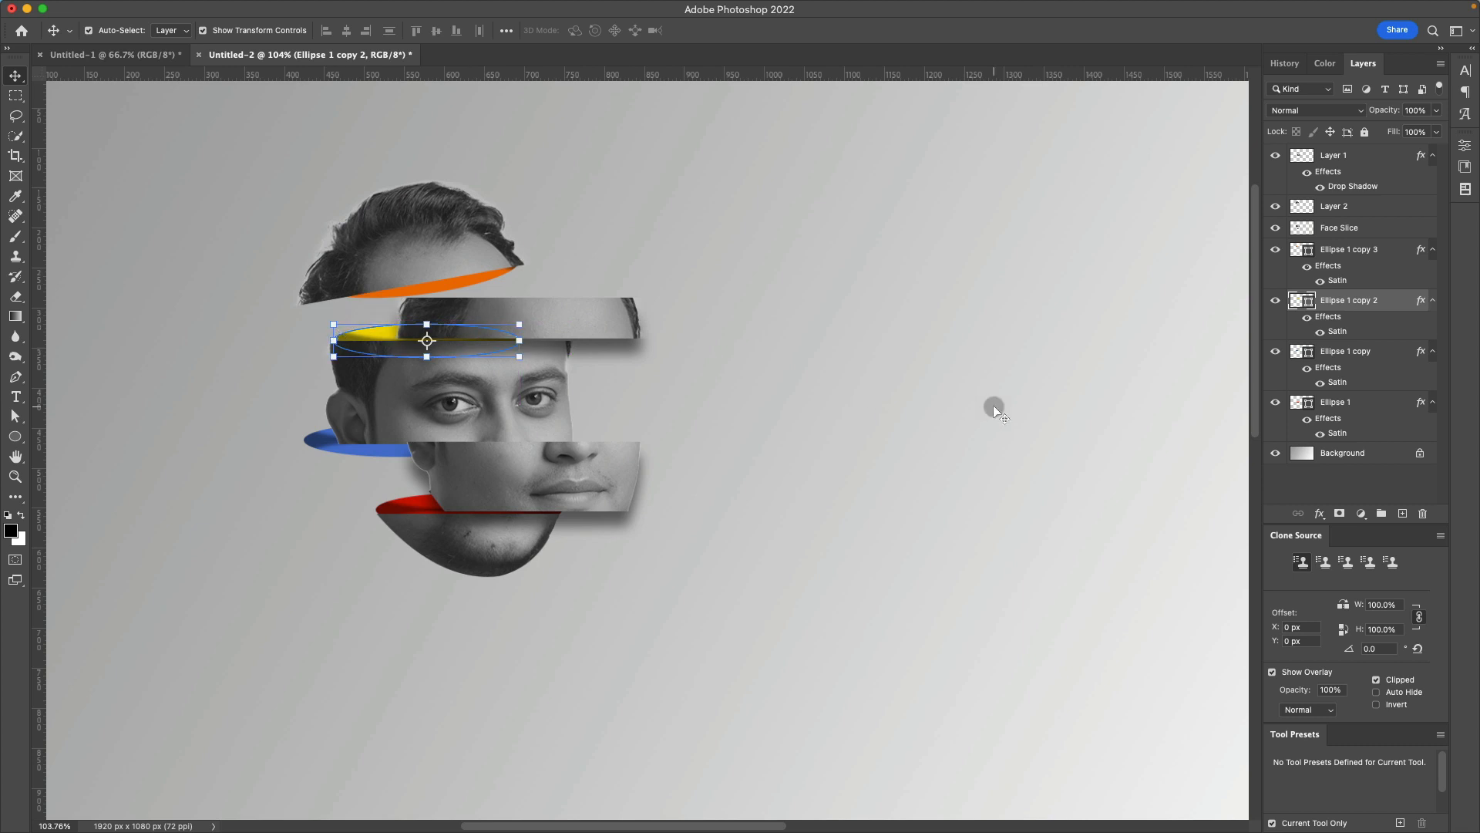
click(996, 409)
Step: Nudge Layer 1 down slightly so its strips cover the gaps along the cut edges
click(467, 505)
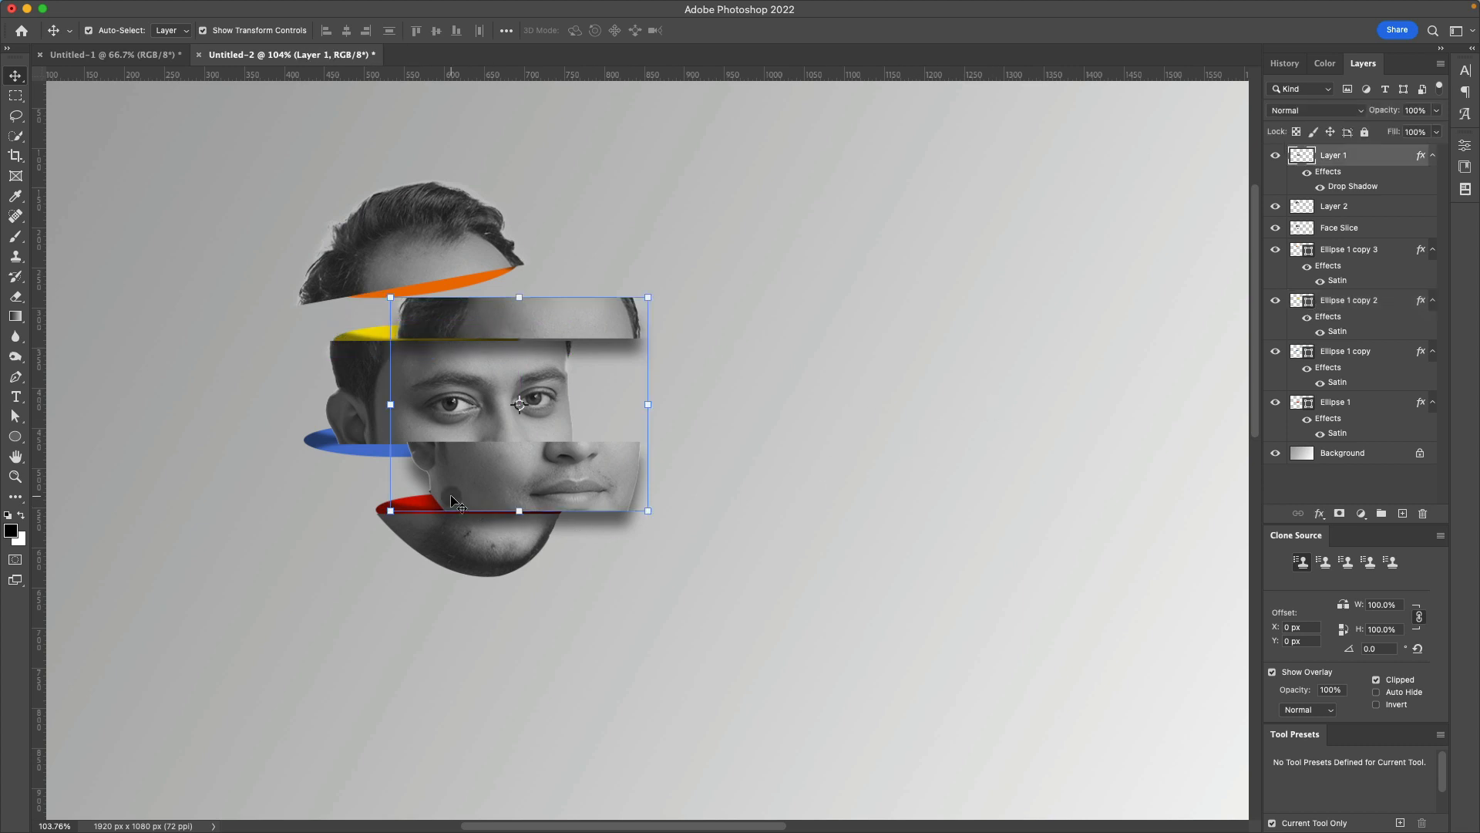
scroll(453, 501, up, 3)
key(Down)
key(Down)
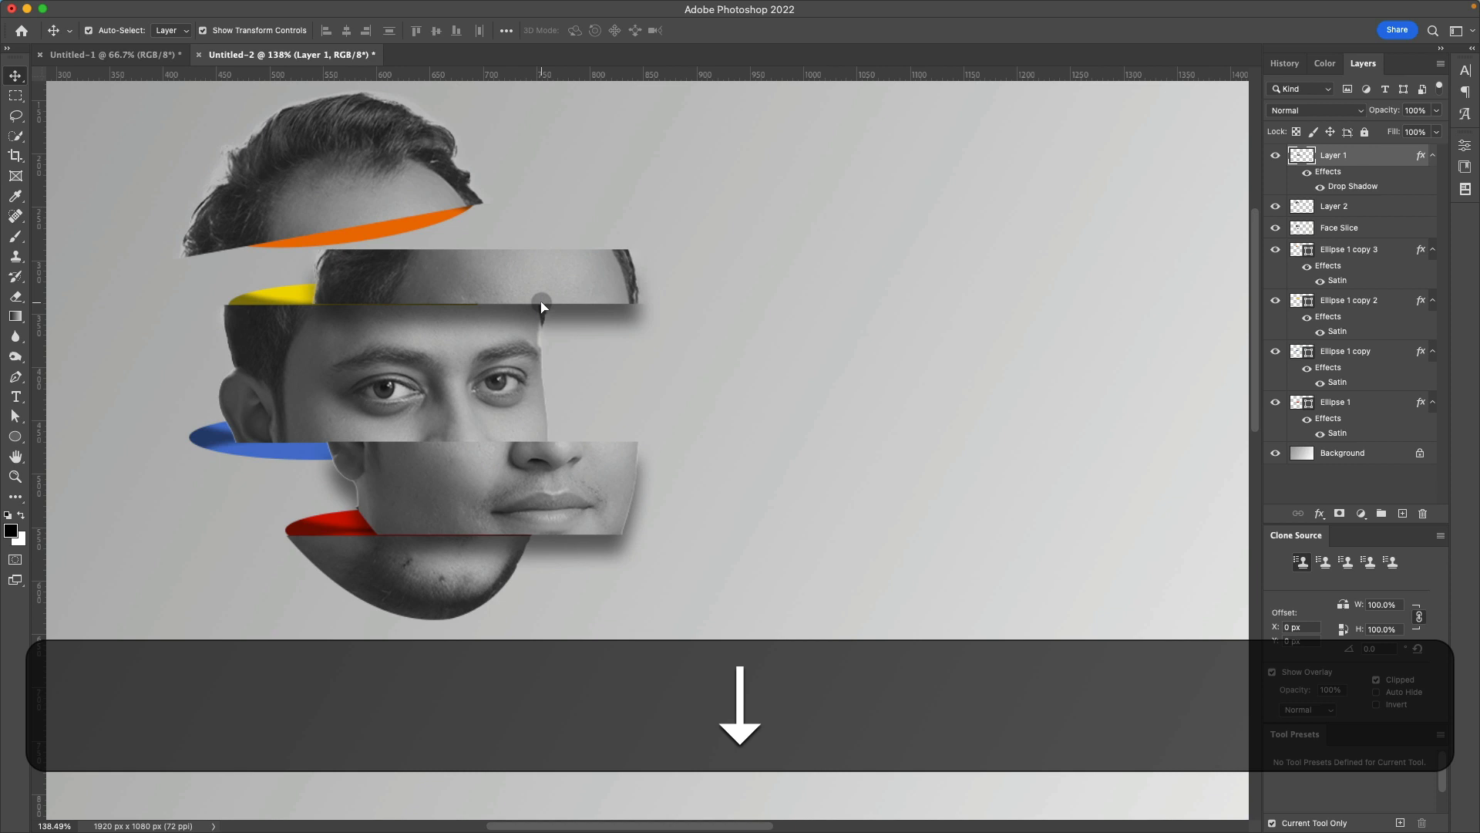
key(Down)
key(Down)
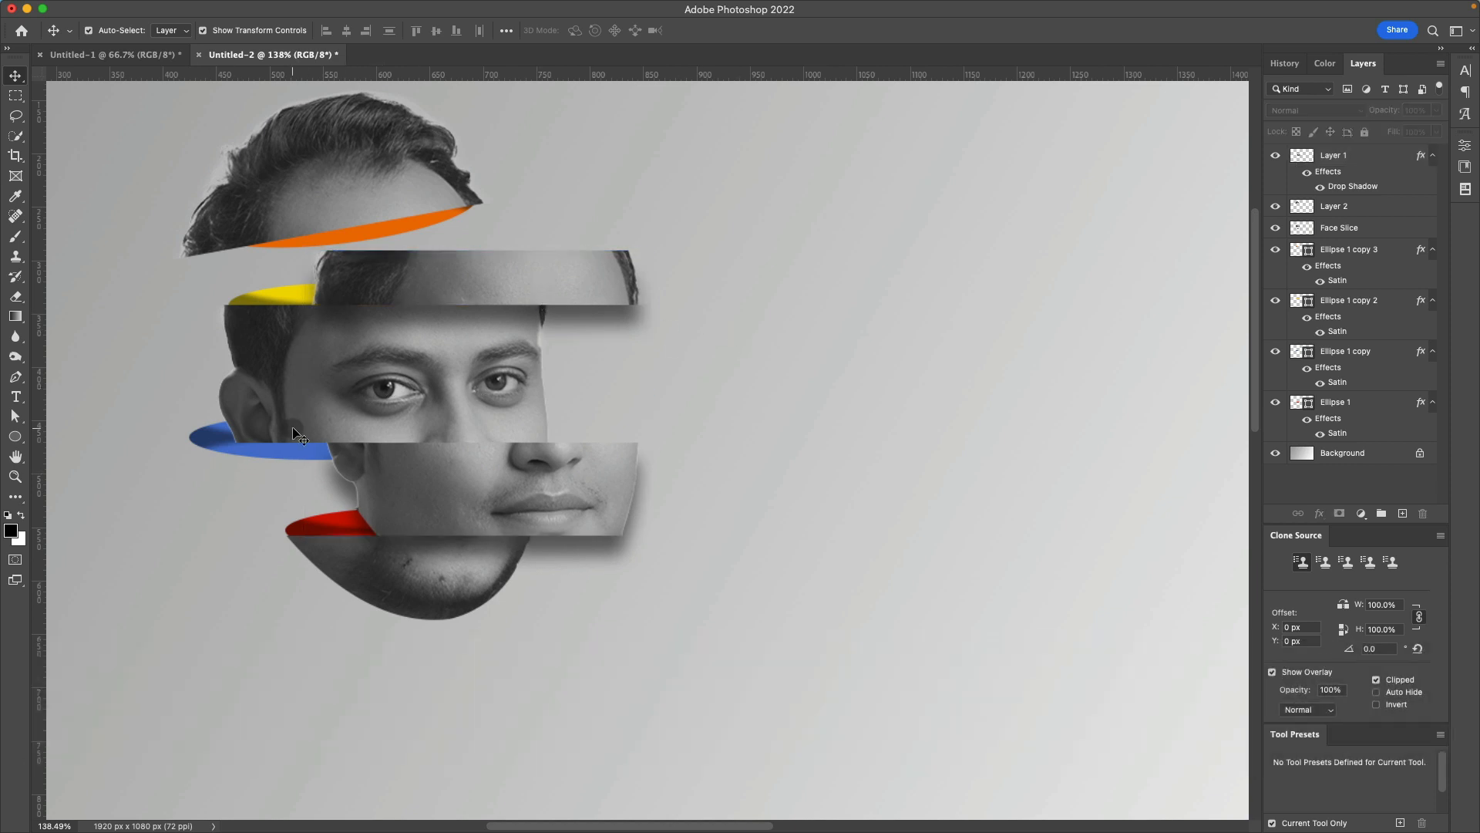
Step: Try moving the blue ellipse right so it fits under the left end of the eye strip
click(290, 450)
drag(289, 450, 335, 449)
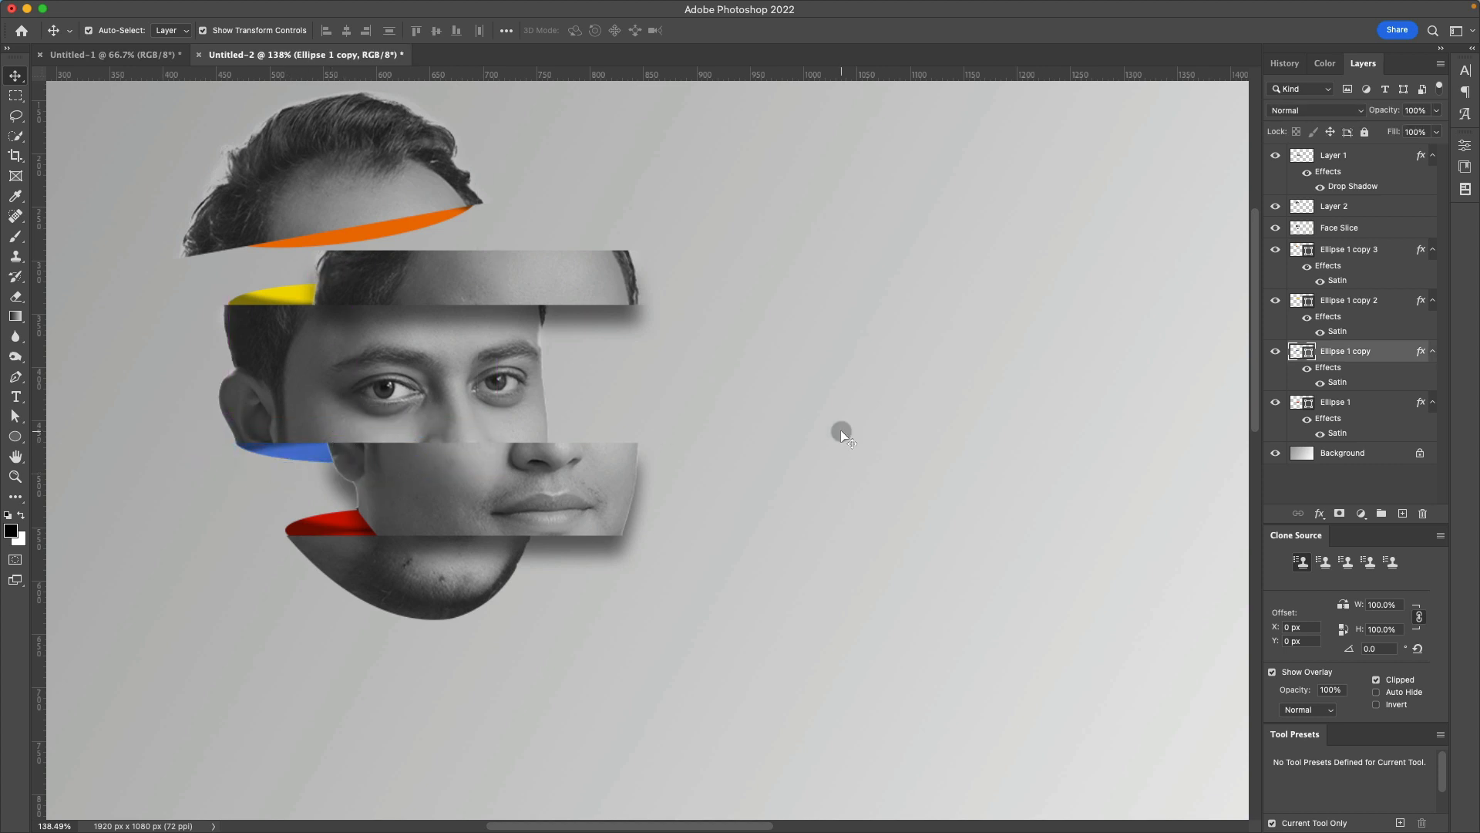
click(840, 430)
key(super+minus)
key(super+minus)
key(super+equal)
key(super+equal)
key(super+equal)
Step: Move the blue ellipse, Ellipse 1 copy, to the protruding right end of the mouth strip and align it with that strip's edge
click(367, 478)
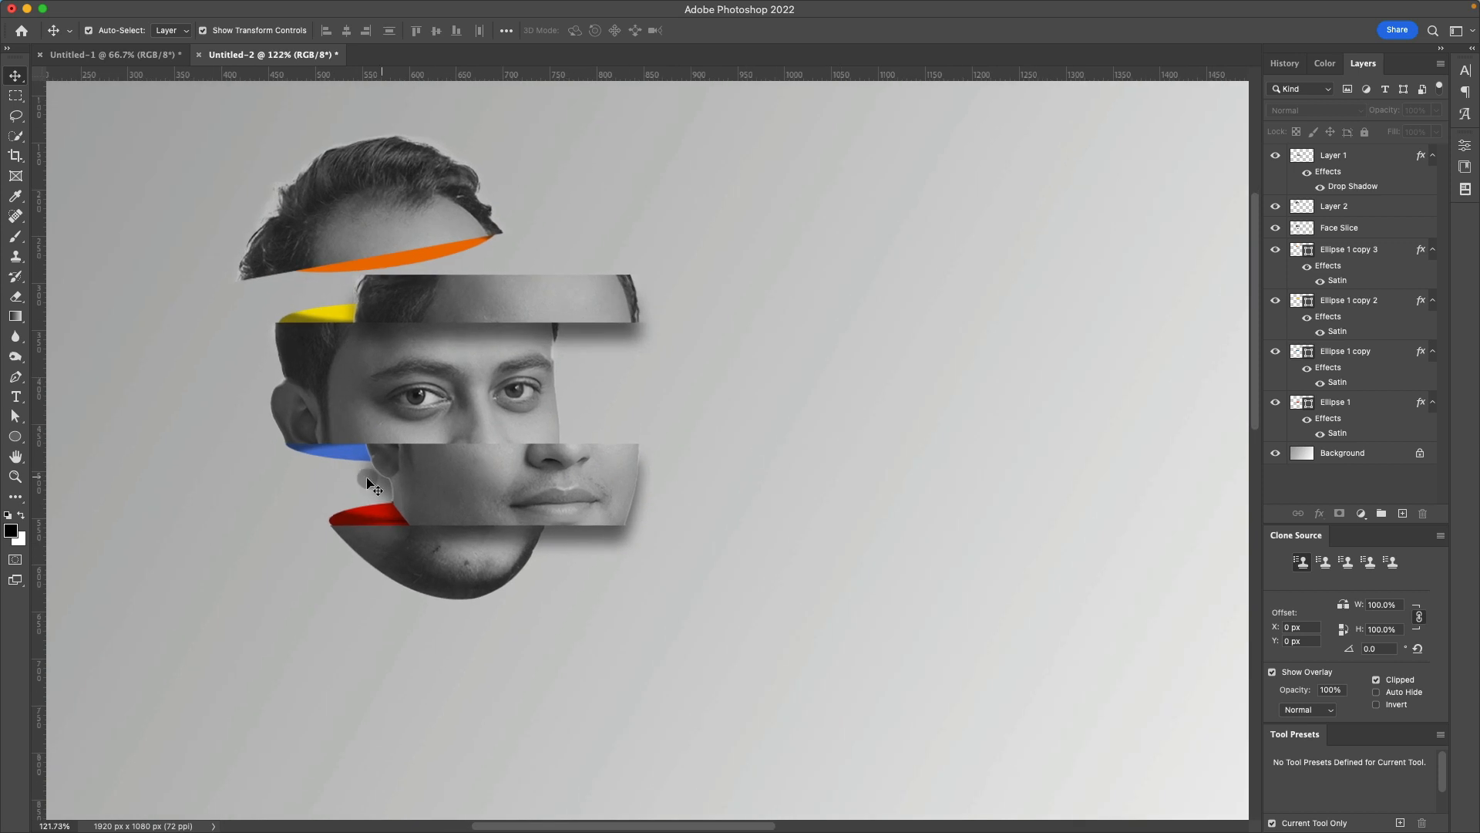
drag(354, 461, 495, 464)
click(763, 445)
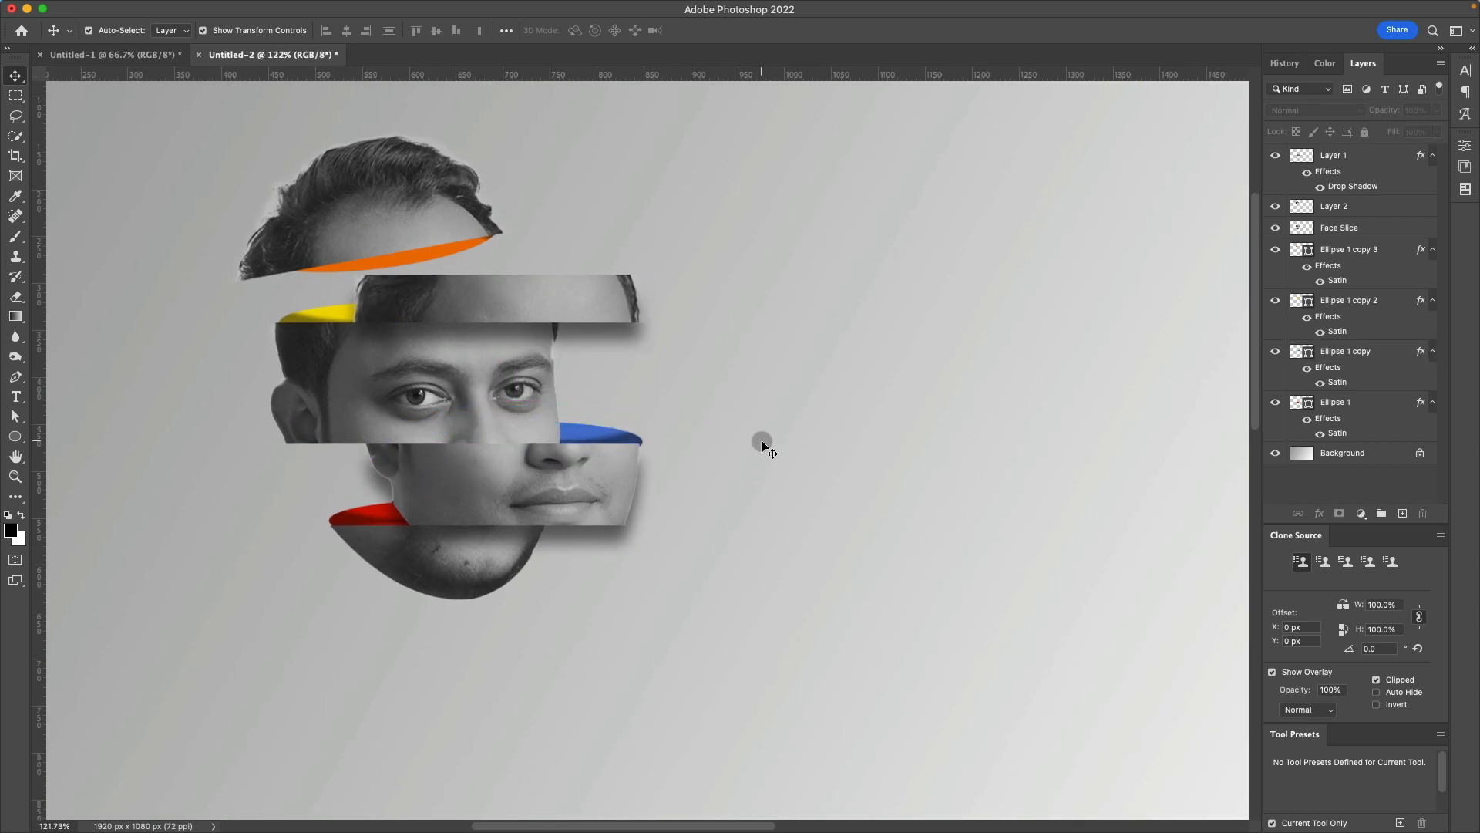
drag(585, 433, 578, 432)
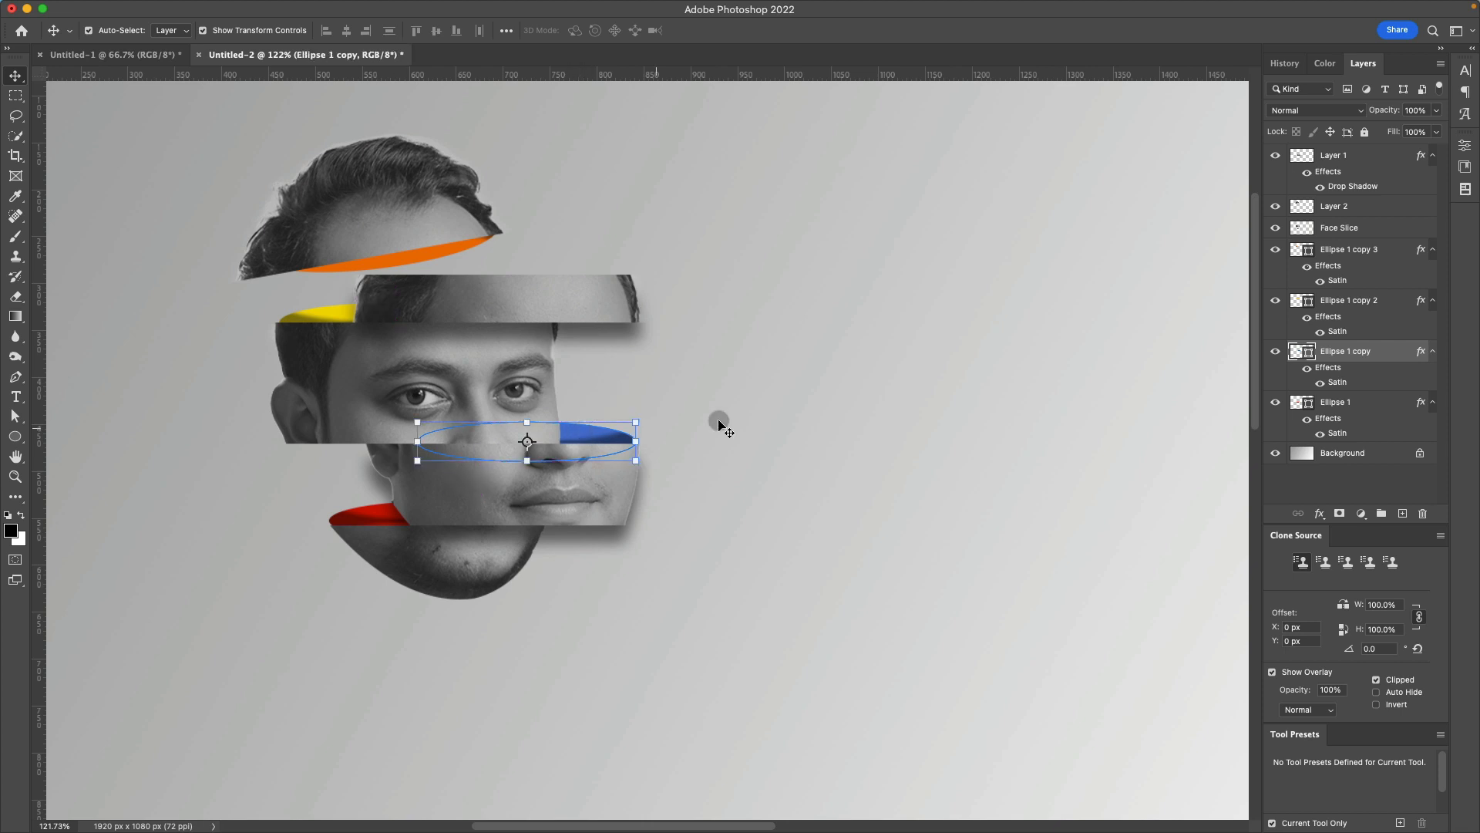
click(719, 420)
key(super+plus)
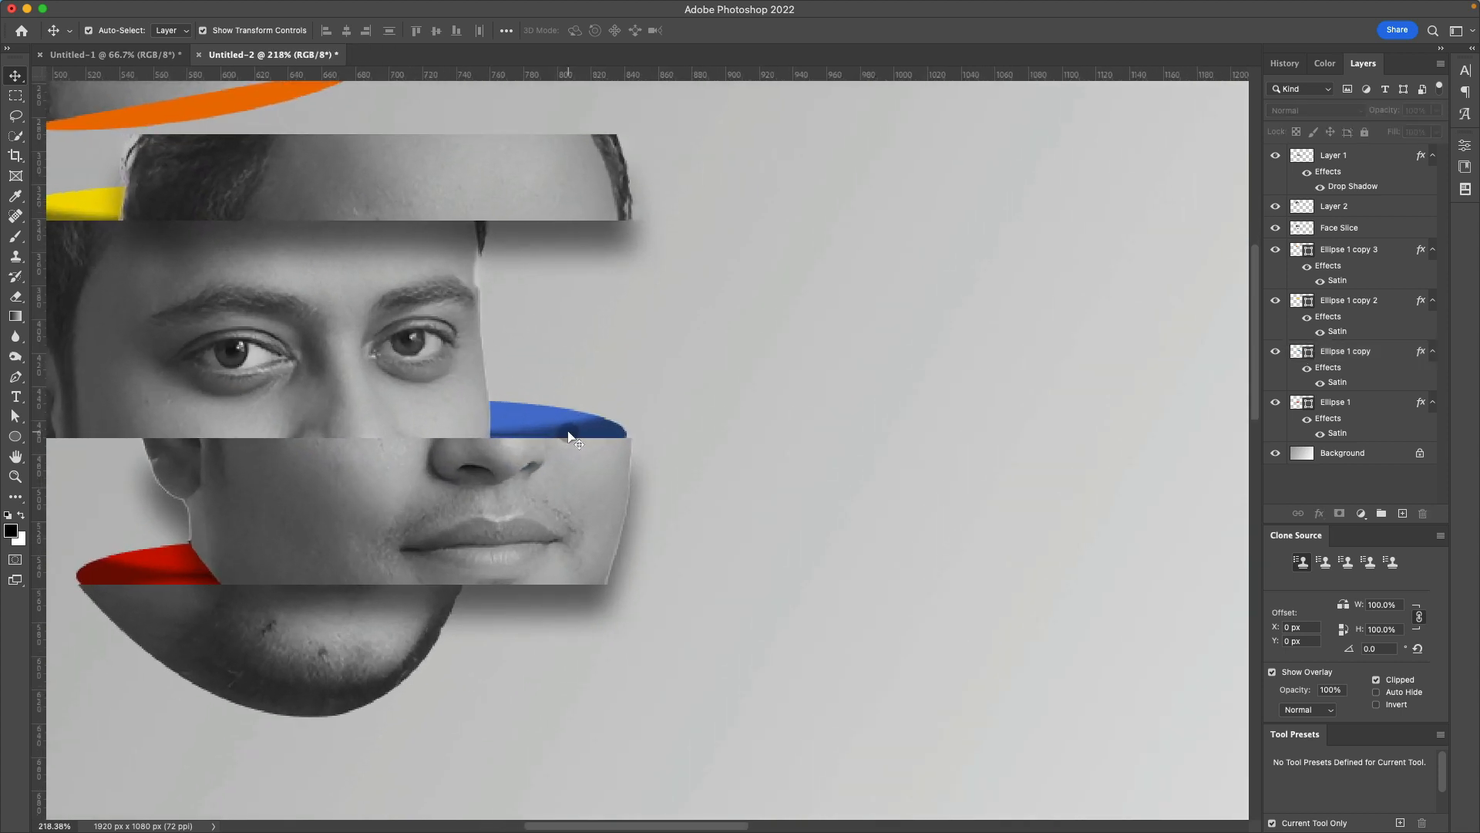
scroll(570, 437, down, 5)
Step: Change the fill colour of the orange ellipse, Ellipse 1 copy 3, to black (000000)
click(529, 324)
double_click(1310, 251)
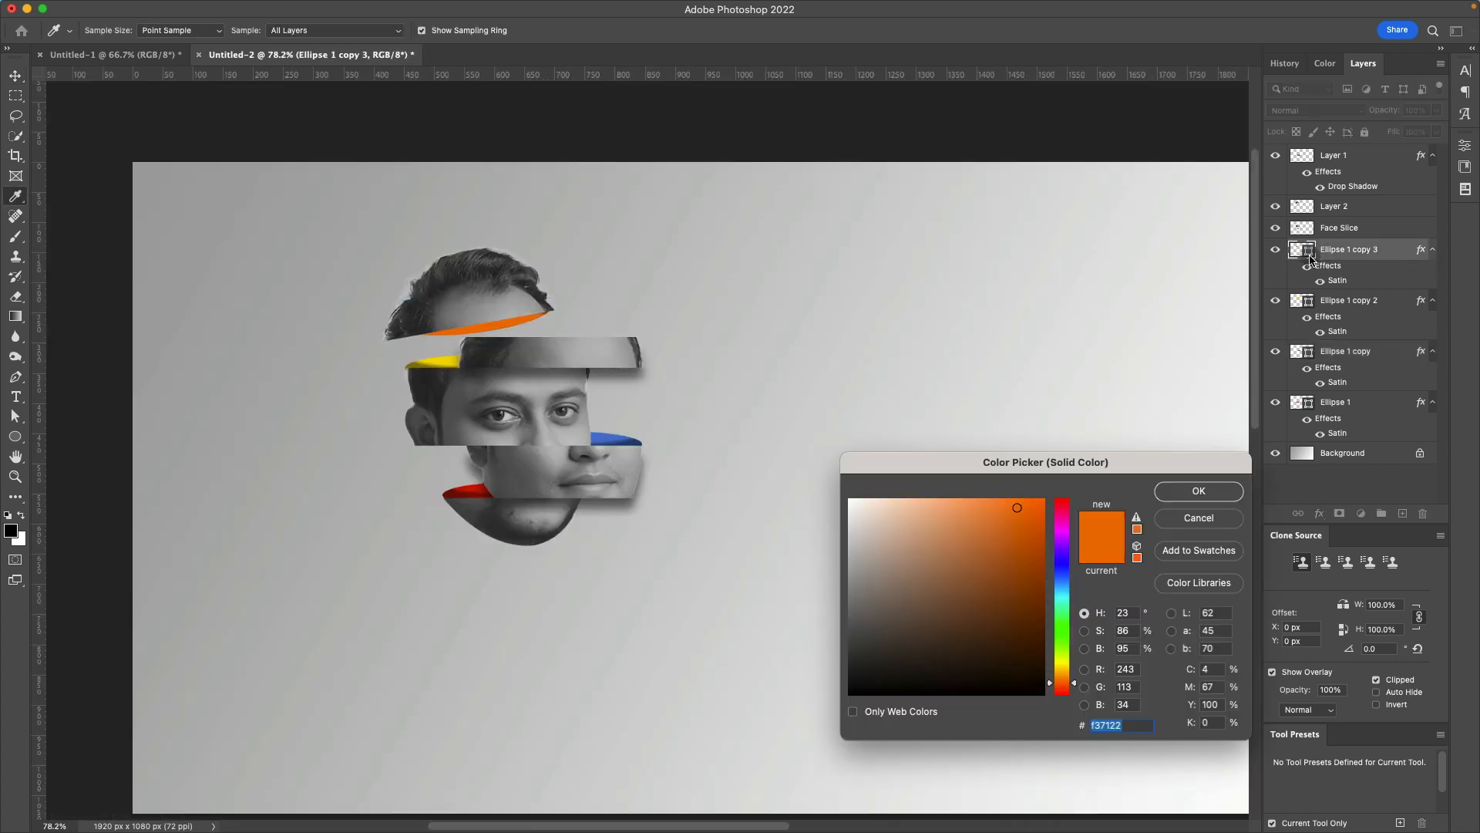
click(882, 694)
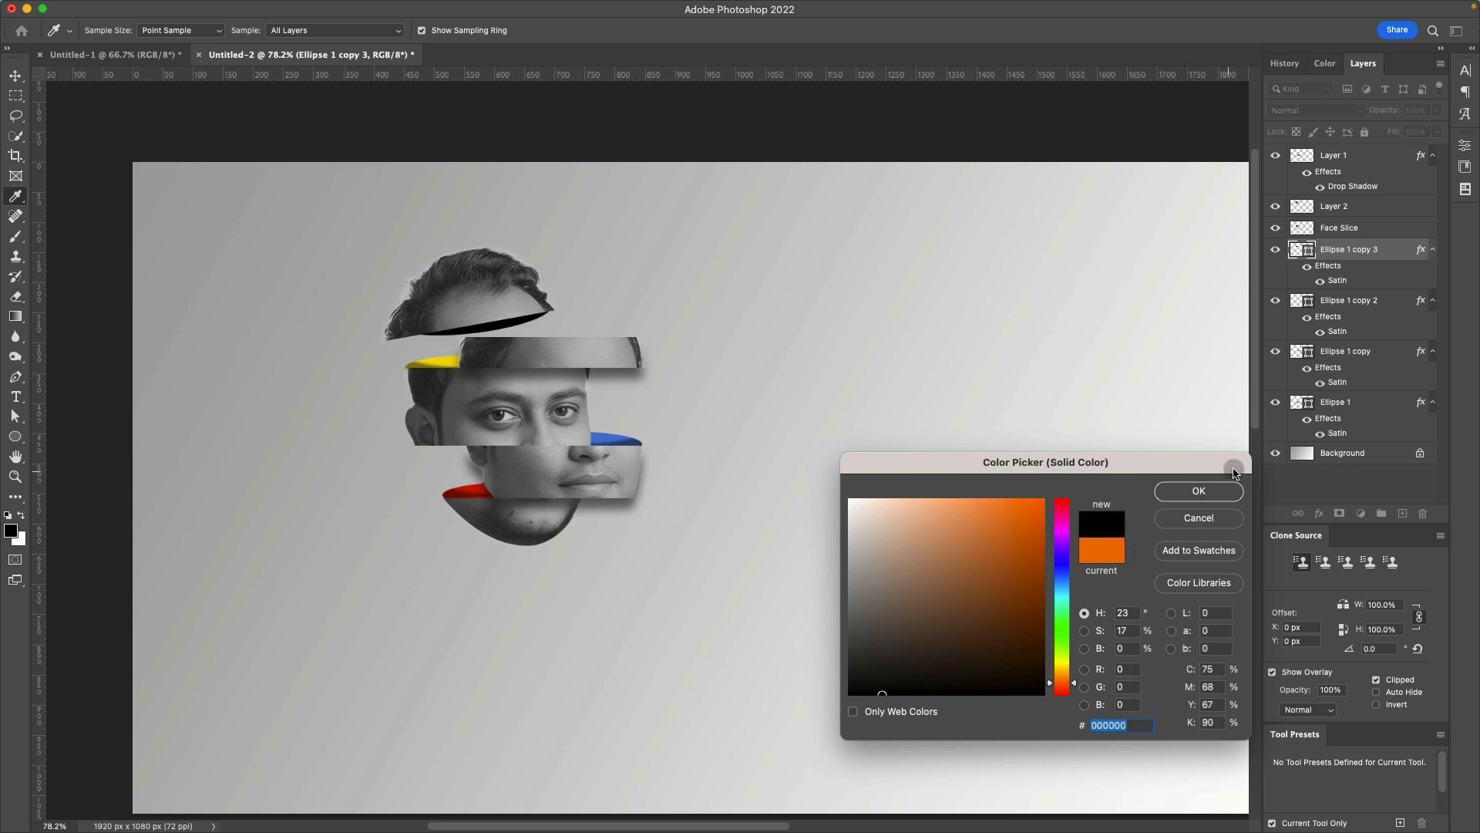
click(1208, 491)
click(968, 542)
Step: Draw a black ellipse of about 156 × 43 px below the chin with the Ellipse tool
scroll(643, 446, up, 1)
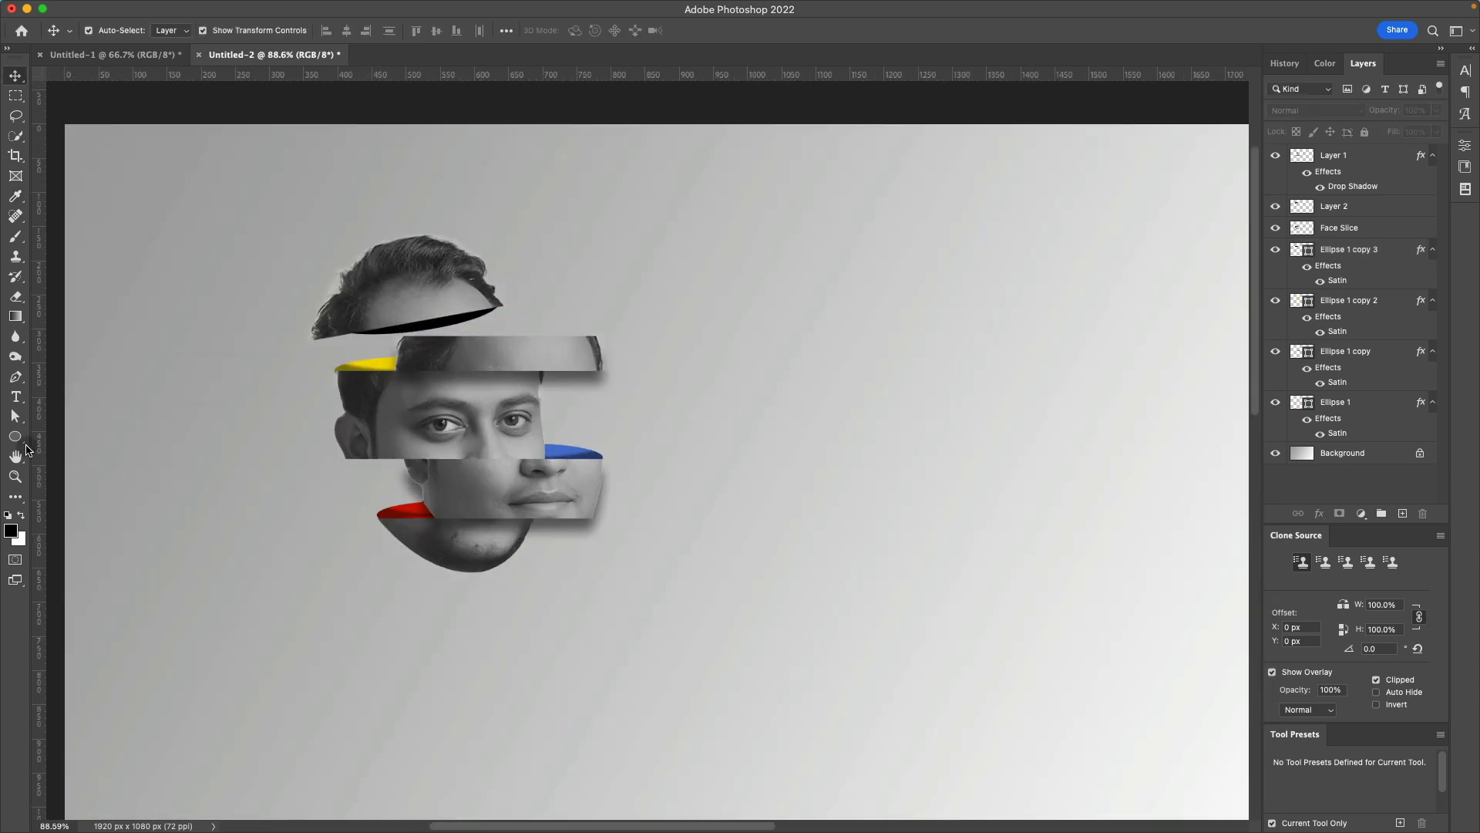
click(16, 436)
drag(409, 589, 516, 617)
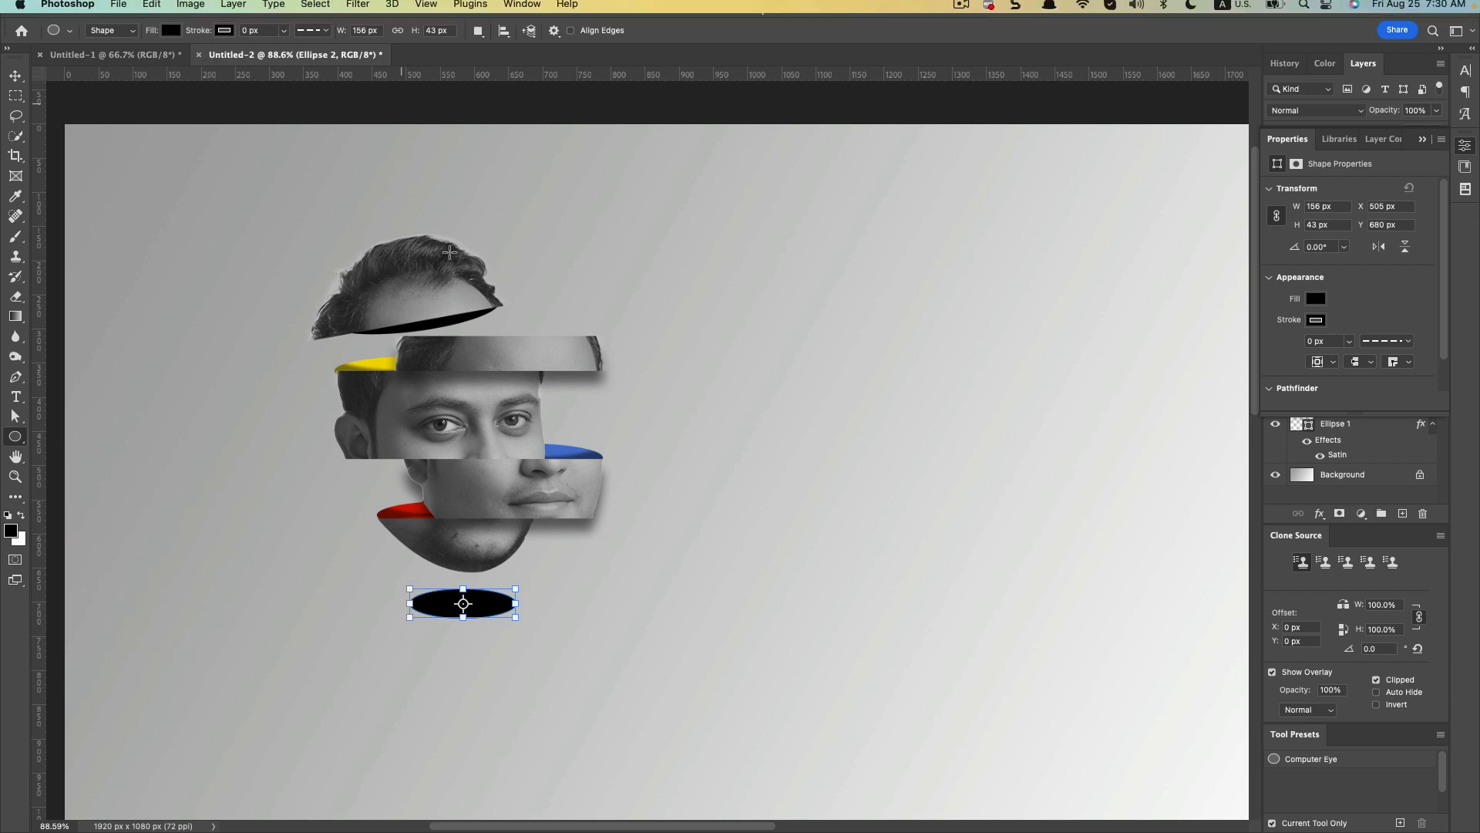
Step: Convert the black ellipse below the chin to a smart object and soften it with a Gaussian Blur
click(358, 10)
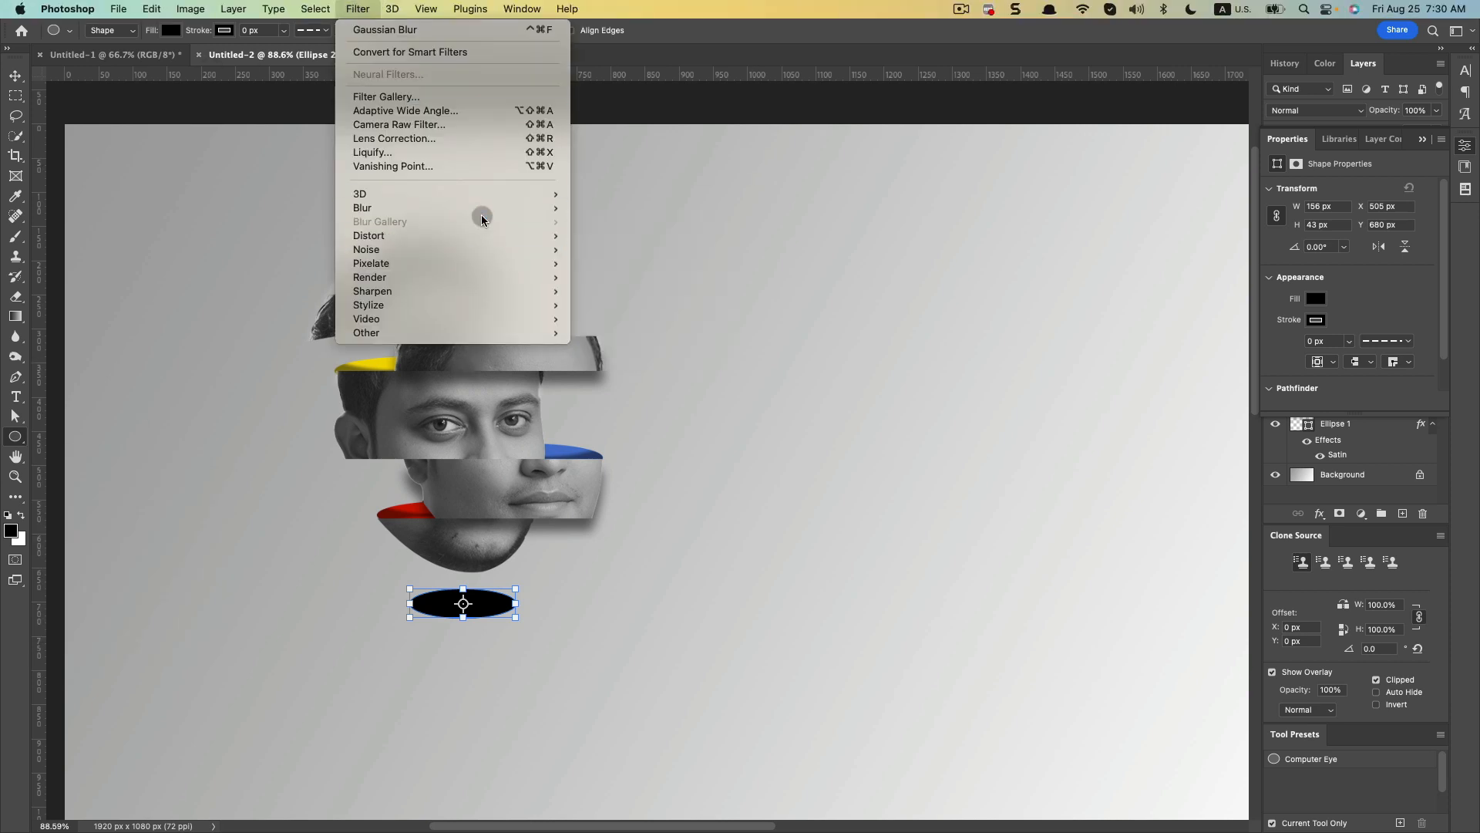
mouse_move(481, 213)
click(649, 263)
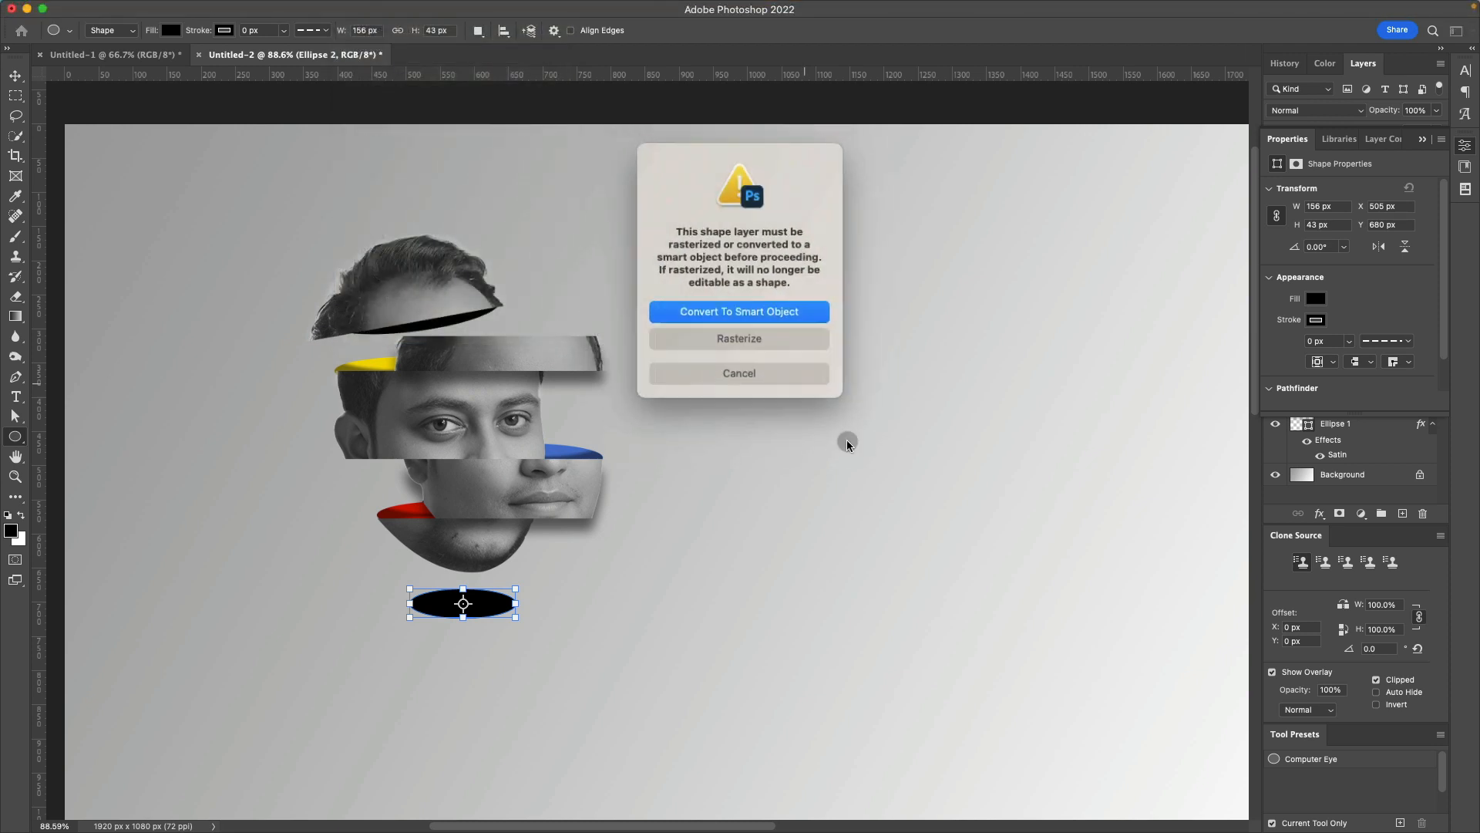
click(775, 316)
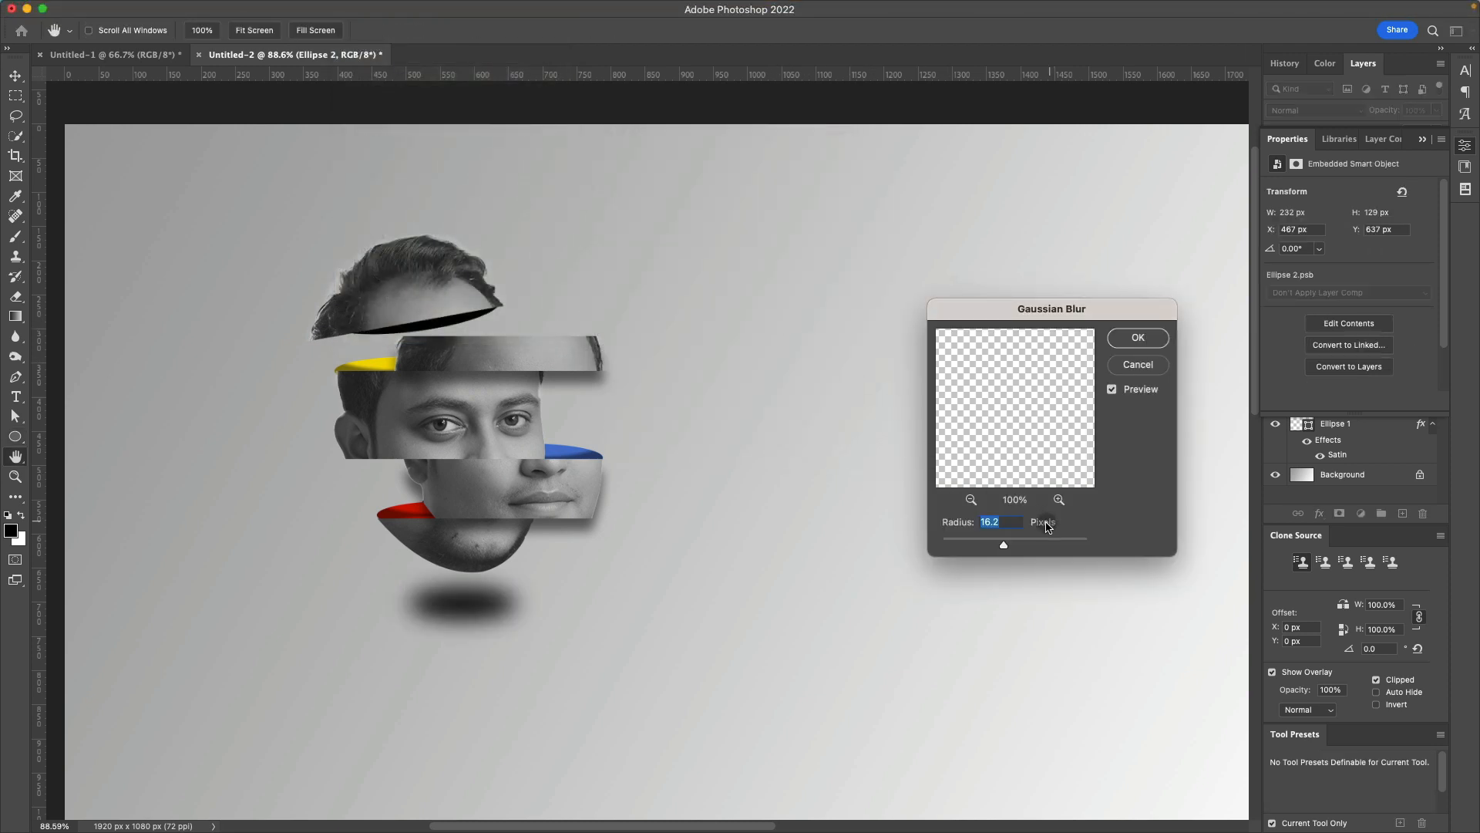
drag(1022, 545, 1011, 545)
click(1140, 339)
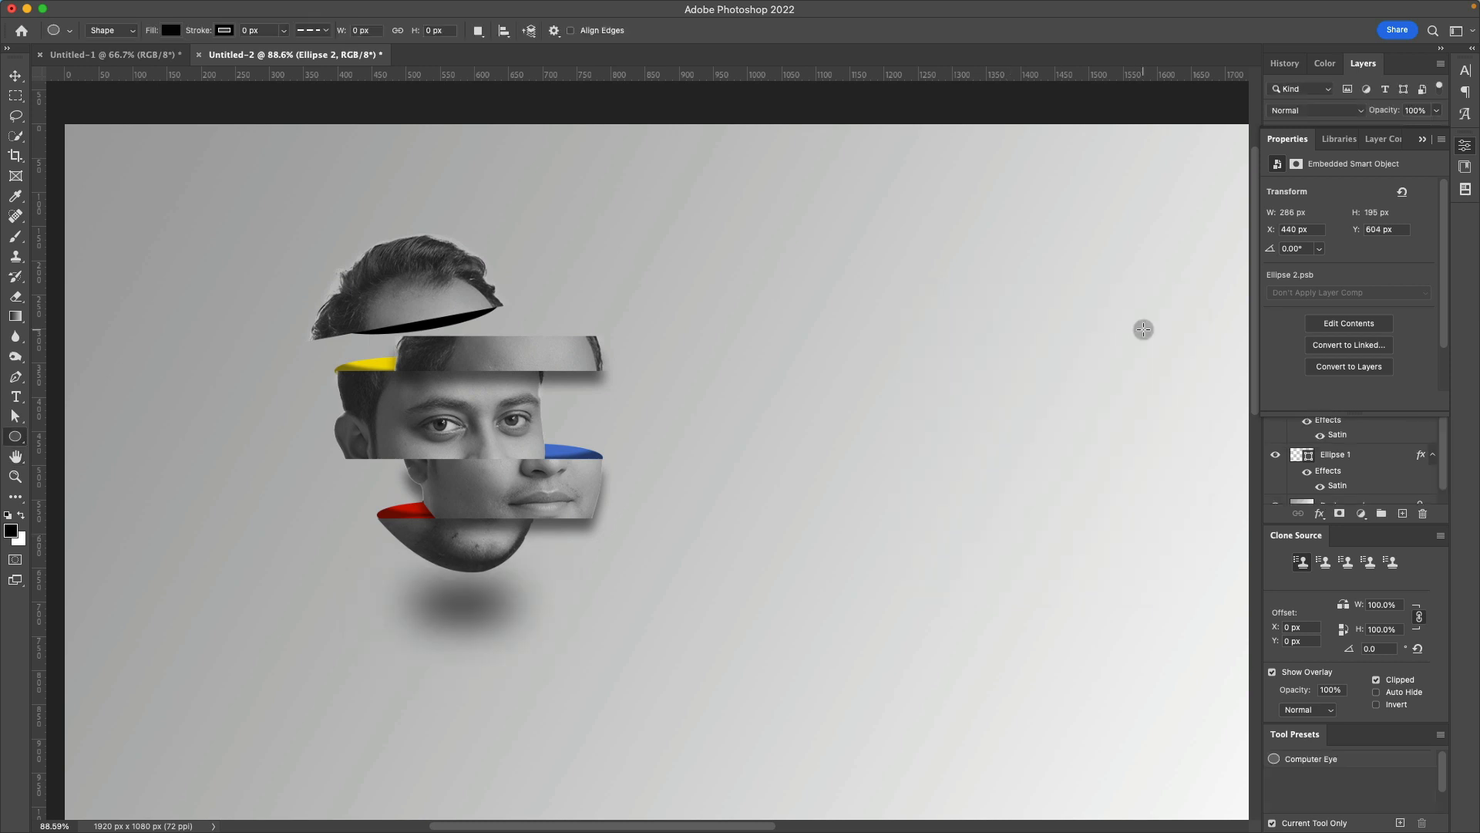
Step: Squash the blurred ellipse vertically with a free transform to form a flatter ground shadow below the chin
click(16, 76)
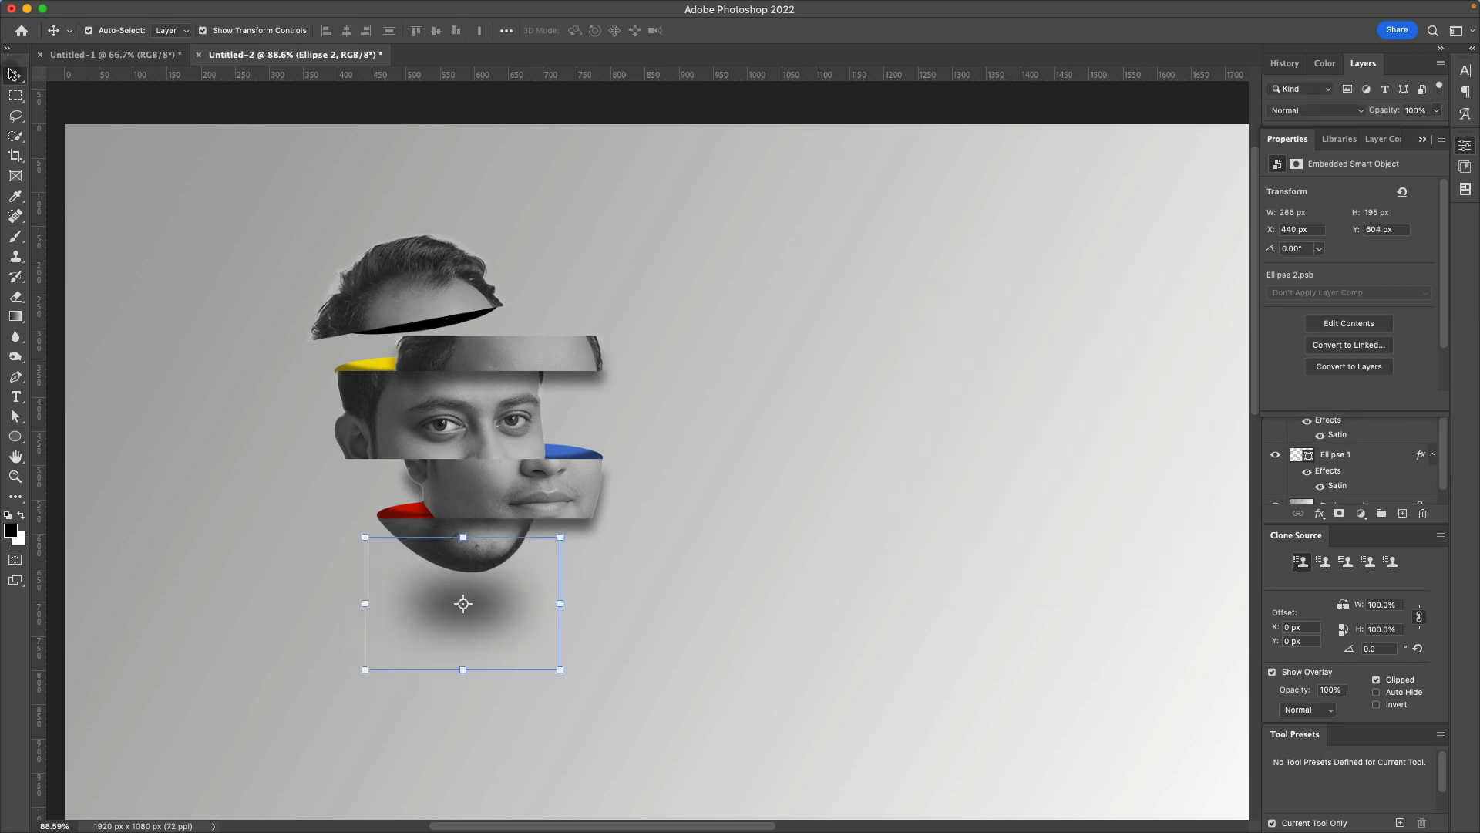
click(463, 537)
click(699, 331)
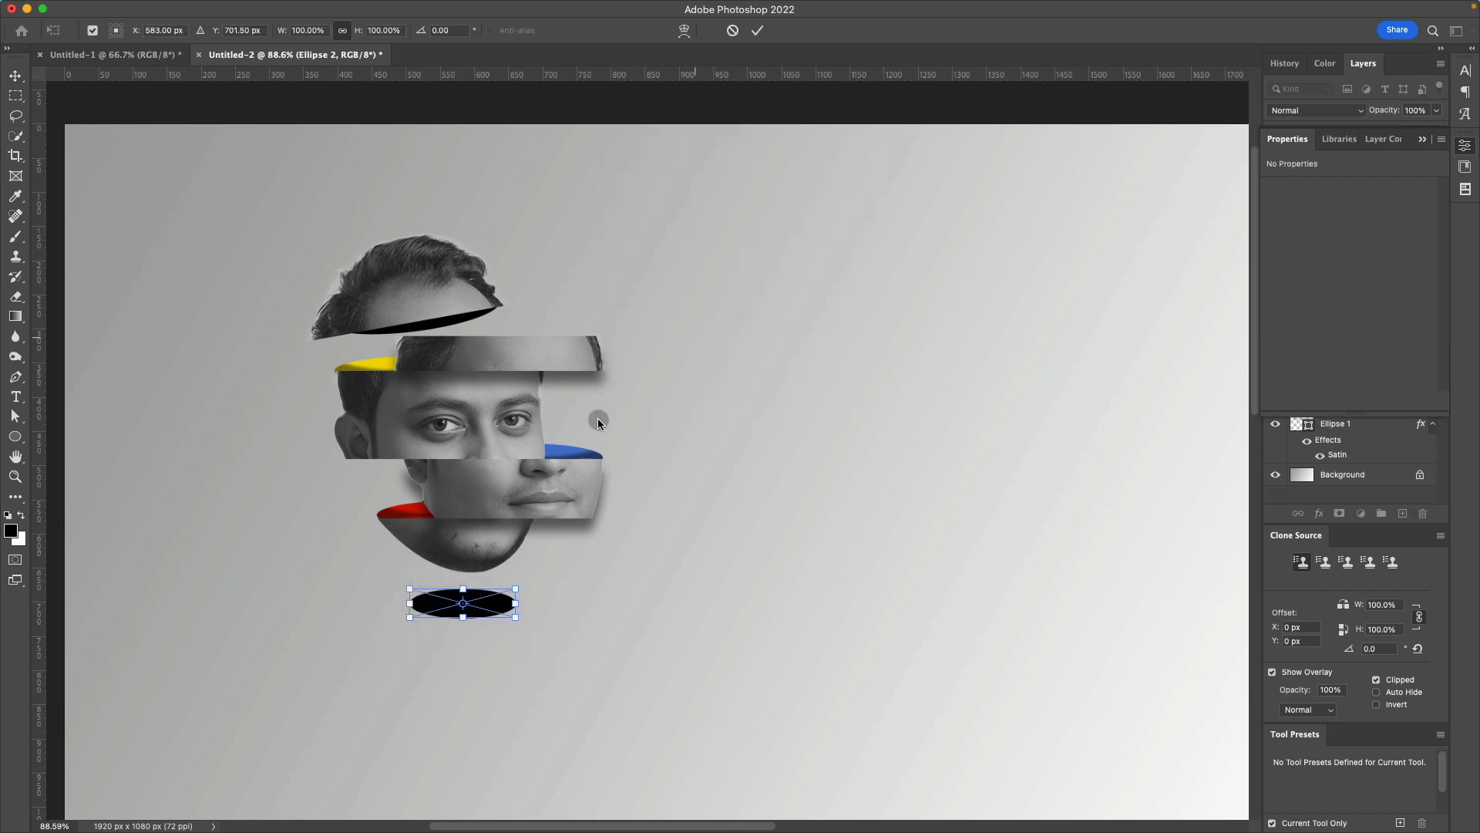
drag(462, 588, 467, 609)
key(super+z)
key(shift+super+z)
key(Return)
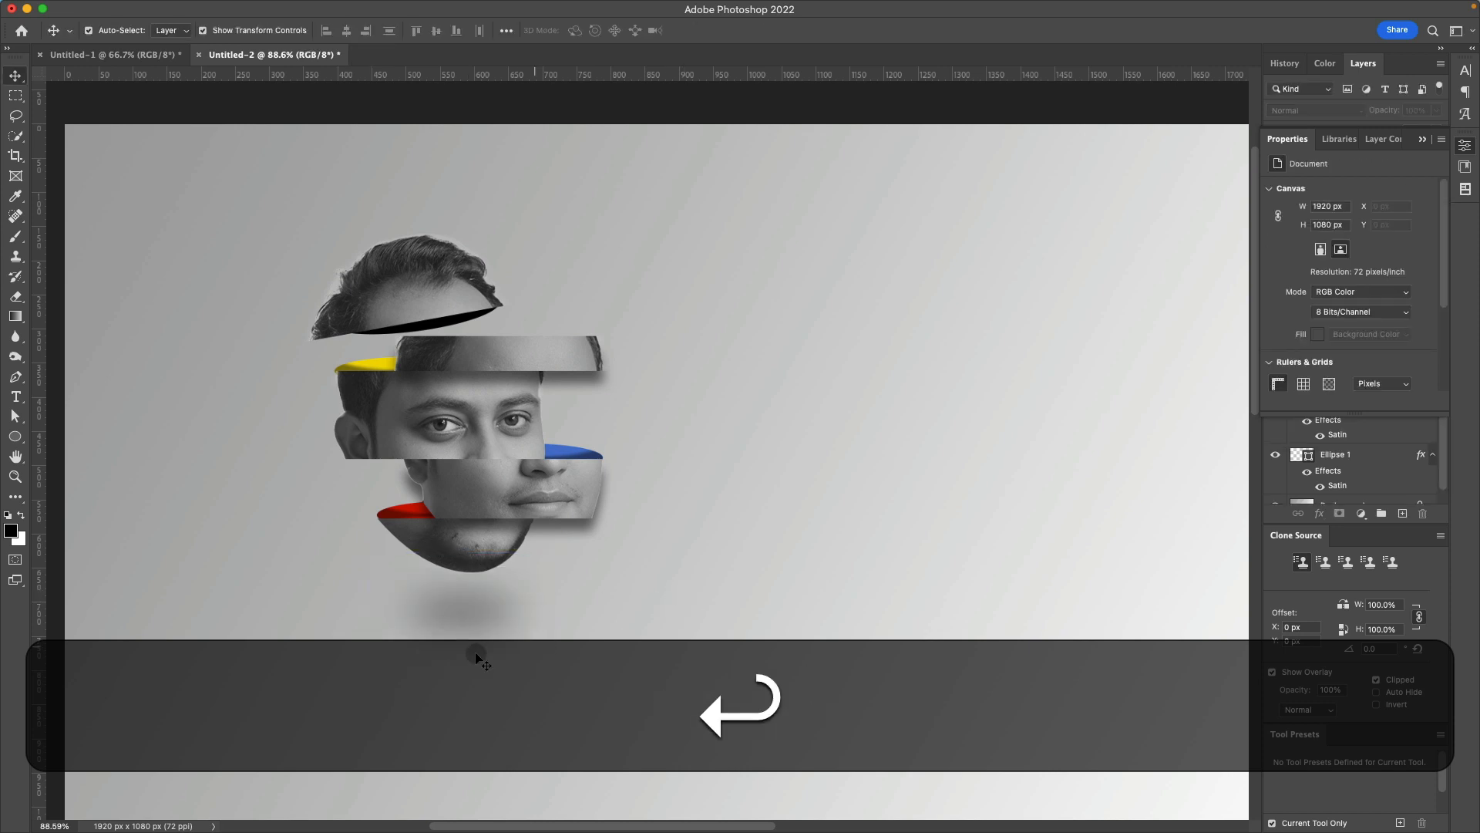
click(764, 604)
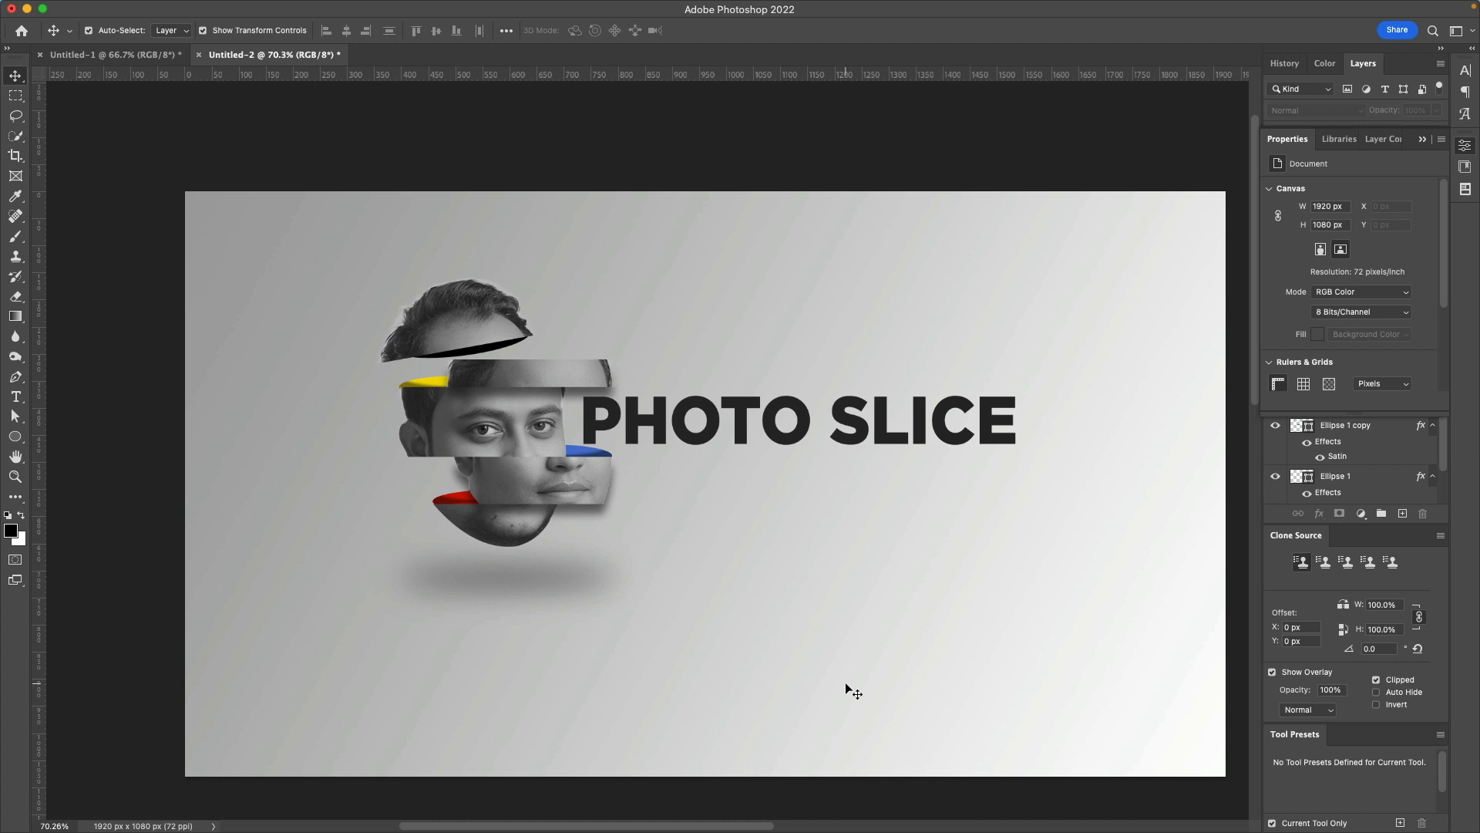
Step: Examine the yellow and blue slice openings and the edges of the face strips up close
key(super+plus)
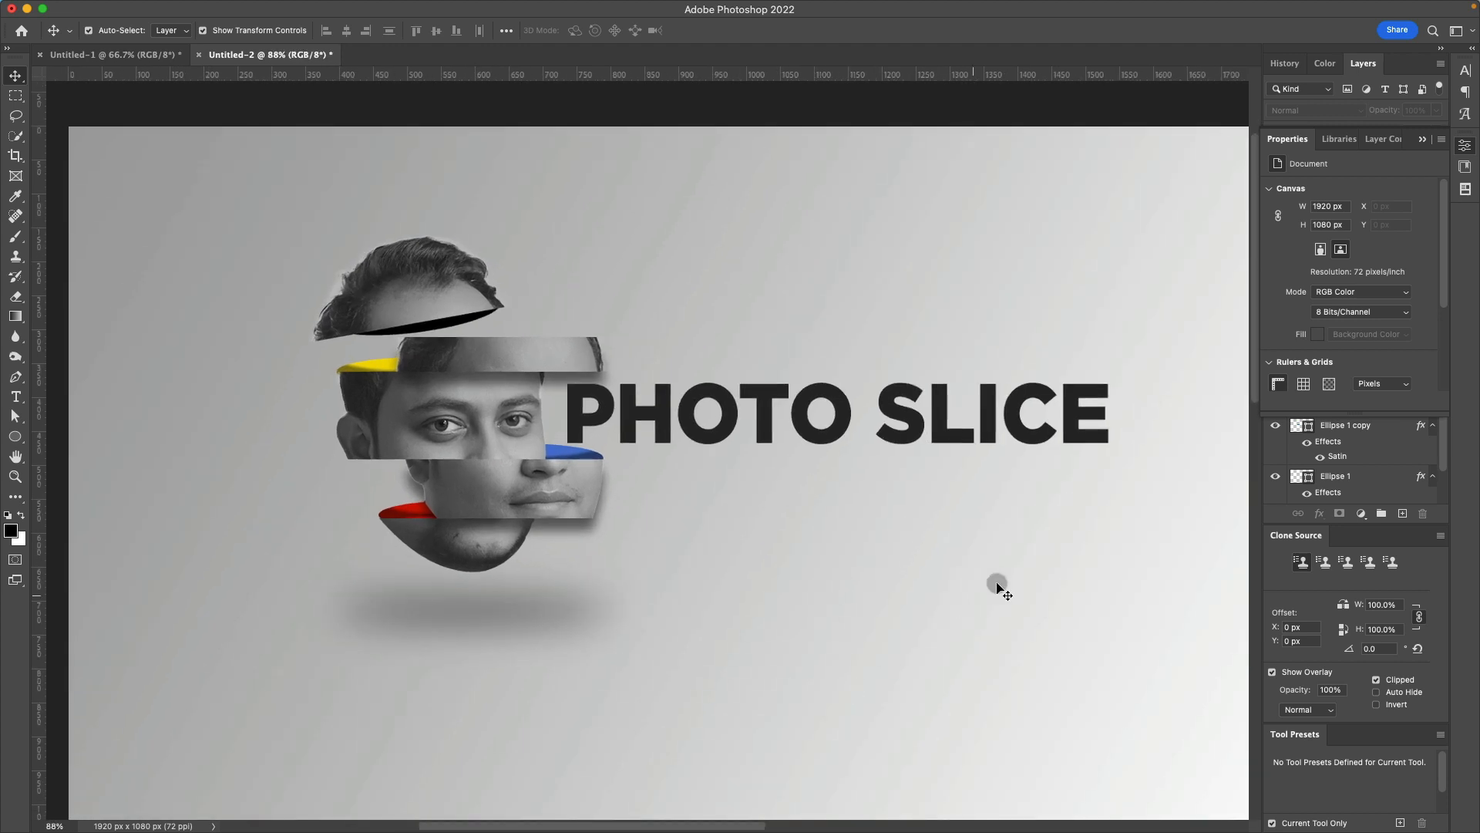
scroll(377, 373, up, 1)
scroll(377, 374, up, 5)
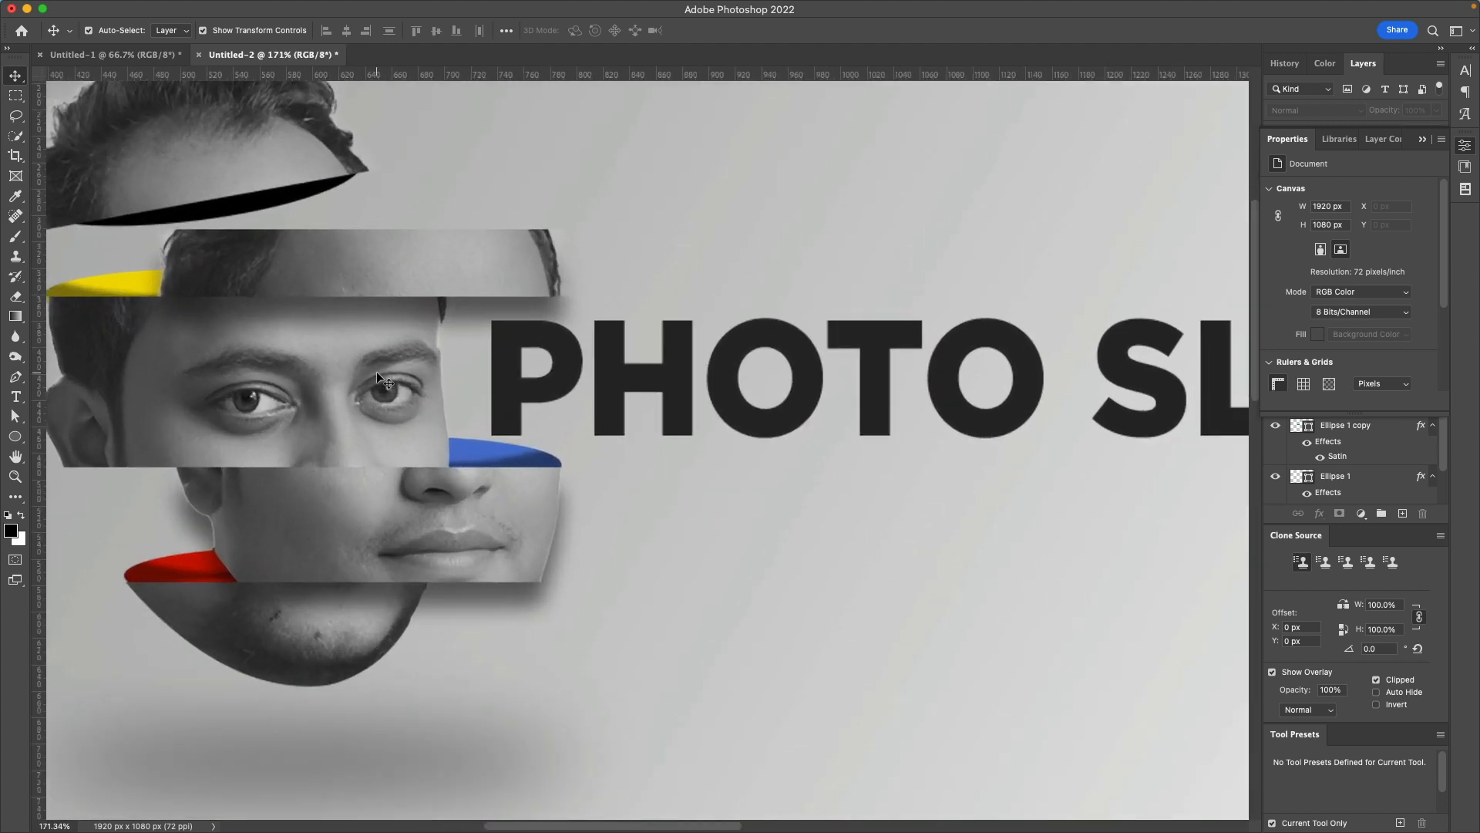
click(320, 279)
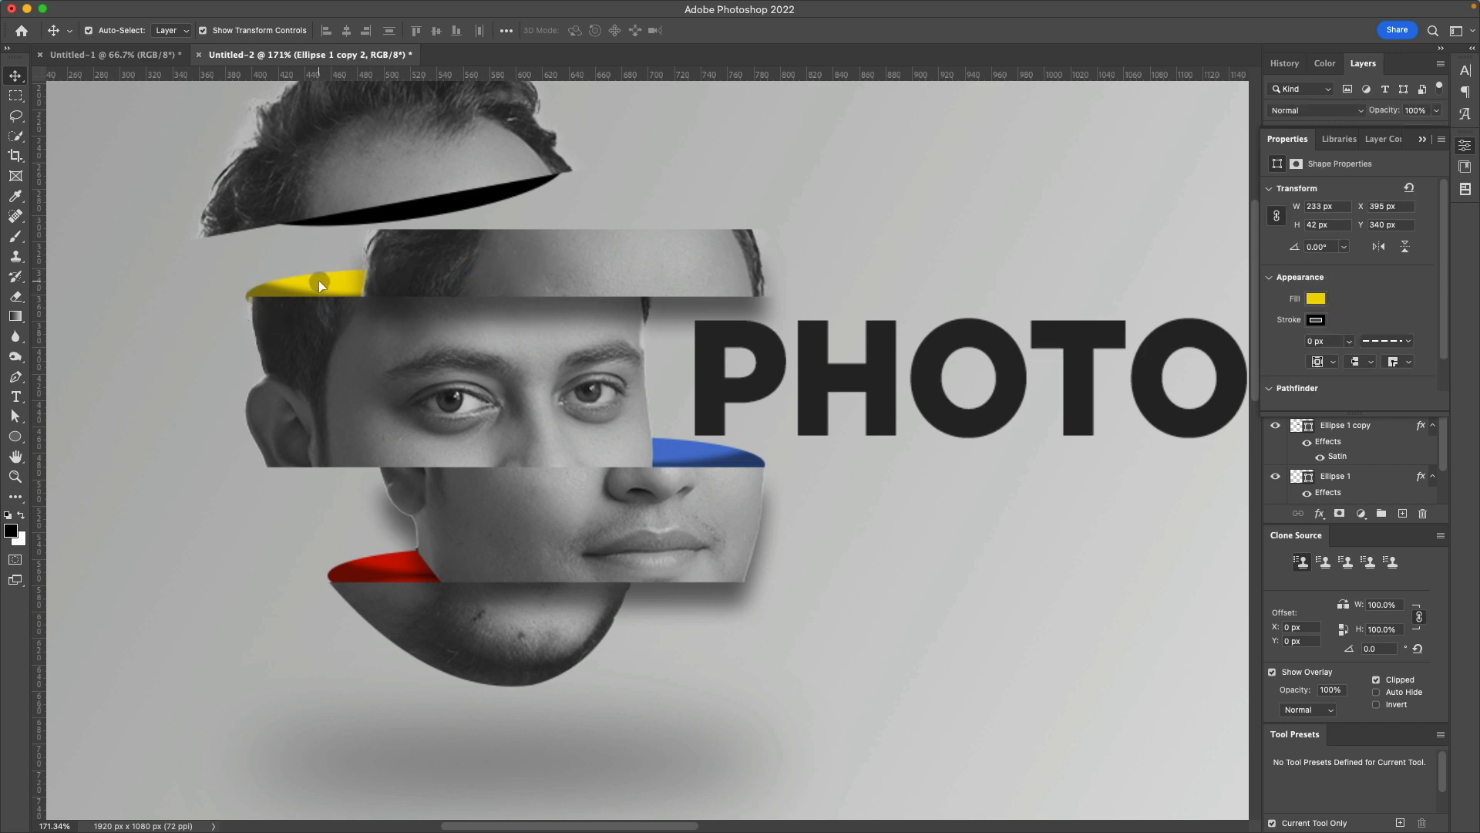
key(super+plus)
key(super+minus)
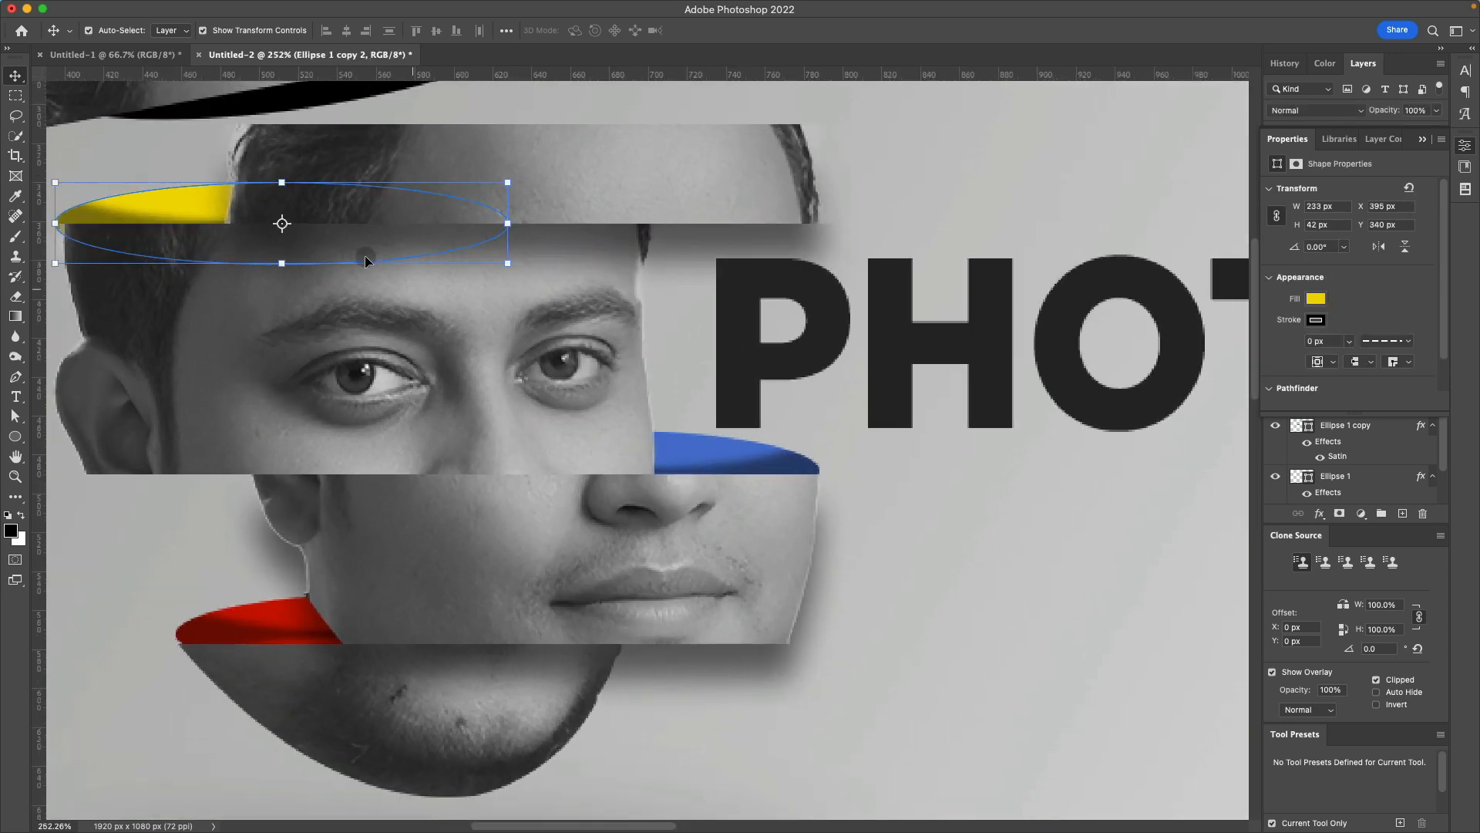
click(112, 335)
key(super+minus)
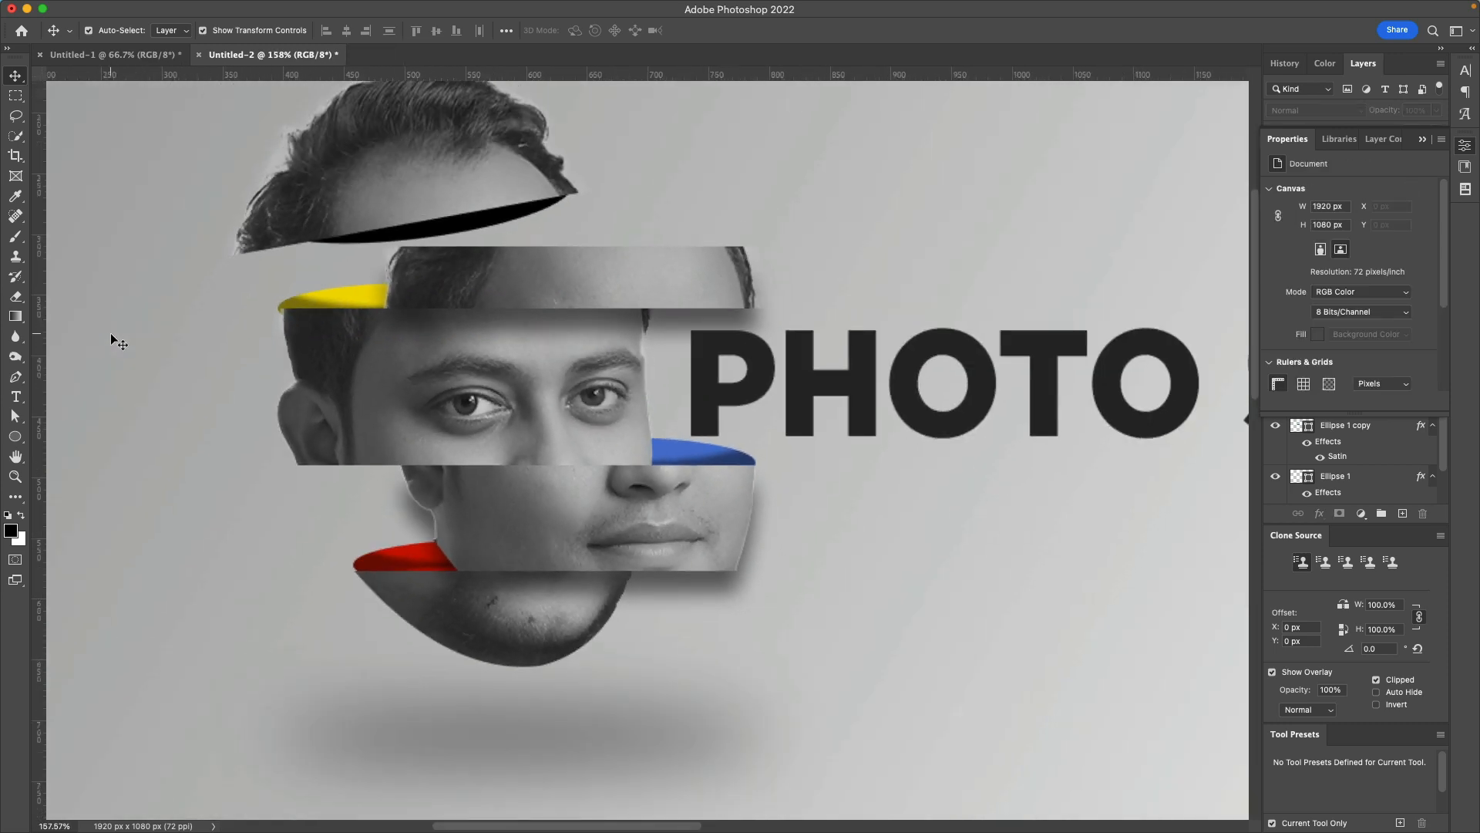
key(super+minus)
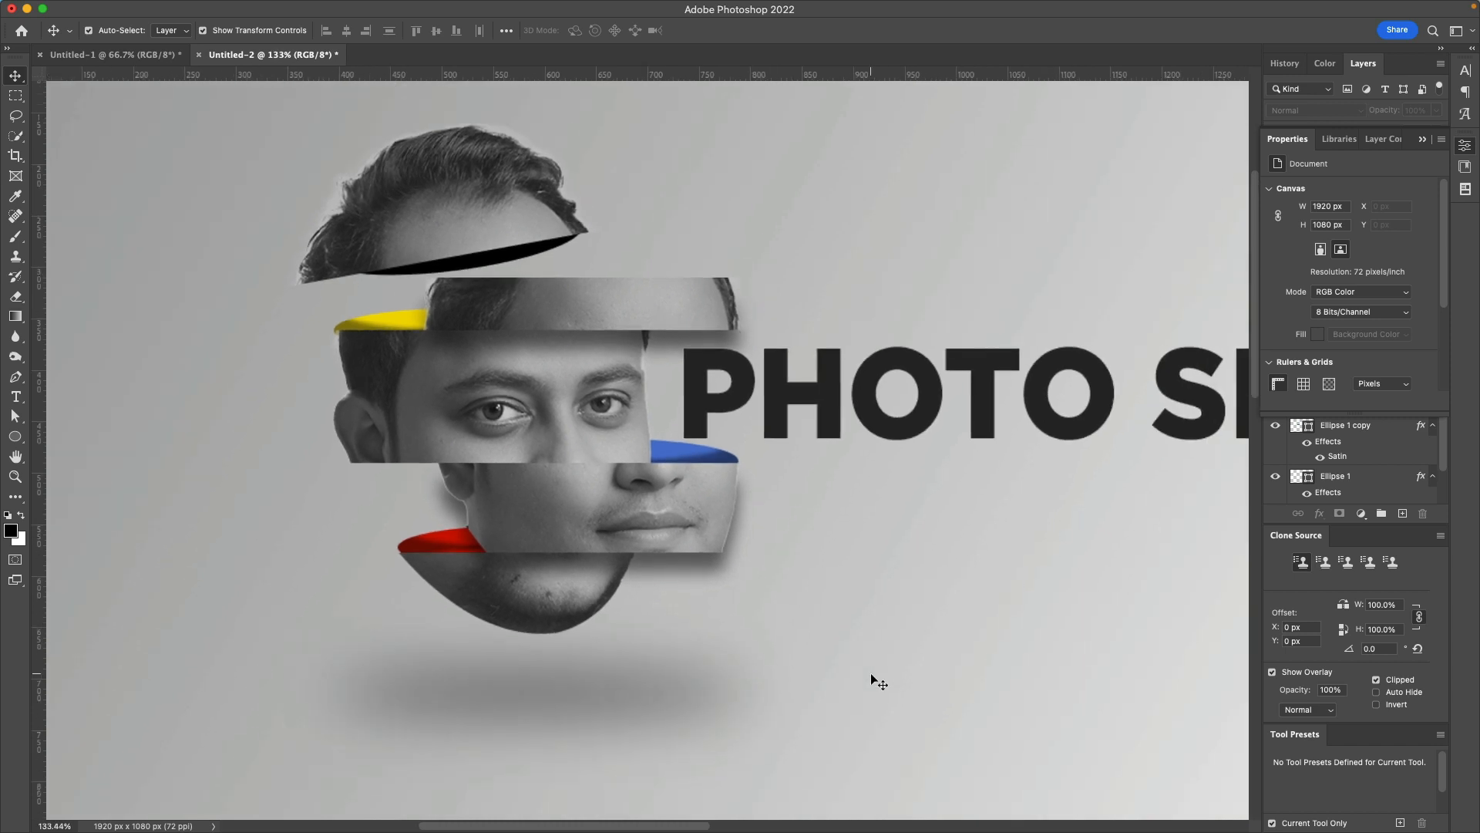
key(super+plus)
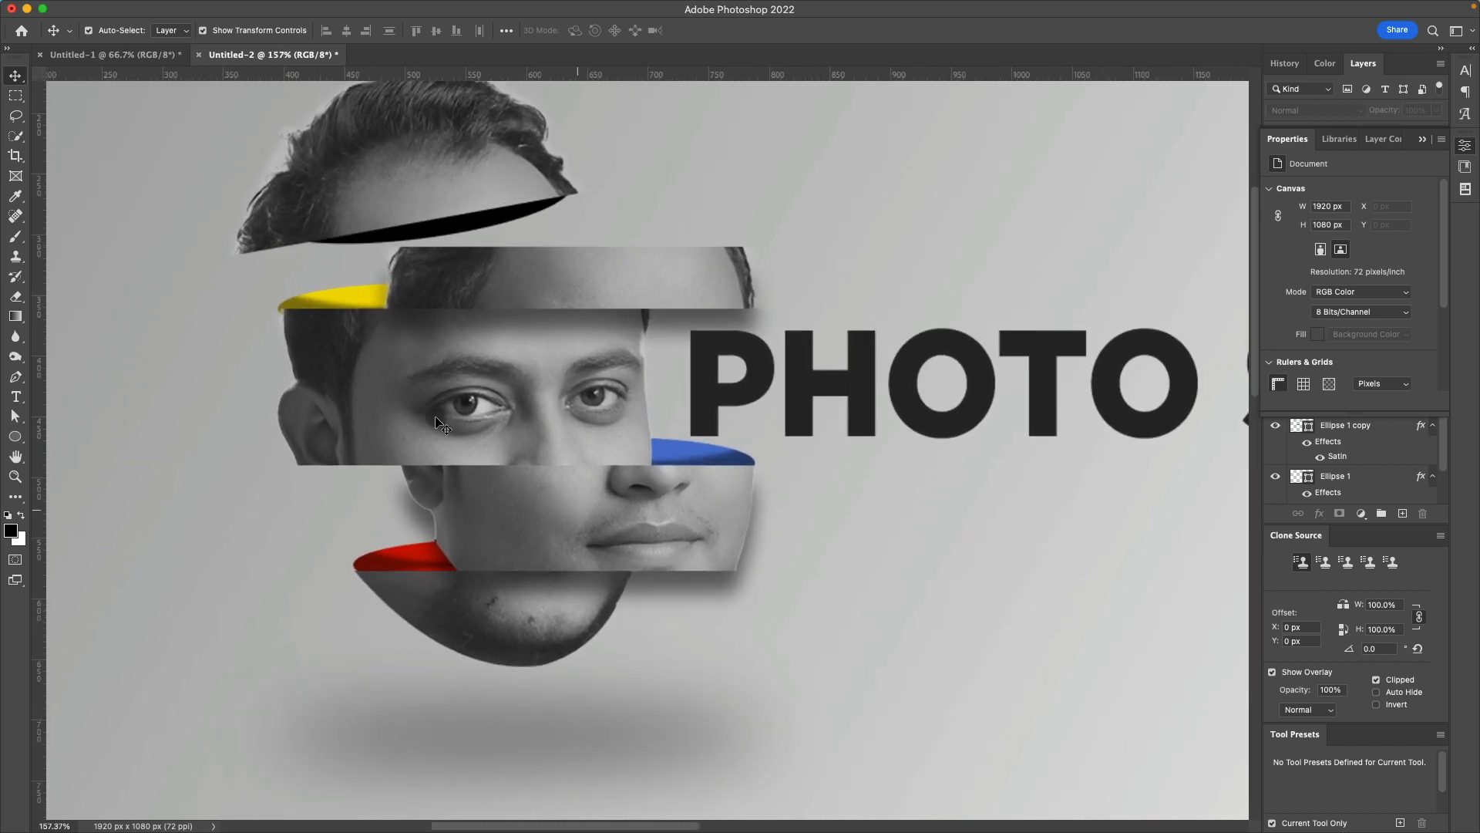
key(super+plus)
click(273, 317)
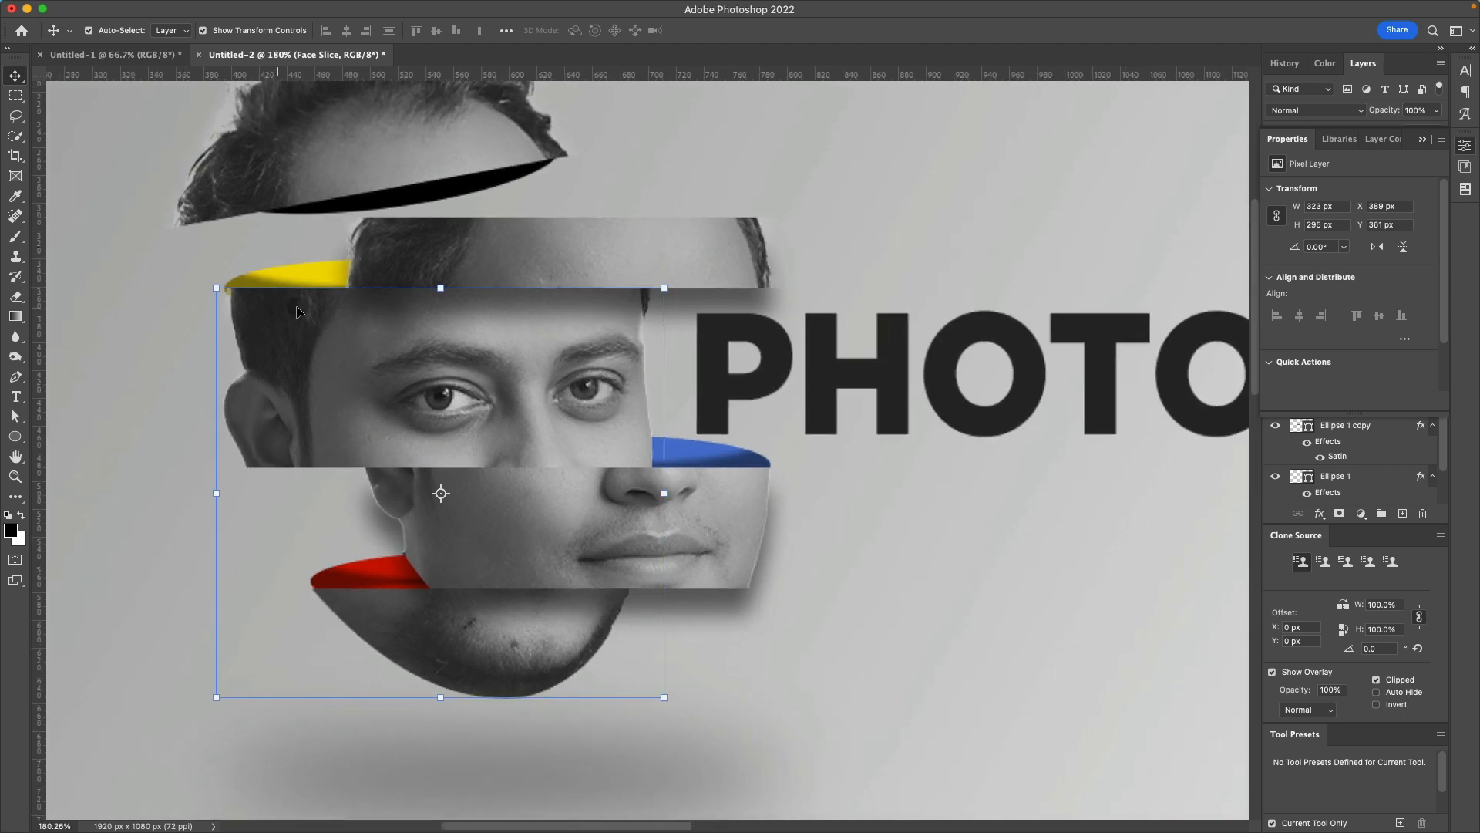
click(1016, 528)
click(753, 459)
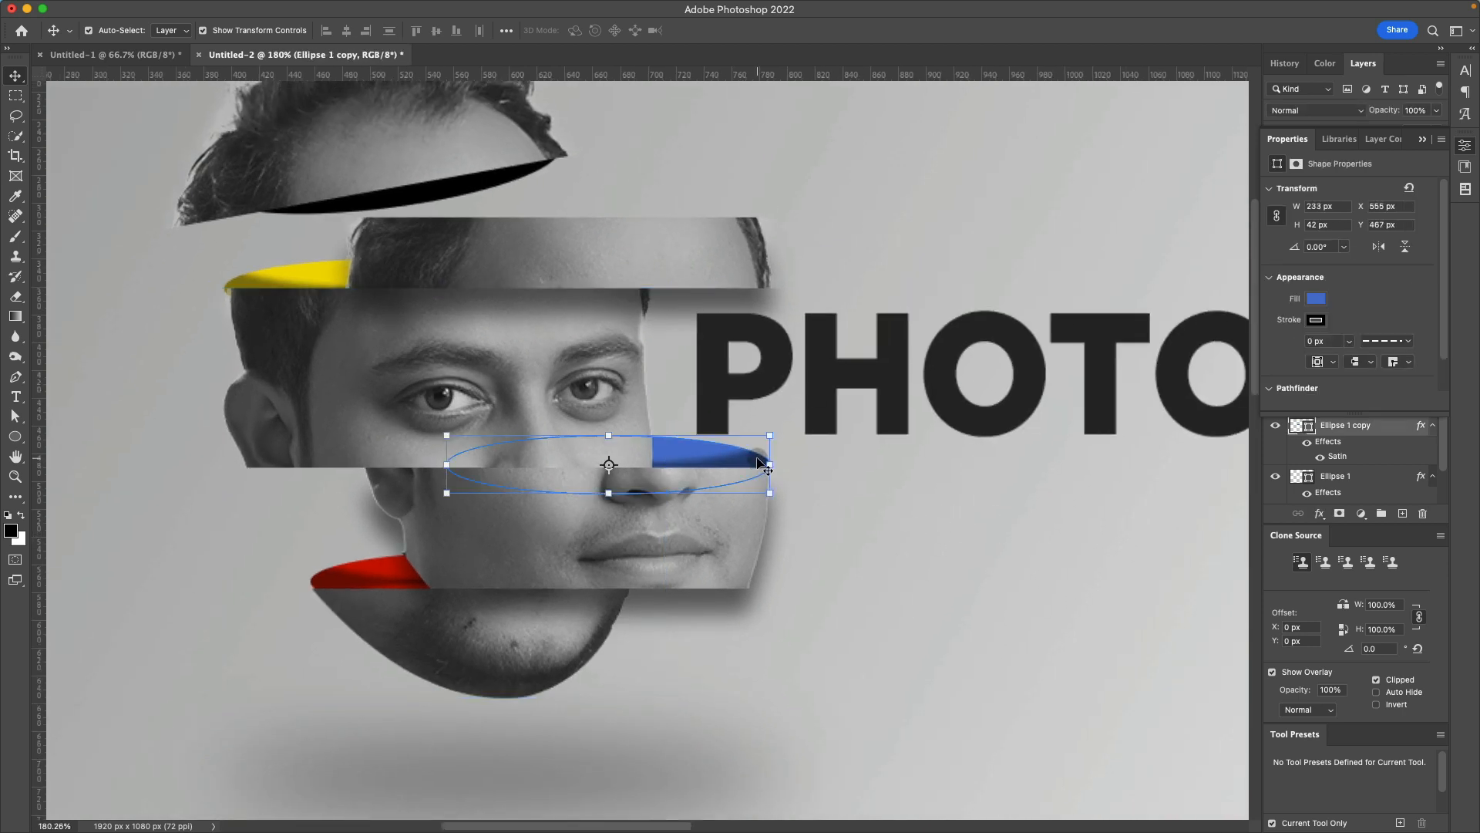
click(925, 553)
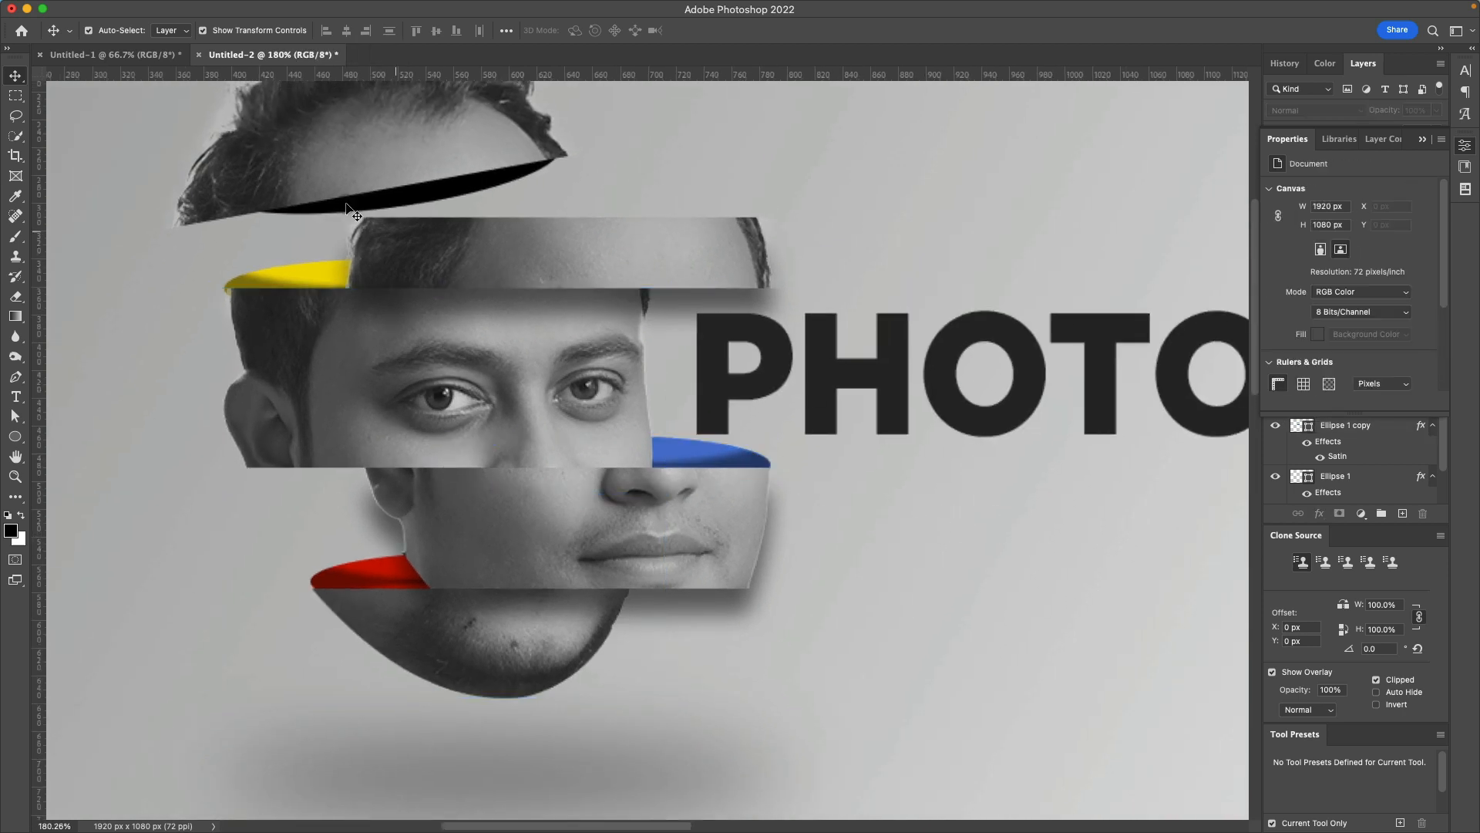
click(312, 271)
Step: Lower the blue ellipse's top anchor point with direct selection, converting it to a regular path about 29 px high for a thinner slice opening
click(706, 446)
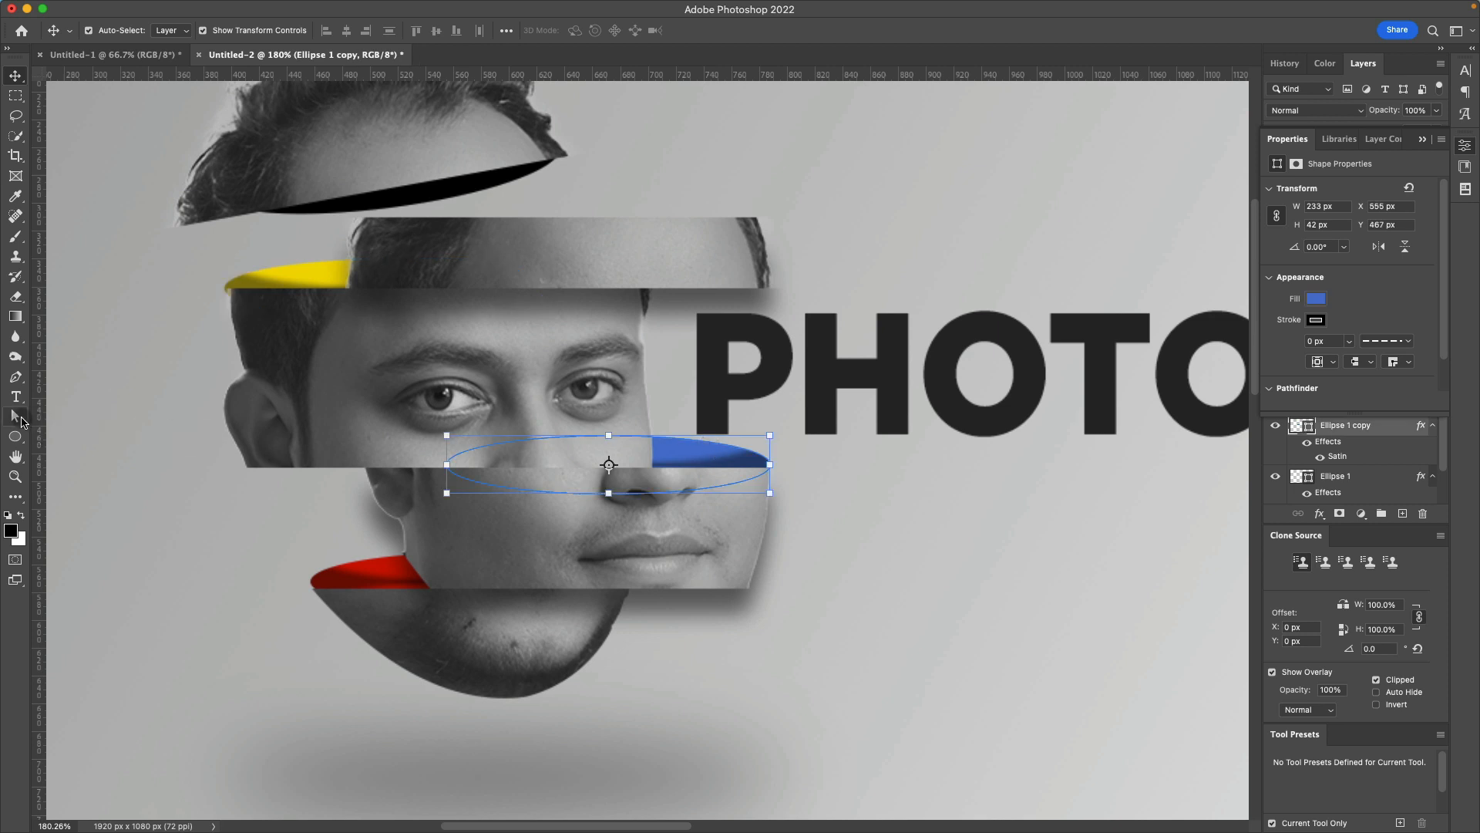
click(22, 422)
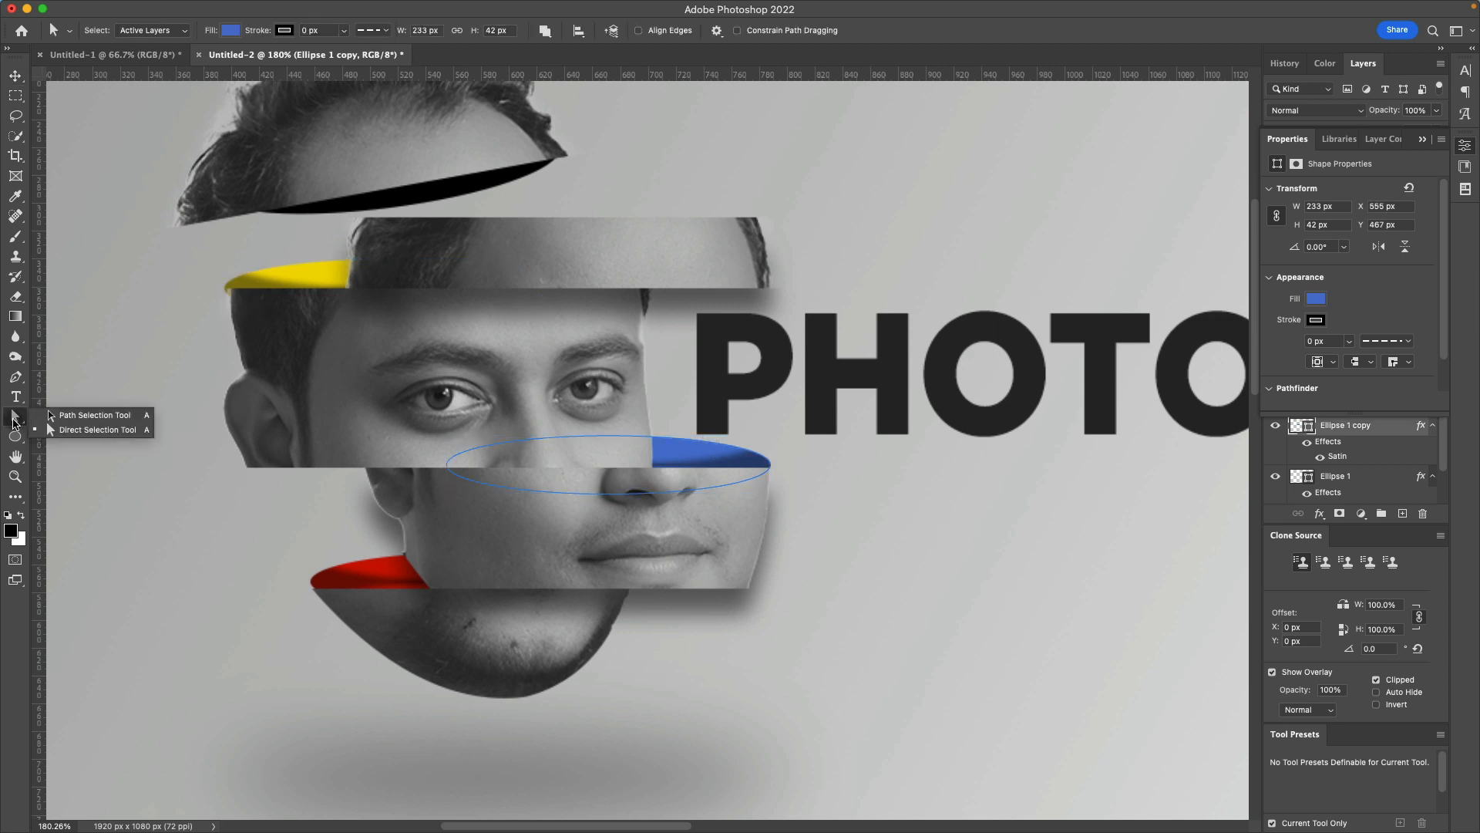
click(83, 415)
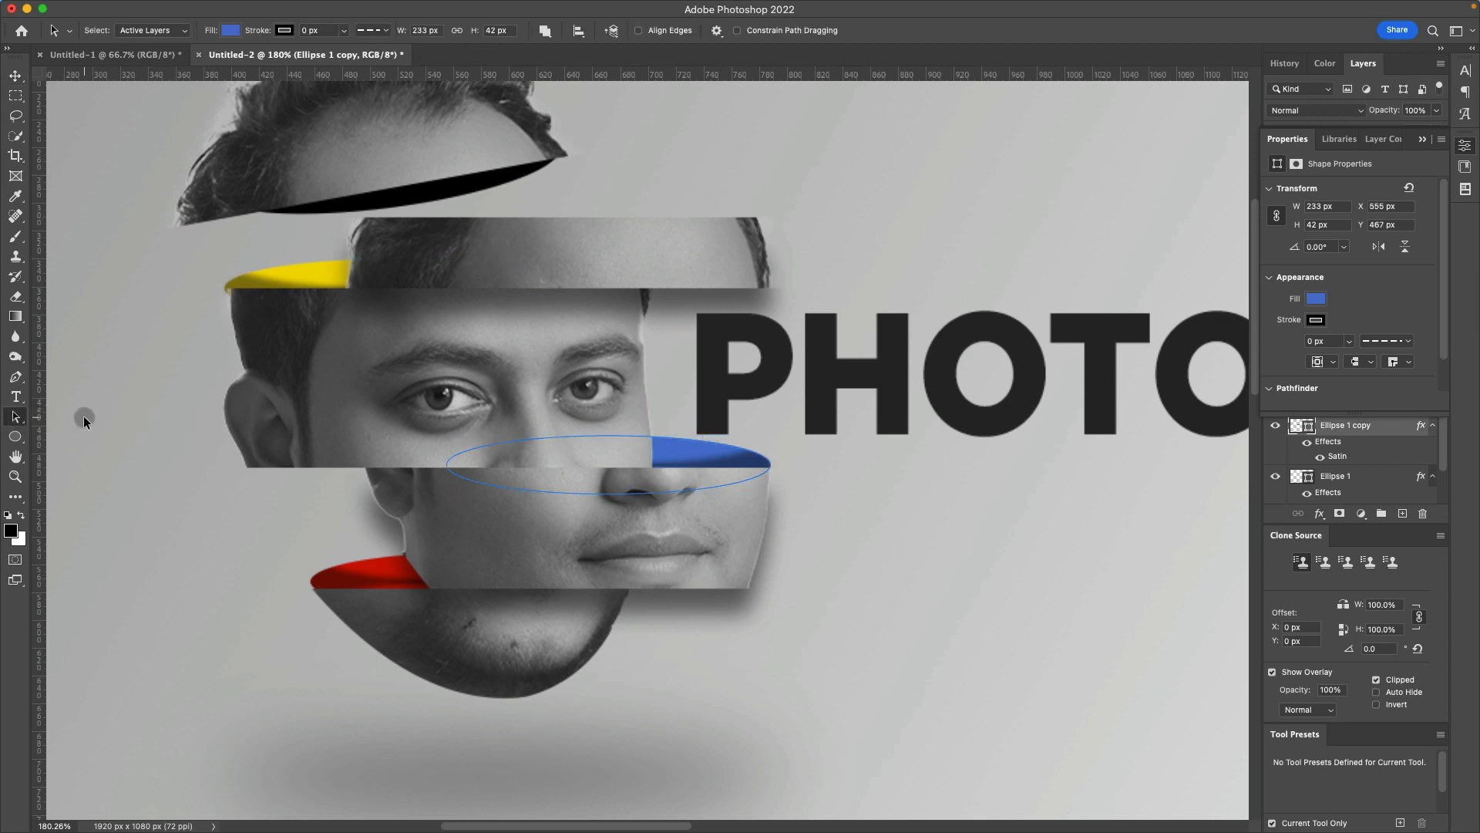
click(870, 544)
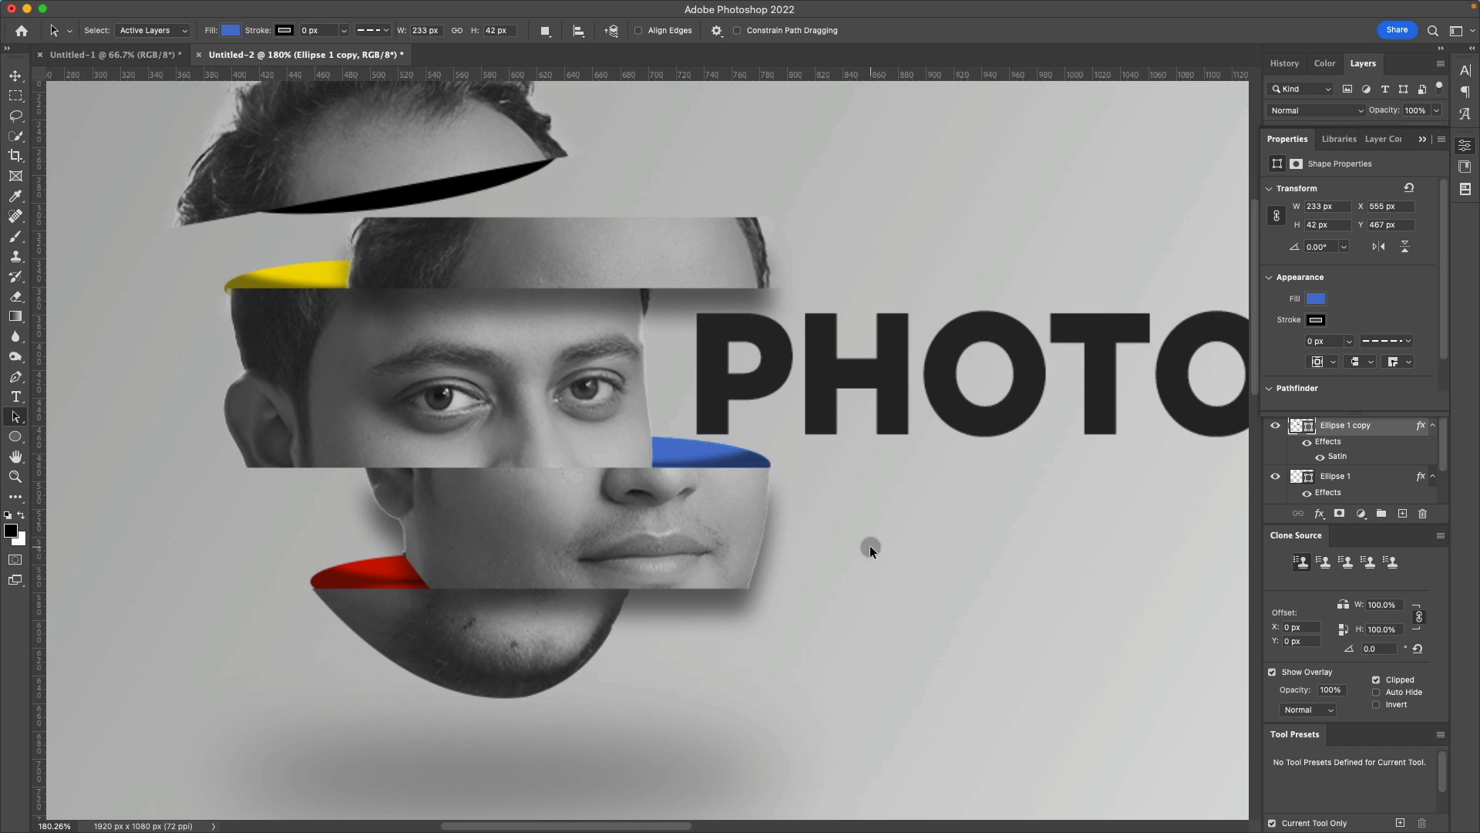
click(739, 461)
scroll(742, 477, up, 5)
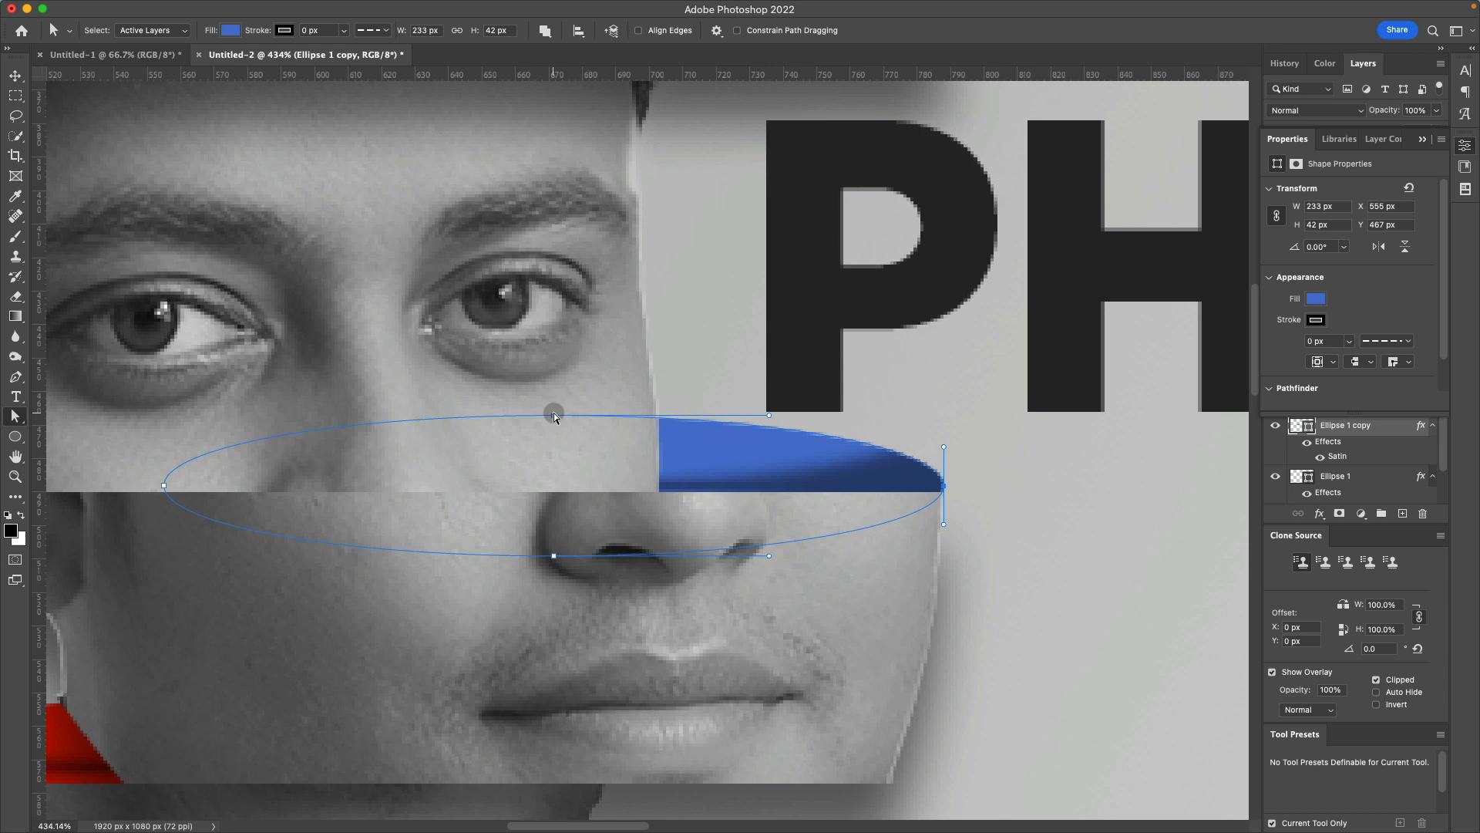
drag(553, 413, 560, 462)
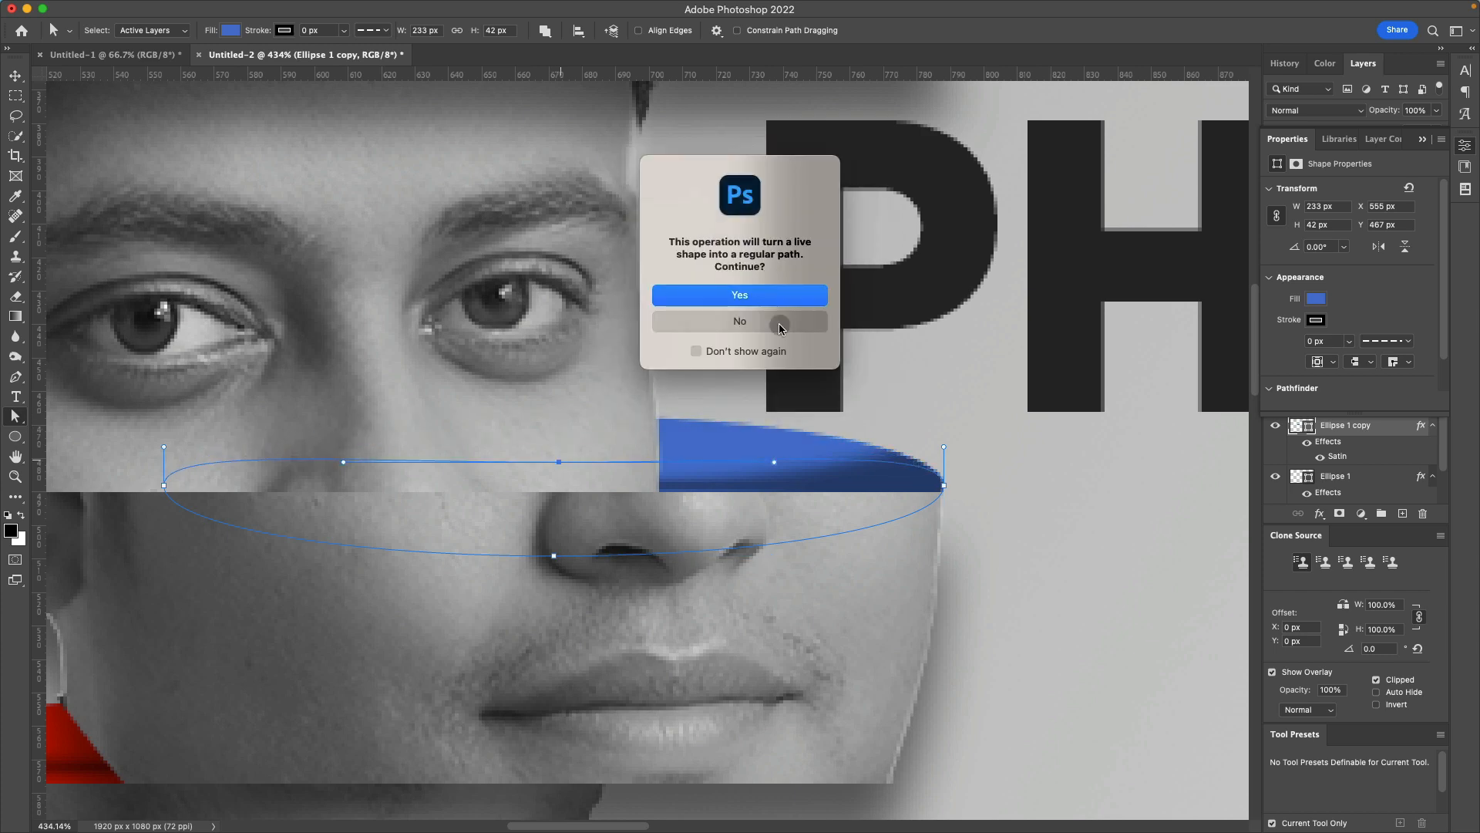
click(777, 295)
click(986, 521)
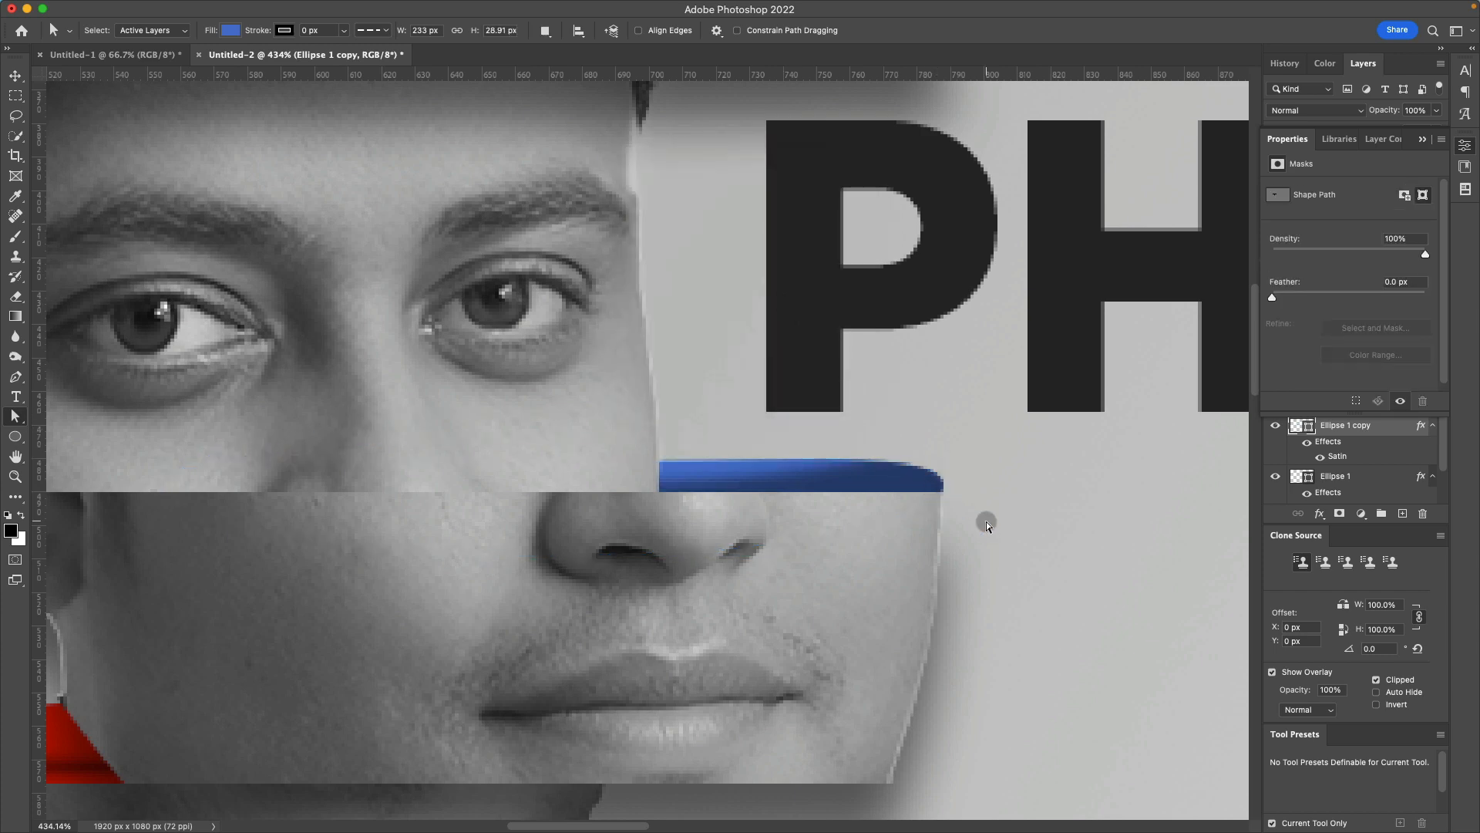
Step: Examine the whole composition of face slices, ground shadow and PHOTO SLICE title, both overall and closer up
scroll(986, 521, down, 6)
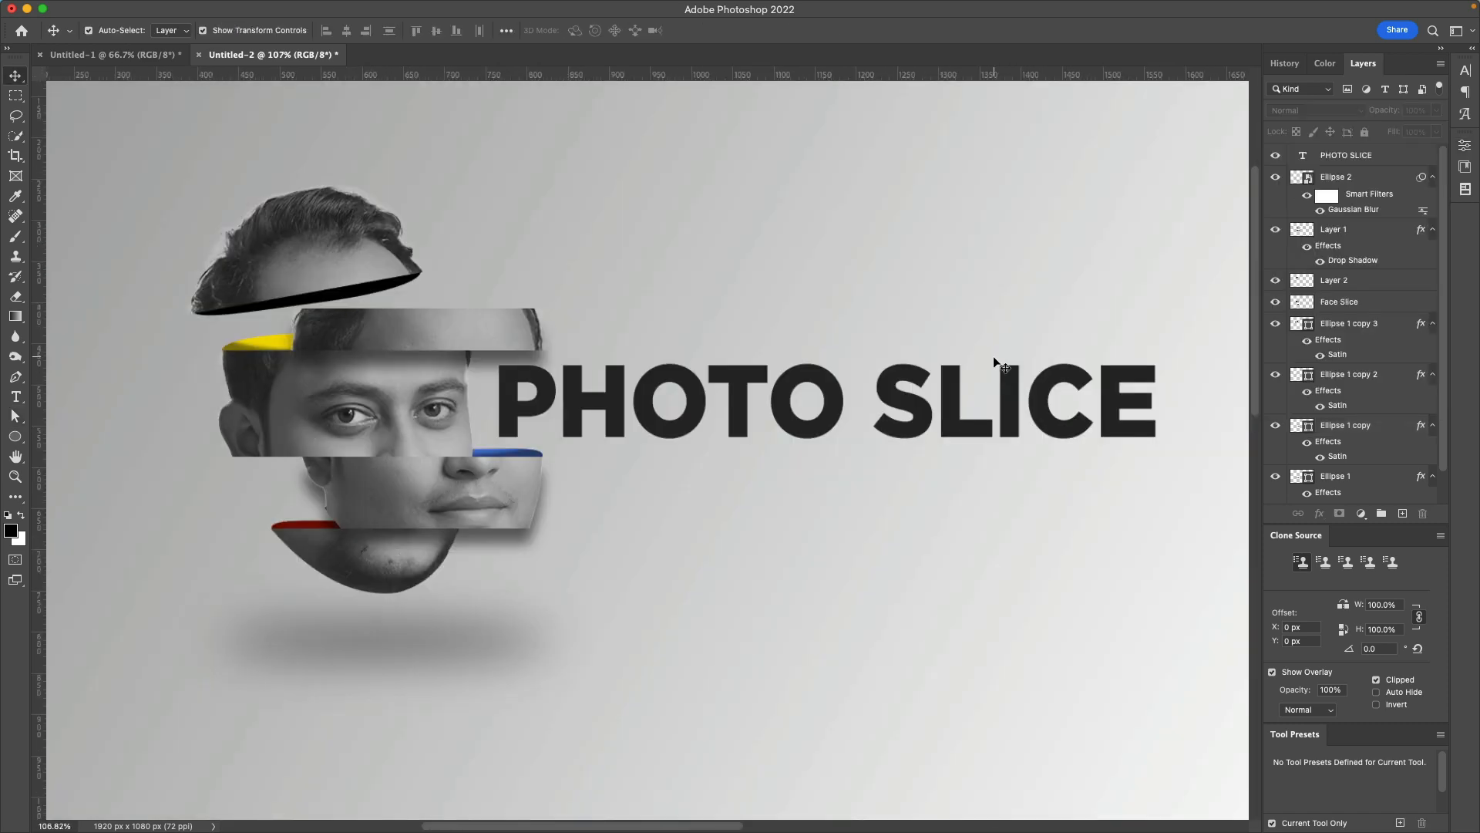
scroll(993, 355, down, 3)
scroll(993, 354, up, 2)
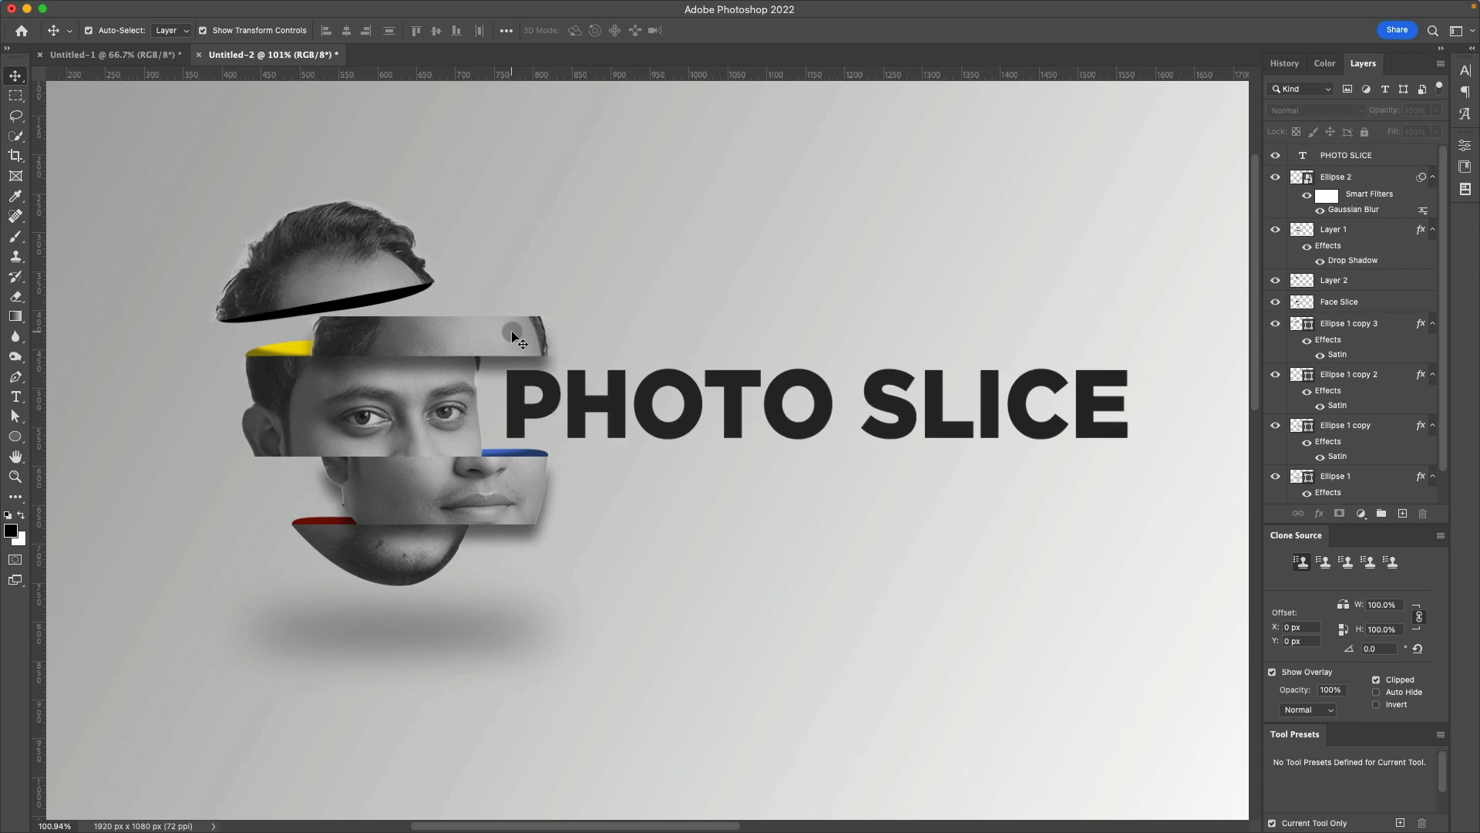
scroll(512, 331, down, 3)
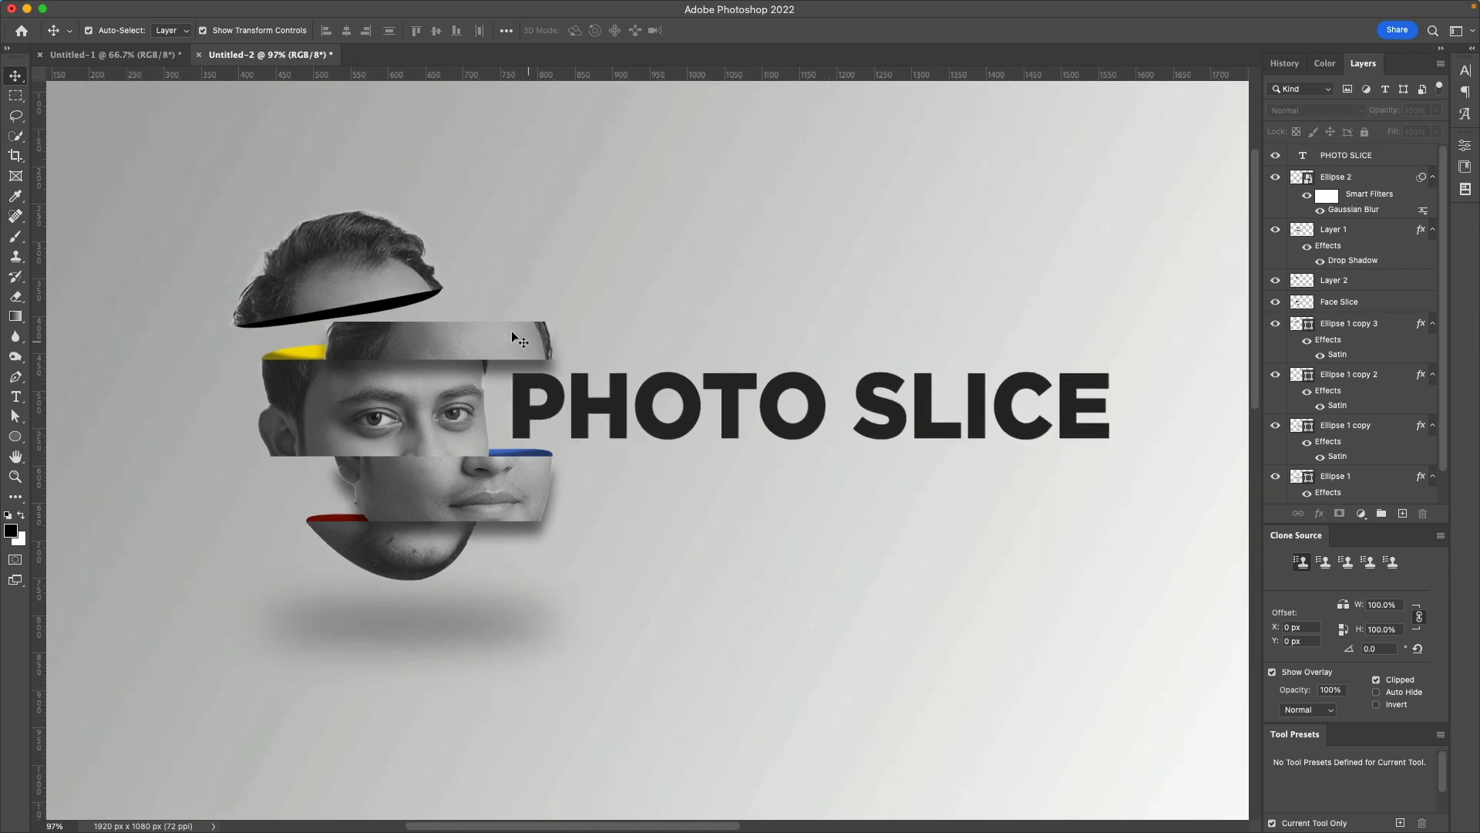
scroll(513, 337, up, 3)
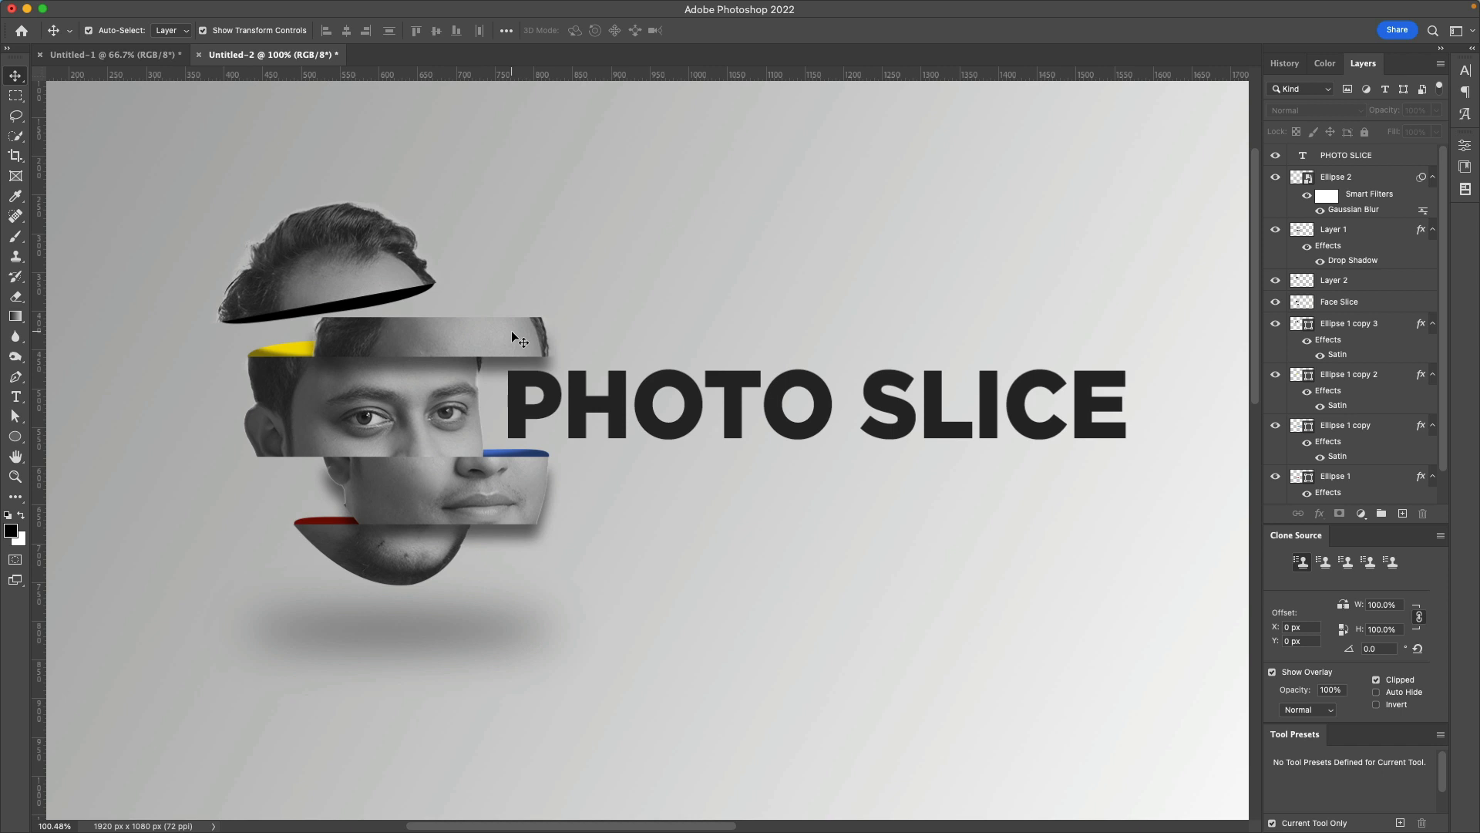
scroll(512, 333, down, 3)
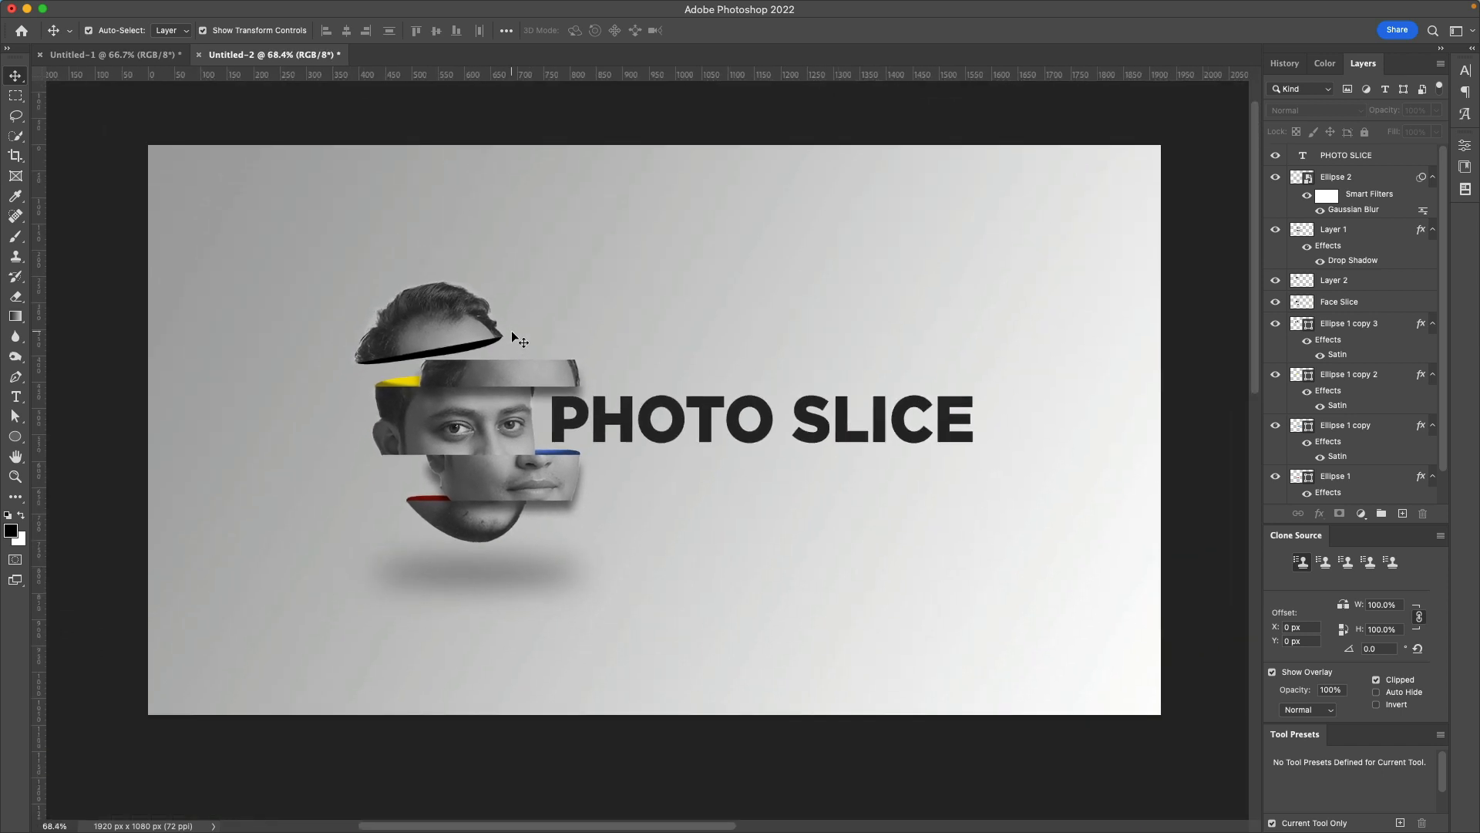
scroll(512, 333, up, 3)
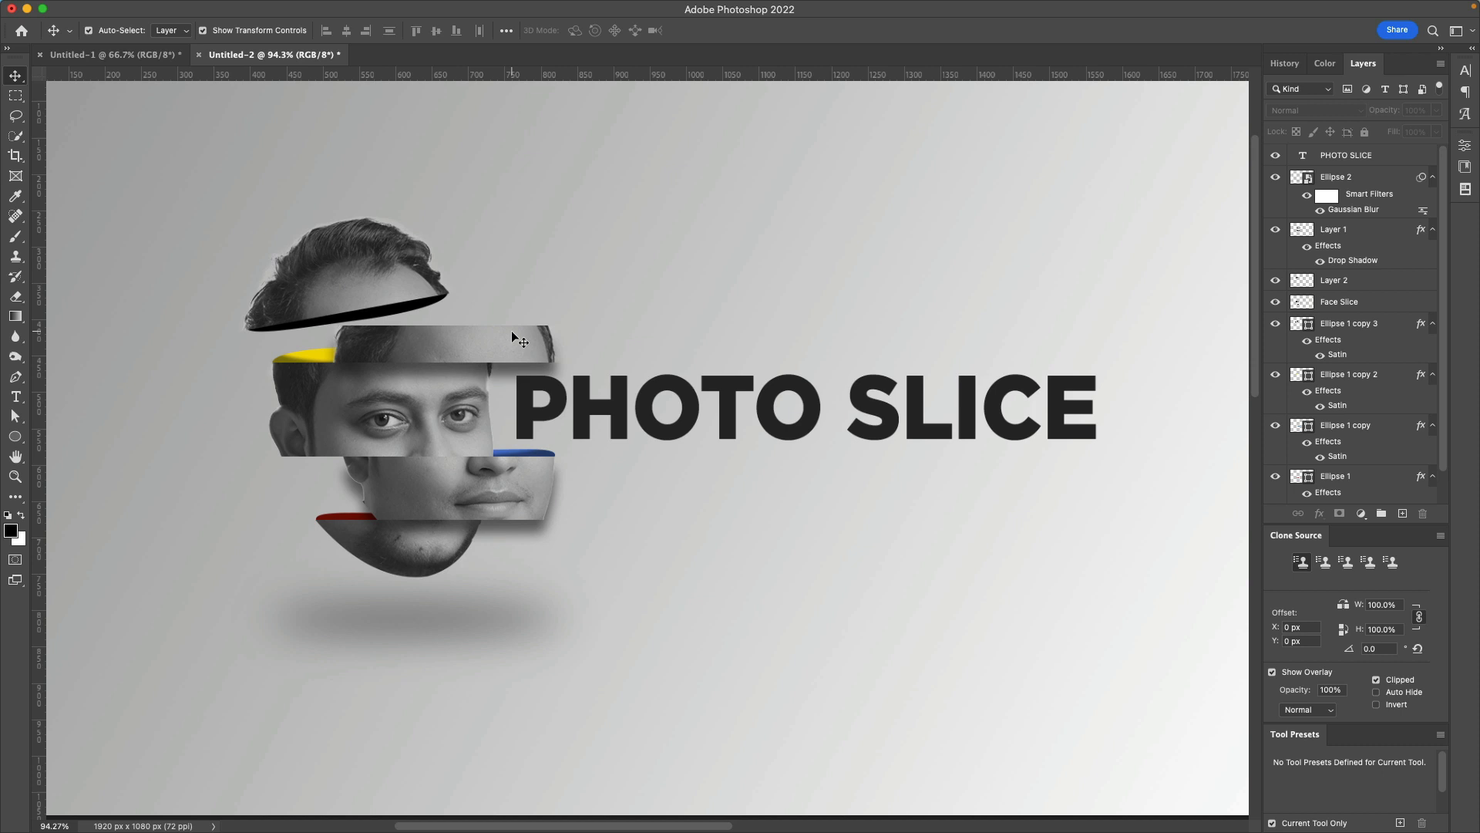
click(620, 271)
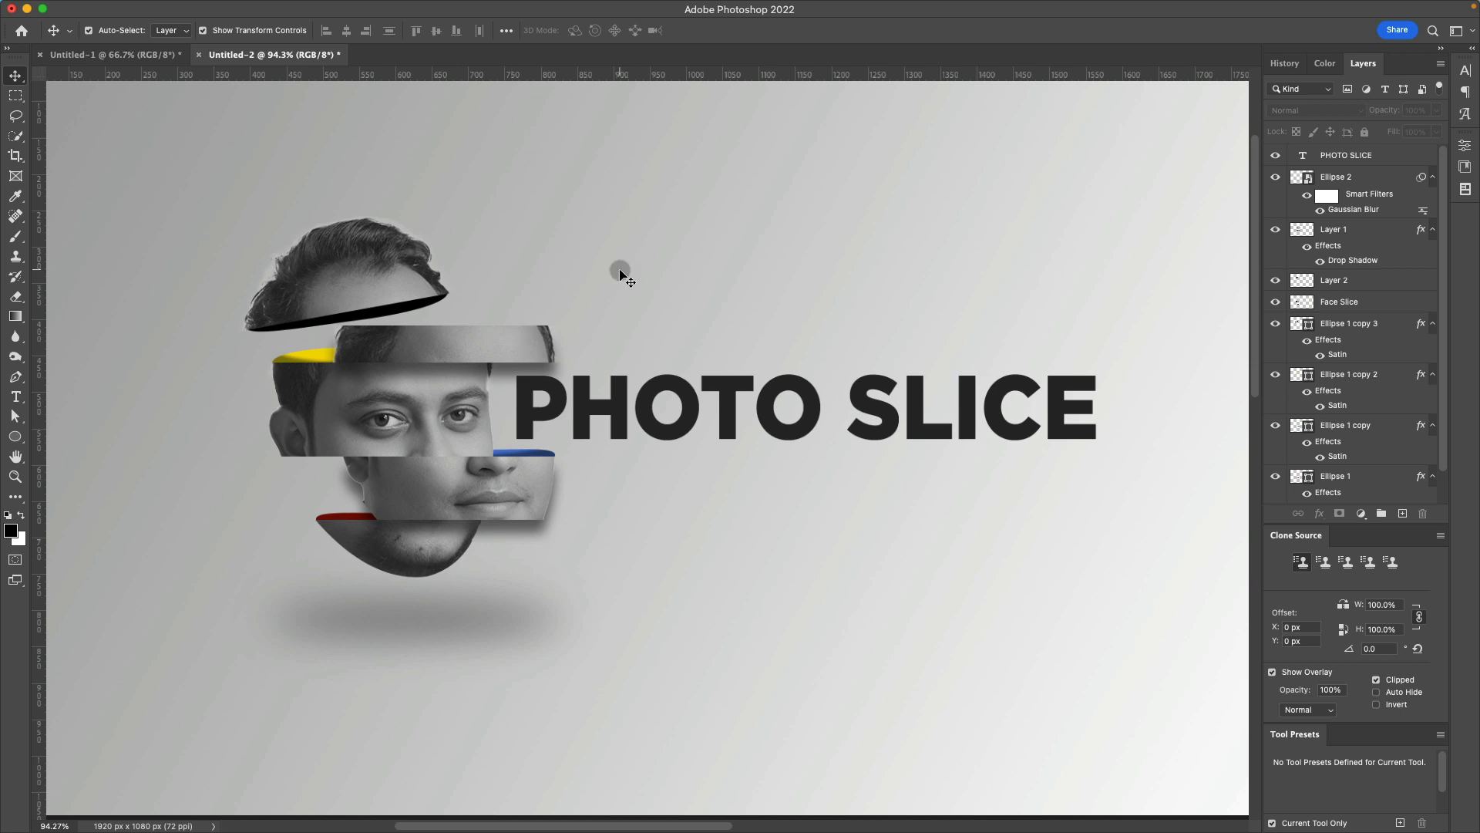